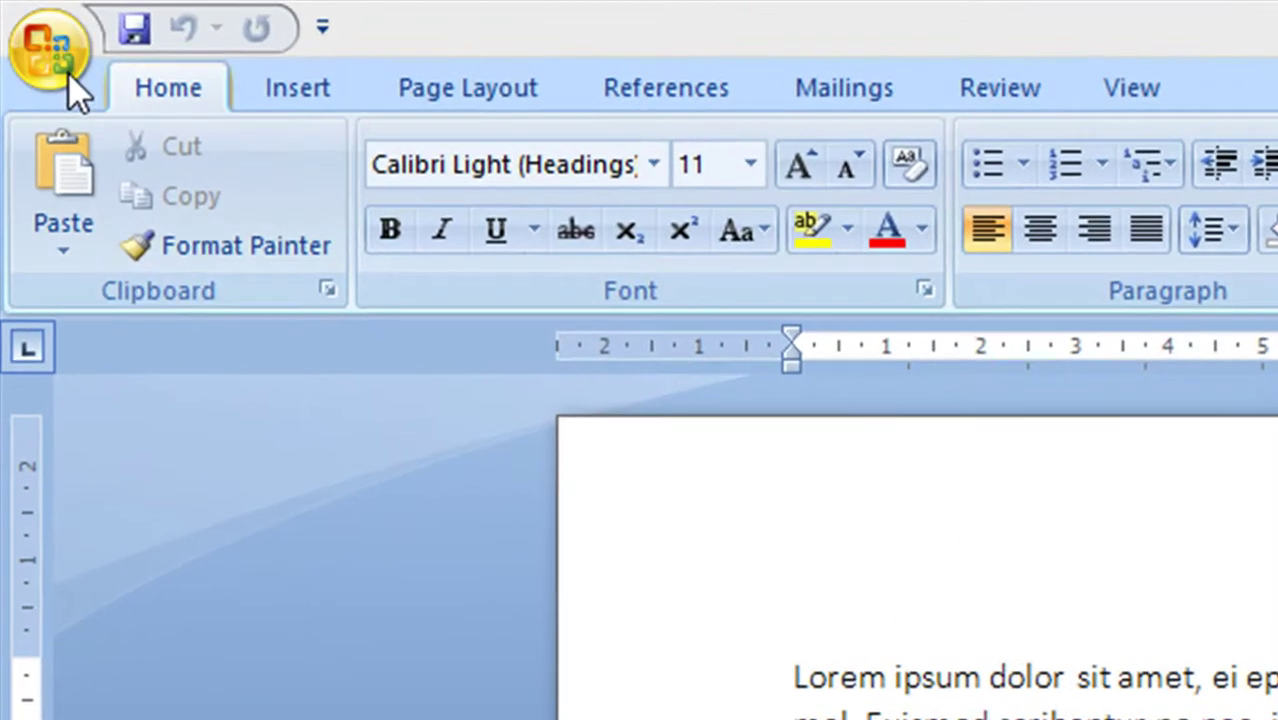
# Step: Save the document with Save As under the file name 'Tutorial'
pyautogui.click(20, 20)
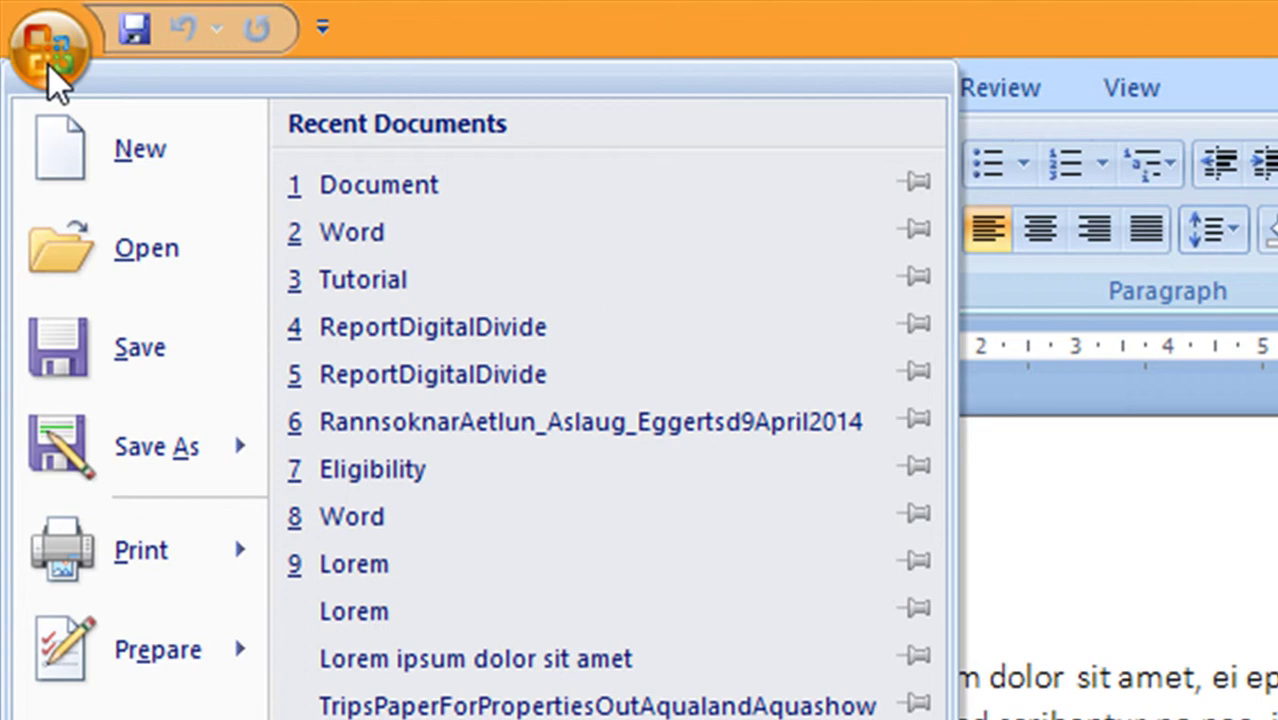
pyautogui.click(77, 468)
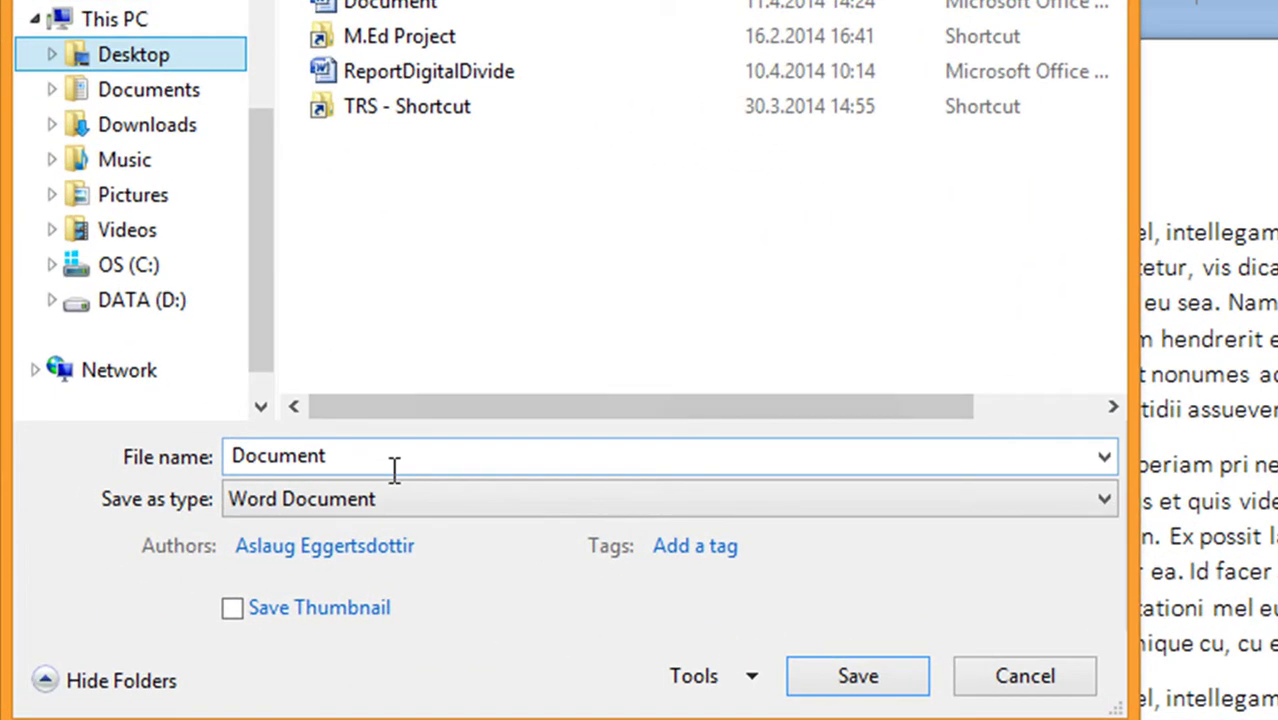
pyautogui.doubleClick(395, 468)
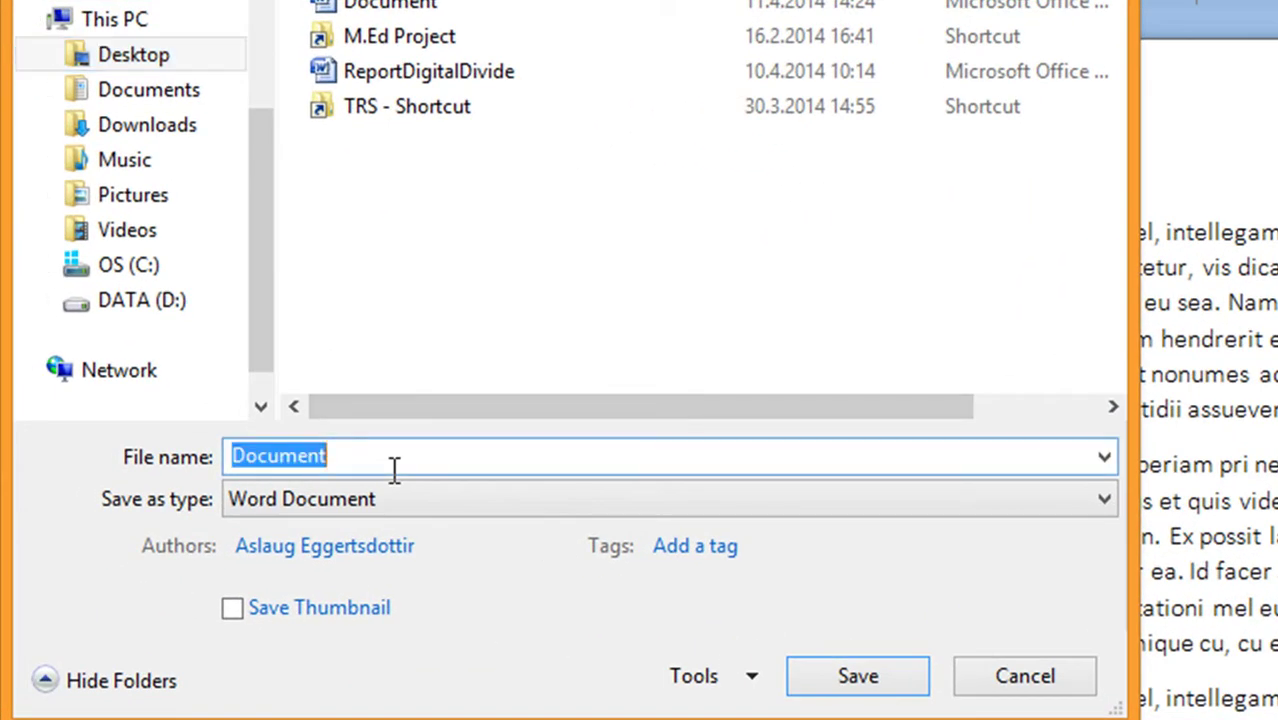
pyautogui.write('Tutorial')
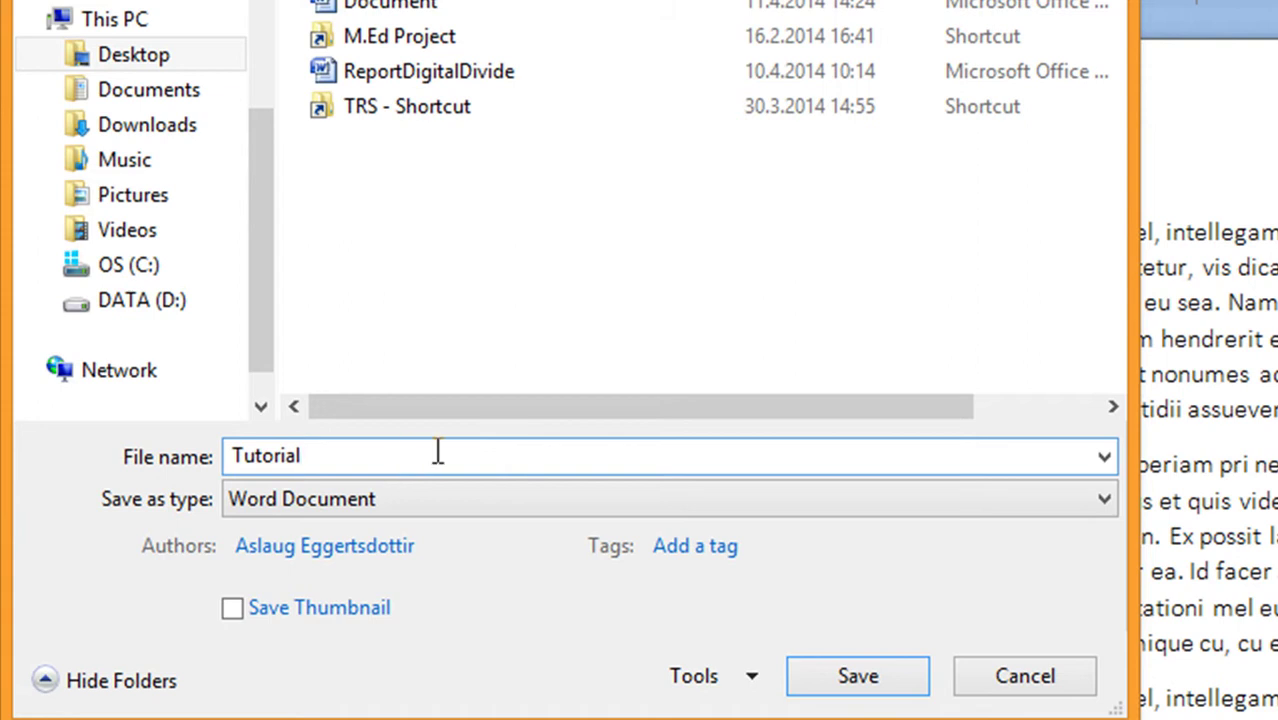
pyautogui.click(877, 668)
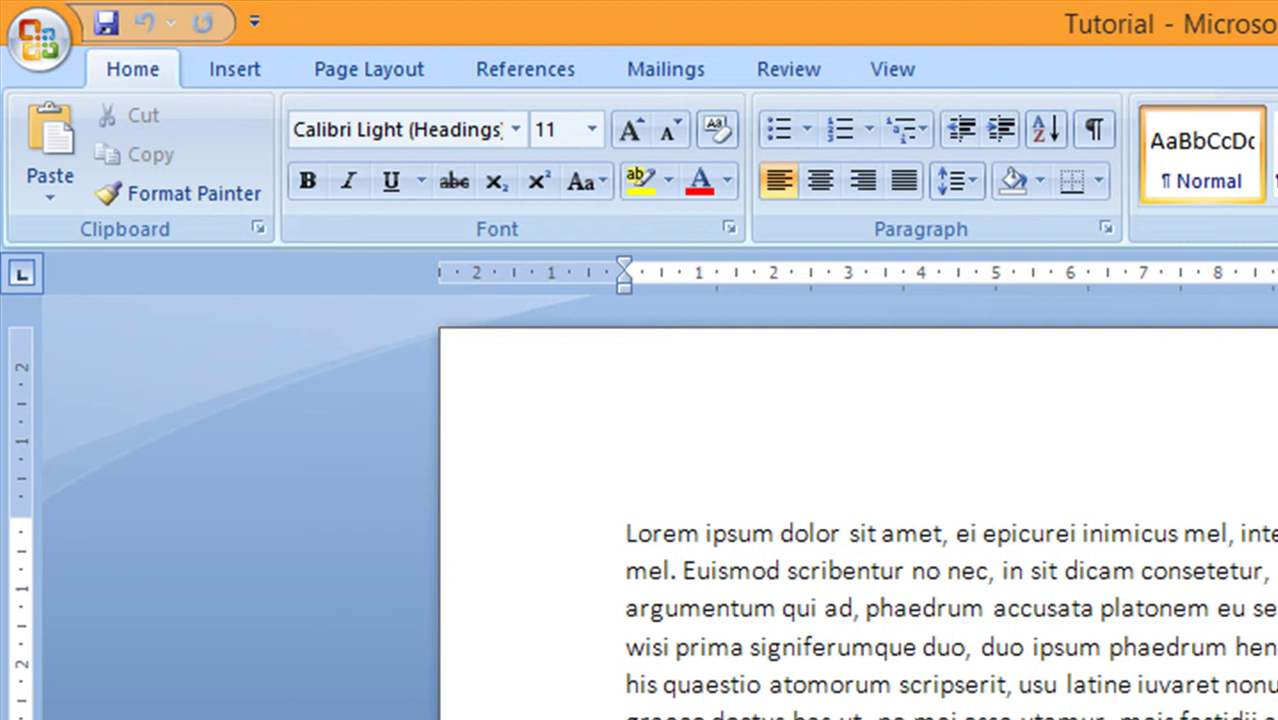
pyautogui.click(32, 52)
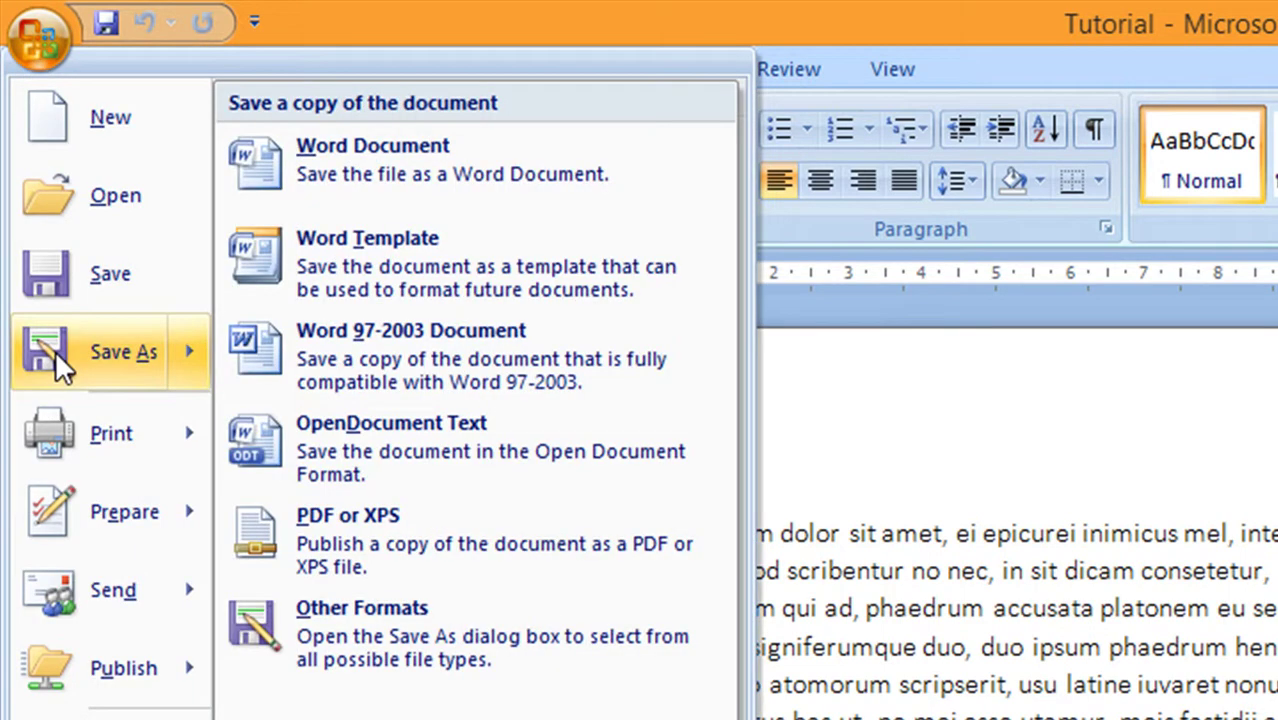
pyautogui.click(55, 360)
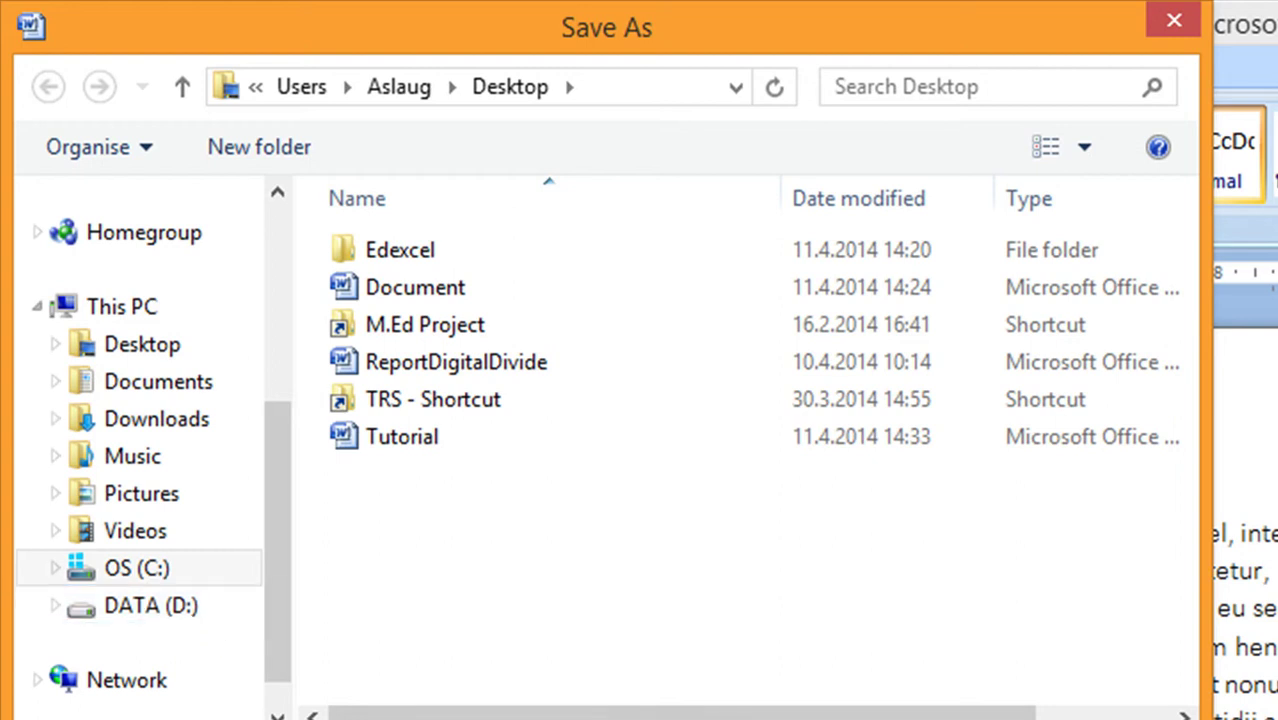
pyautogui.press('Escape')
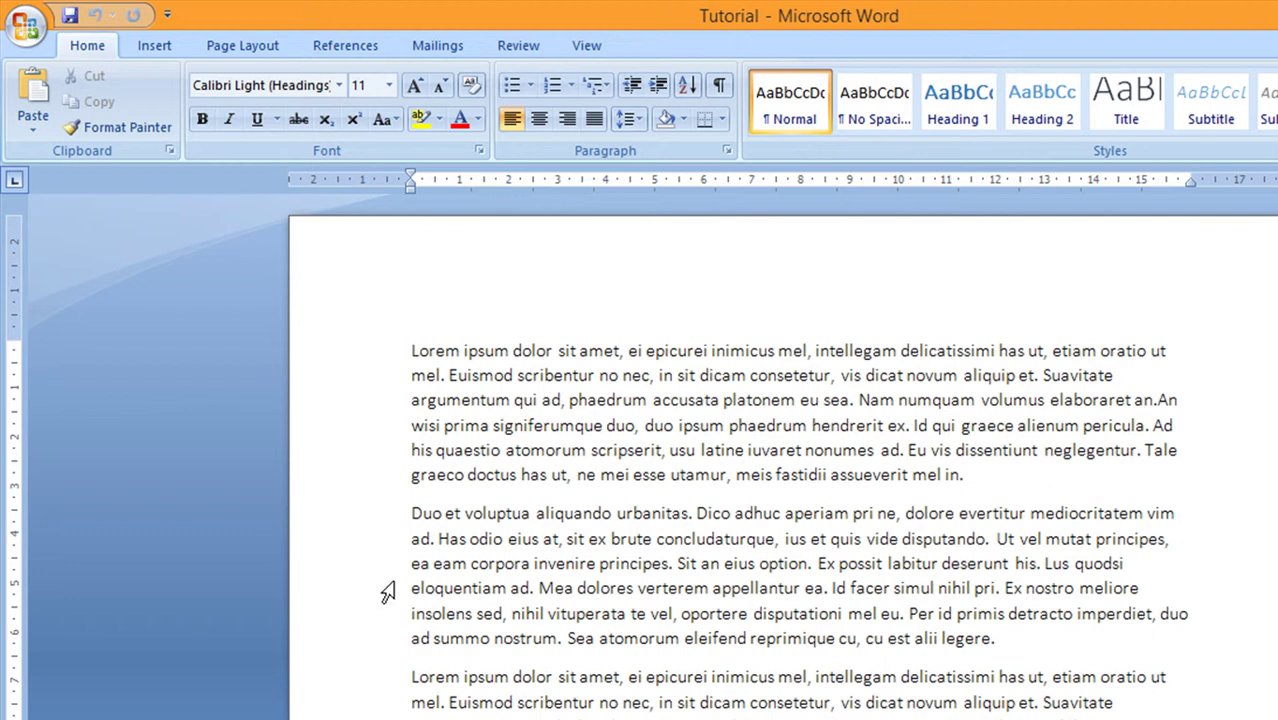
# Step: Select all the text, apply Times New Roman, then change it to Arial
pyautogui.hotkey('ctrl', 'a')
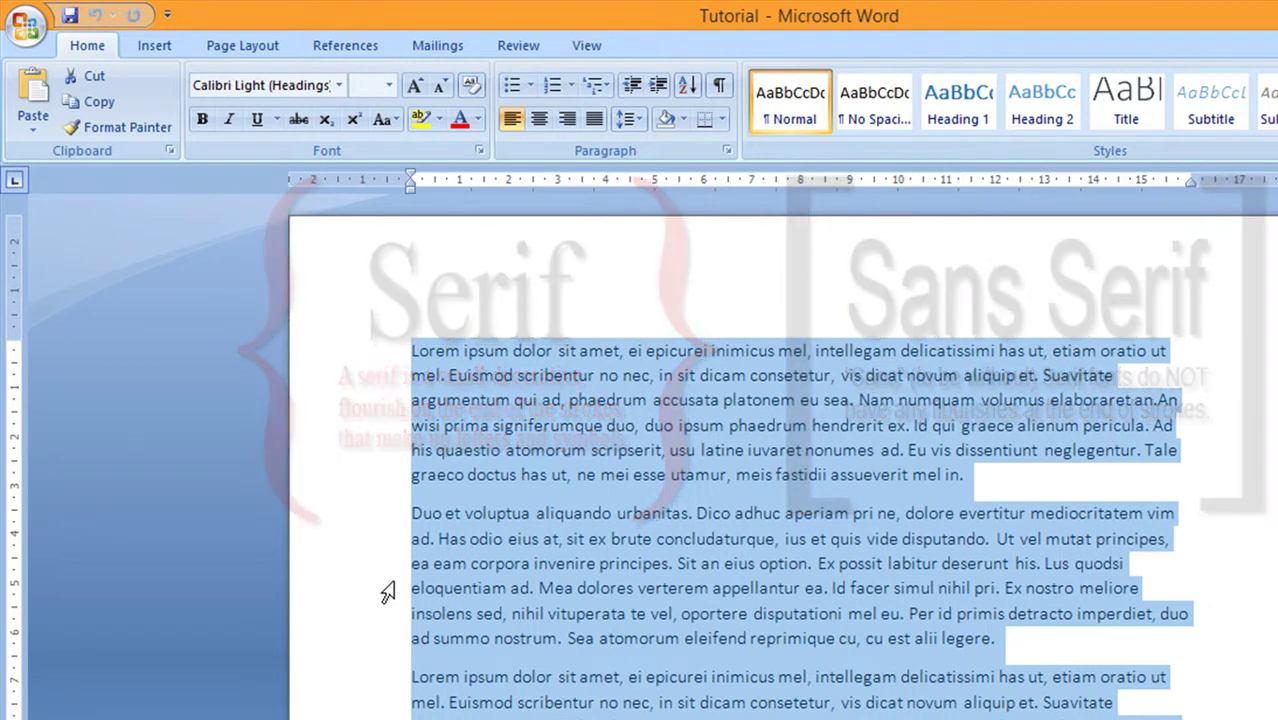
pyautogui.click(339, 85)
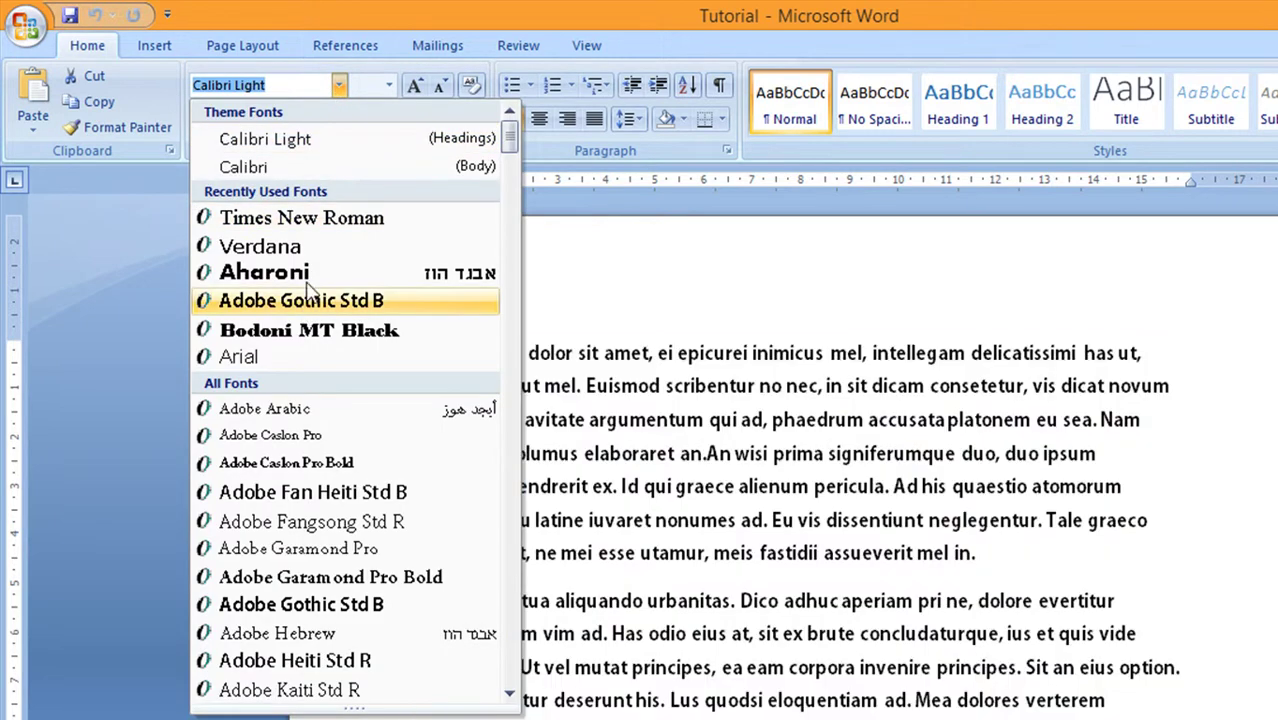
pyautogui.click(298, 220)
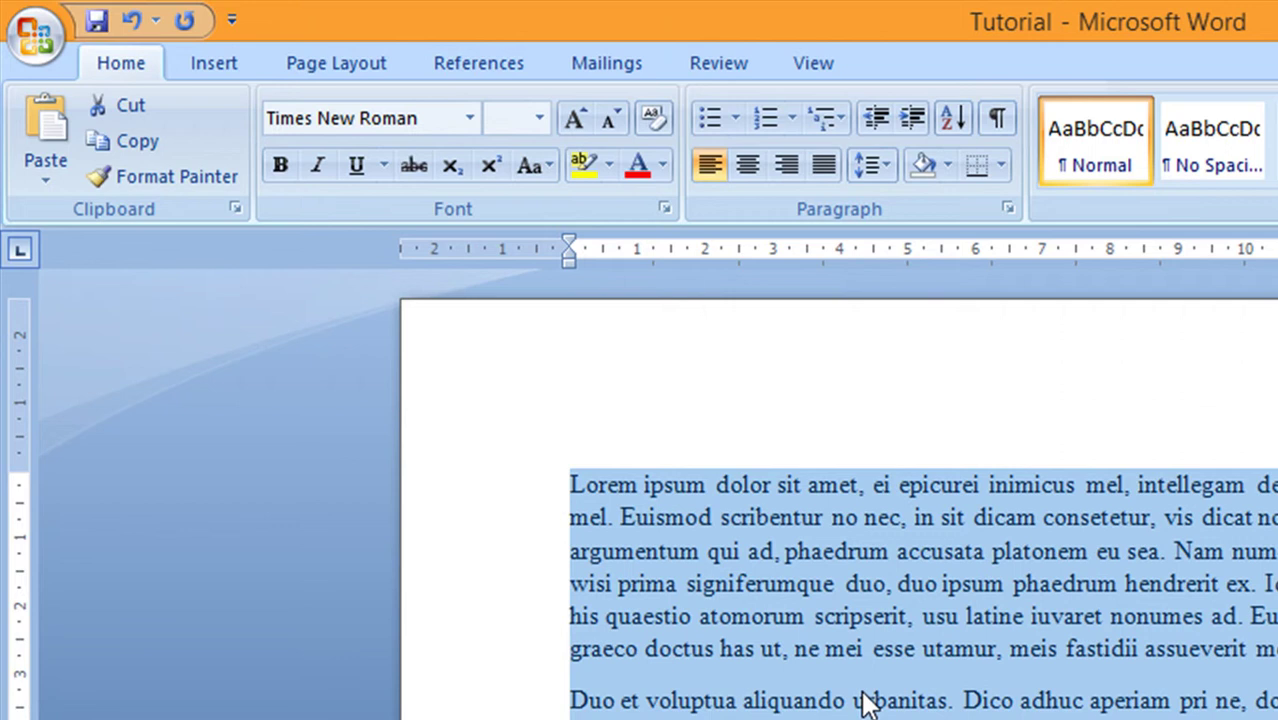
pyautogui.click(469, 118)
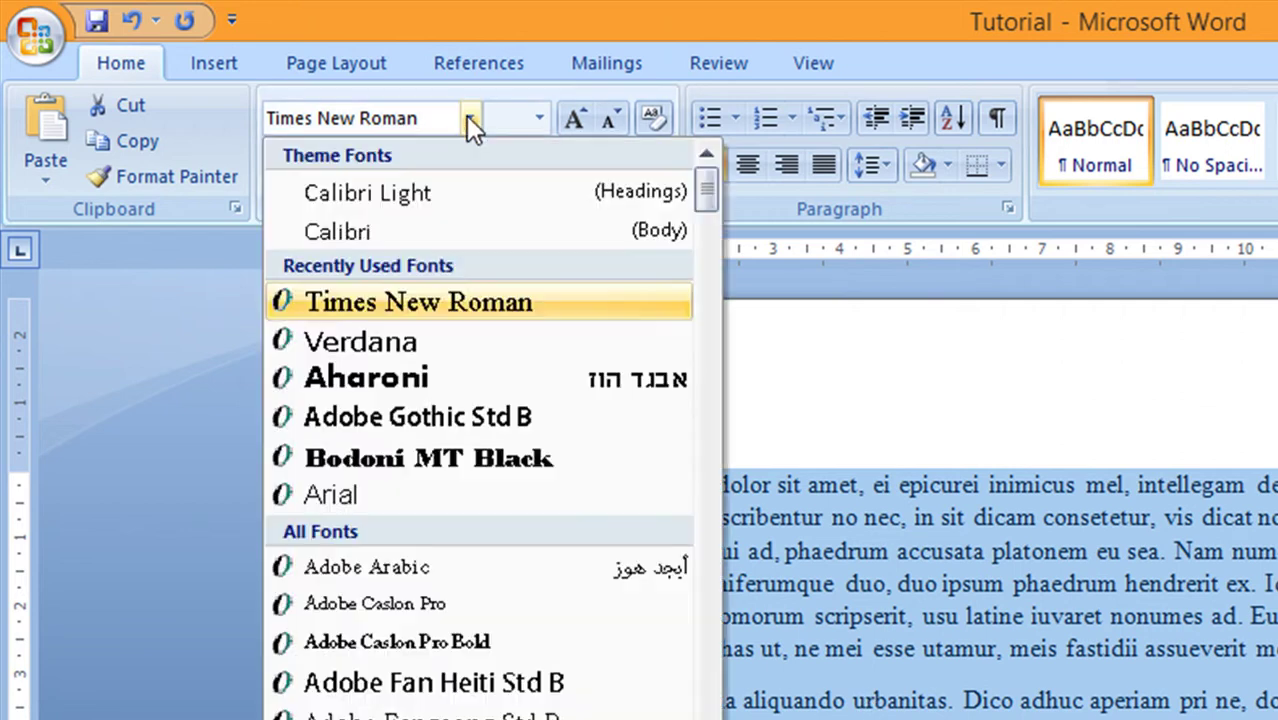
pyautogui.write('Aharoni')
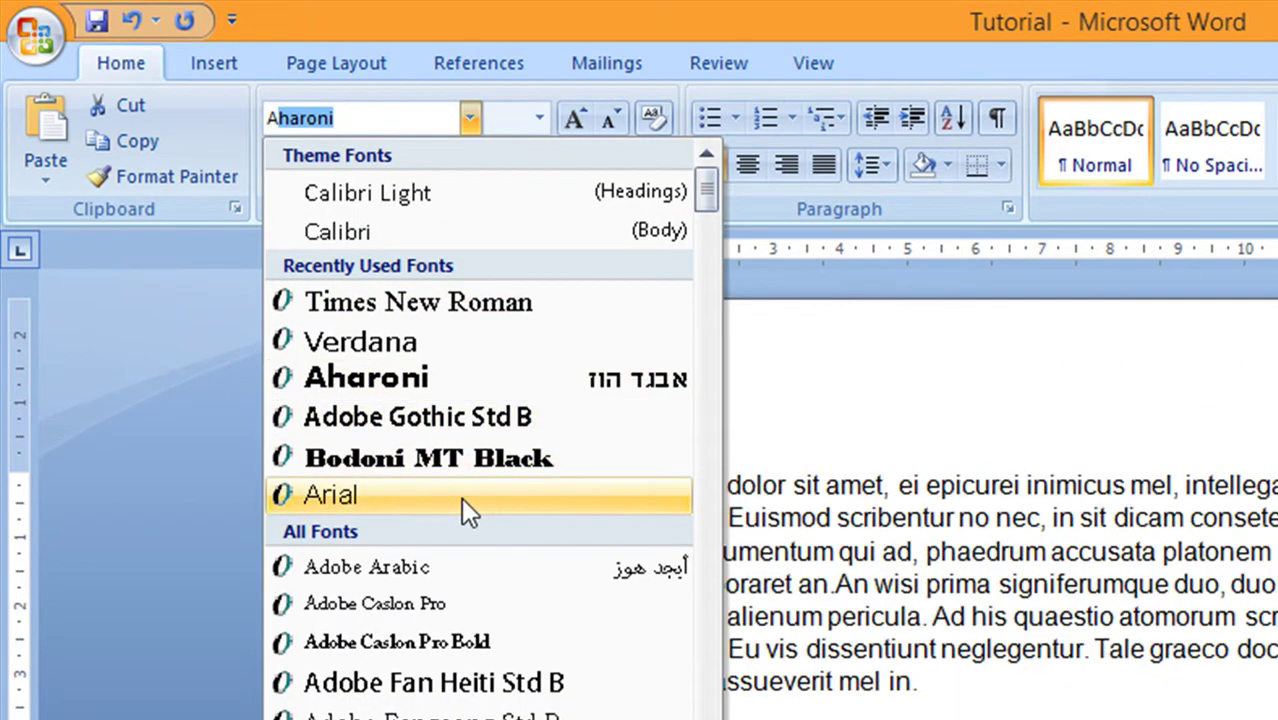
pyautogui.click(461, 496)
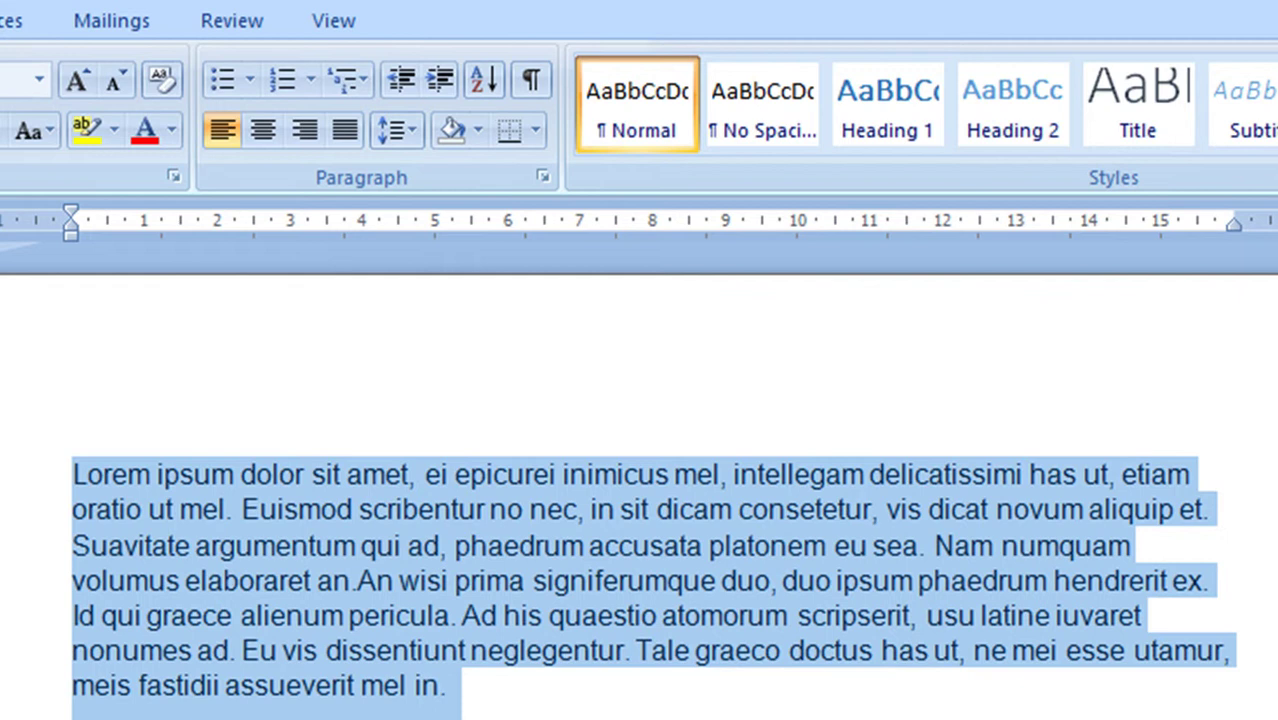
# Step: Justify the selected paragraphs and set their line spacing to 1.5 lines, then deselect
pyautogui.click(345, 132)
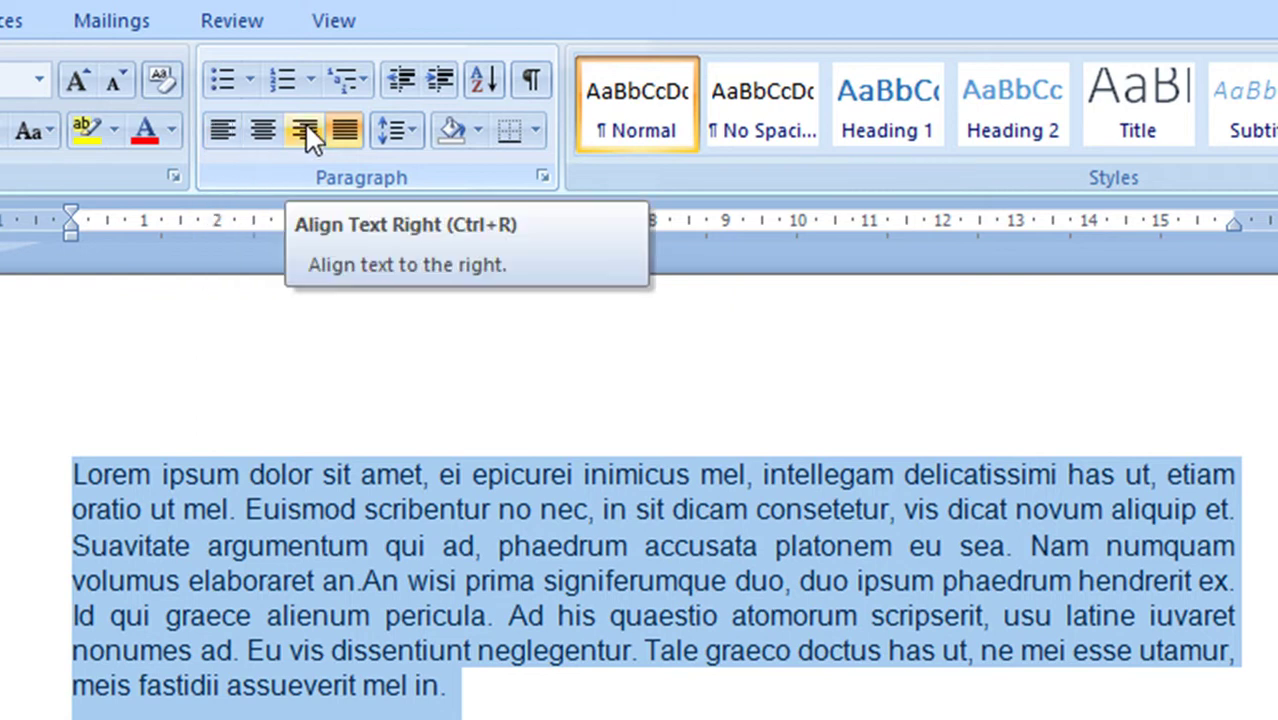
pyautogui.click(540, 176)
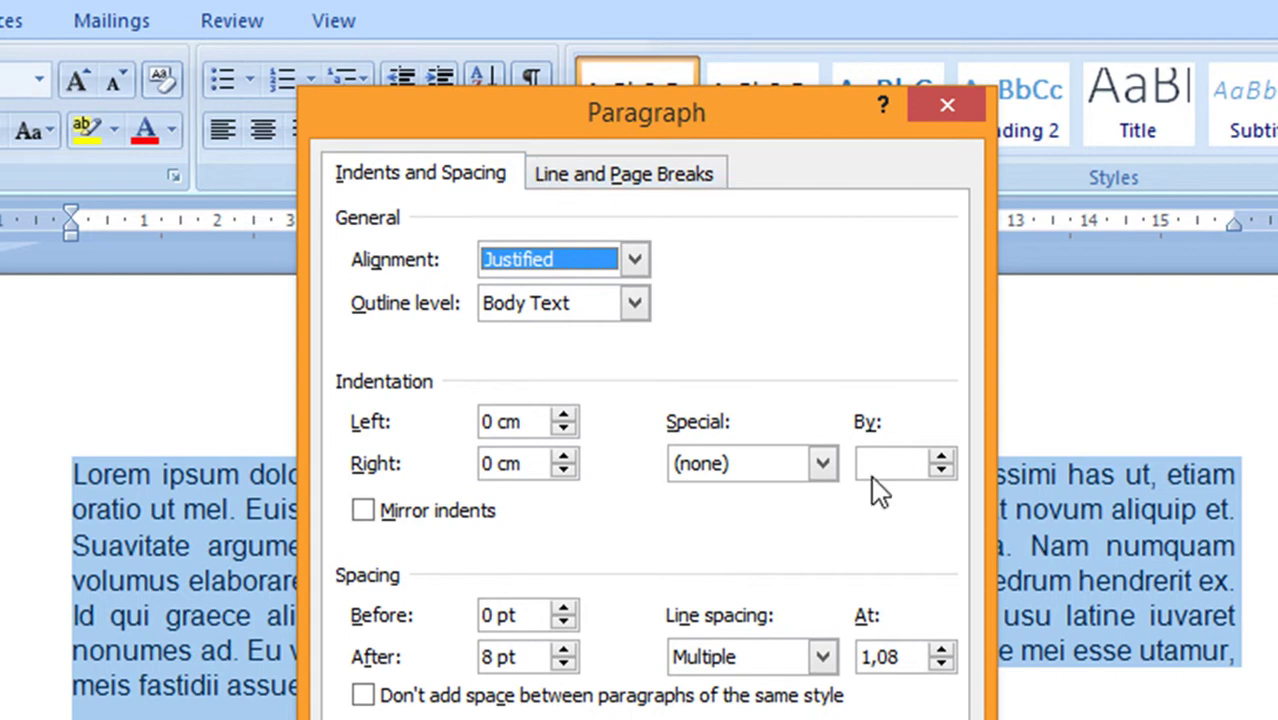
pyautogui.click(824, 660)
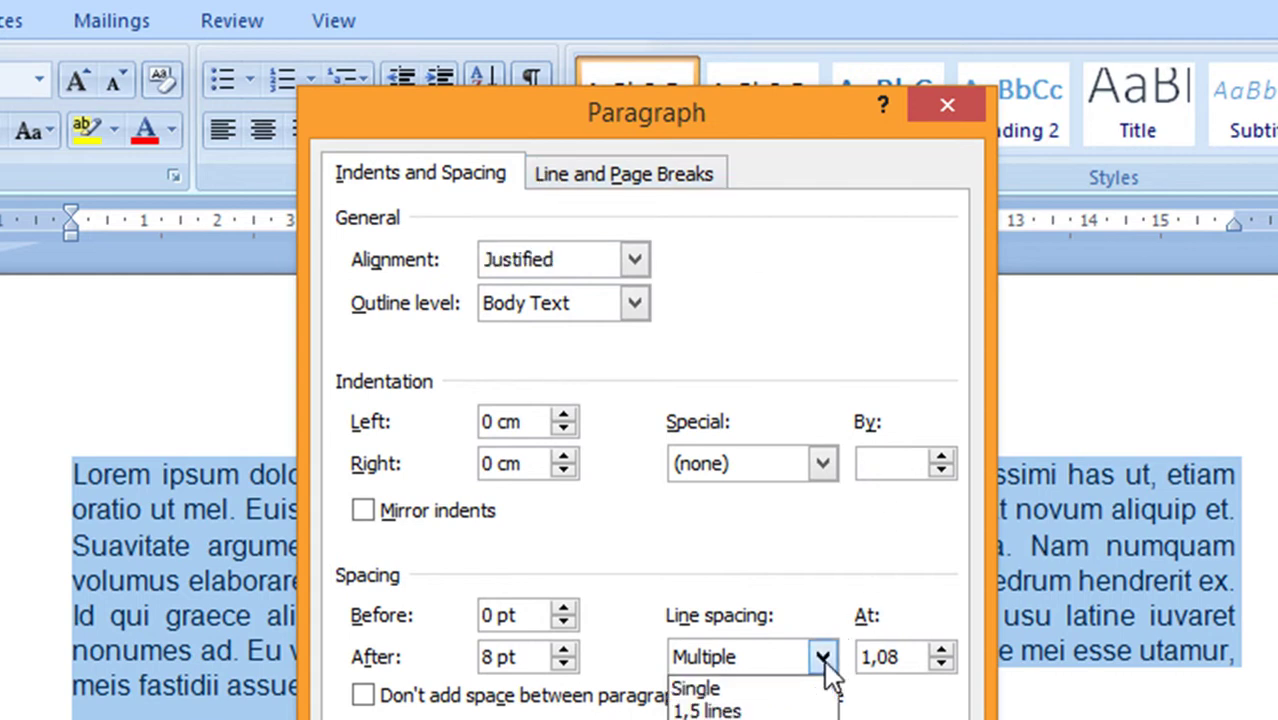
pyautogui.click(746, 711)
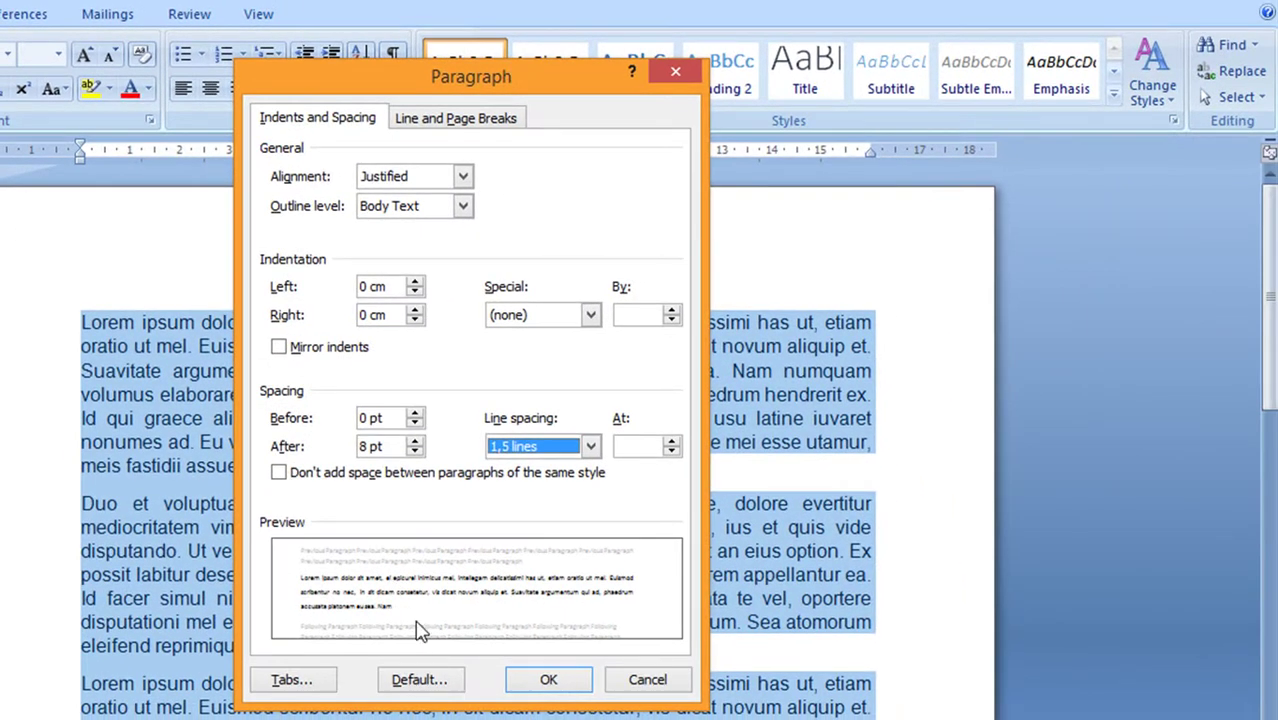
pyautogui.click(553, 685)
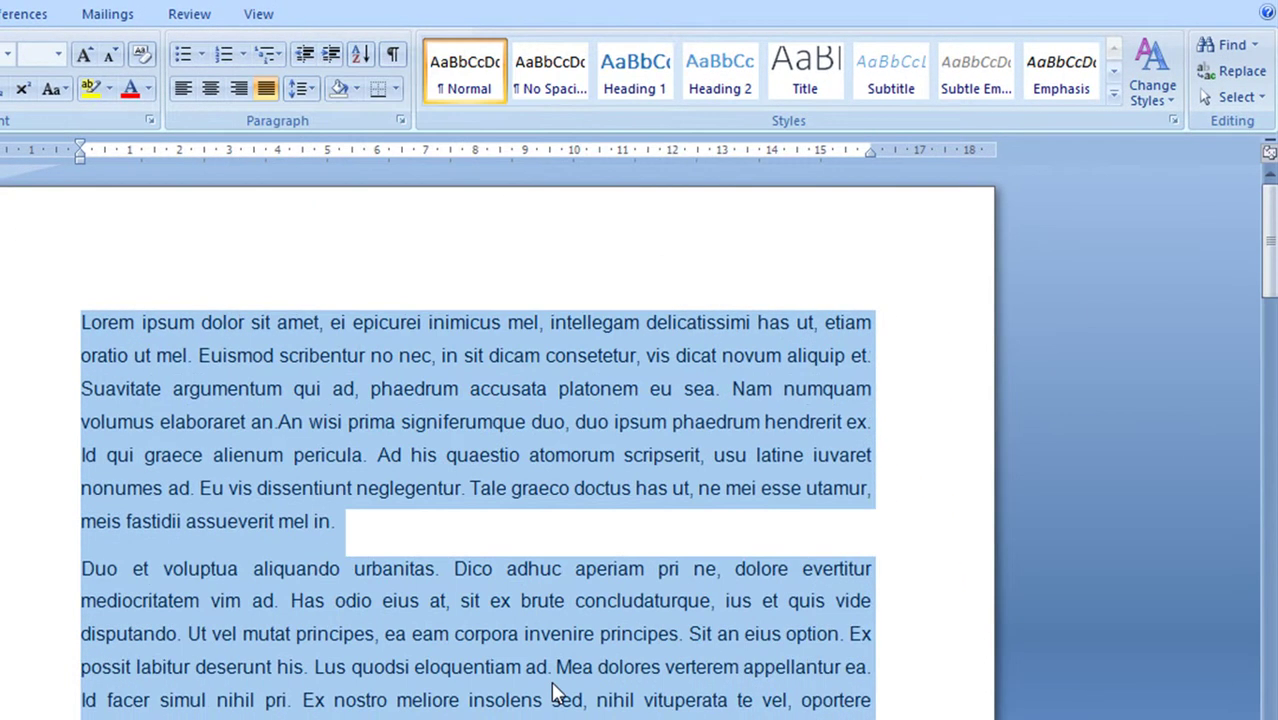
pyautogui.click(82, 322)
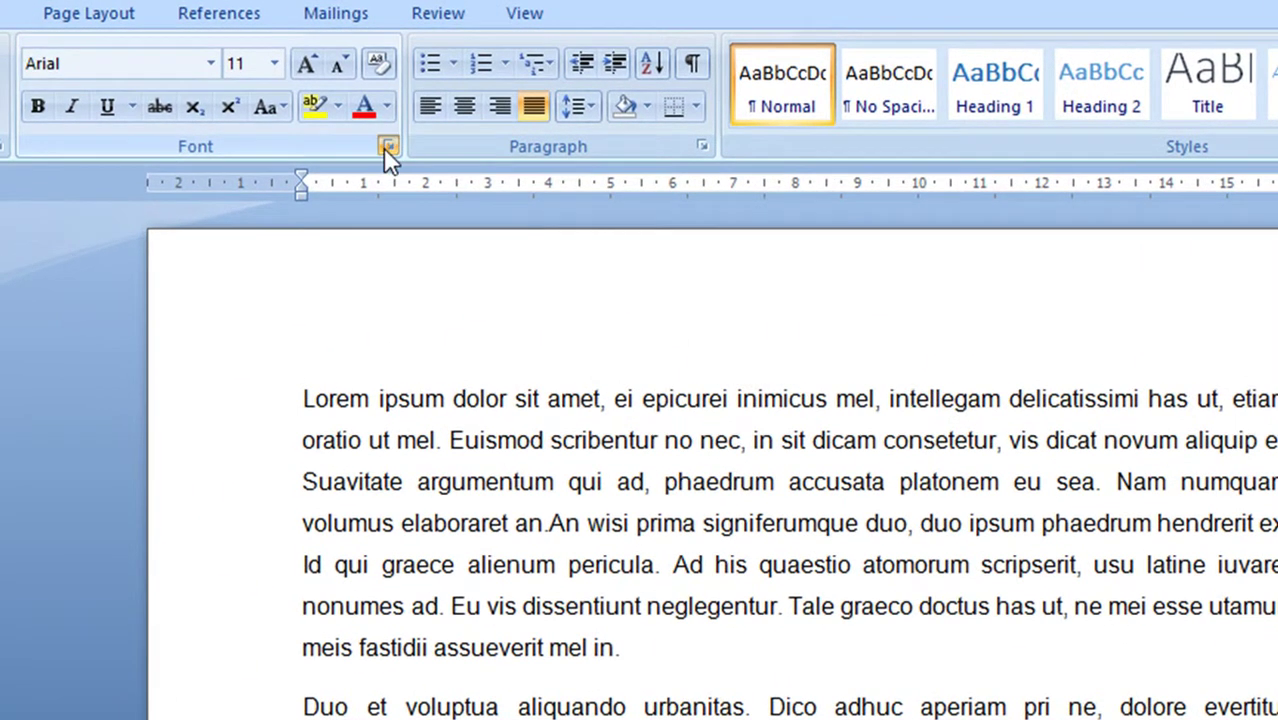
# Step: Open and cancel the Font dialog, then scroll down to the 50x3 expression
pyautogui.click(387, 147)
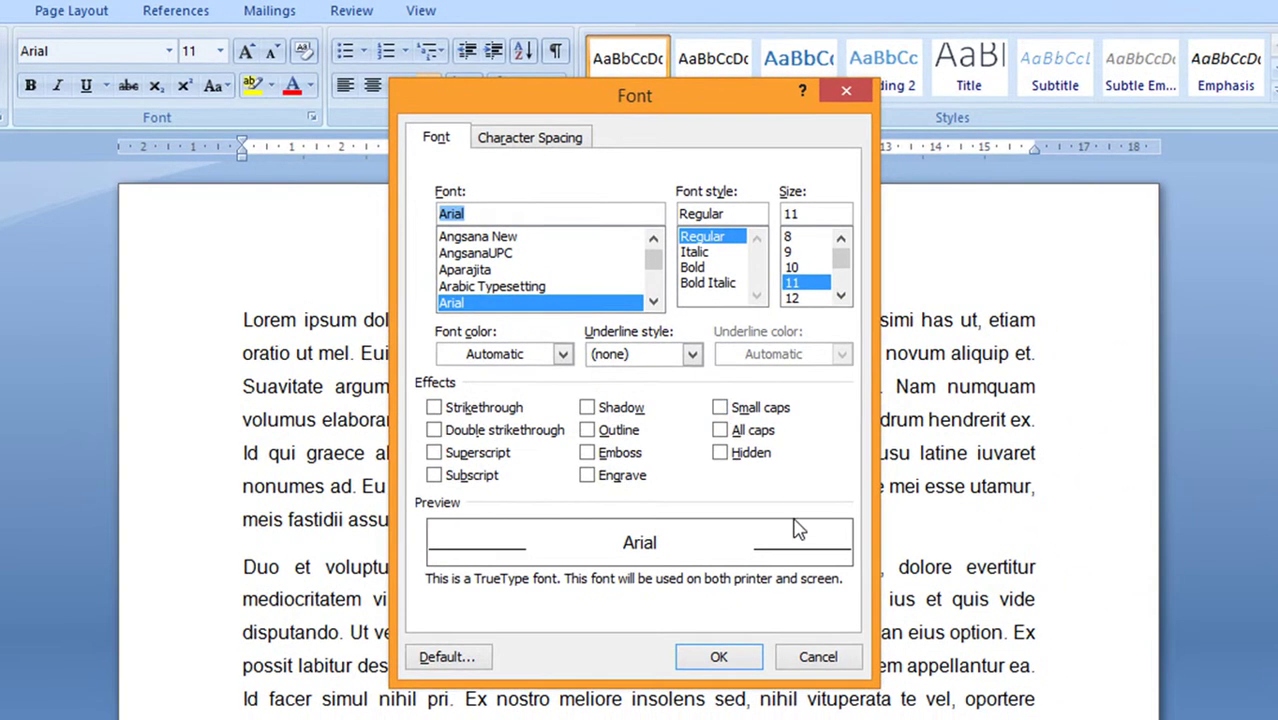
pyautogui.click(818, 657)
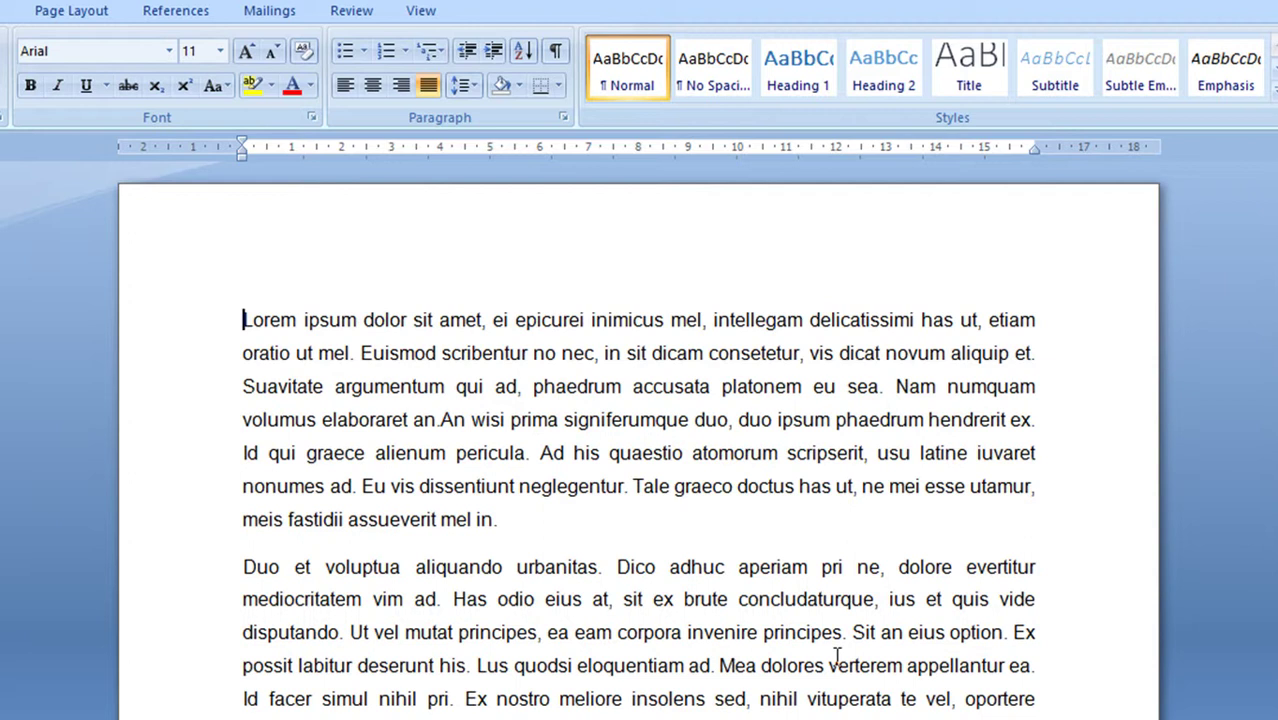
pyautogui.scroll(-5, 834, 680)
pyautogui.scroll(-5, 834, 686)
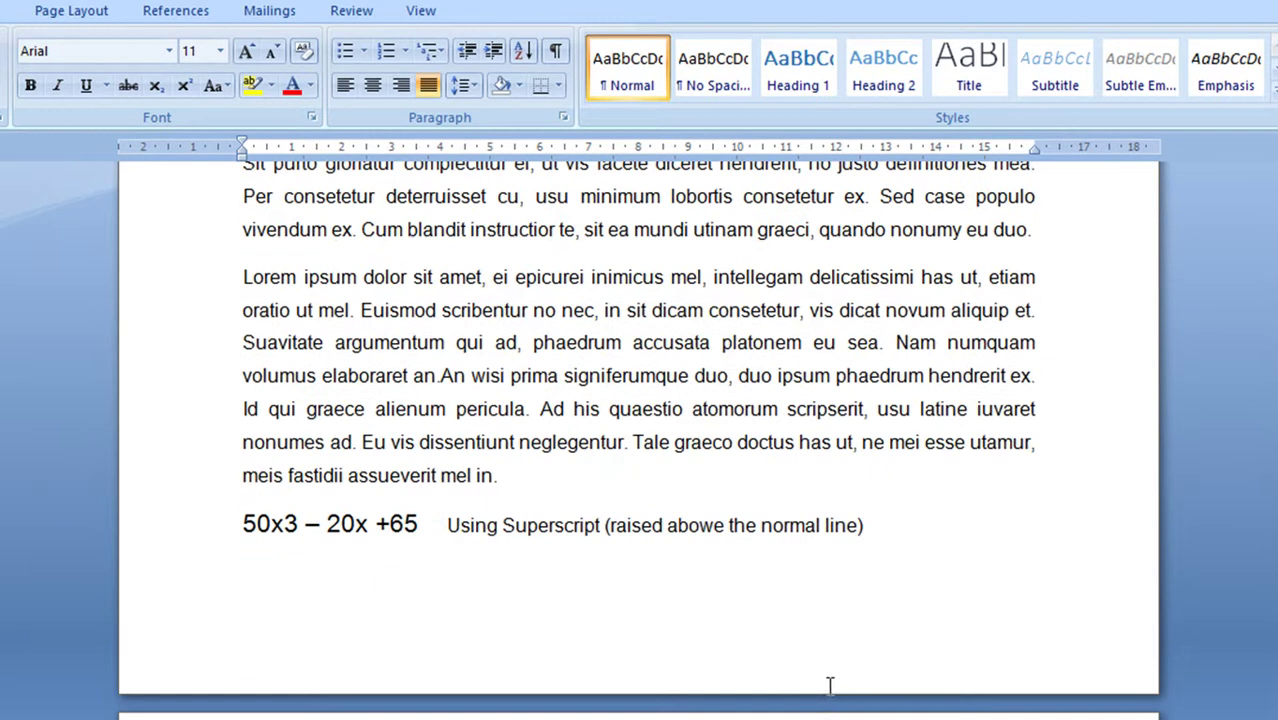
pyautogui.scroll(-1, 830, 685)
pyautogui.scroll(-2, 540, 498)
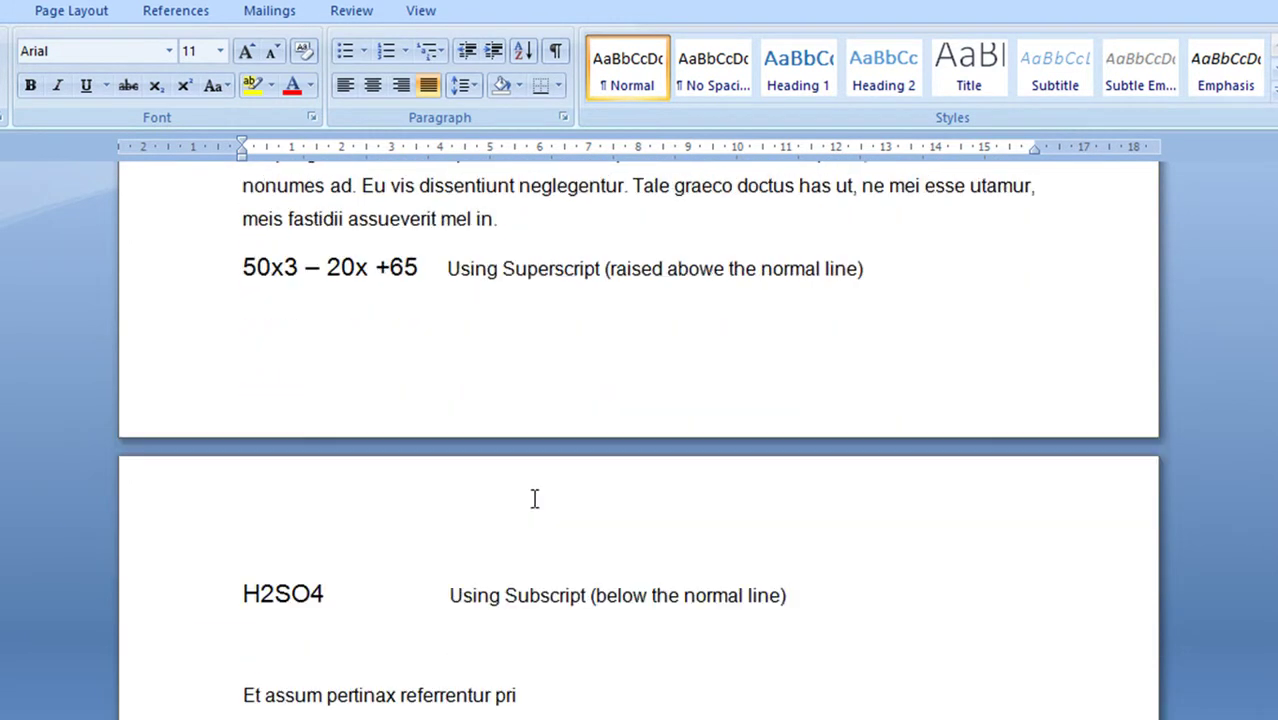
# Step: Select the 3 in 50x3 and make it superscript in the Font dialog
pyautogui.click(270, 268)
pyautogui.moveTo(285, 264); pyautogui.dragTo(309, 262)
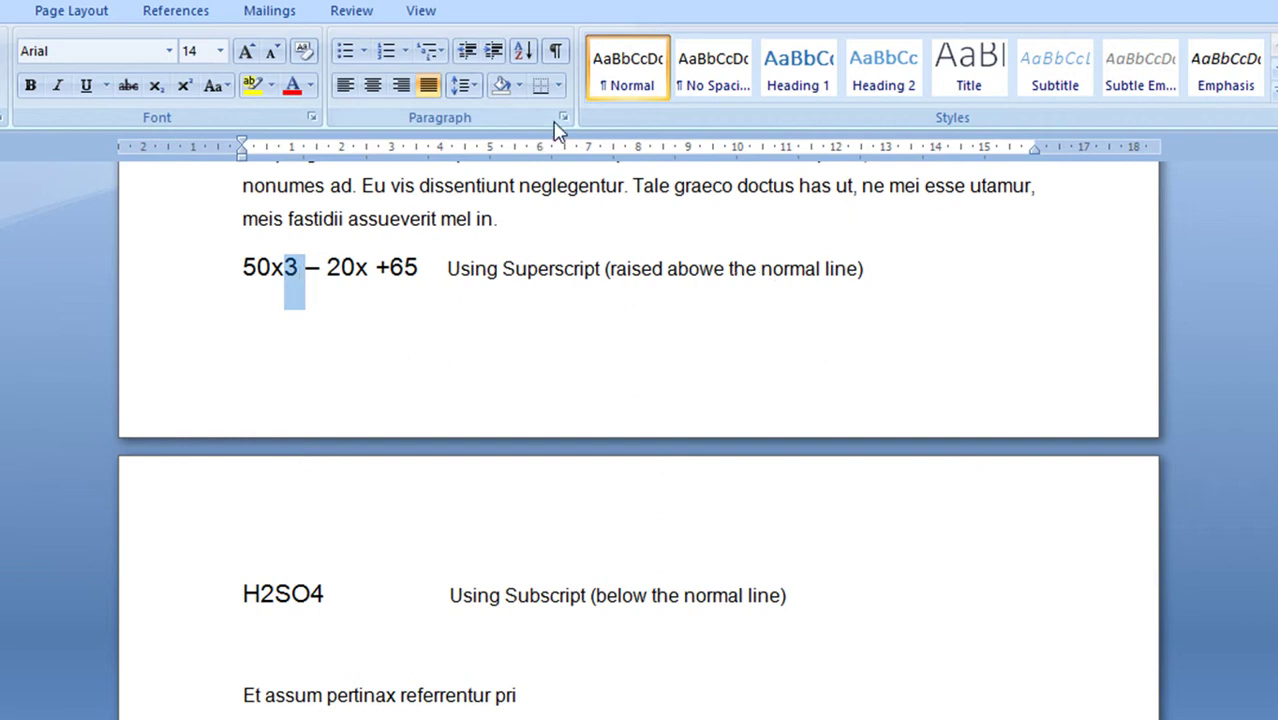
pyautogui.click(312, 118)
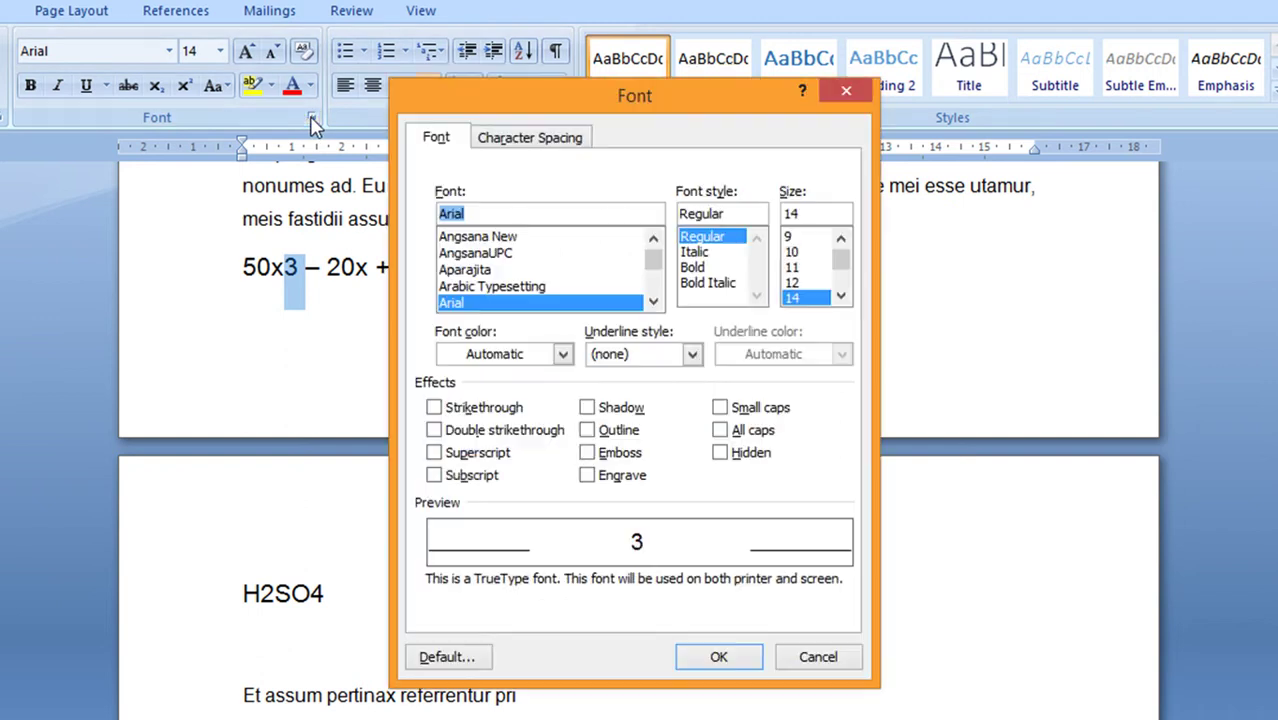
pyautogui.click(476, 428)
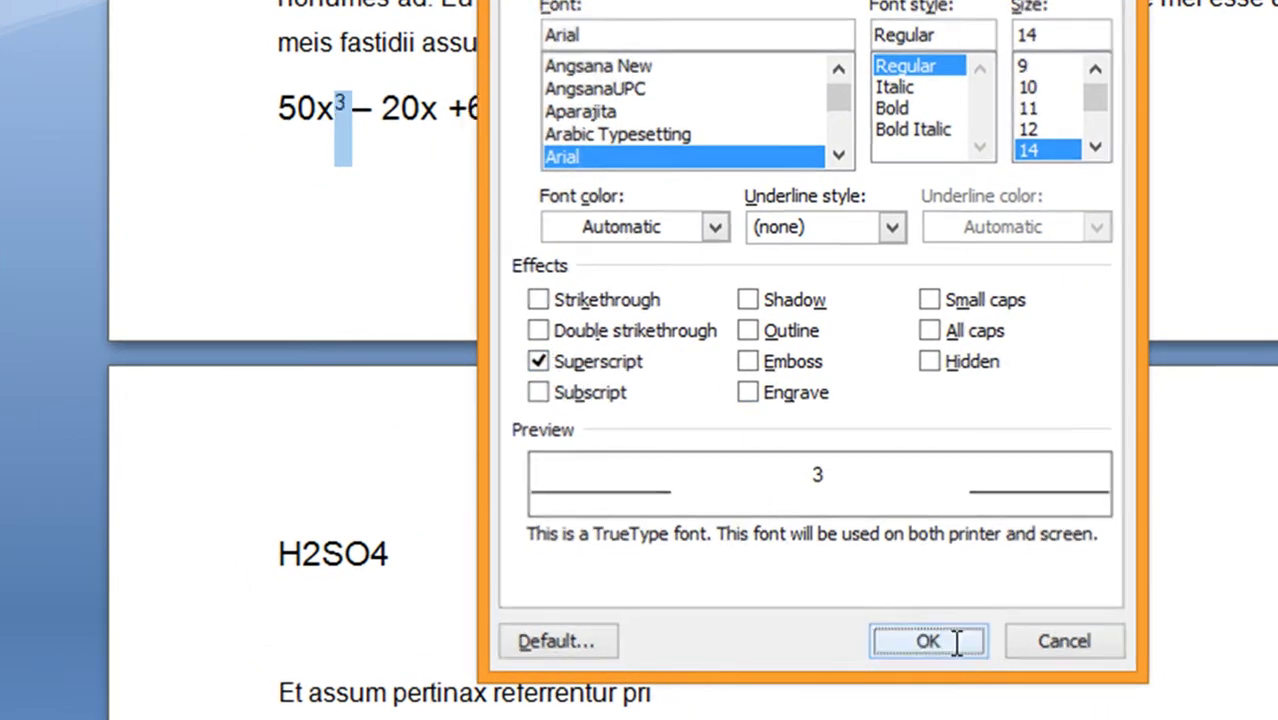
pyautogui.click(927, 640)
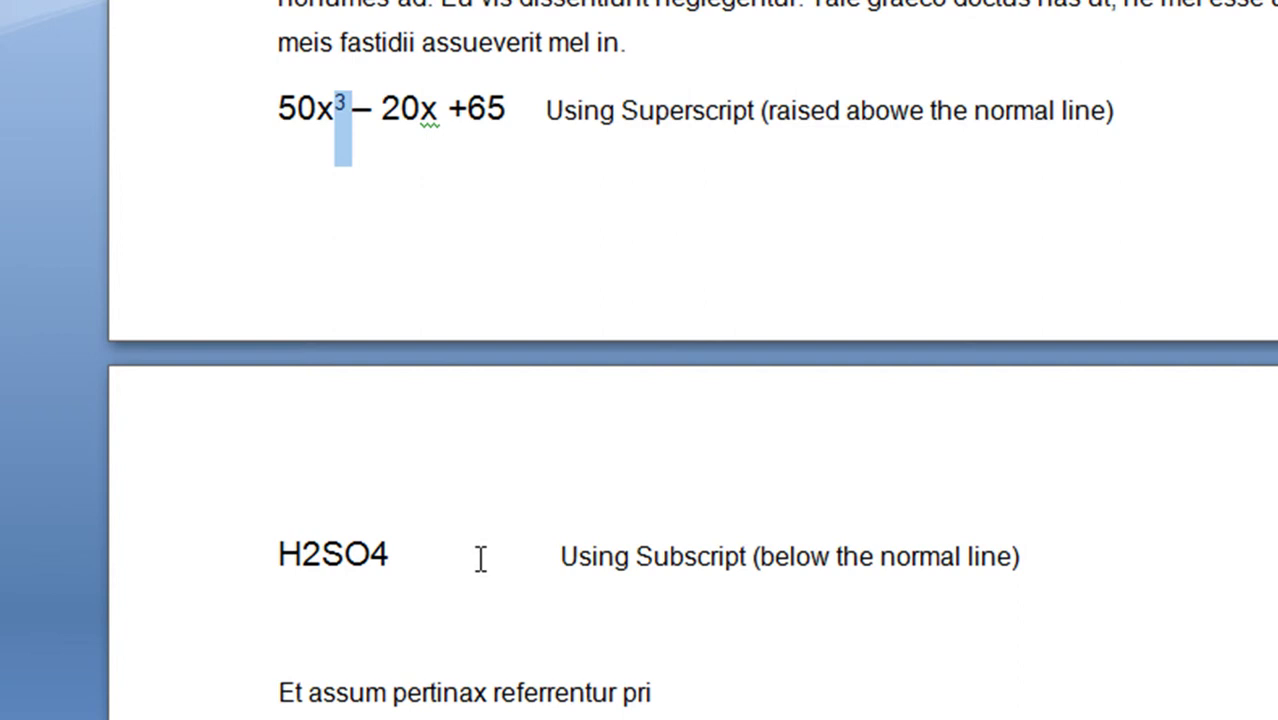
# Step: Make the 2 in H2SO4 subscript through the Font dialog (Ctrl+D)
pyautogui.moveTo(303, 540); pyautogui.dragTo(320, 530)
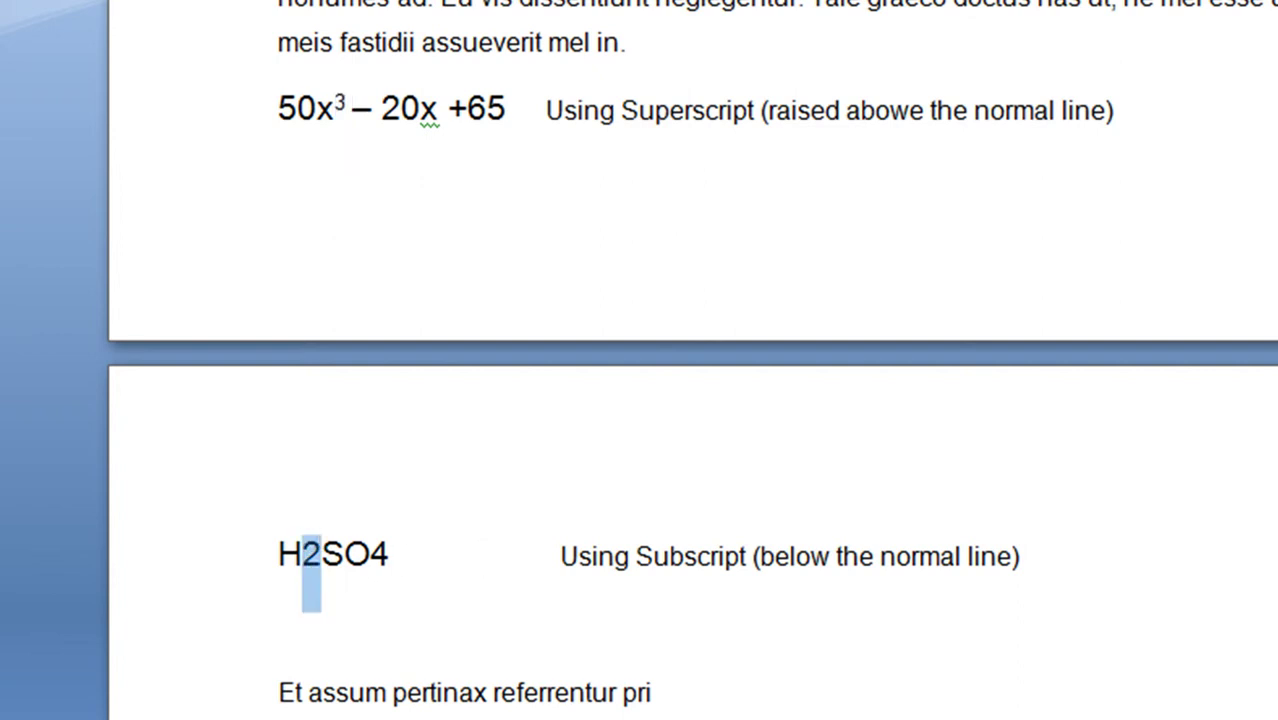
pyautogui.hotkey('ctrl', 'd')
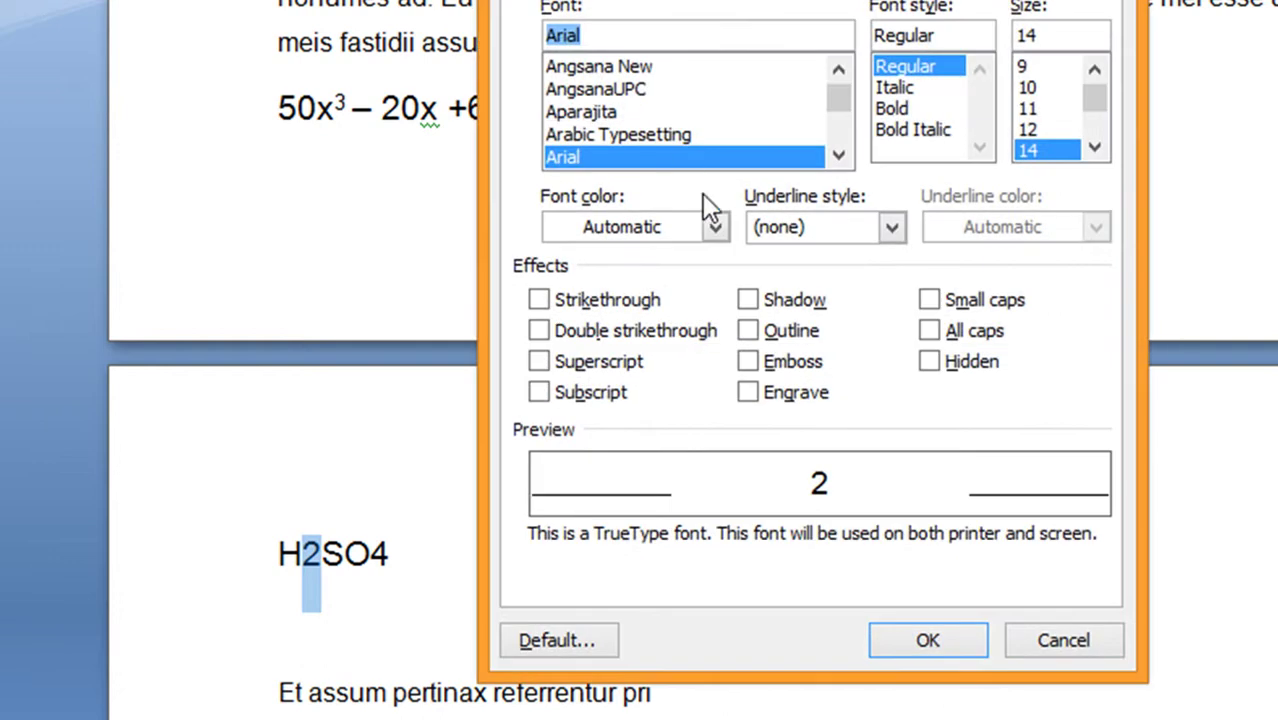
pyautogui.click(538, 394)
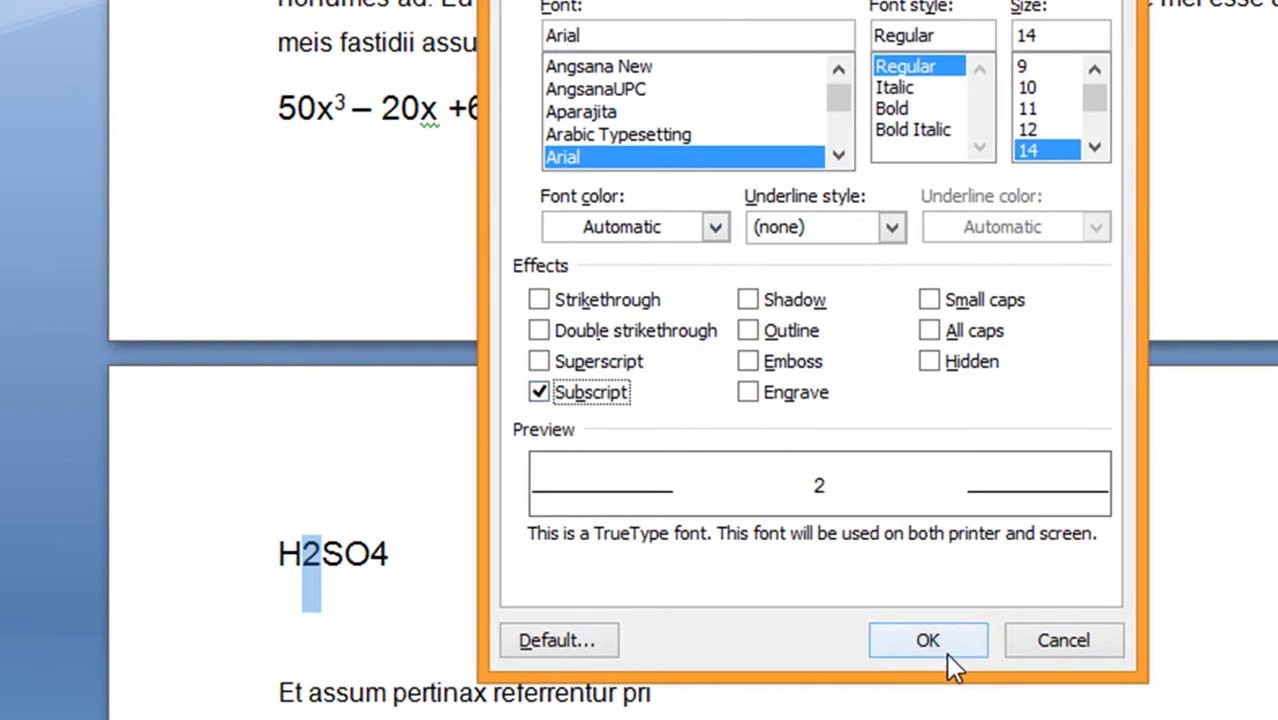
pyautogui.click(928, 641)
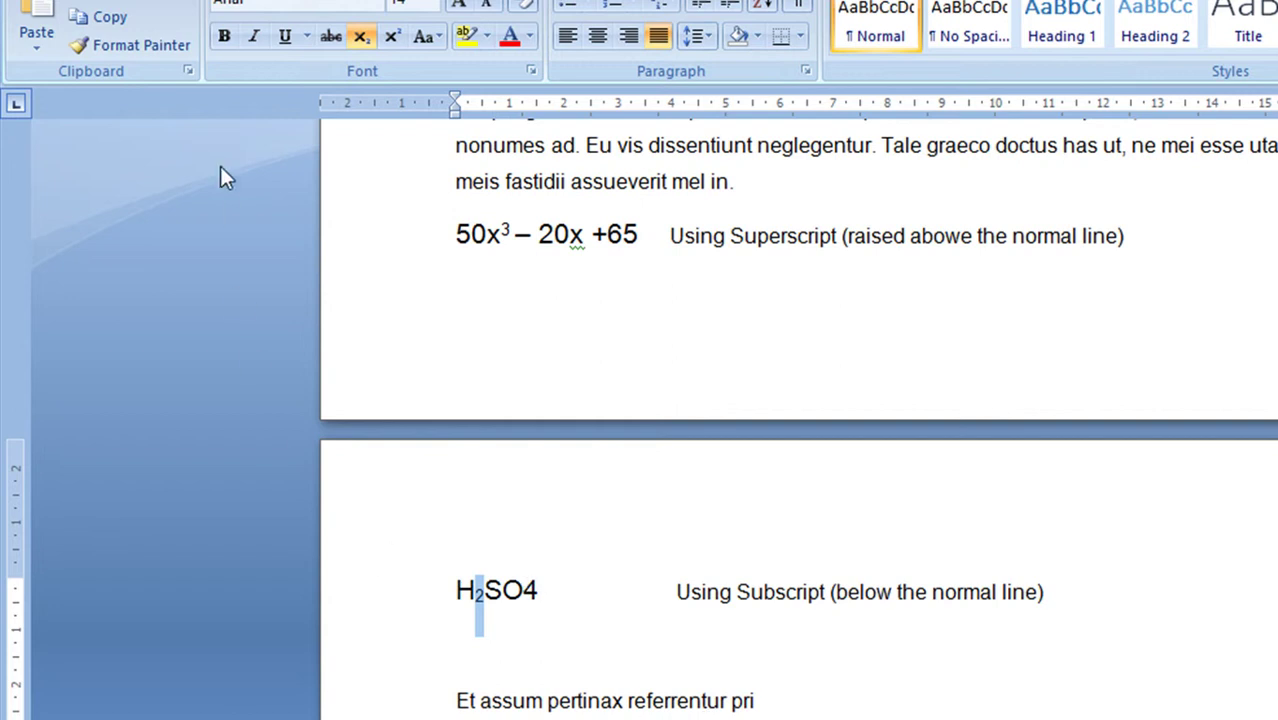
# Step: Copy the subscript formatting onto the 4 with Format Painter
pyautogui.click(156, 55)
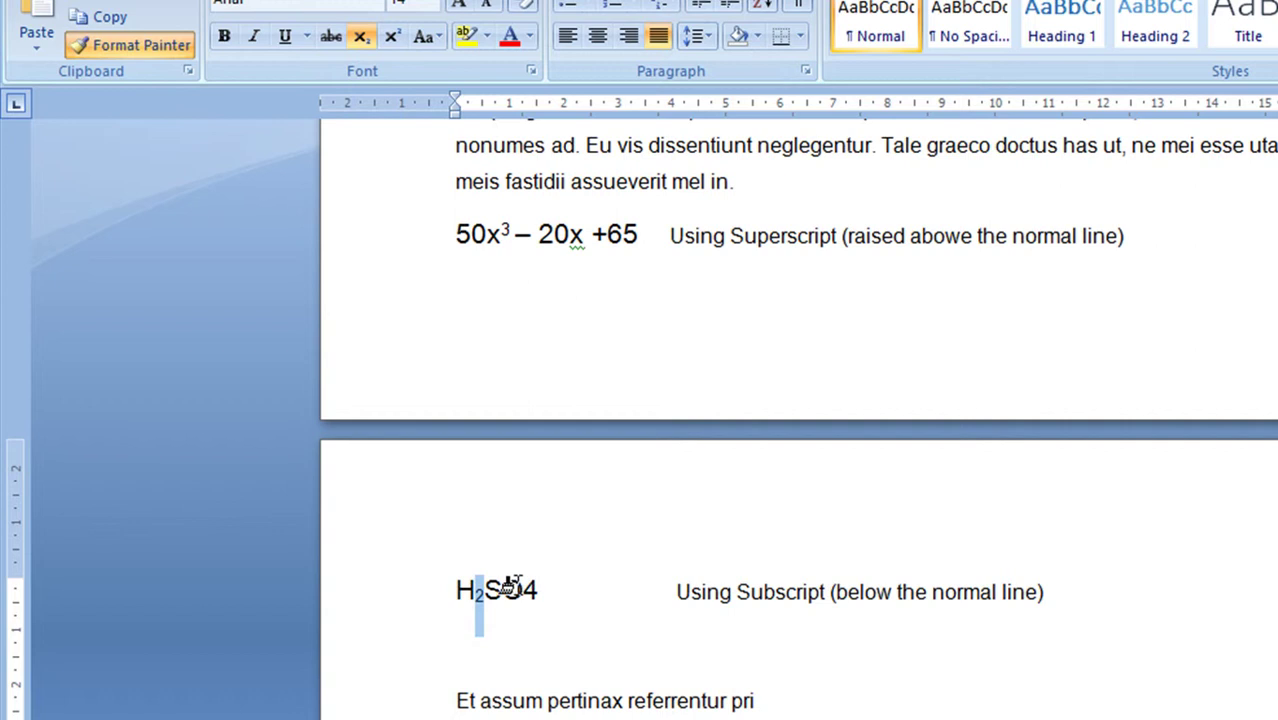
pyautogui.moveTo(522, 590); pyautogui.dragTo(538, 592)
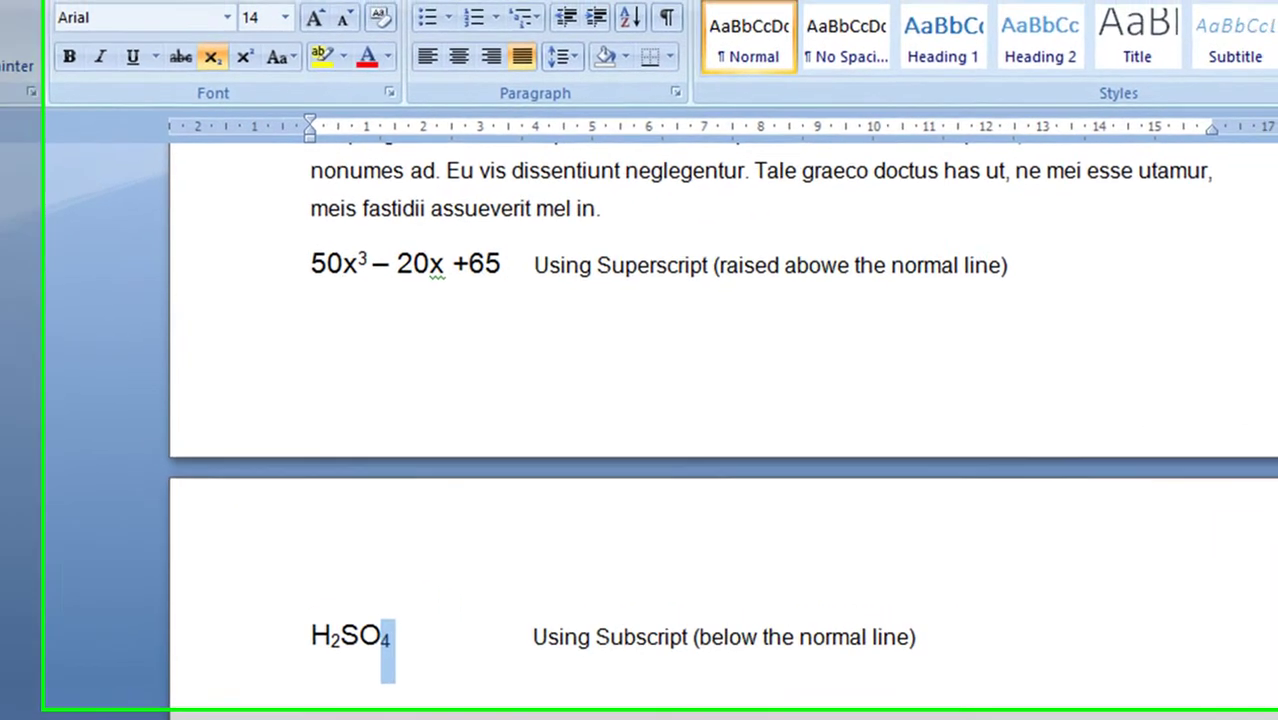
pyautogui.scroll(-3, 288, 626)
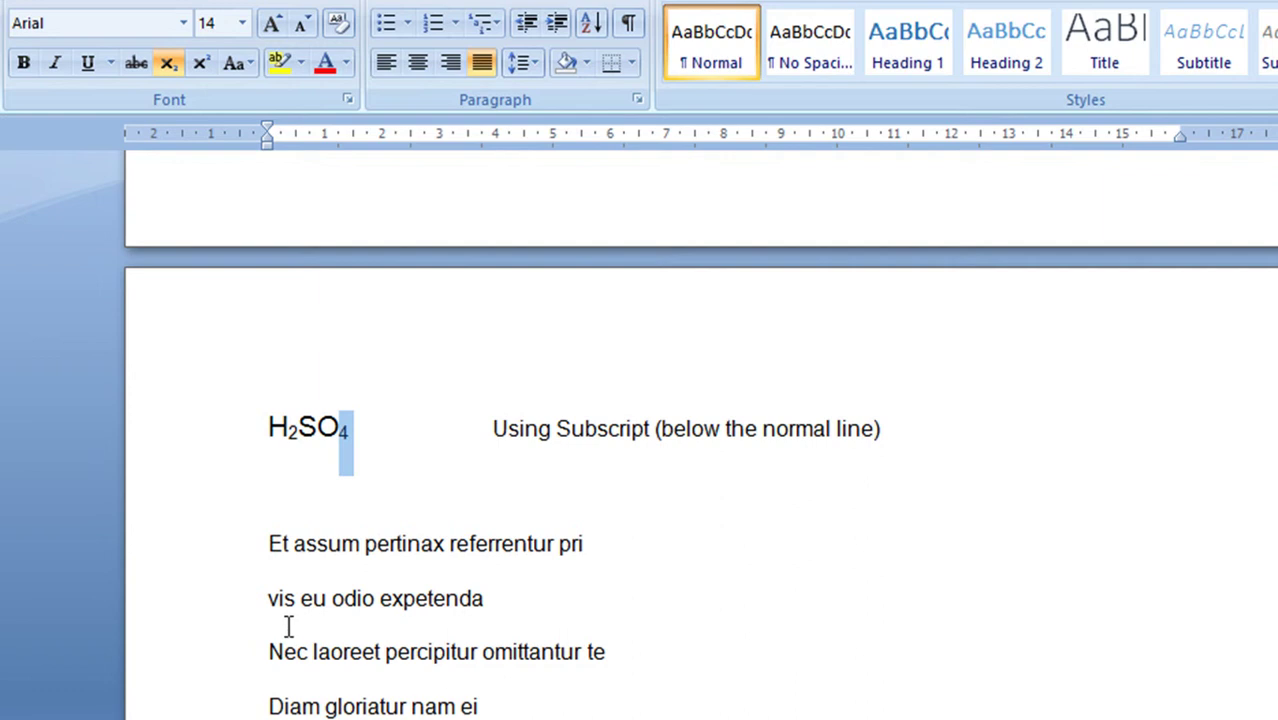
# Step: Select the four Lorem ipsum lines and format them as bullets instead of numbering
pyautogui.moveTo(272, 543); pyautogui.dragTo(652, 712)
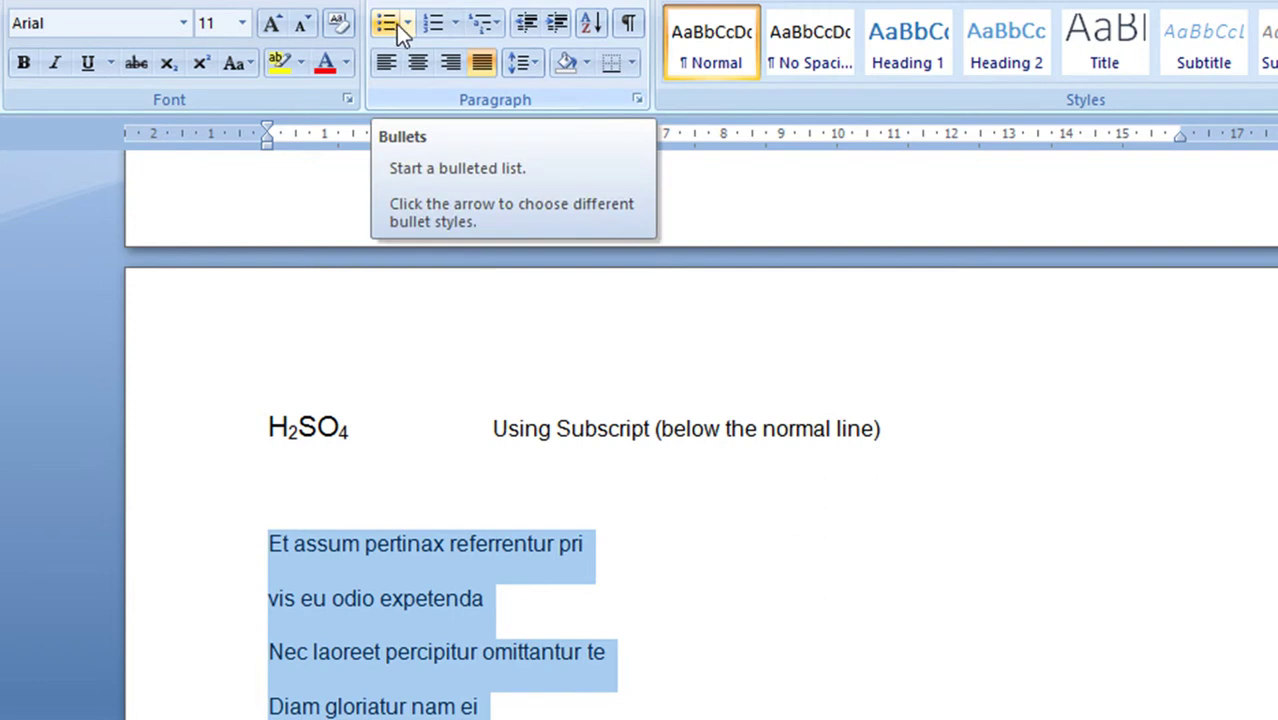
pyautogui.click(437, 20)
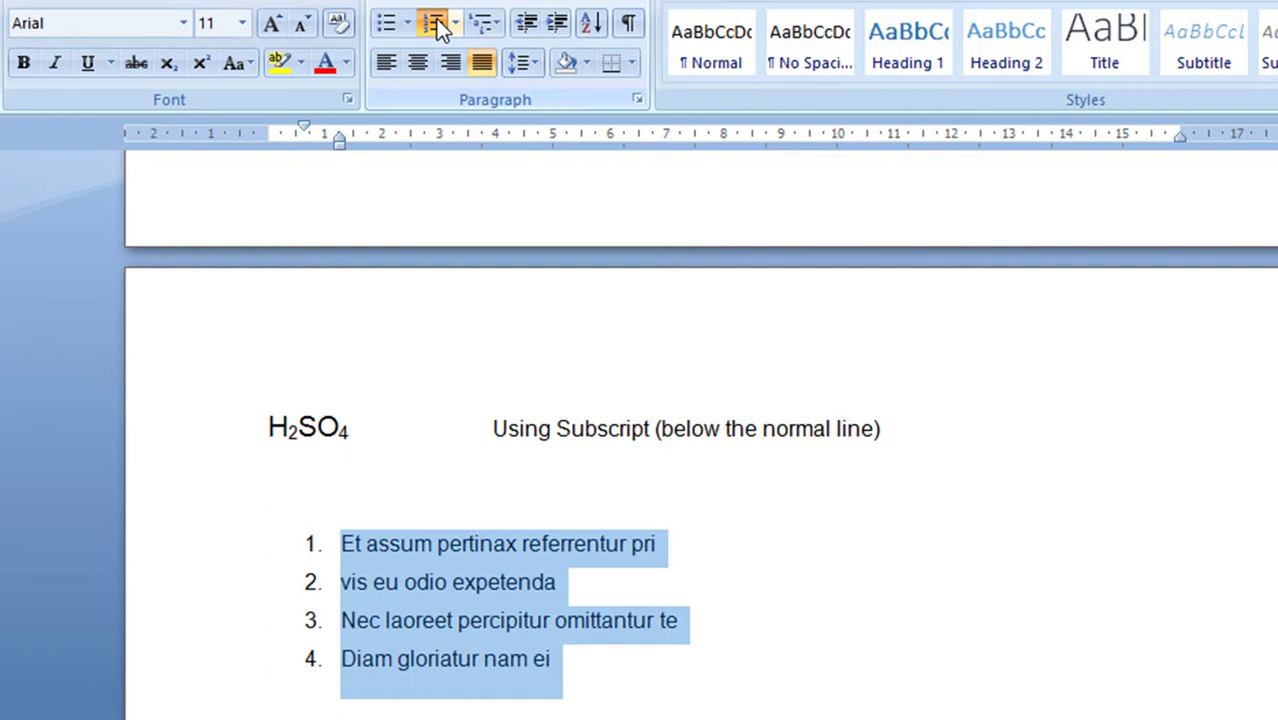
pyautogui.click(384, 24)
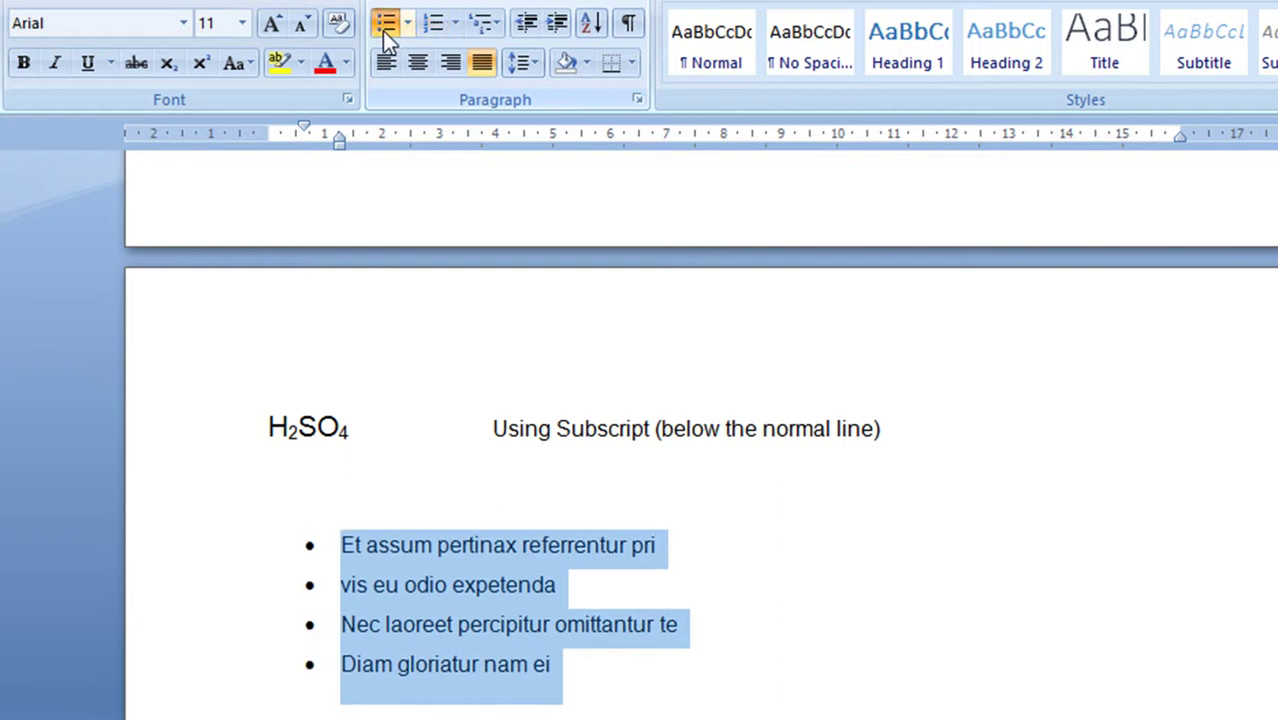
pyautogui.click(457, 24)
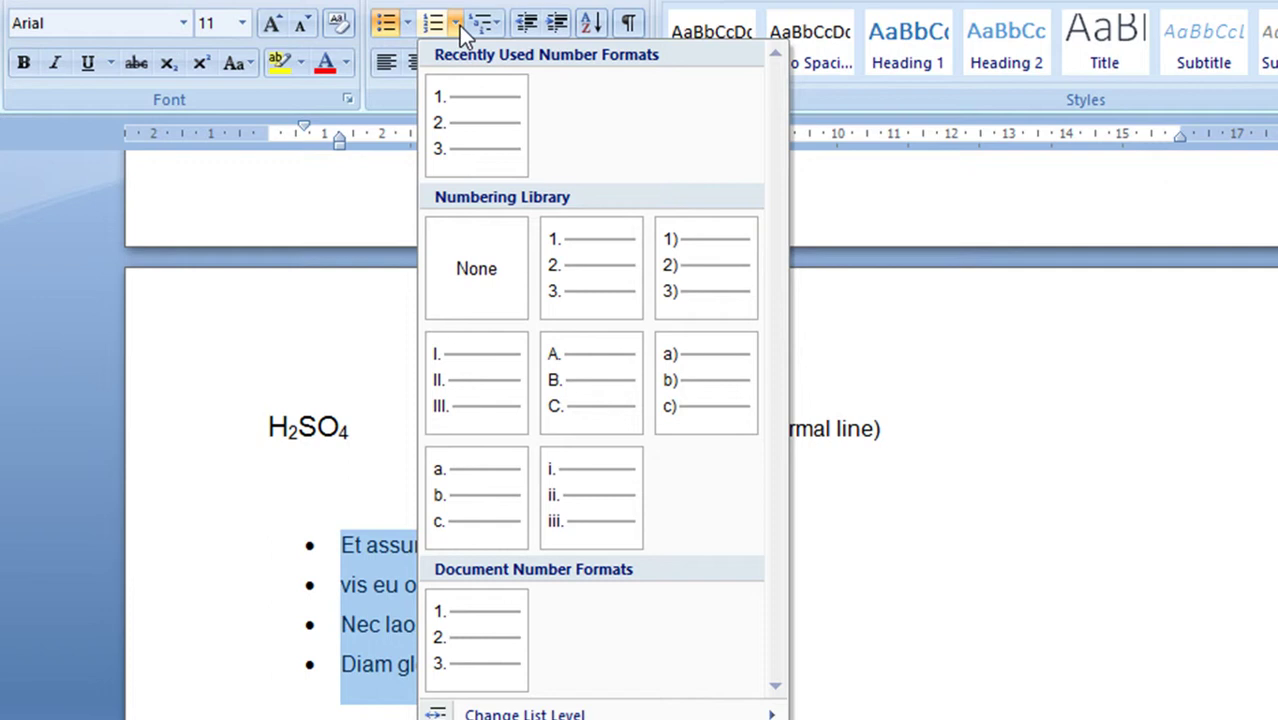
pyautogui.click(1162, 665)
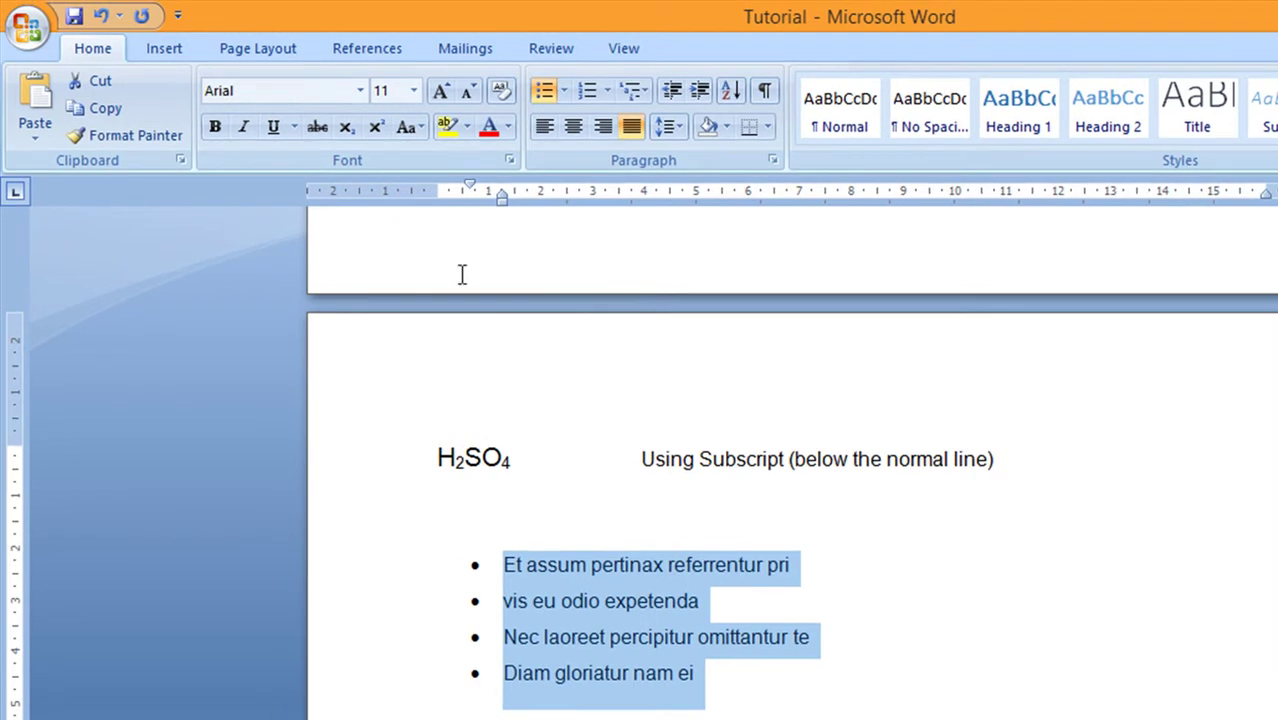
# Step: Insert a Blank built-in header and type 'Activity 4' into it
pyautogui.click(166, 52)
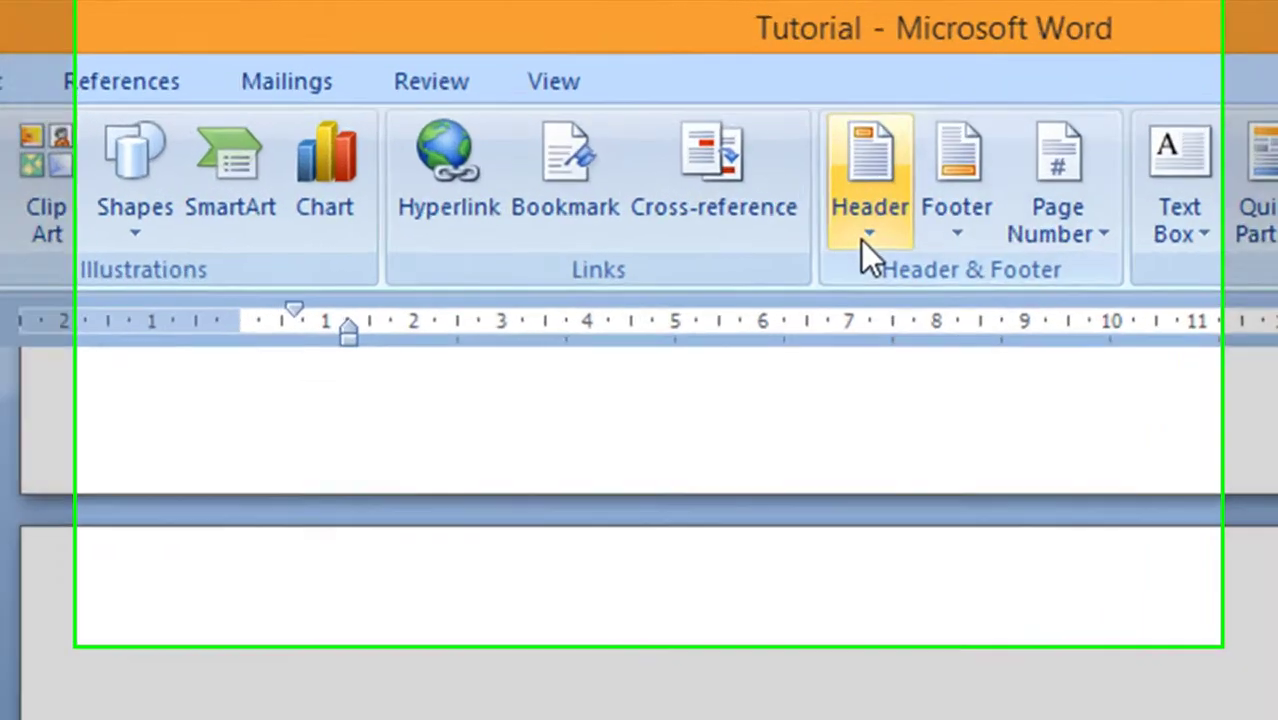
pyautogui.click(805, 140)
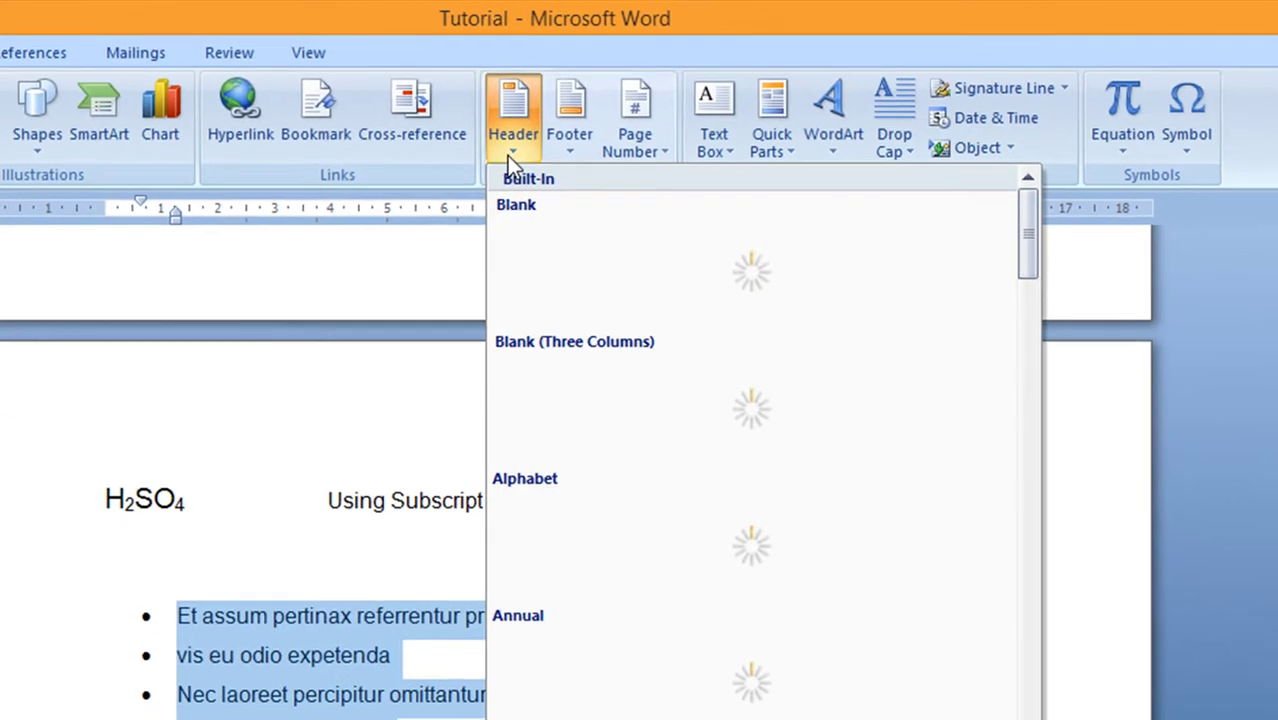
pyautogui.click(596, 252)
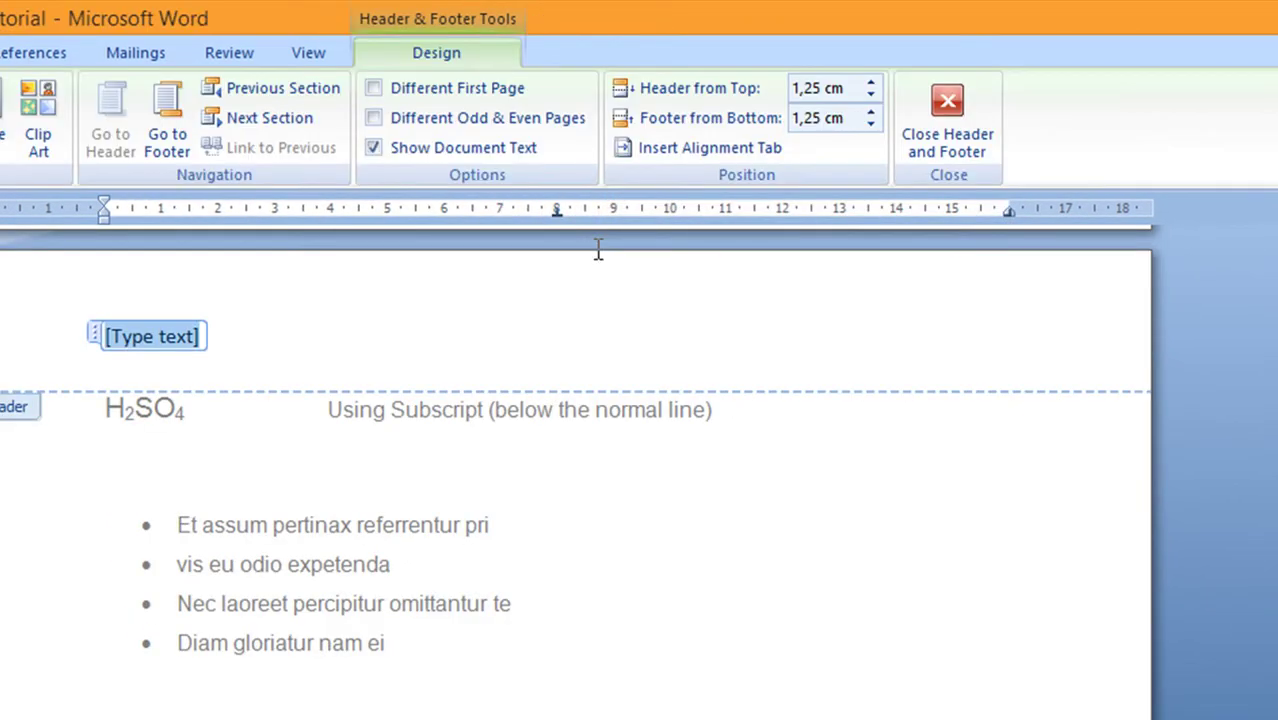
pyautogui.write('Actovo')
pyautogui.press('BackSpace')
pyautogui.press('BackSpace')
pyautogui.write('ivity 4')
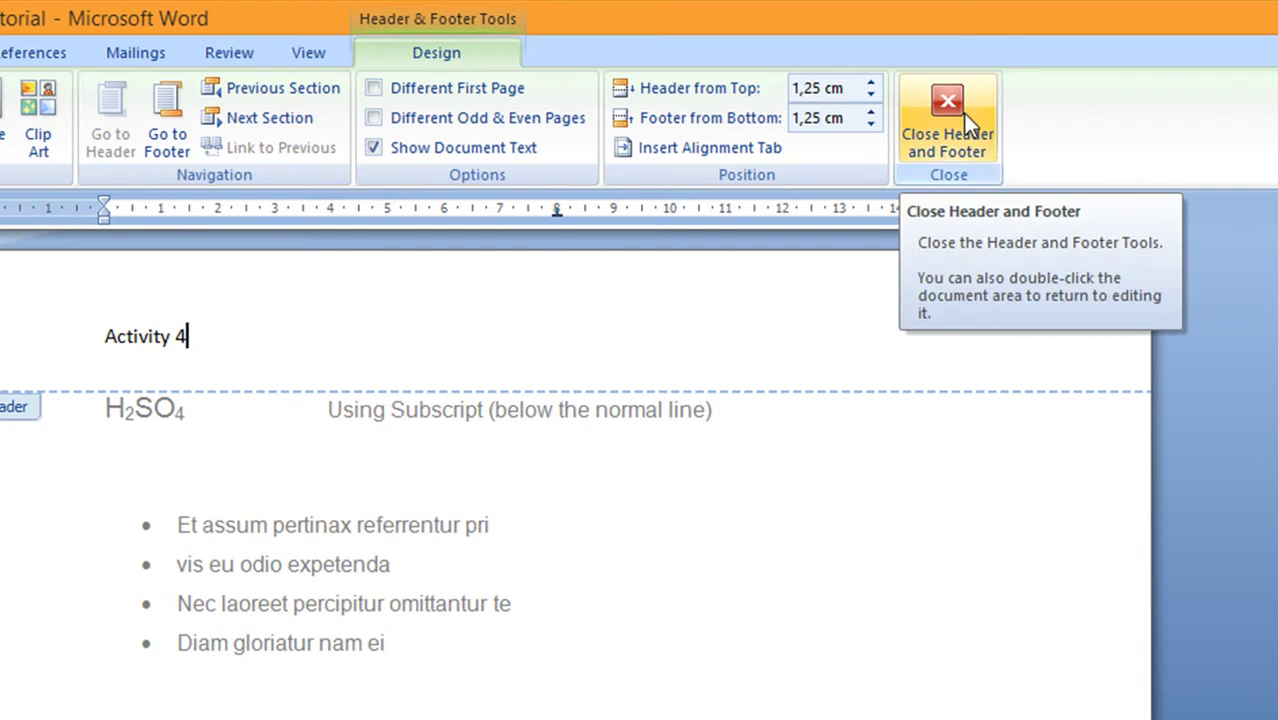
# Step: Type the author's name at the footer's left and 'Centre number:' in its centre
pyautogui.click(169, 121)
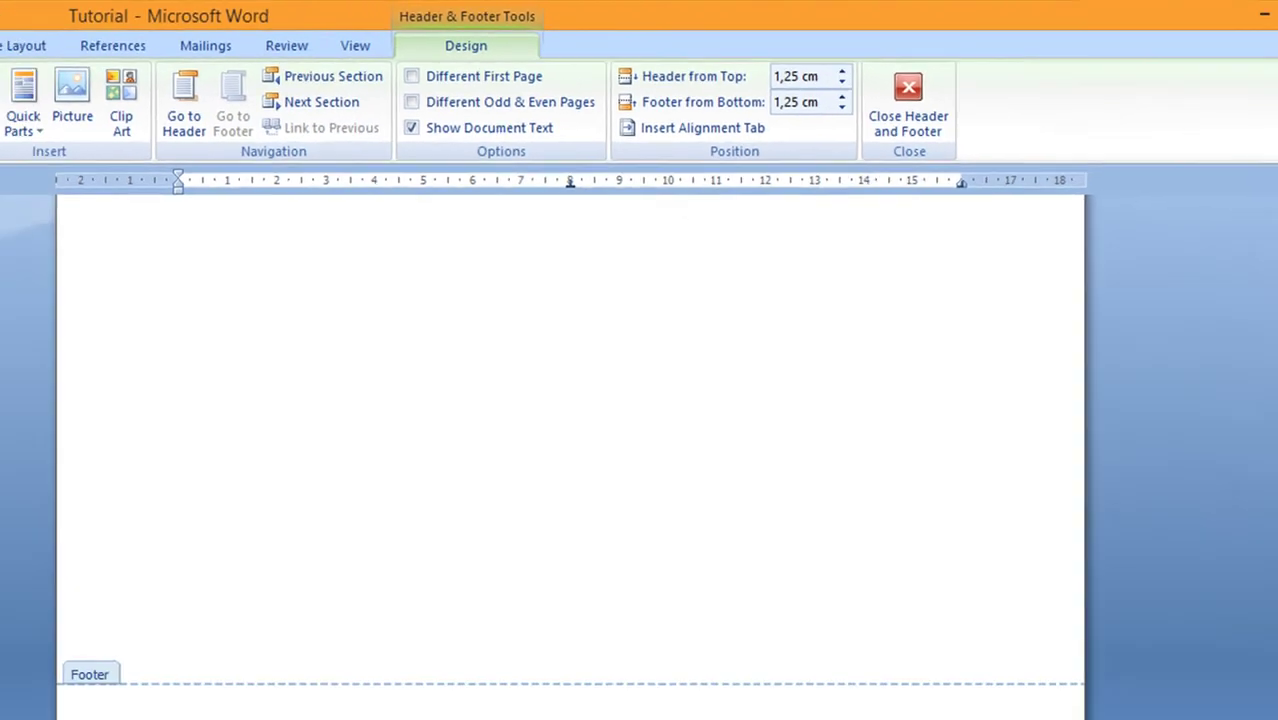
pyautogui.write('Aslaug')
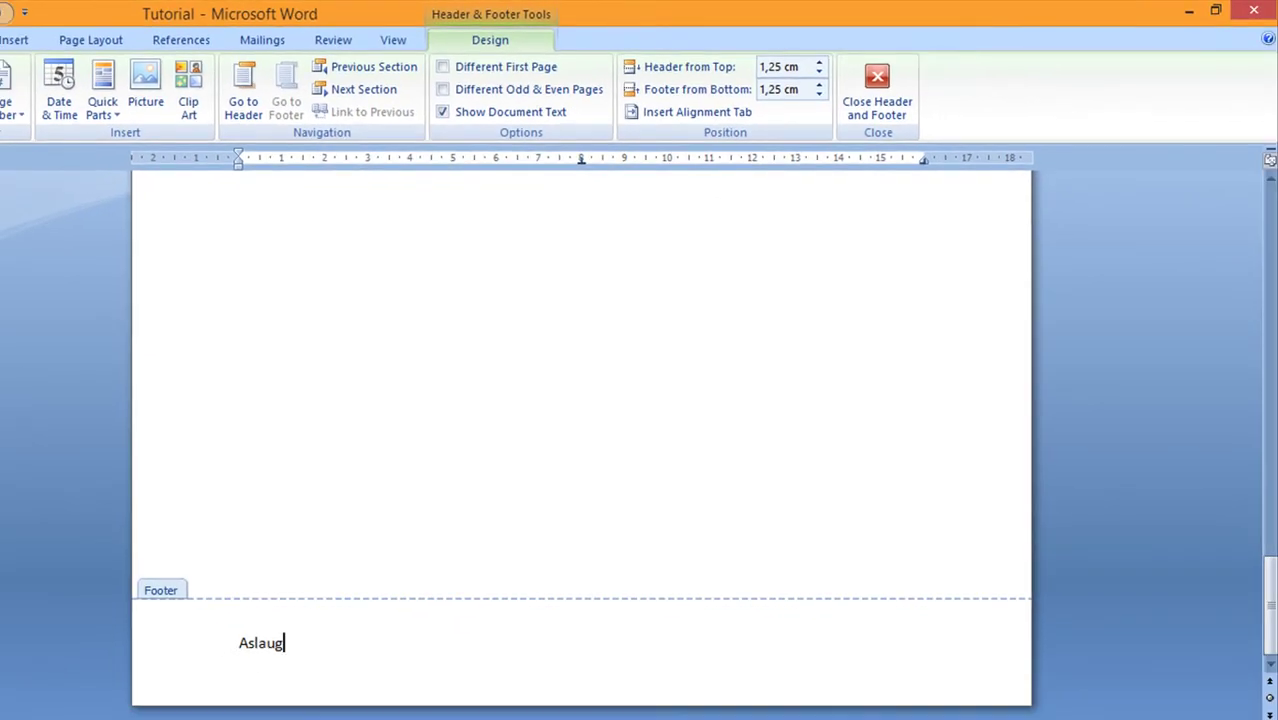
pyautogui.press('Tab')
pyautogui.write('Centre number>')
pyautogui.press('BackSpace')
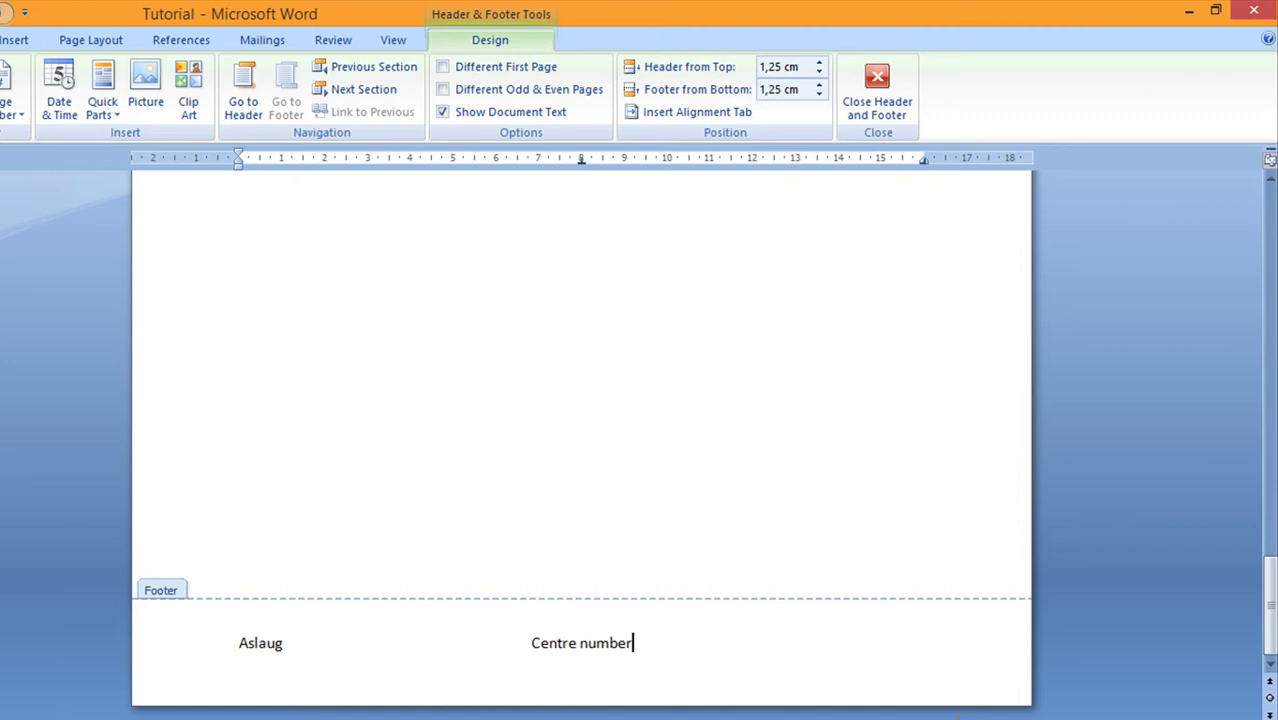
pyautogui.press('super+space')
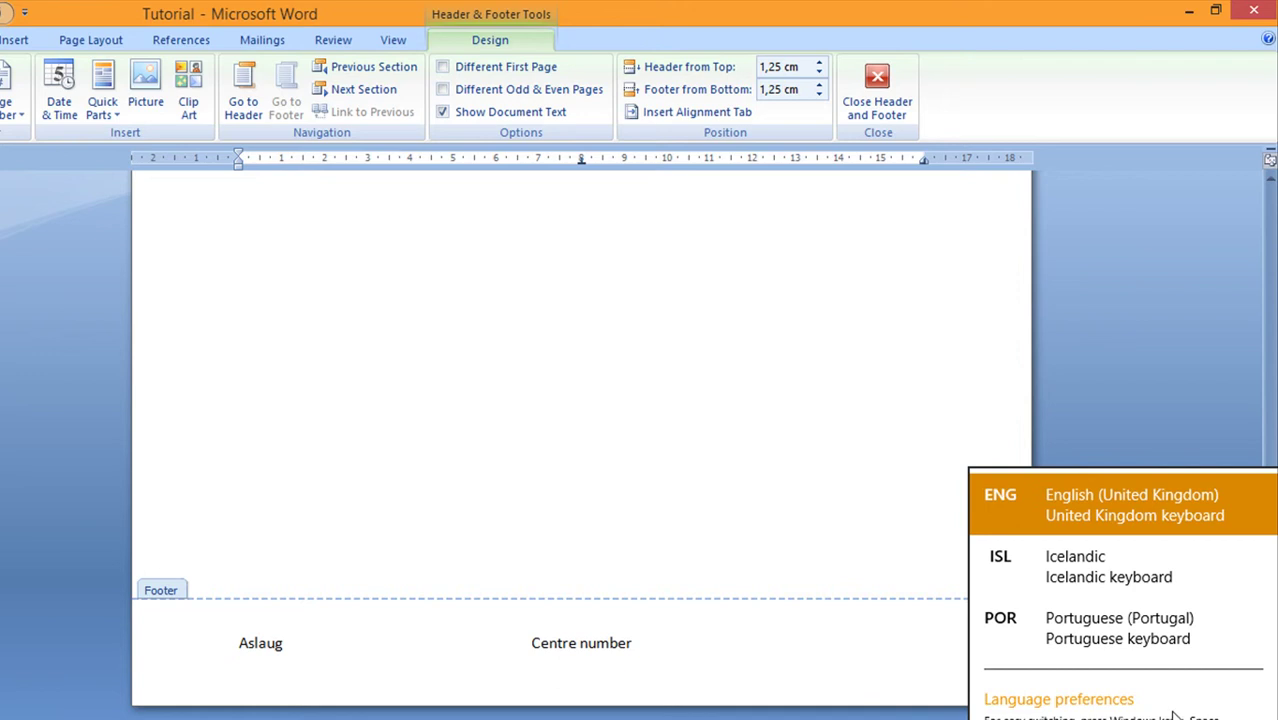
pyautogui.click(1117, 635)
pyautogui.write(':')
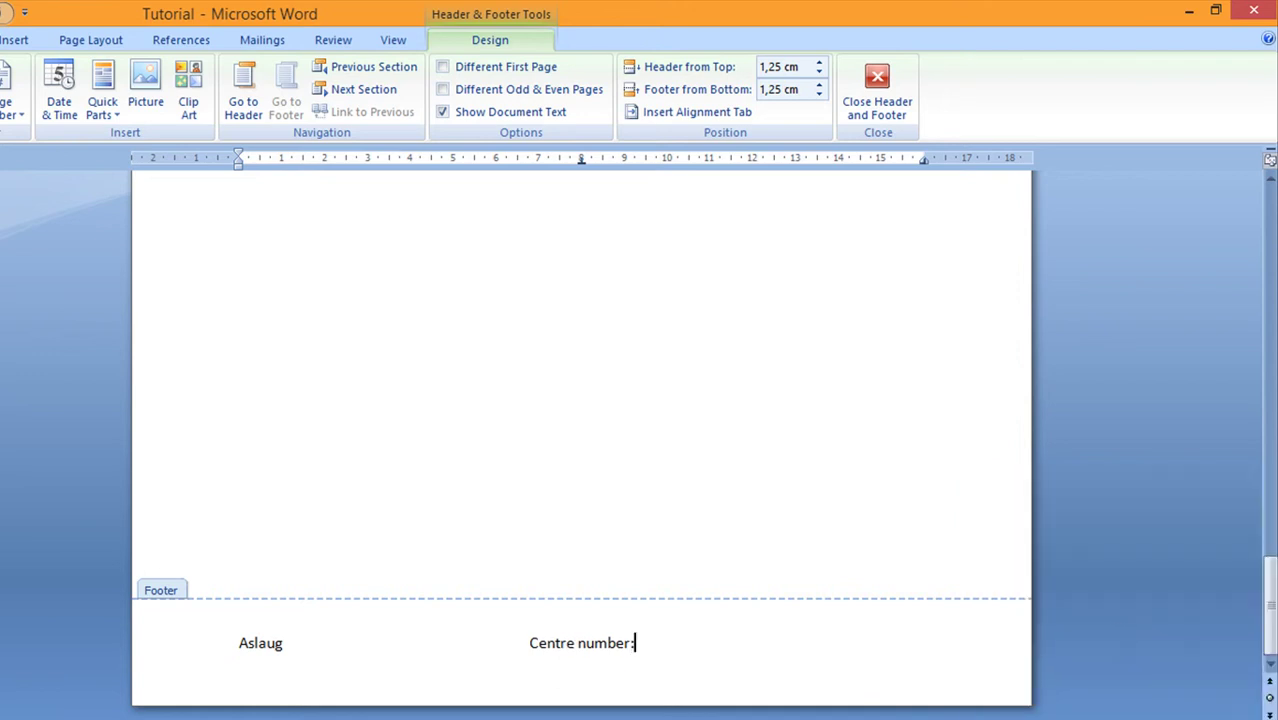
# Step: Add 'Candidate number:' at the footer's right and close header and footer editing
pyautogui.press('Tab')
pyautogui.write('Cand')
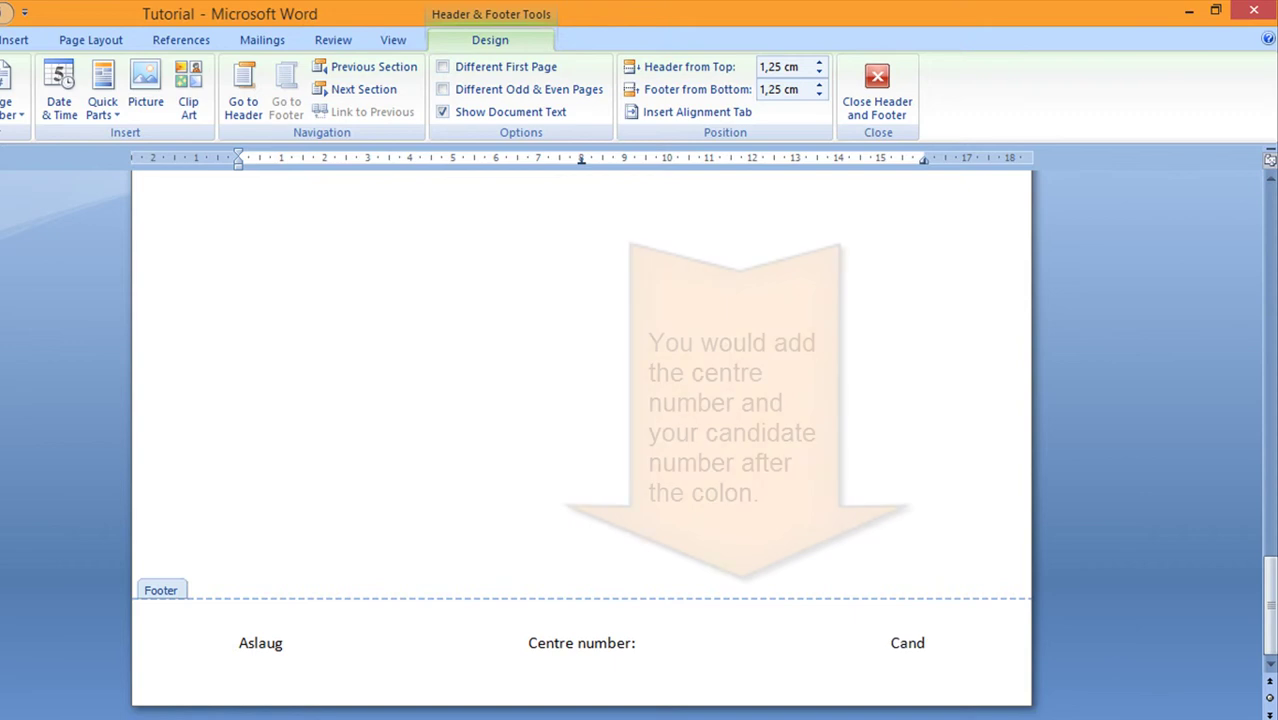
pyautogui.write('idate nu')
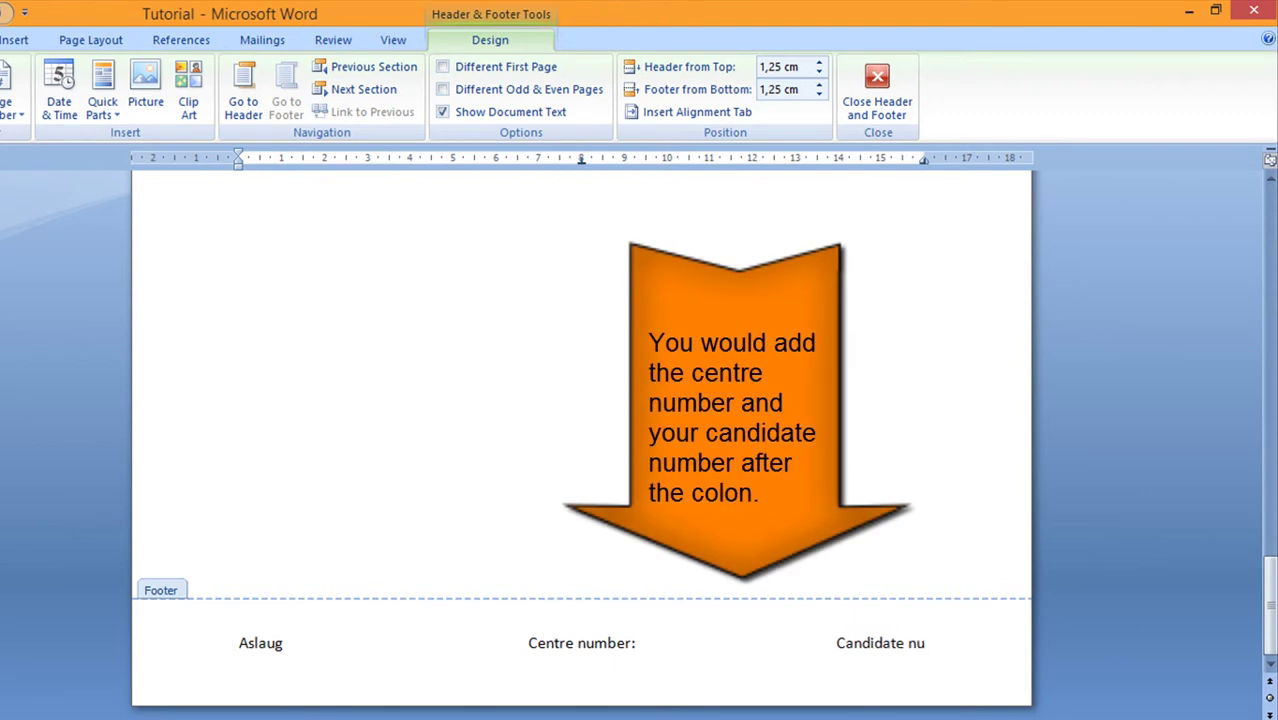
pyautogui.write('mber:')
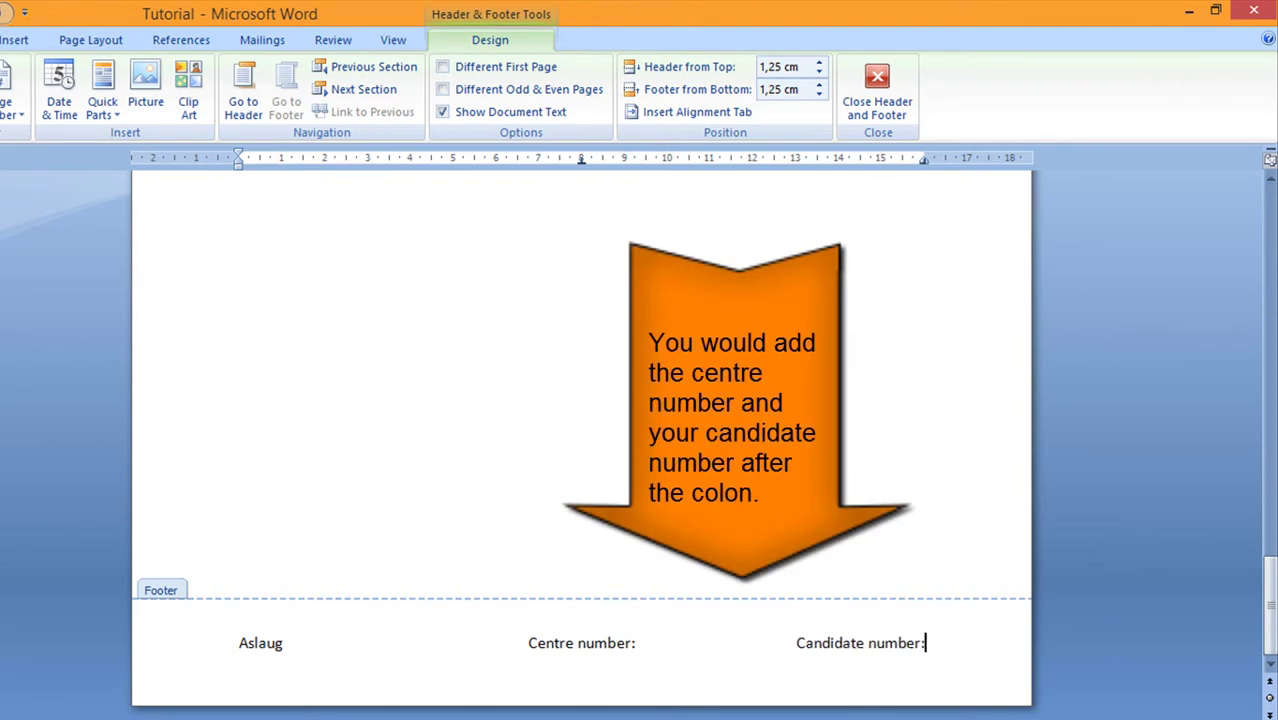
pyautogui.click(886, 100)
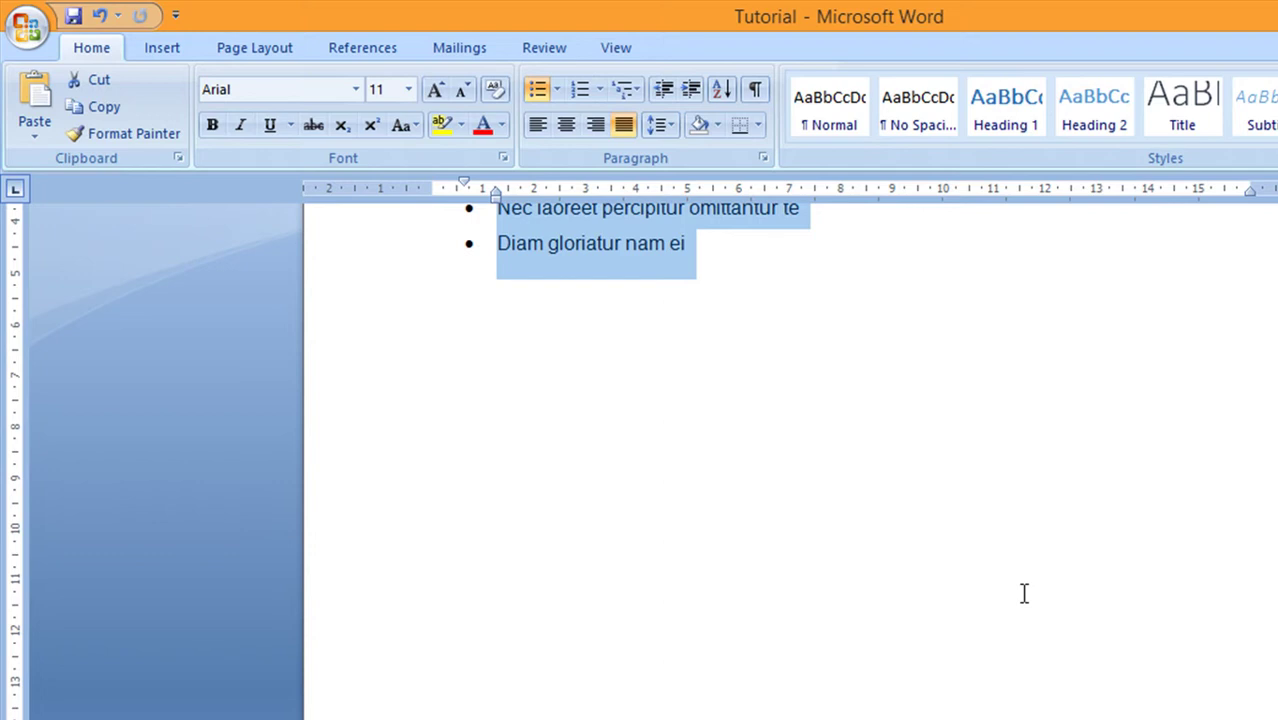
# Step: Insert a 4x4 table from the Insert tab's Table grid
pyautogui.click(158, 50)
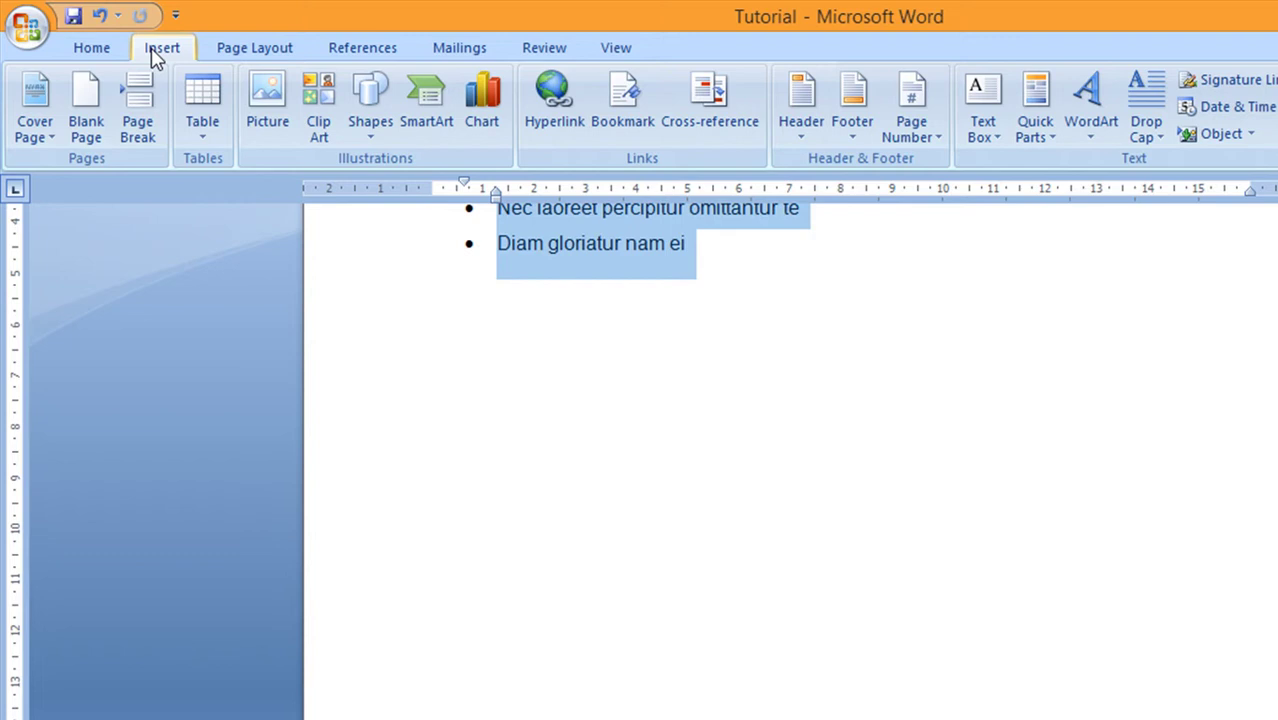
pyautogui.click(201, 133)
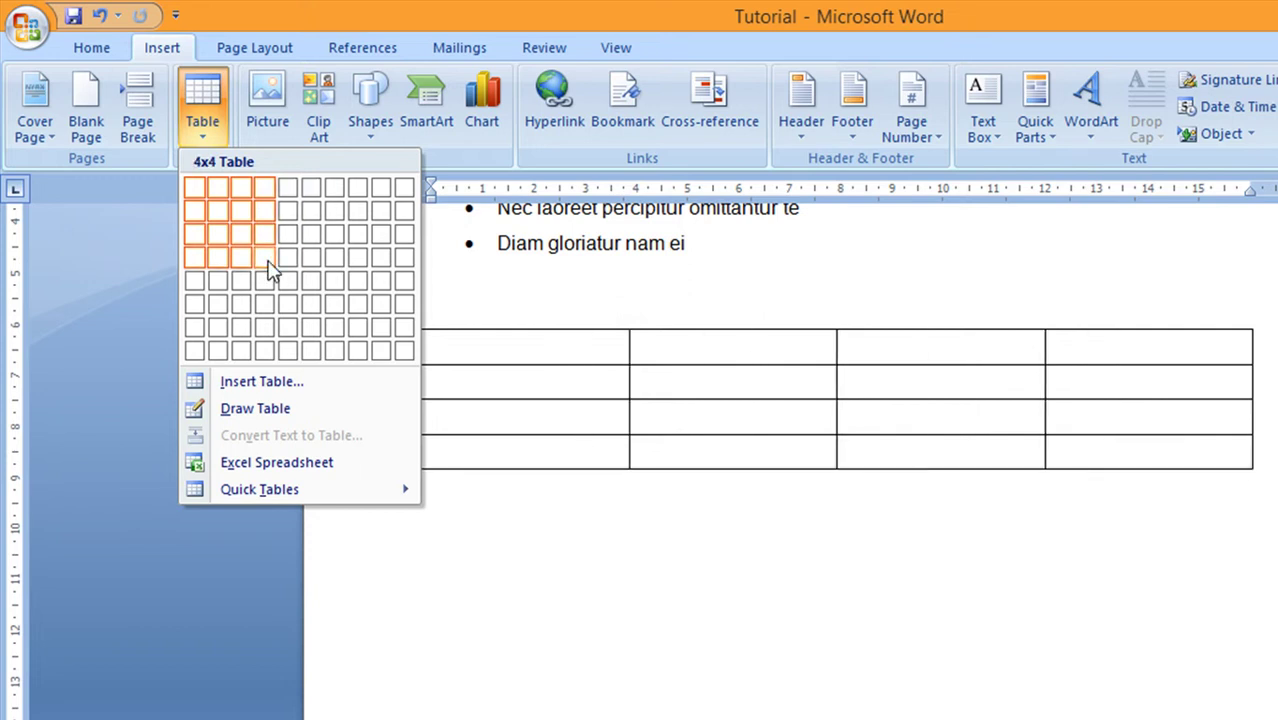
pyautogui.click(266, 258)
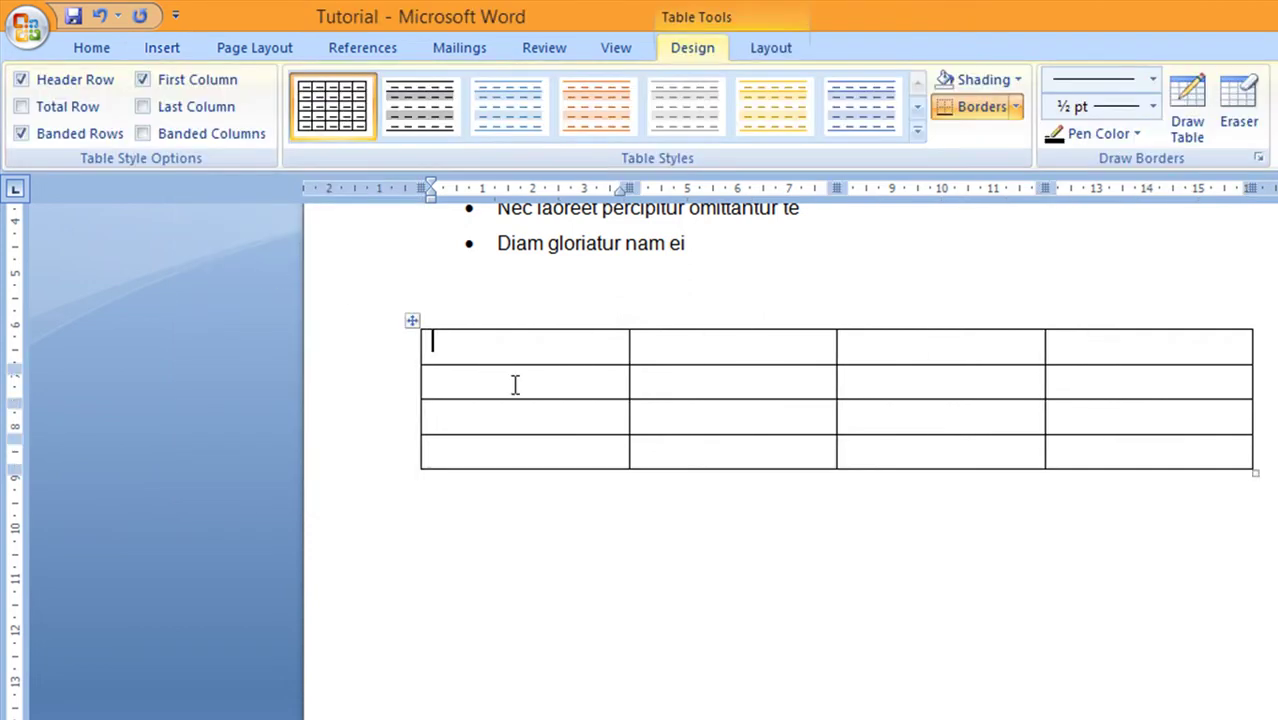
# Step: Type the headings Monday, Tuesday and Wednesday across the table's first row
pyautogui.write('Monday')
pyautogui.press('Tab')
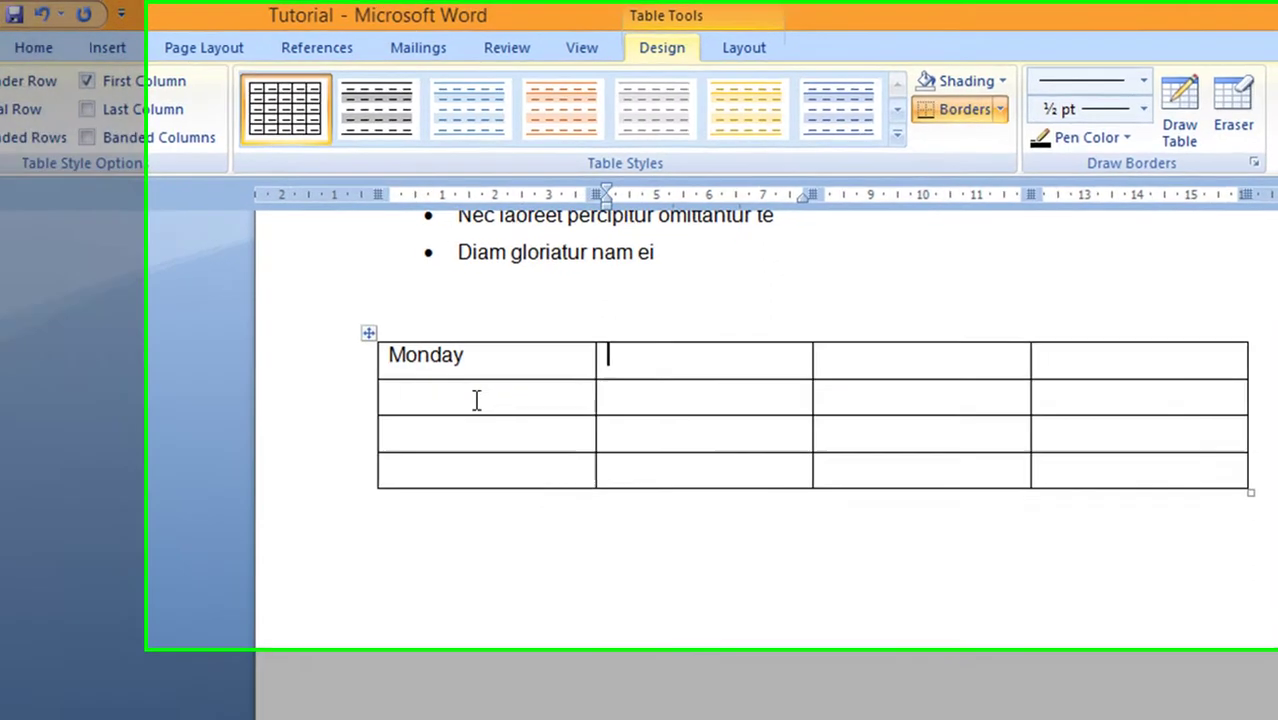
pyautogui.write('Tuye')
pyautogui.press('BackSpace')
pyautogui.press('BackSpace')
pyautogui.write('esday')
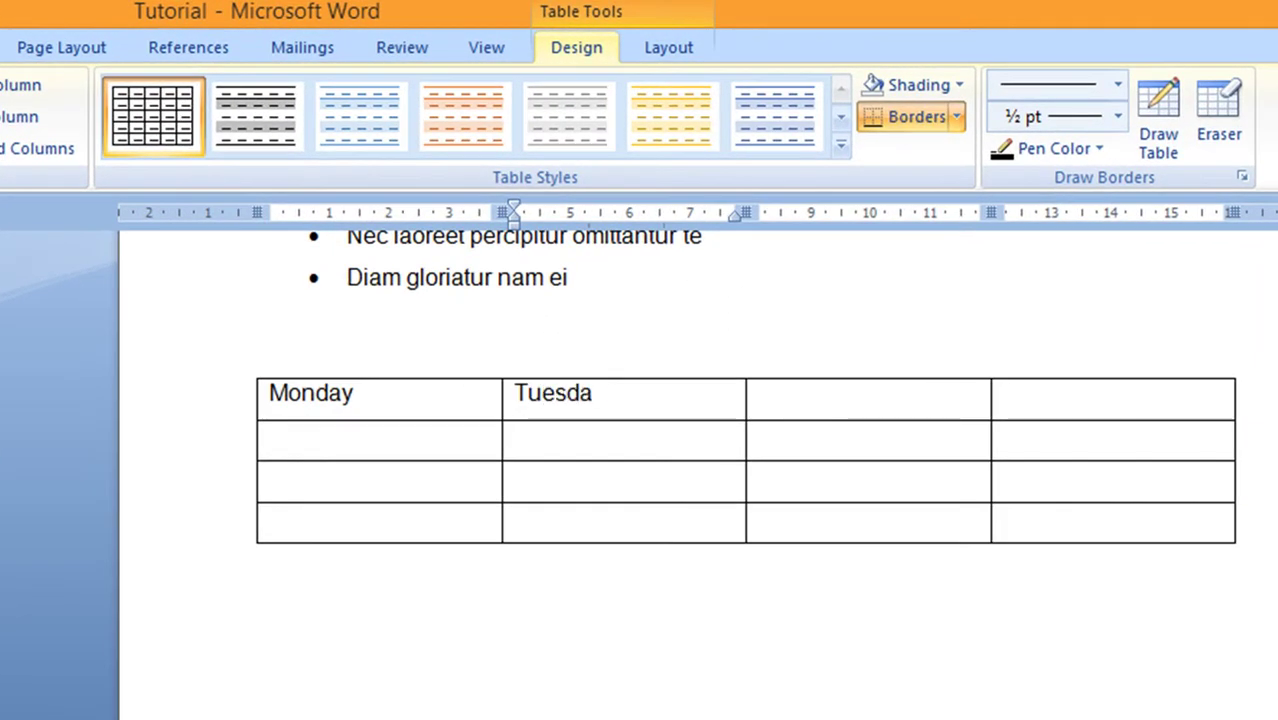
pyautogui.press('Tab')
pyautogui.write('E')
pyautogui.press('BackSpace')
pyautogui.write('Wednesday')
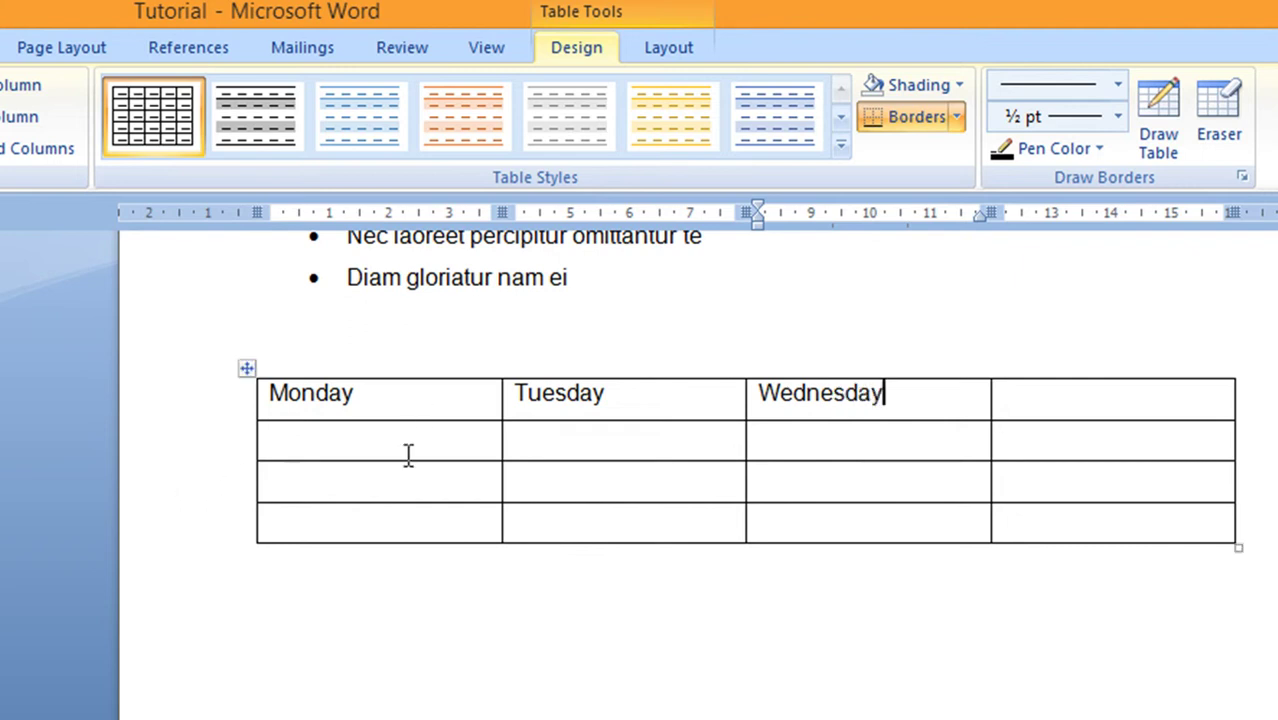
# Step: Enter 60, 50 and 40 in the second row and add a new empty row
pyautogui.click(402, 457)
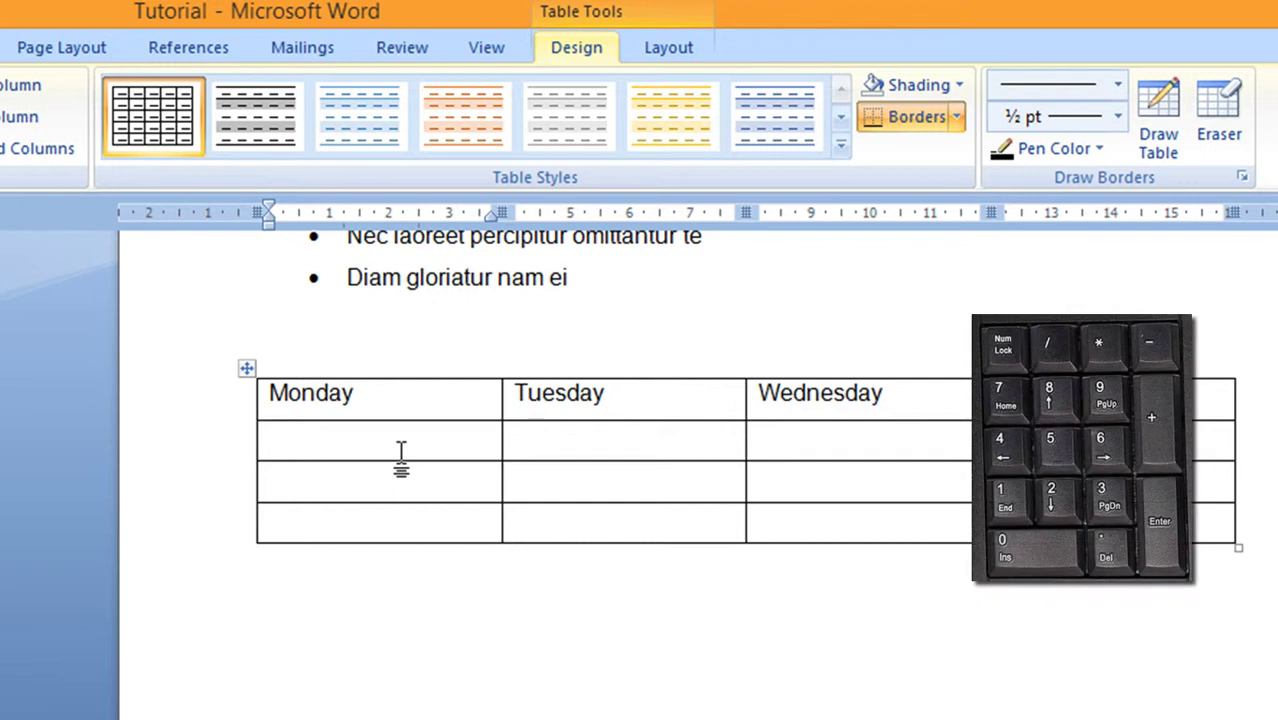
pyautogui.write('60')
pyautogui.press('Tab')
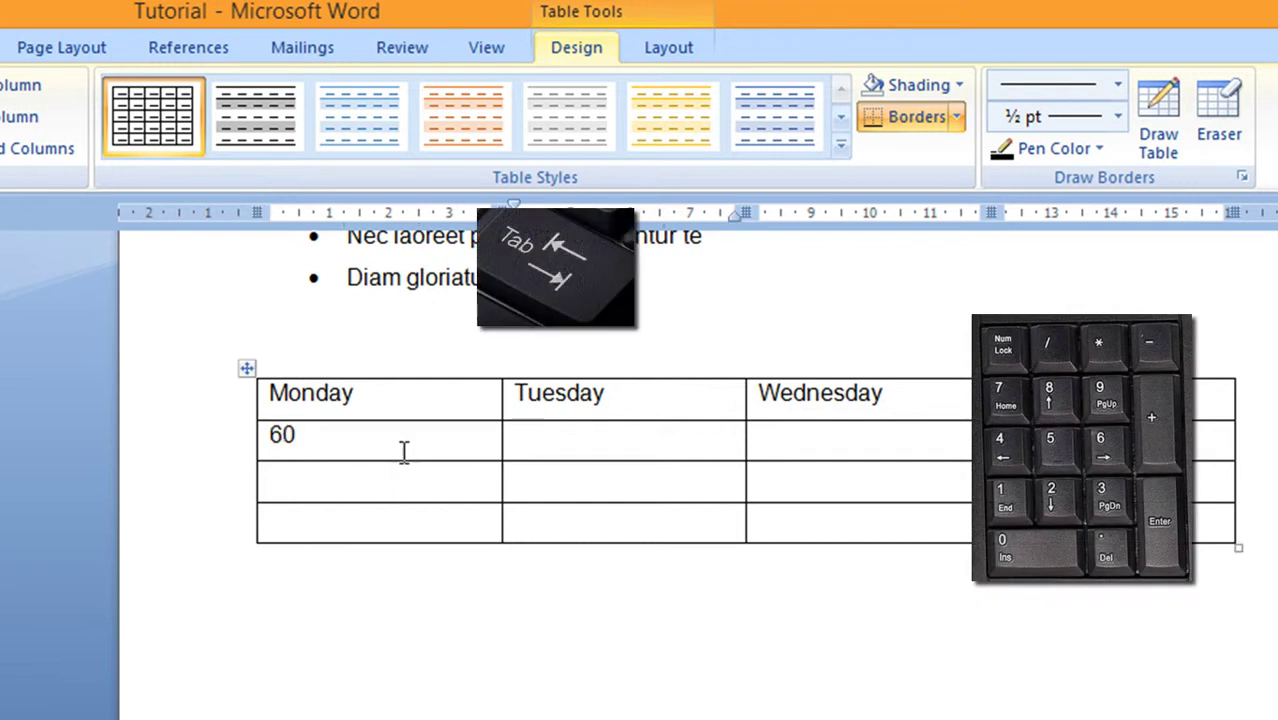
pyautogui.write('50')
pyautogui.press('Tab')
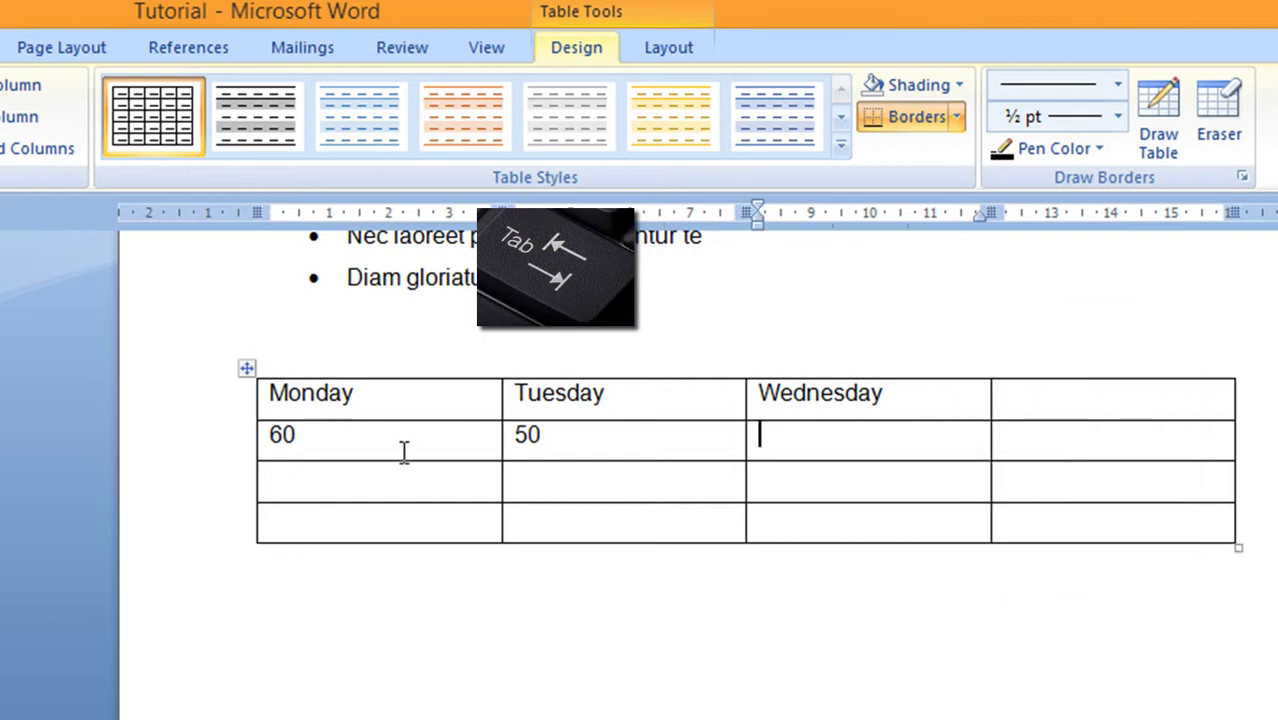
pyautogui.write('40')
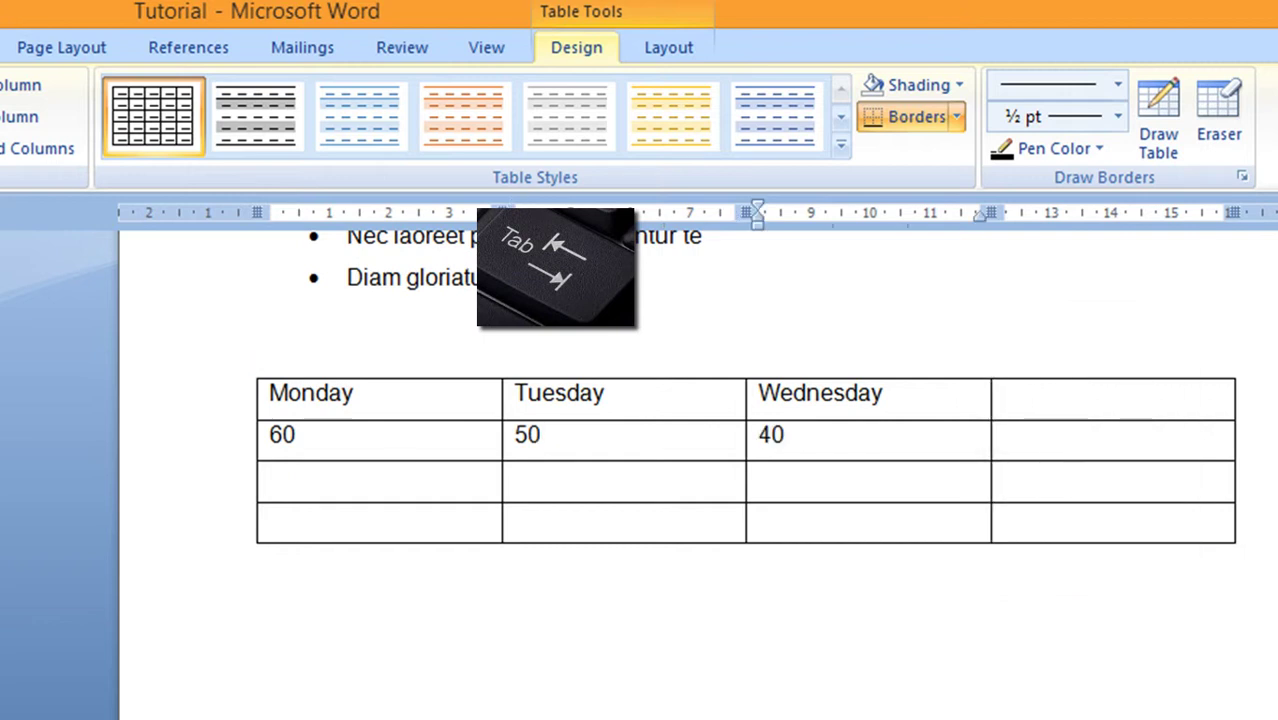
pyautogui.click(1037, 531)
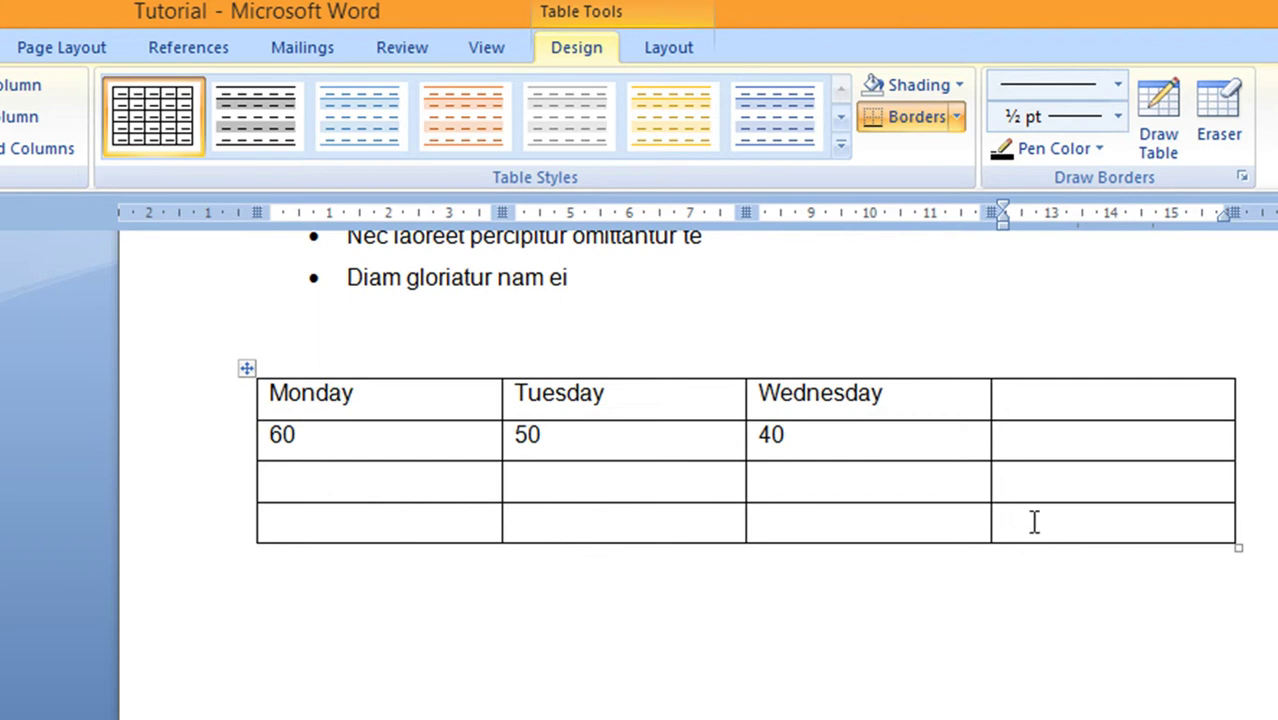
pyautogui.press('Tab')
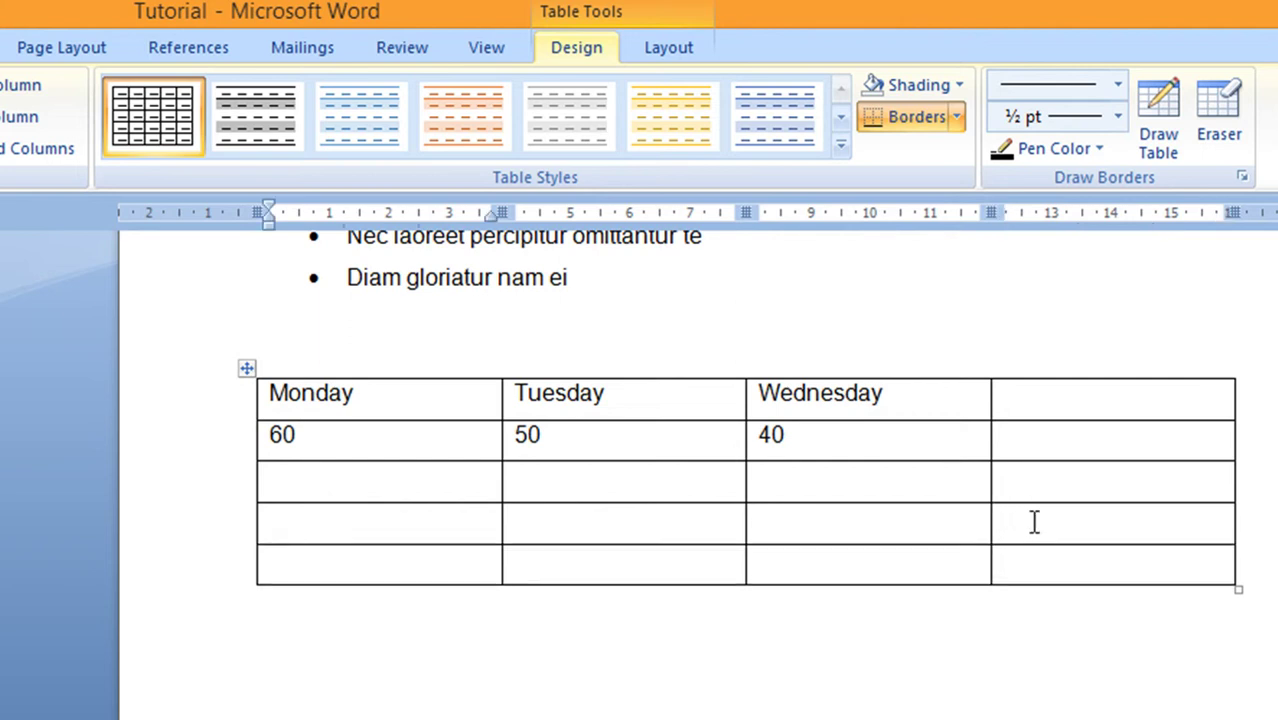
# Step: Delete the empty third row entirely, returning the table to four rows
pyautogui.moveTo(393, 489); pyautogui.dragTo(1033, 480)
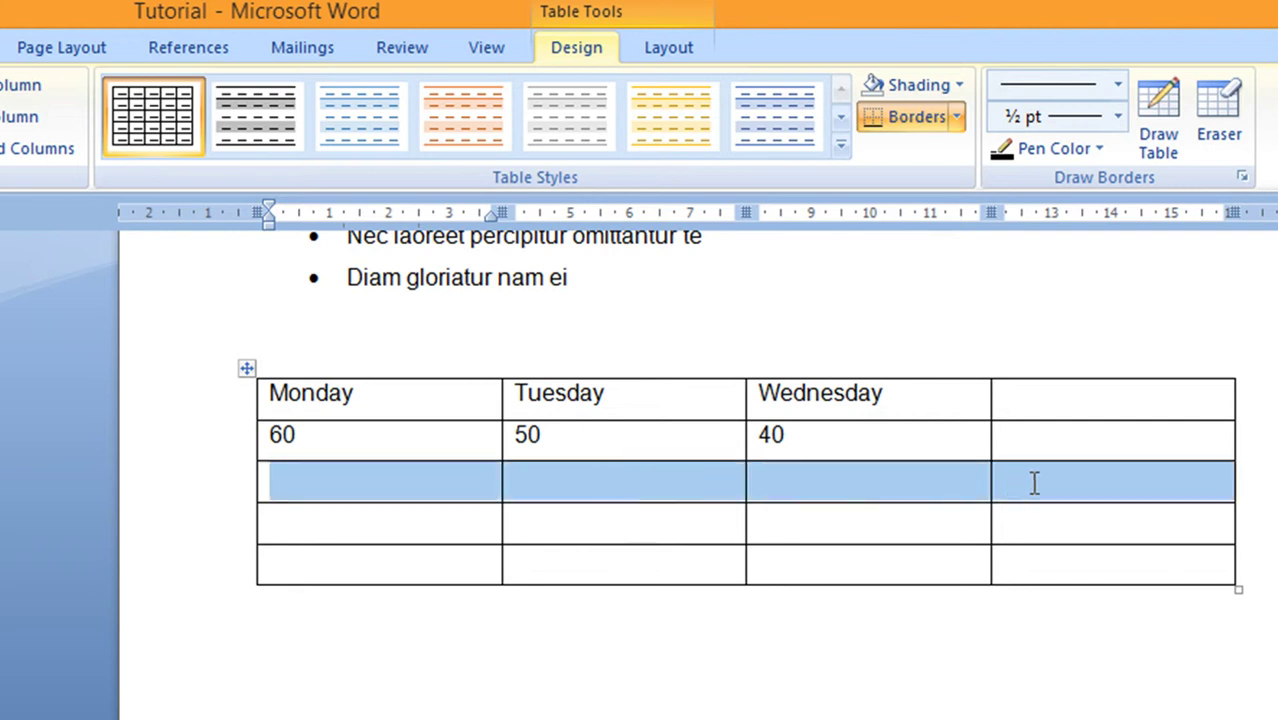
pyautogui.rightClick(451, 477)
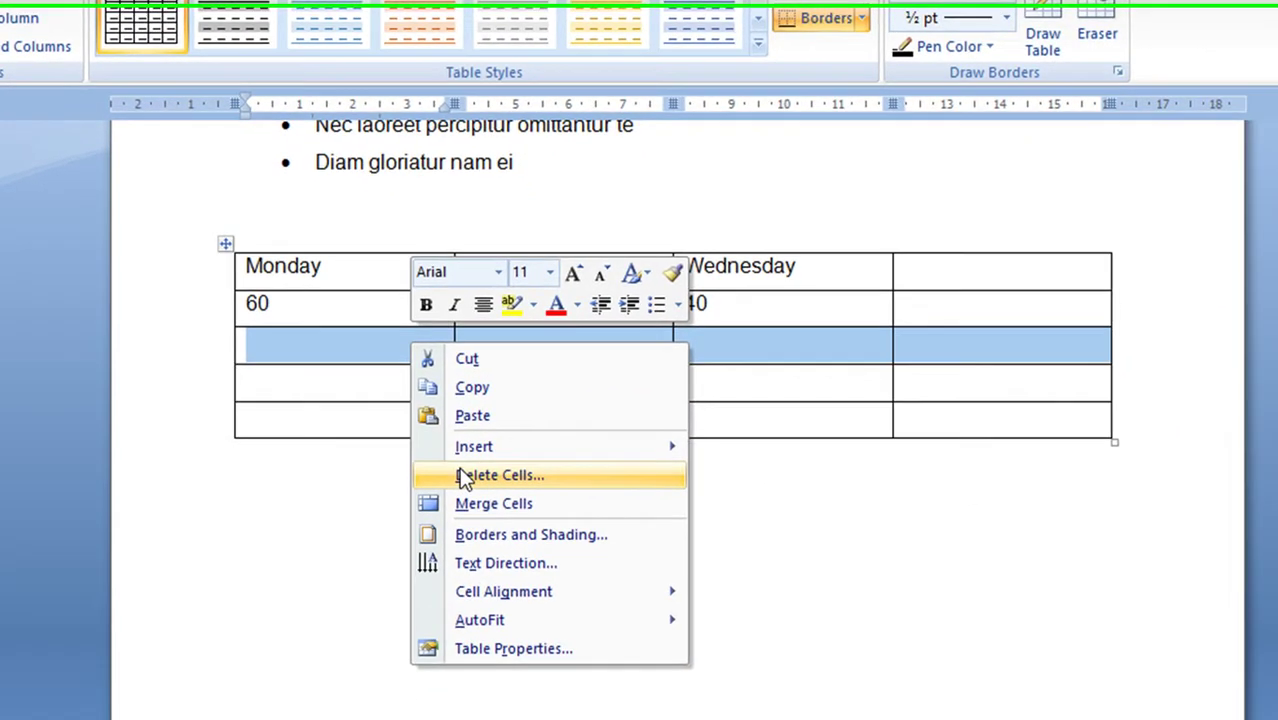
pyautogui.click(515, 627)
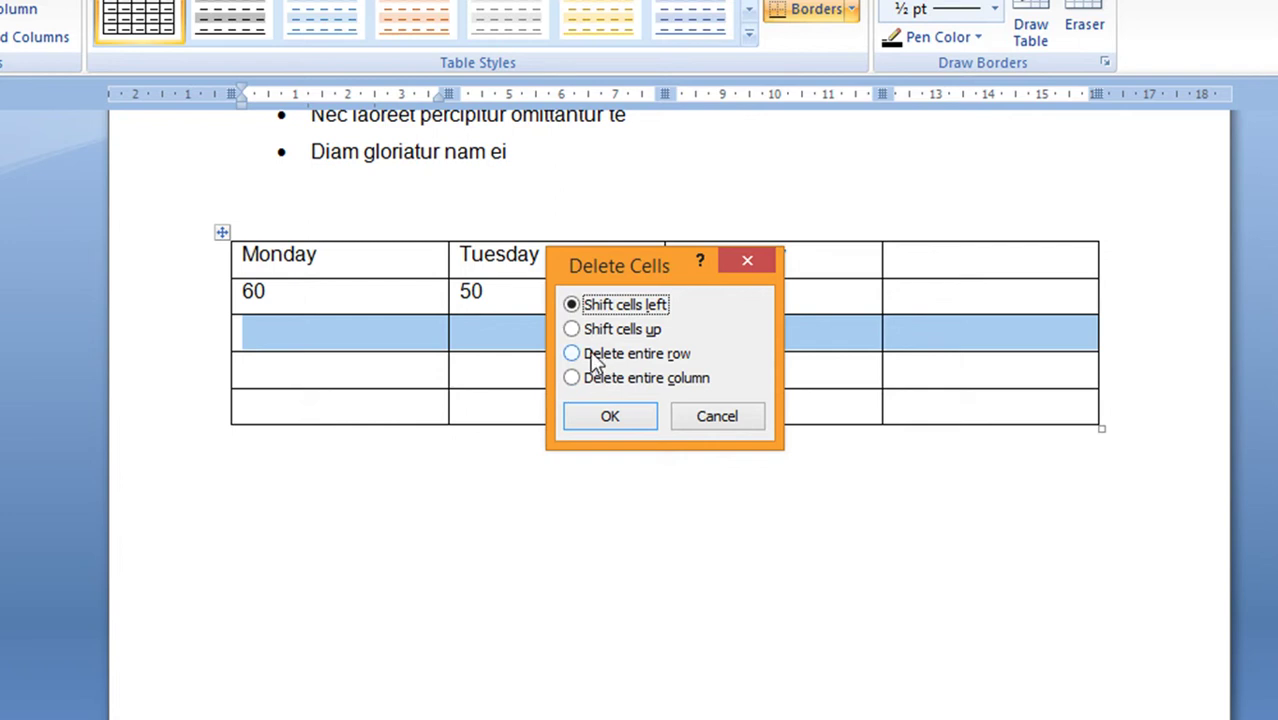
pyautogui.click(572, 354)
pyautogui.click(602, 416)
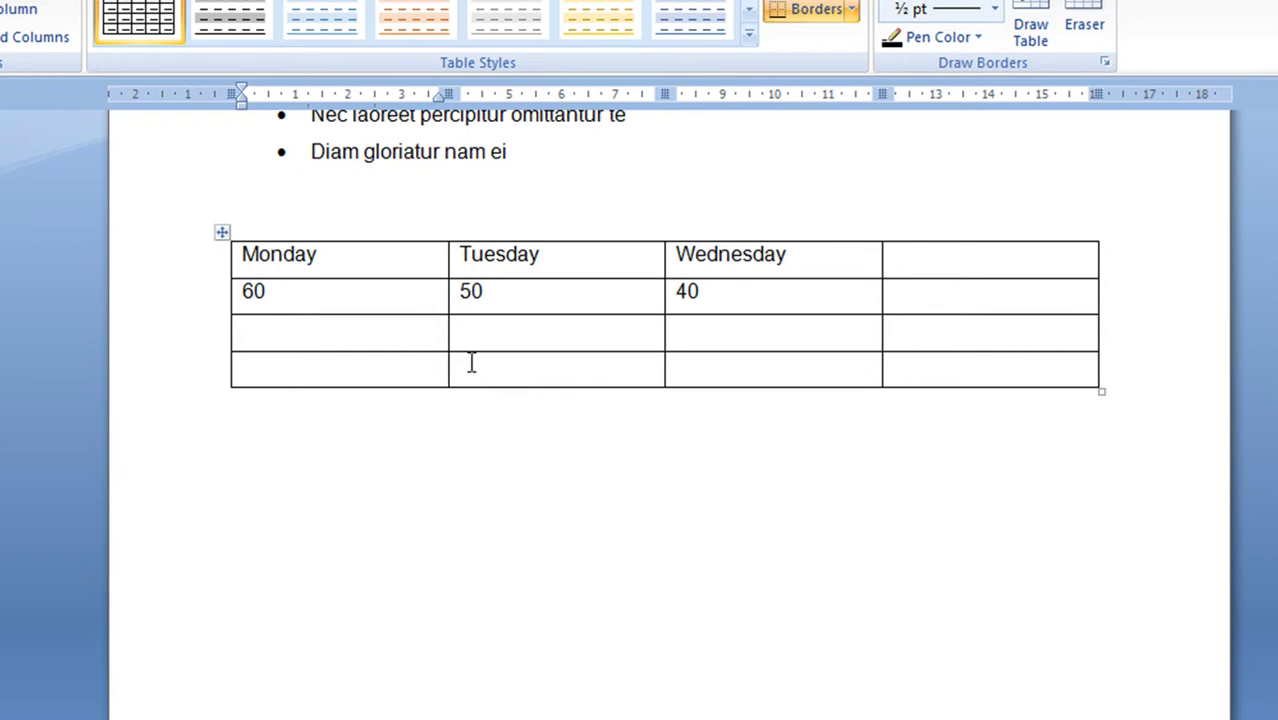
pyautogui.moveTo(436, 333); pyautogui.dragTo(912, 327)
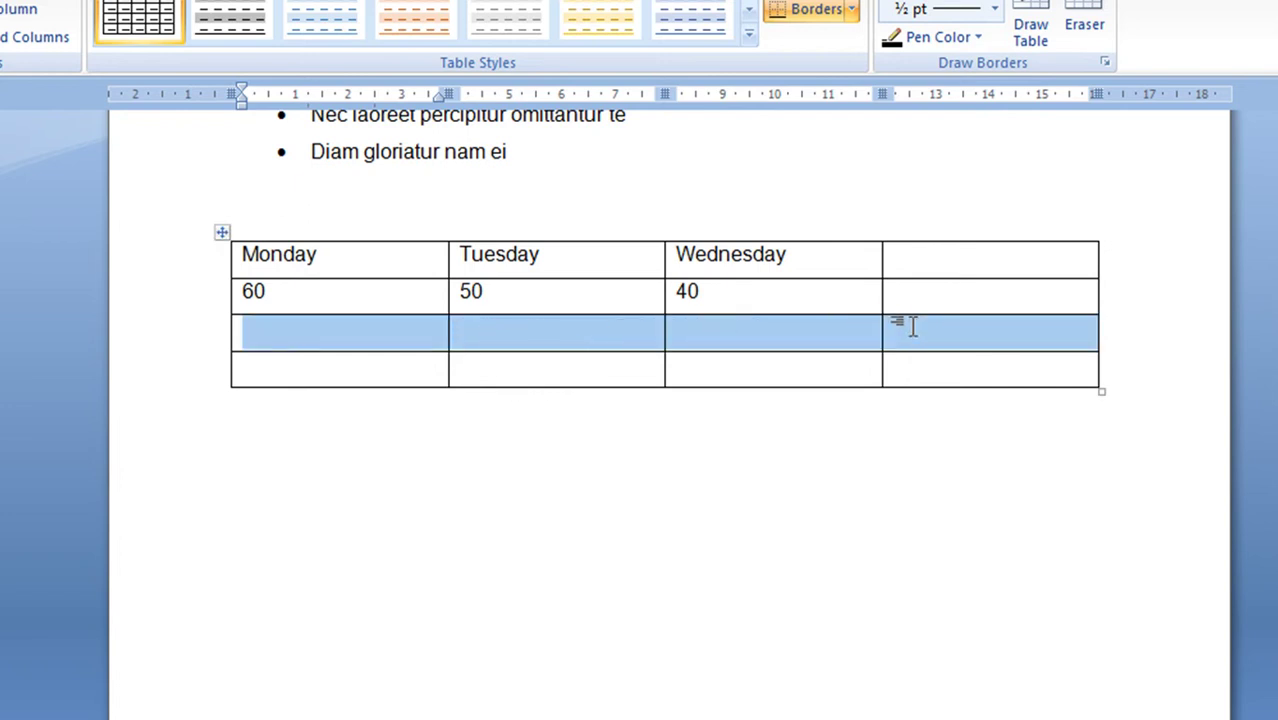
# Step: Merge the third row into one cell and combine the last row's first two cells
pyautogui.rightClick(829, 338)
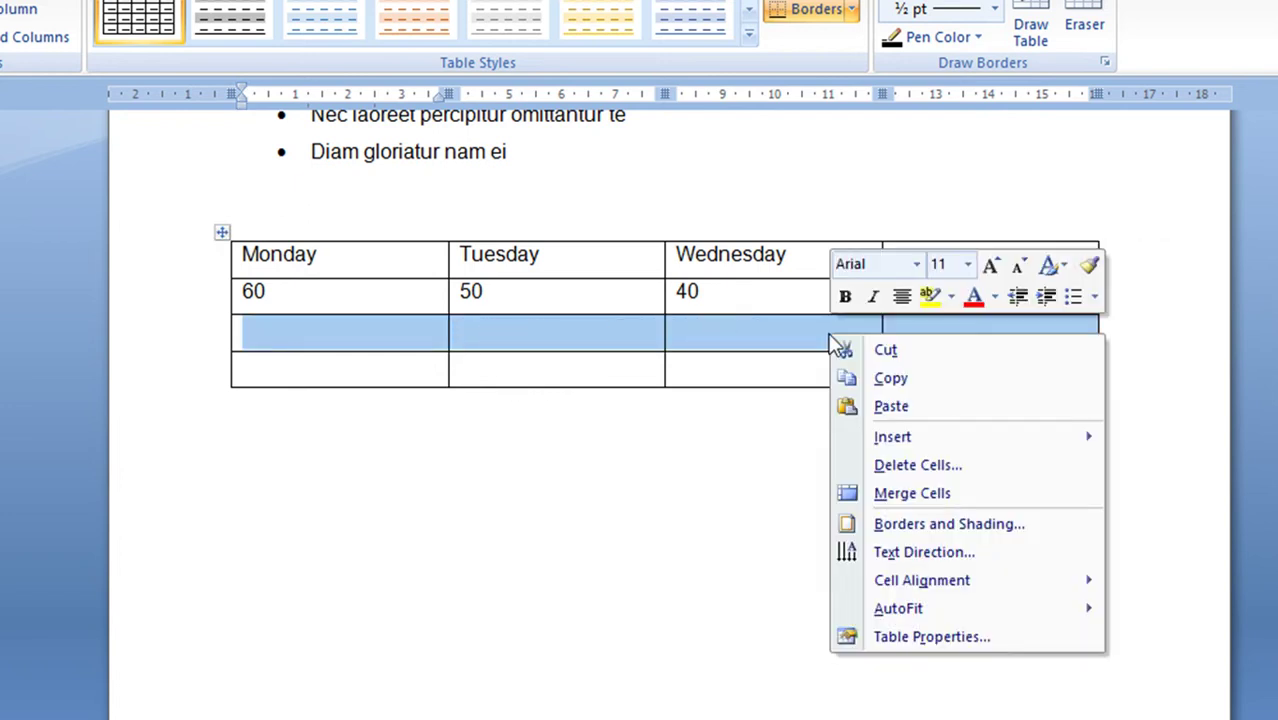
pyautogui.click(862, 494)
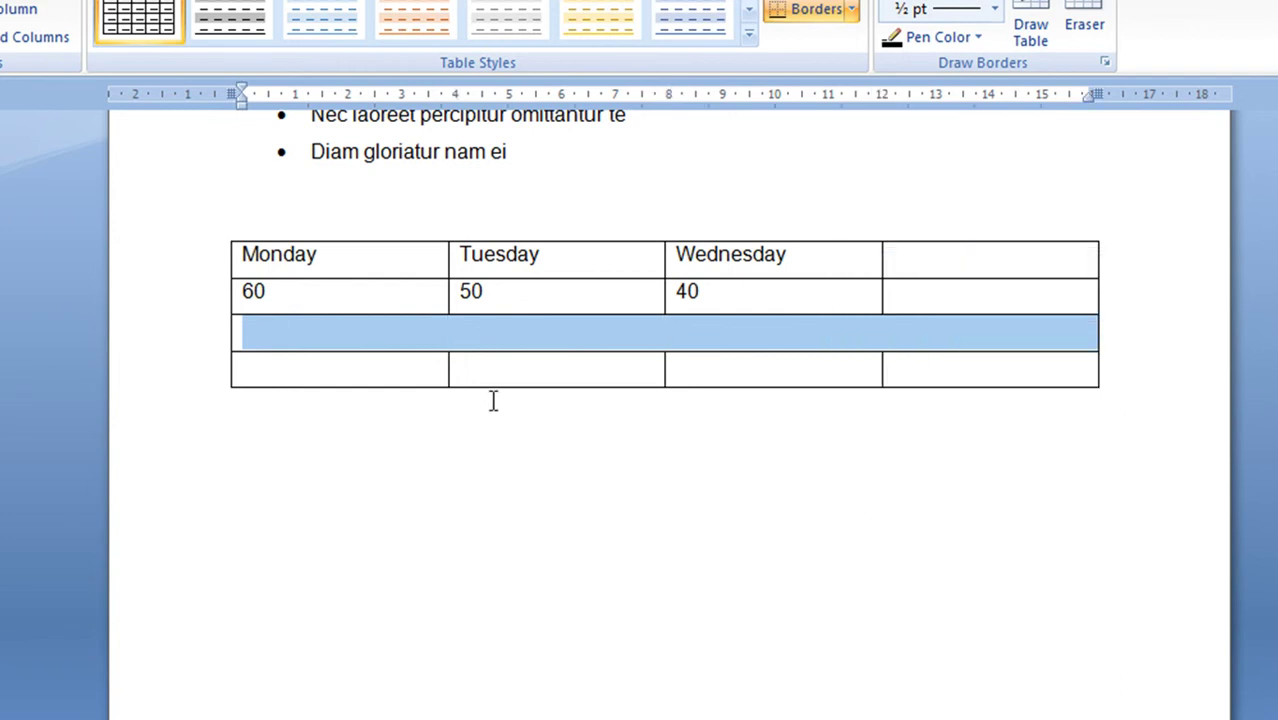
pyautogui.moveTo(391, 362); pyautogui.dragTo(494, 360)
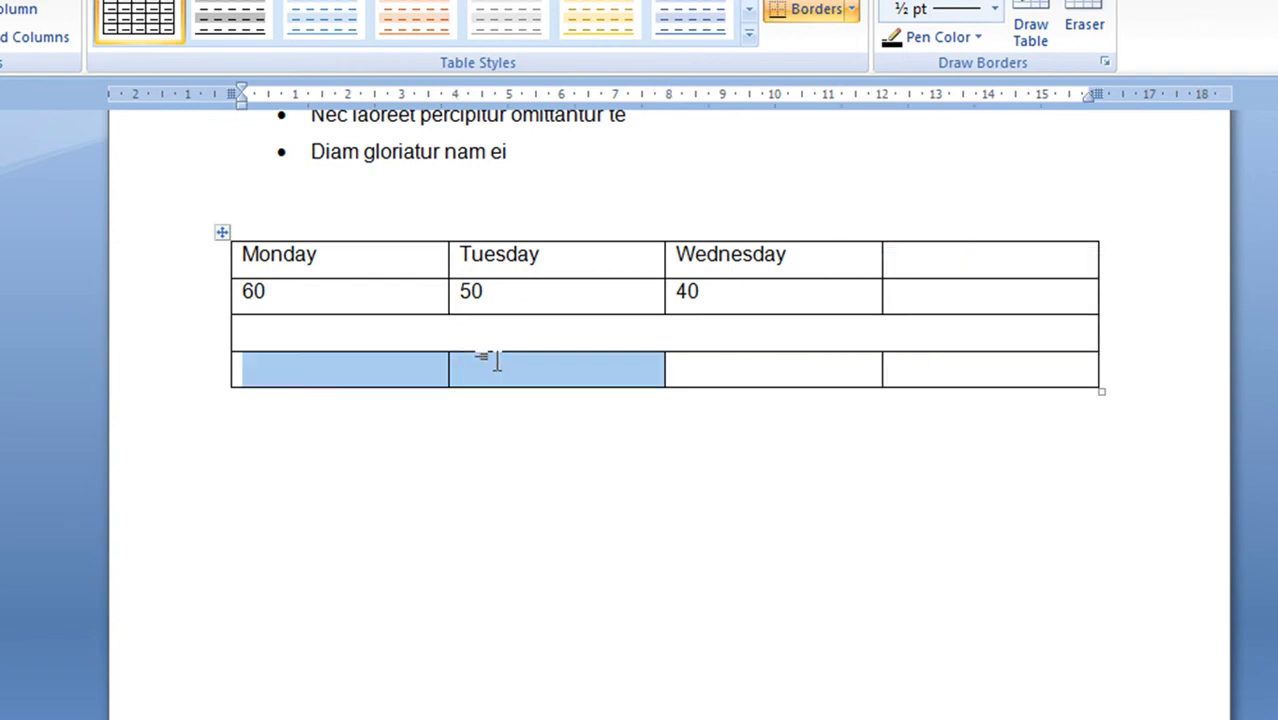
pyautogui.rightClick(419, 364)
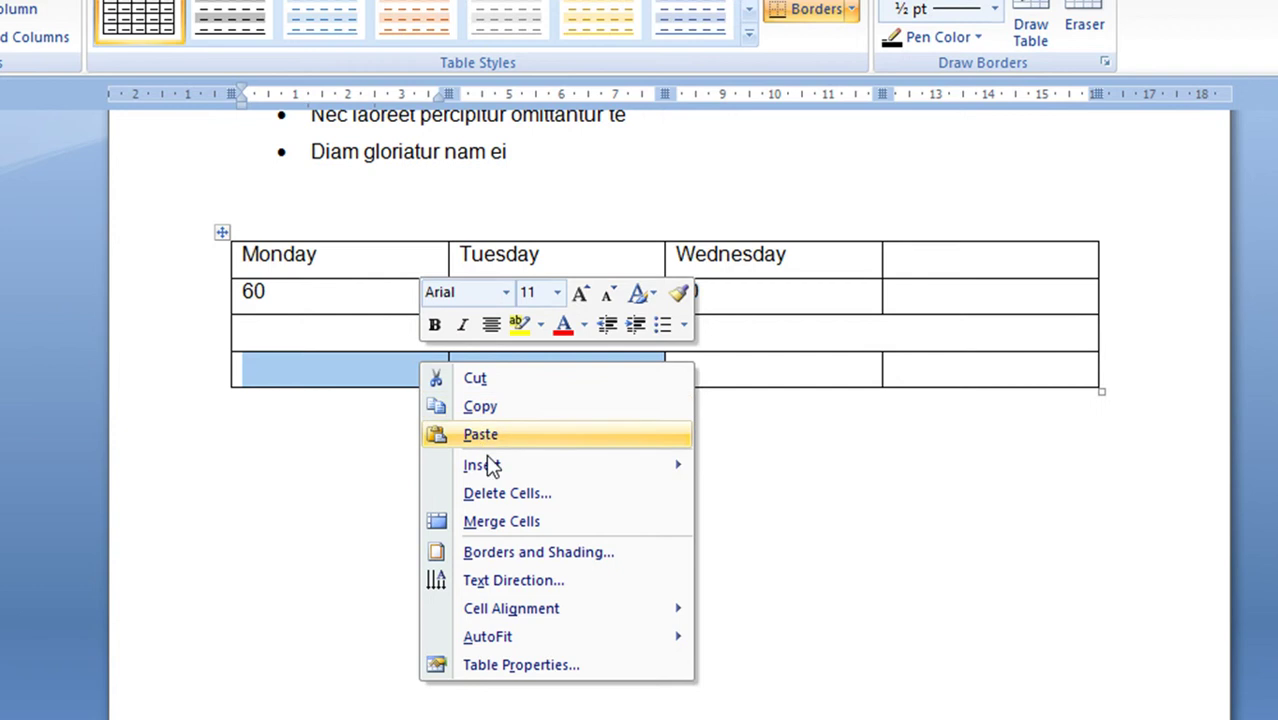
pyautogui.click(500, 524)
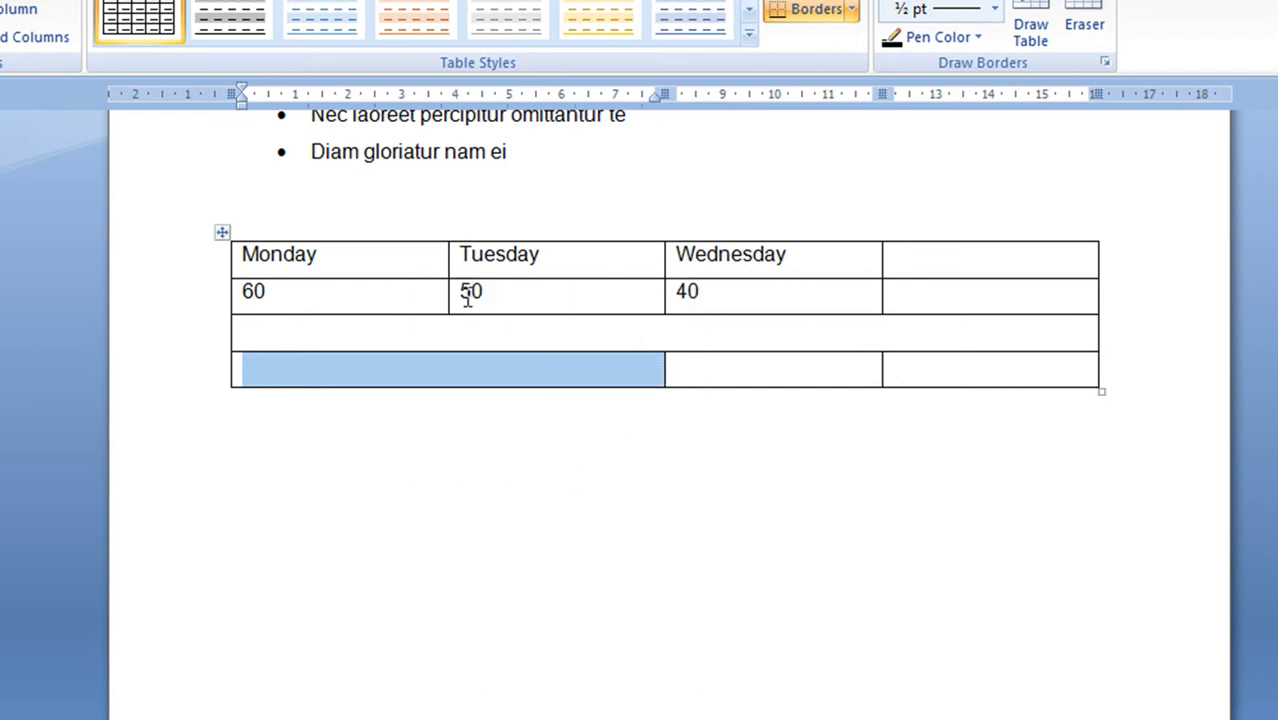
pyautogui.moveTo(376, 285); pyautogui.dragTo(989, 376)
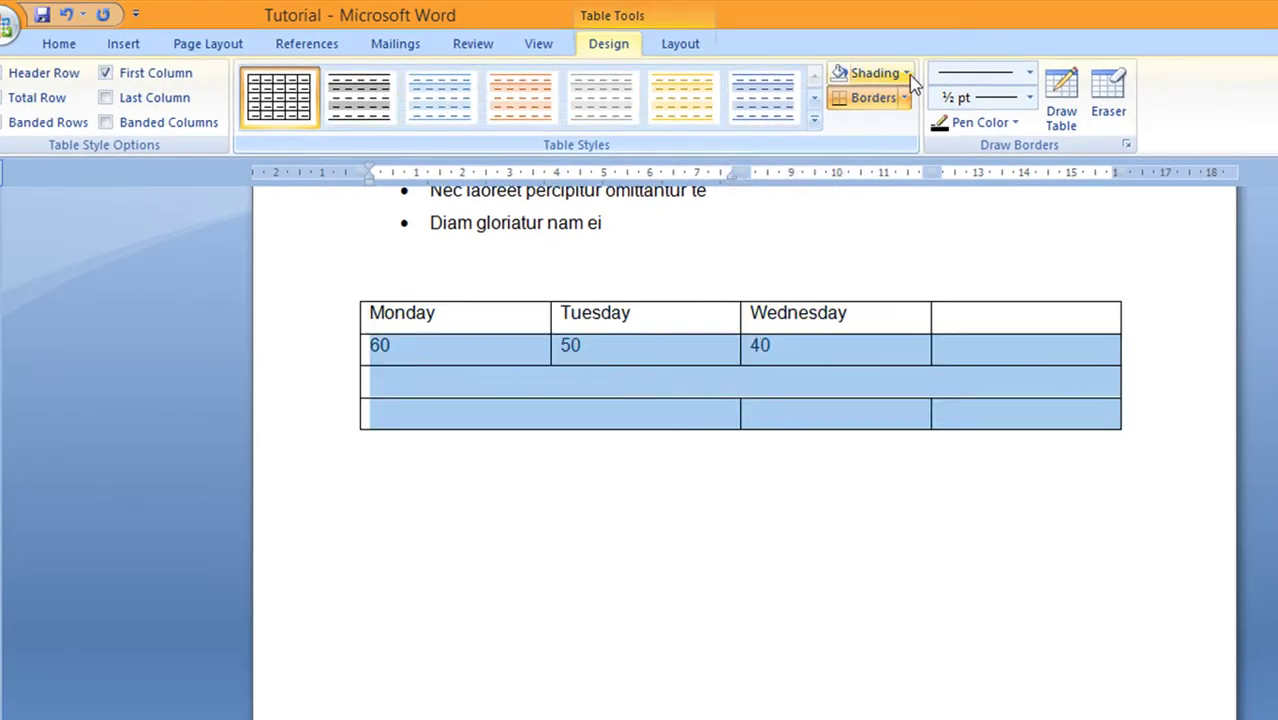
pyautogui.click(908, 76)
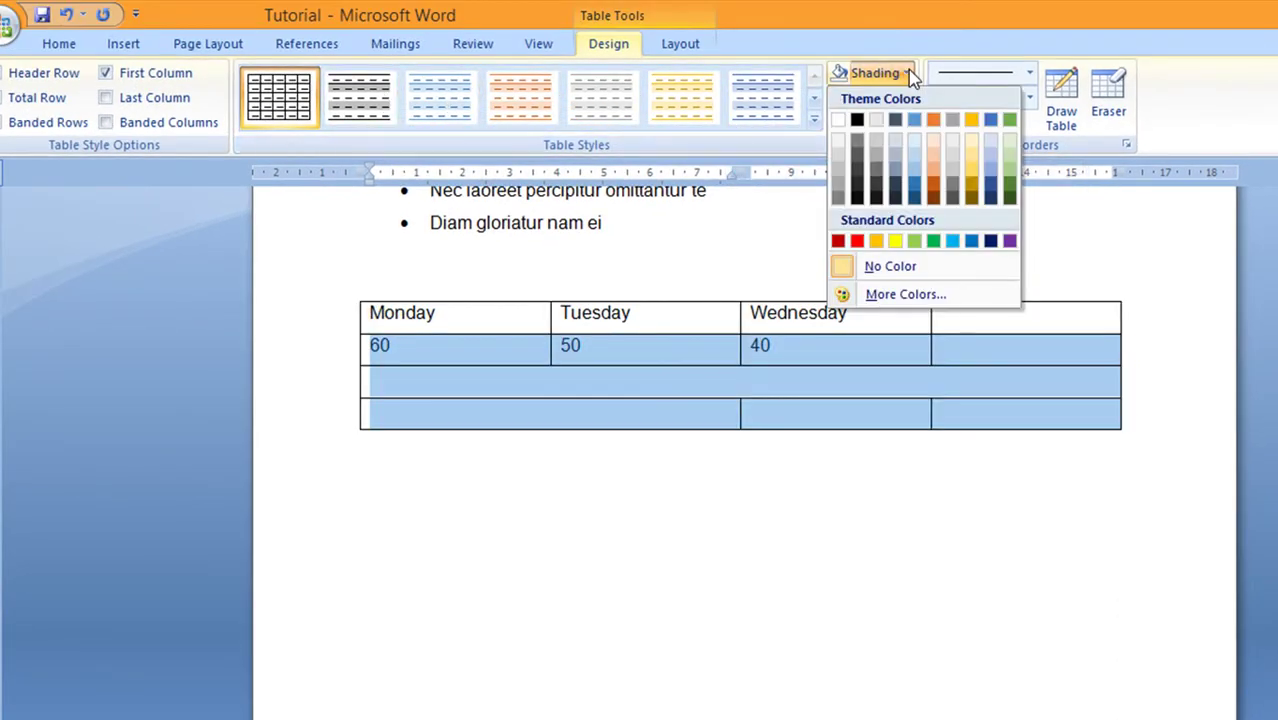
pyautogui.click(908, 76)
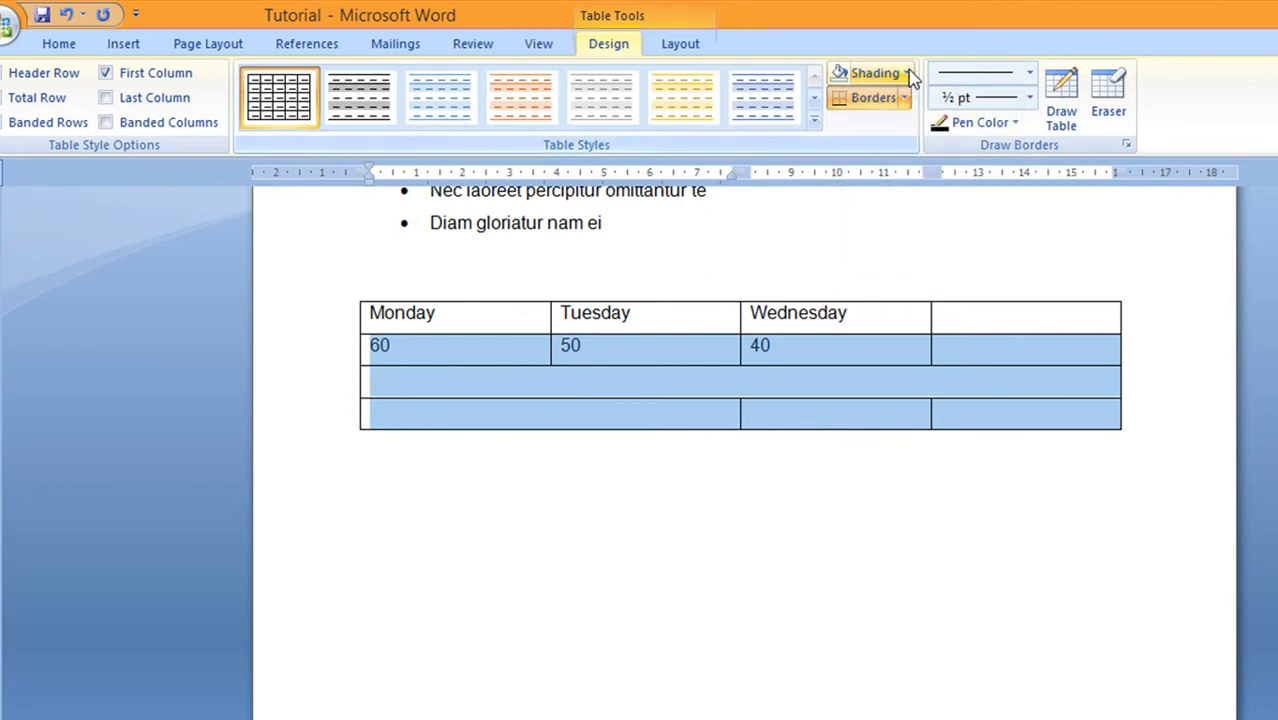
pyautogui.click(451, 294)
pyautogui.moveTo(371, 315); pyautogui.dragTo(824, 314)
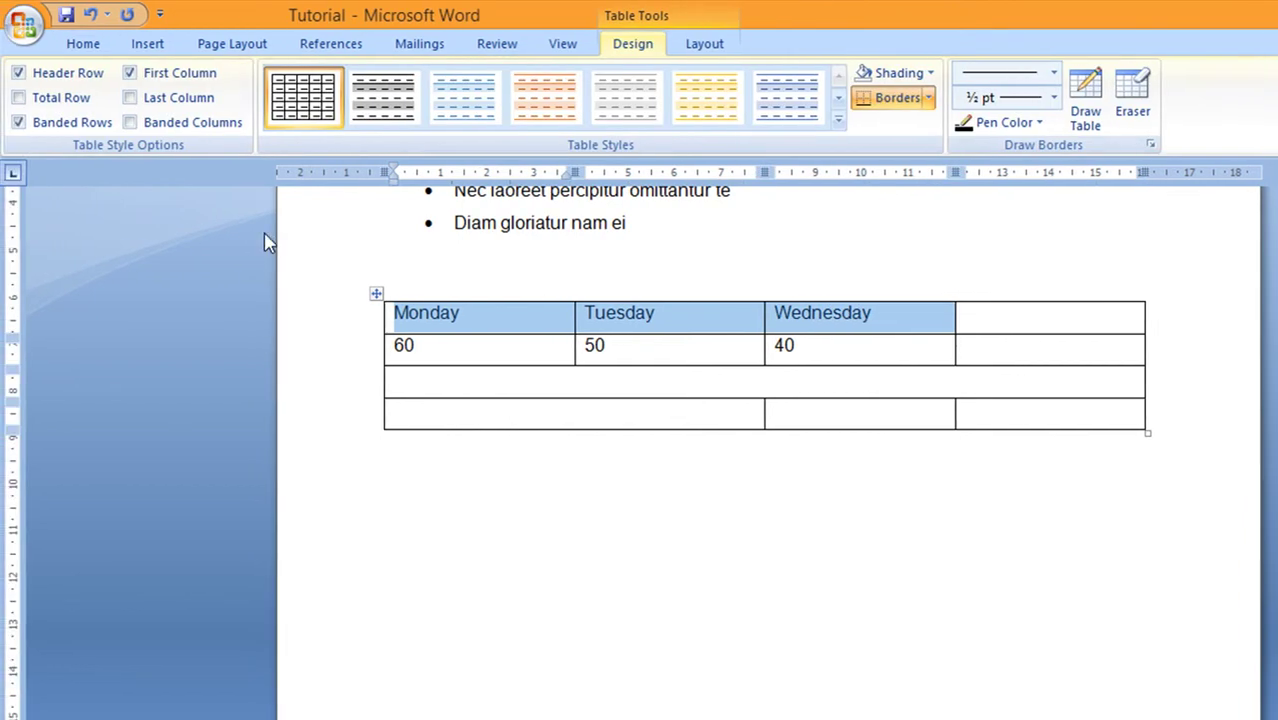
# Step: Make the Monday, Tuesday and Wednesday headings bold with the Engrave font effect
pyautogui.click(92, 46)
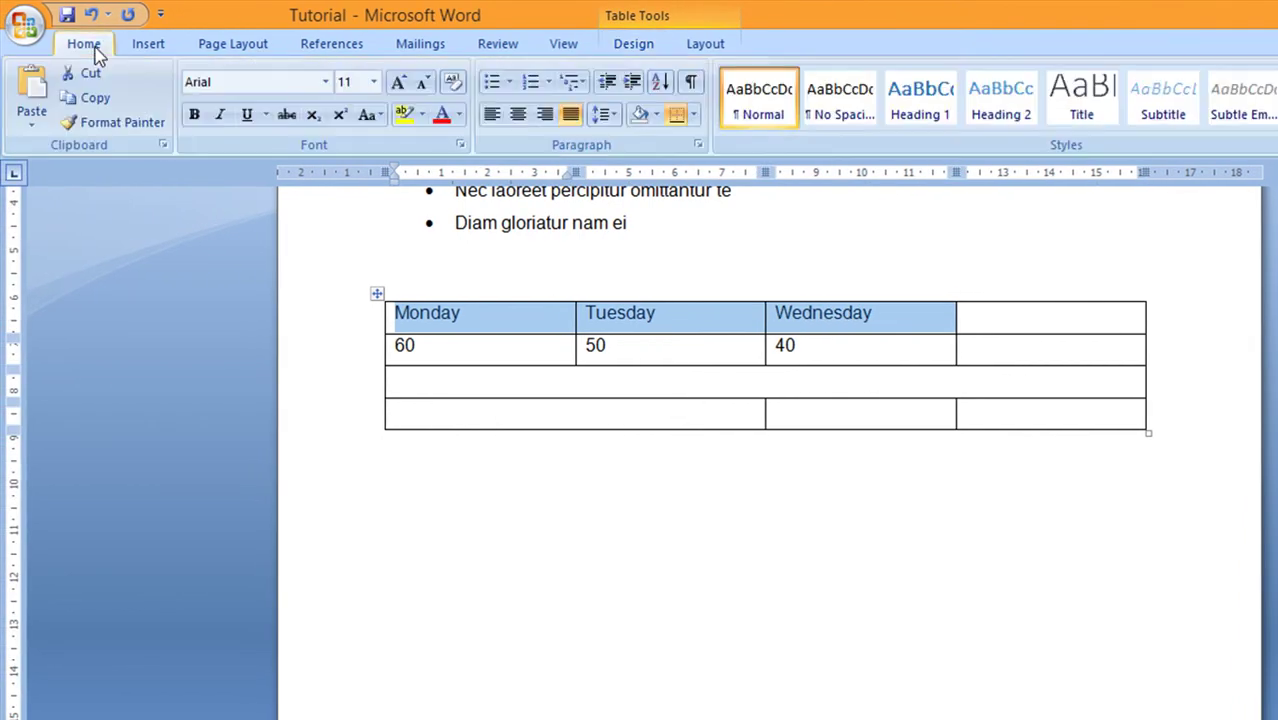
pyautogui.click(194, 116)
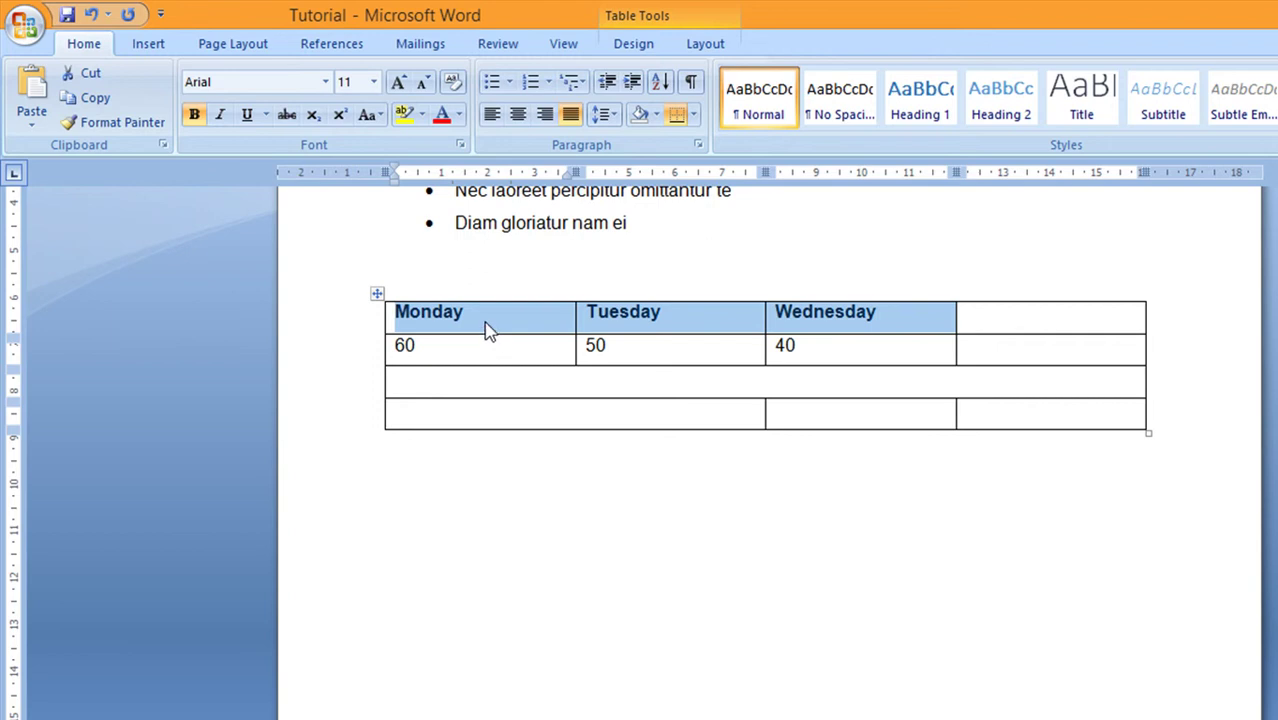
pyautogui.click(461, 146)
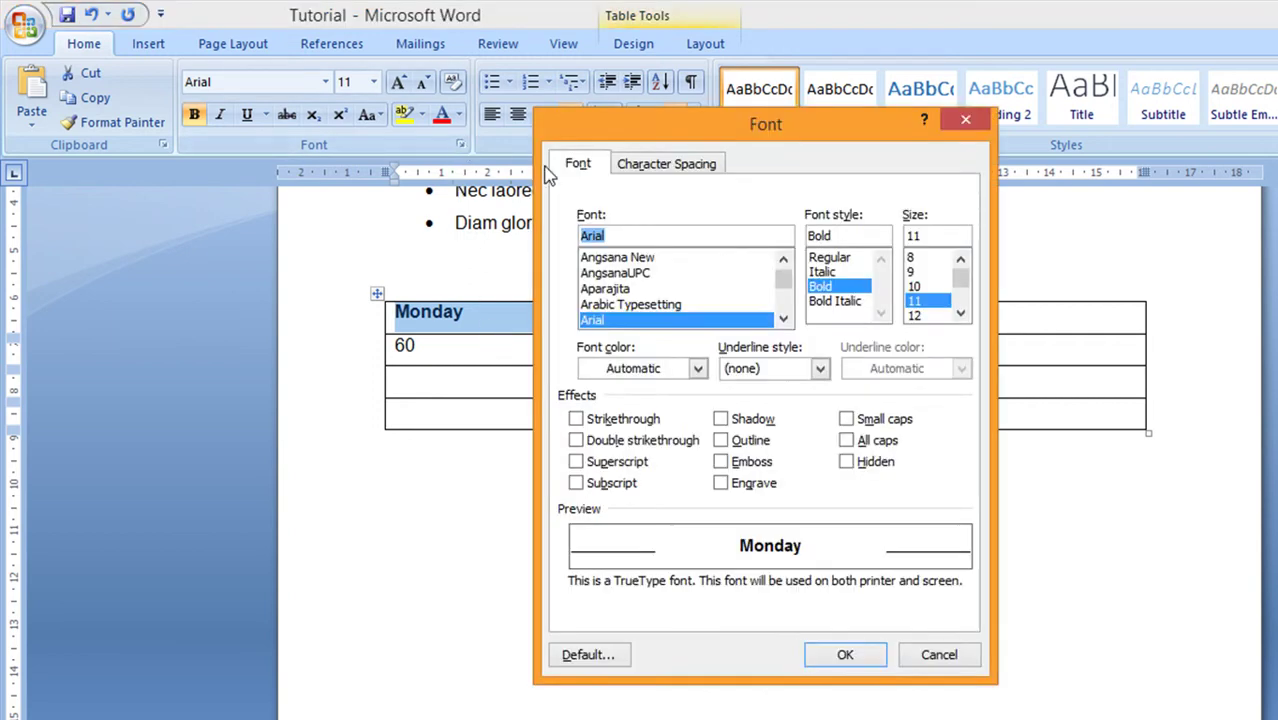
pyautogui.click(720, 463)
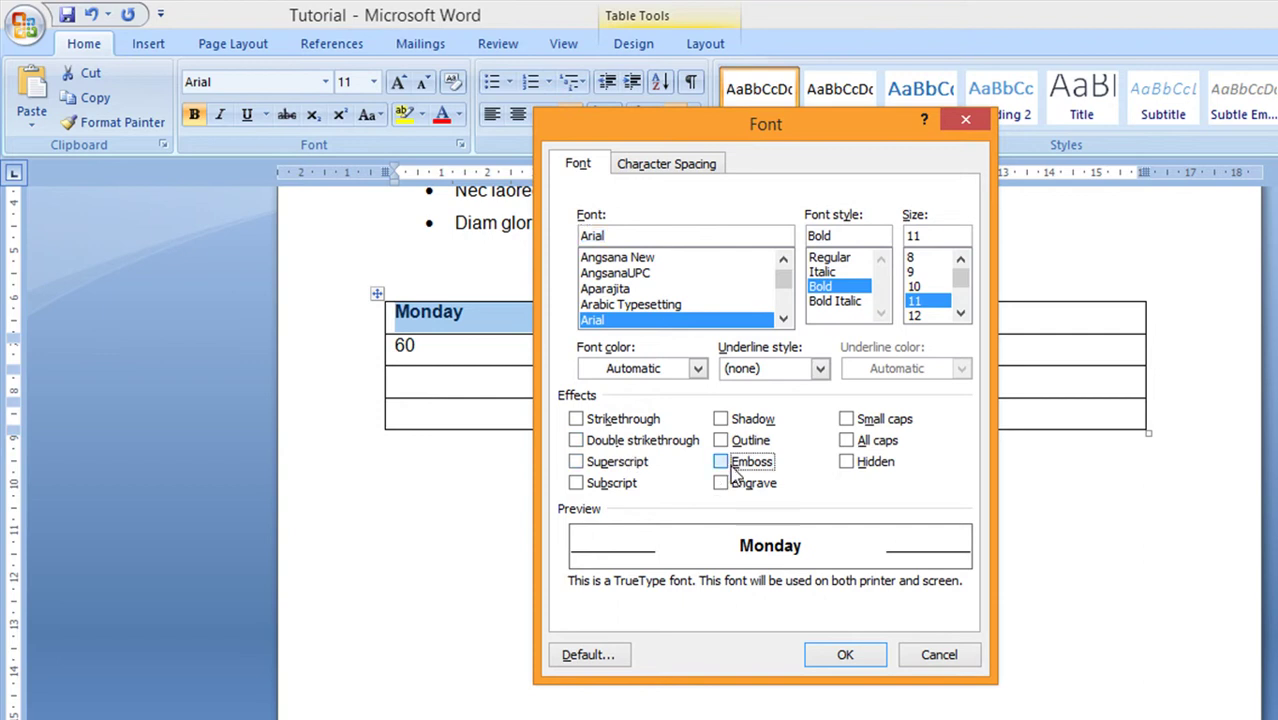
pyautogui.click(726, 484)
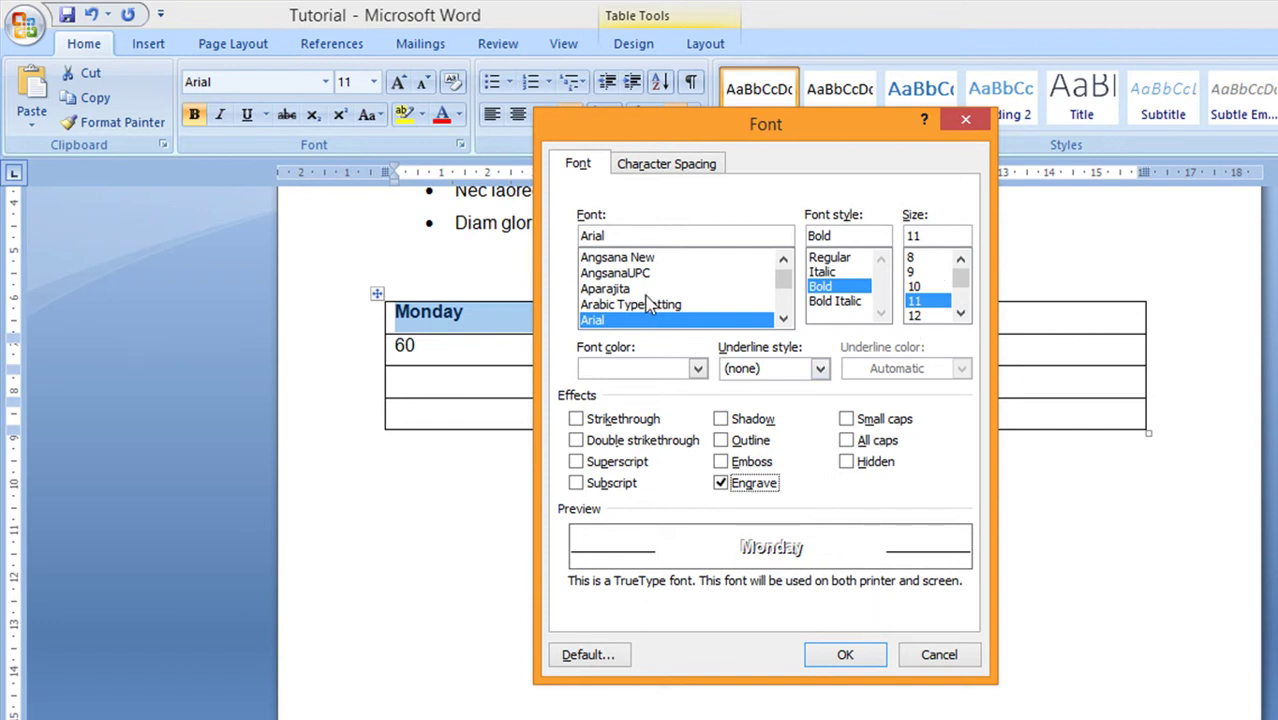
pyautogui.click(849, 655)
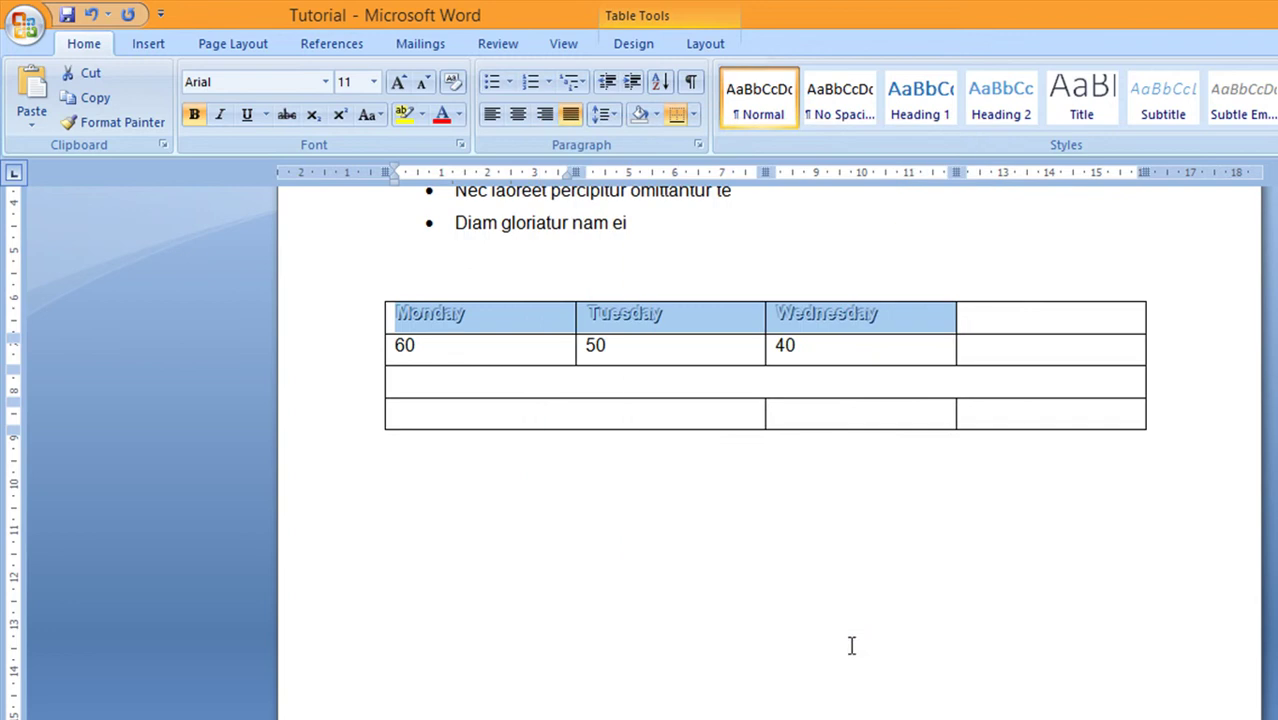
pyautogui.click(671, 322)
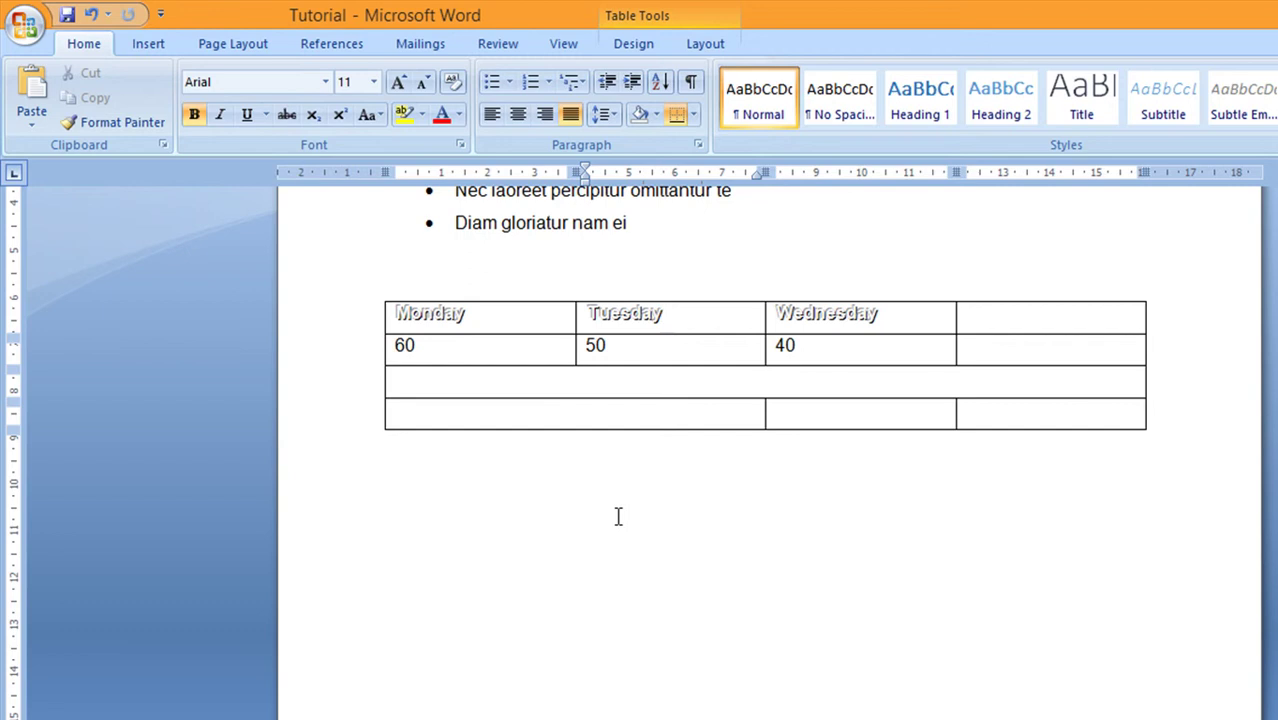
pyautogui.click(567, 526)
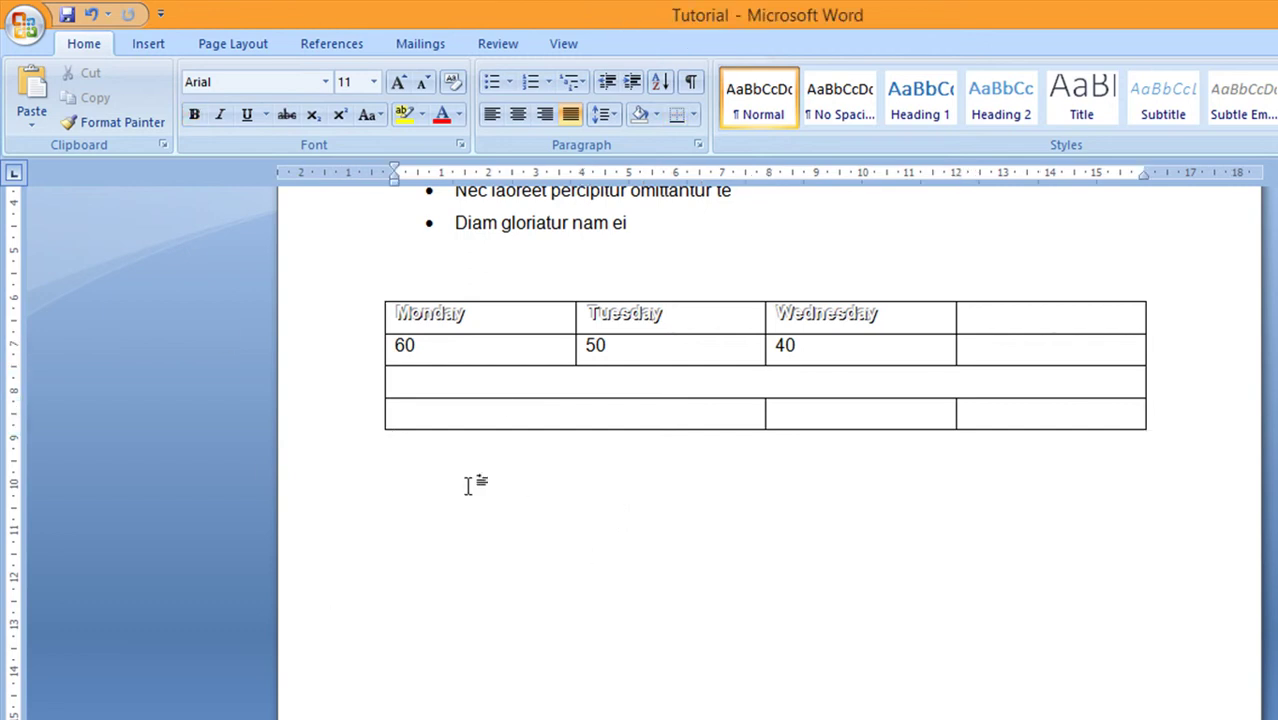
# Step: Scroll to the top of the Activity 4 page and place the cursor before 'Lorem'
pyautogui.scroll(20, 770, 450)
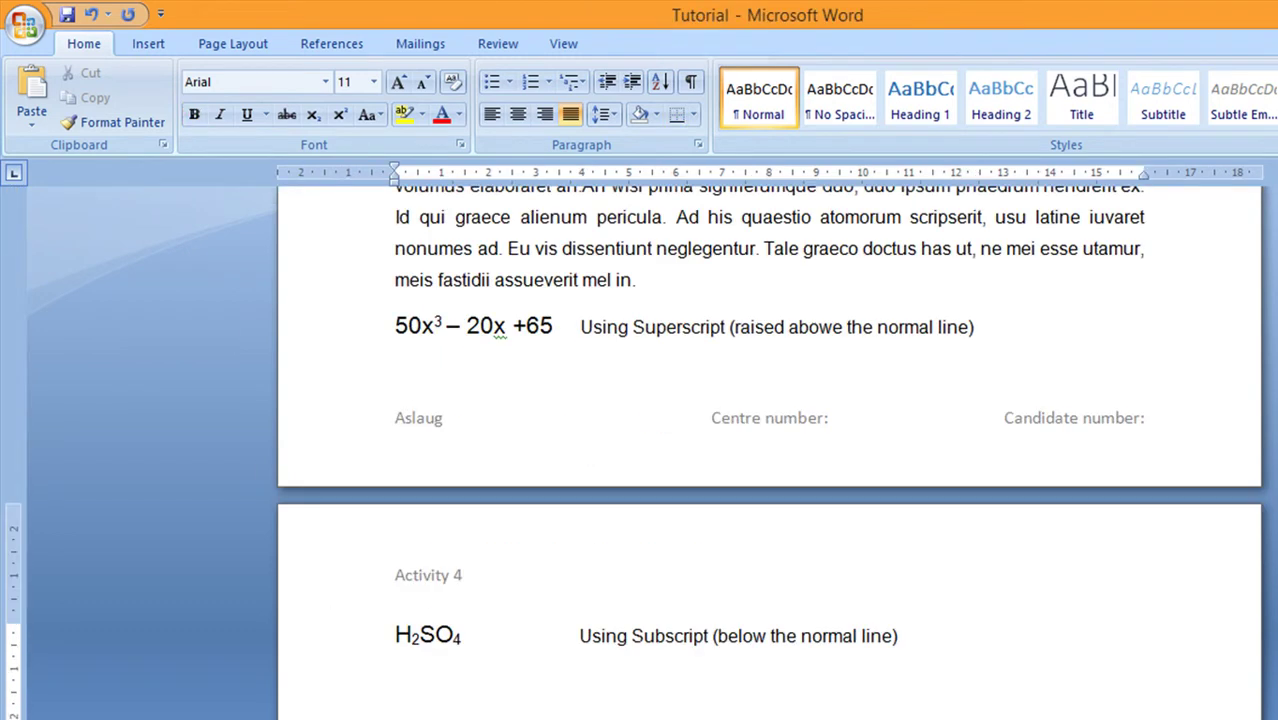
pyautogui.scroll(5, 770, 450)
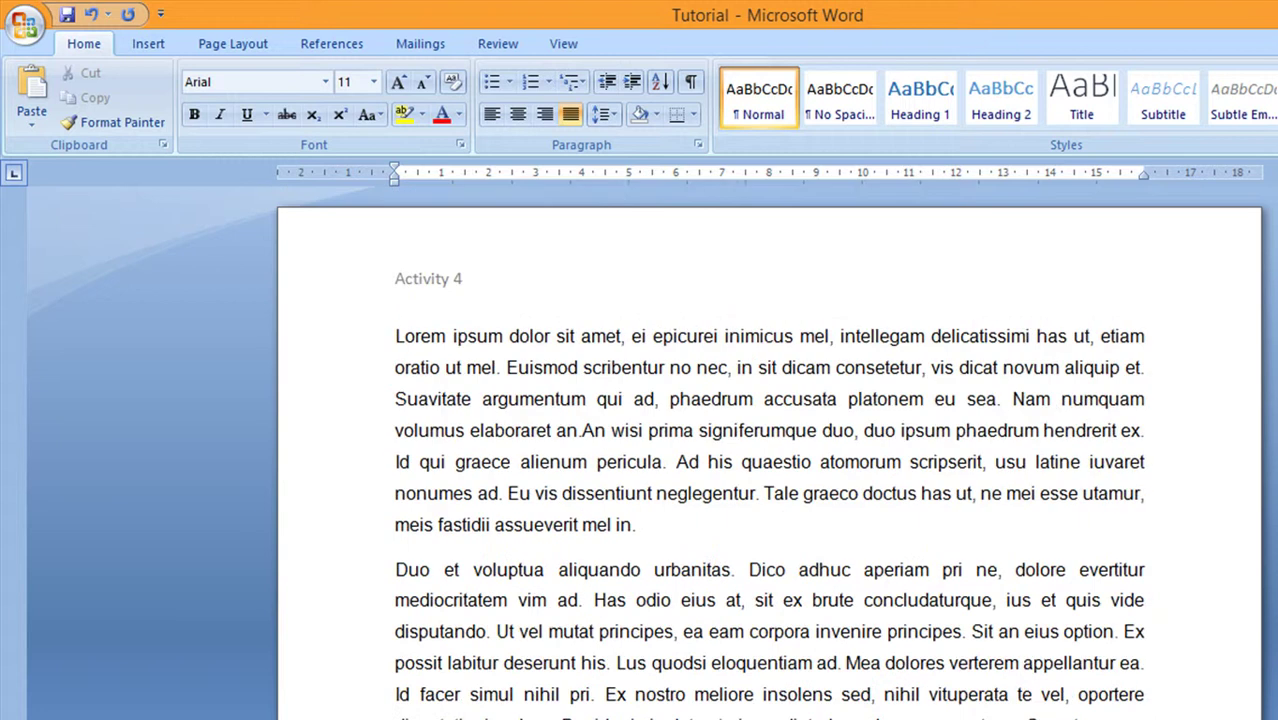
pyautogui.click(396, 333)
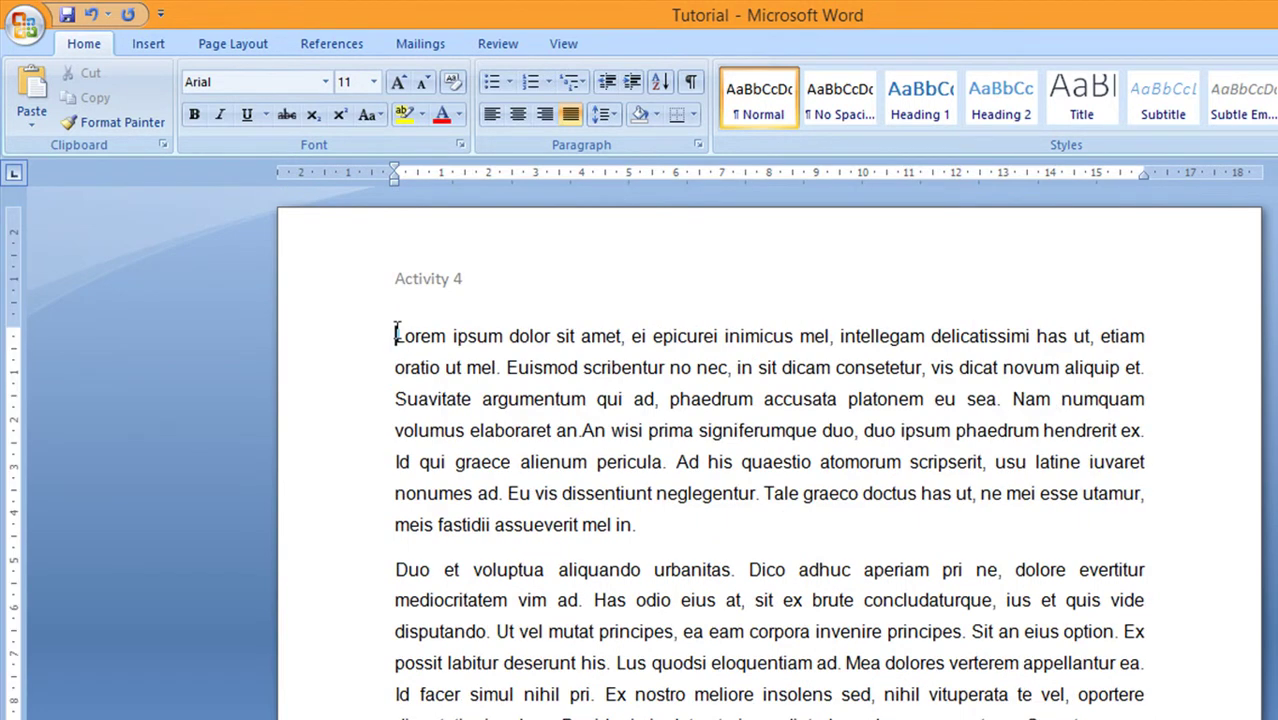
# Step: Insert the picture IMG_4116 at the start of the first paragraph
pyautogui.click(148, 44)
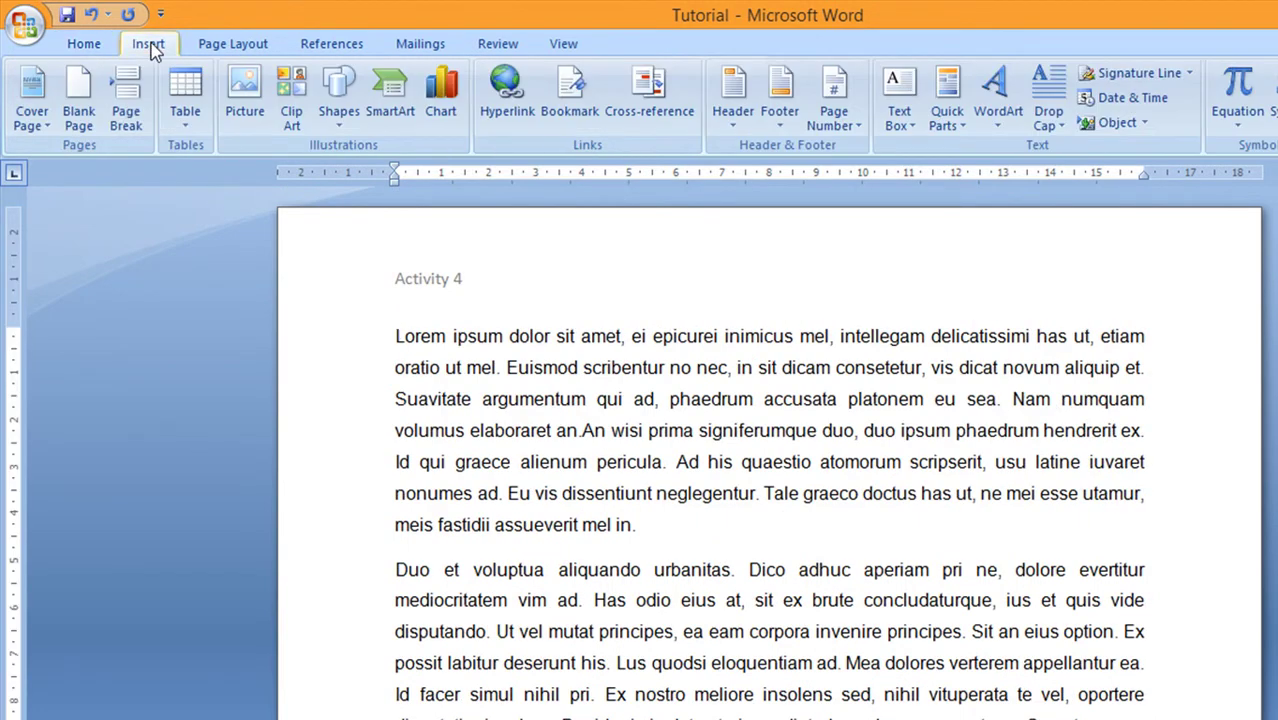
pyautogui.click(250, 116)
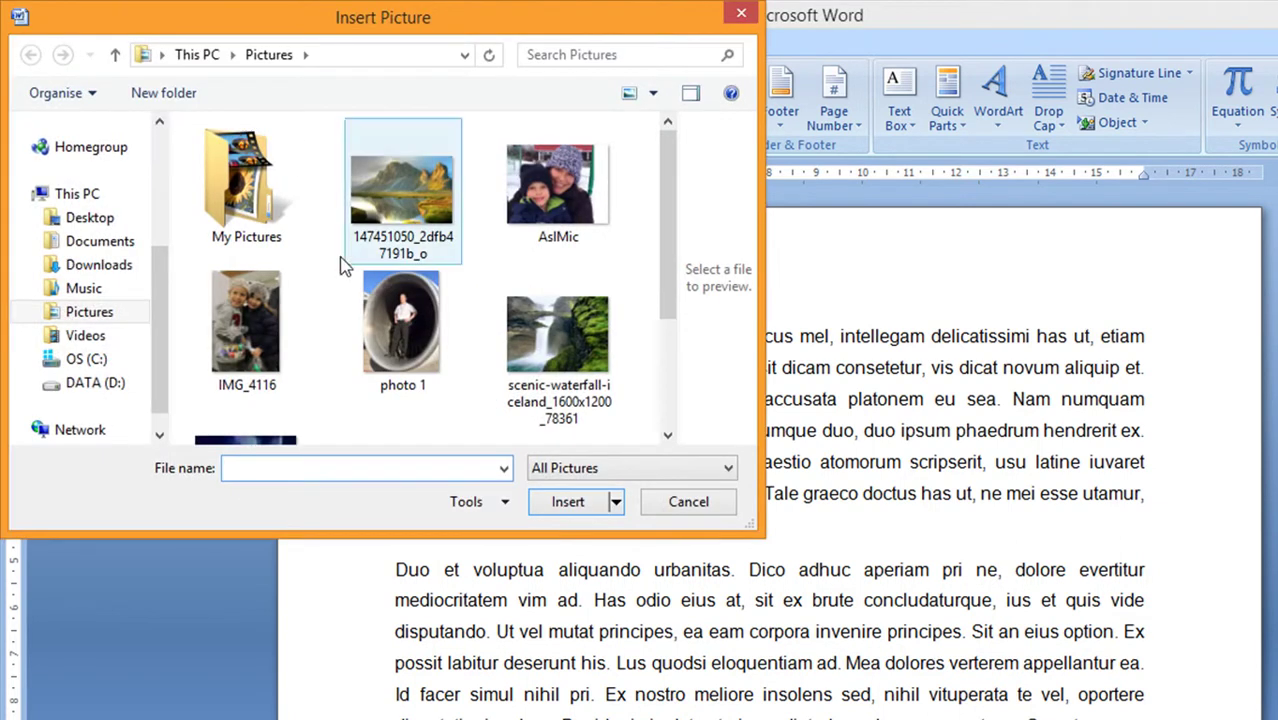
pyautogui.doubleClick(245, 334)
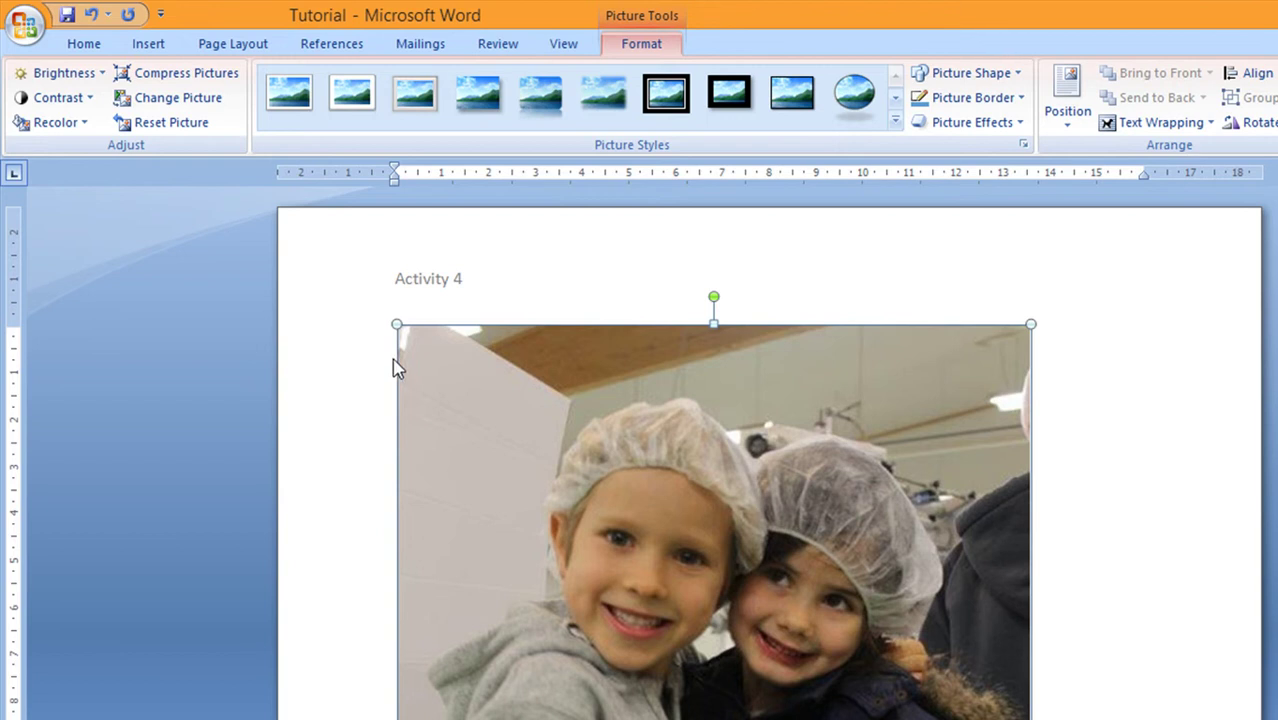
# Step: Resize the inserted photo down to a small picture
pyautogui.moveTo(434, 374); pyautogui.dragTo(665, 676)
pyautogui.scroll(-3, 640, 650)
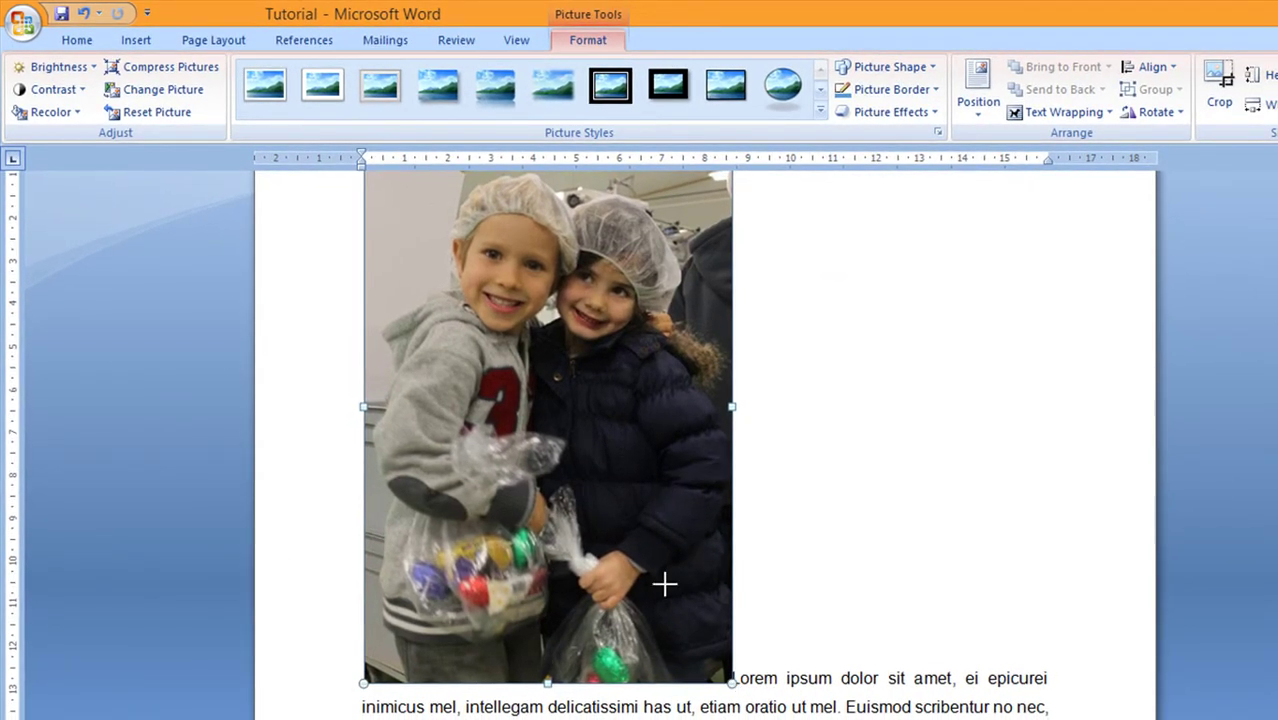
pyautogui.moveTo(665, 584); pyautogui.dragTo(547, 398)
pyautogui.scroll(1, 719, 323)
pyautogui.moveTo(548, 240); pyautogui.dragTo(514, 310)
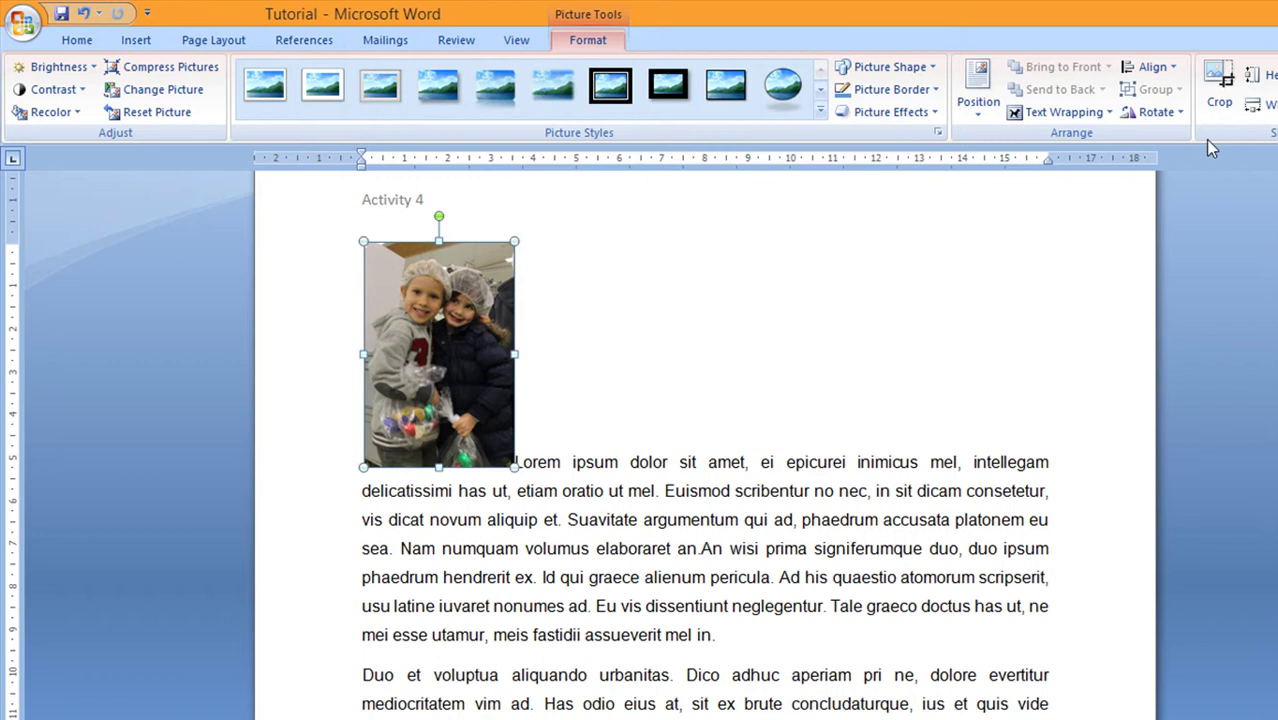
# Step: Crop the photo's bottom and top into a wide shot of the children's faces
pyautogui.click(1219, 90)
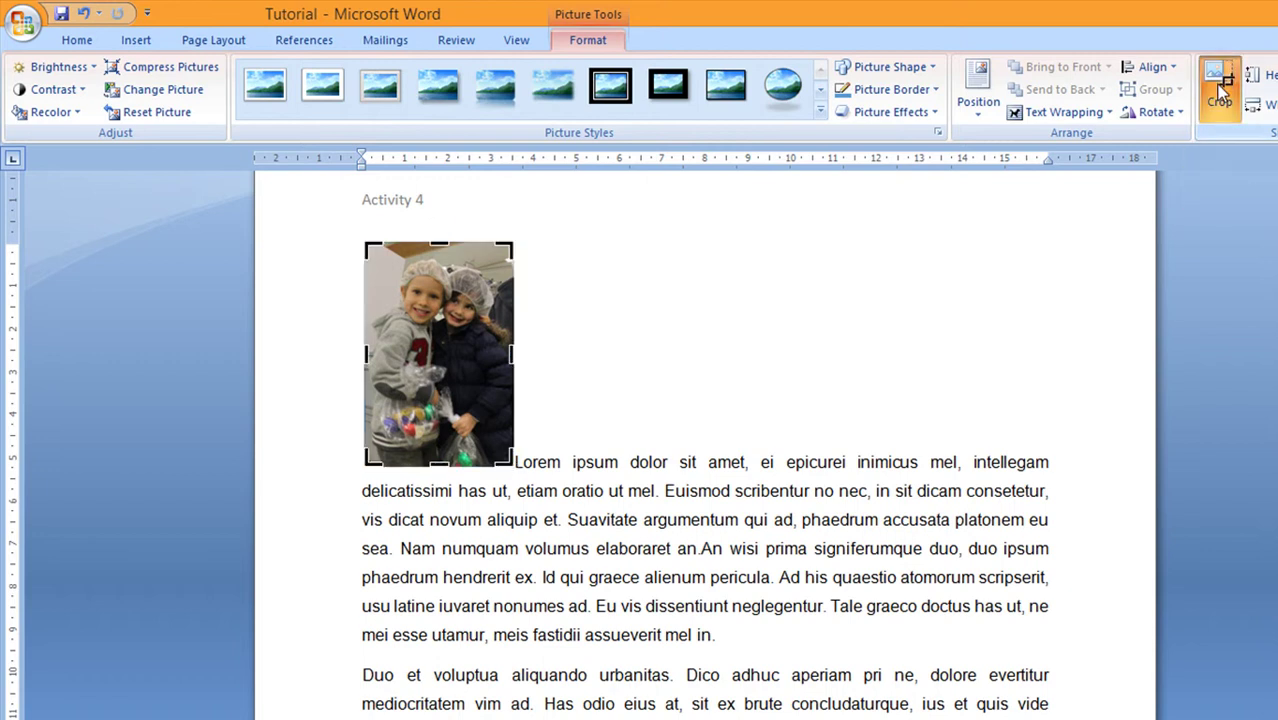
pyautogui.moveTo(505, 458); pyautogui.dragTo(516, 360)
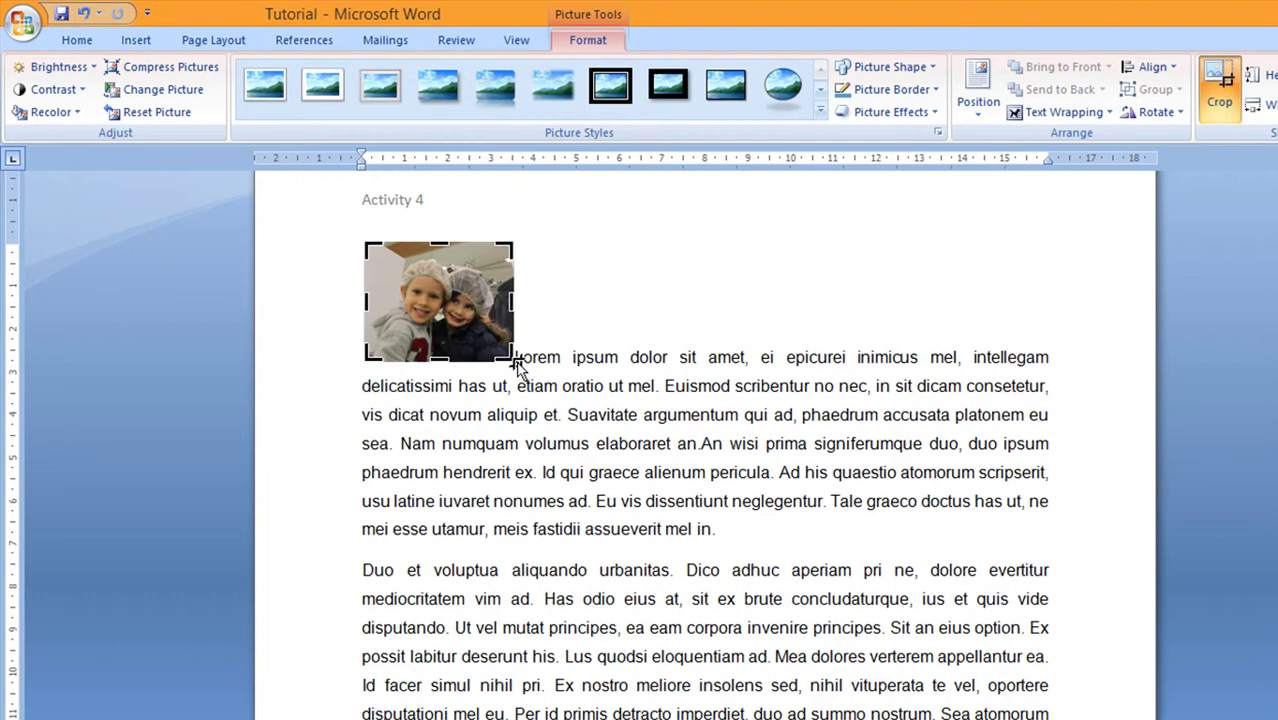
pyautogui.moveTo(436, 240); pyautogui.dragTo(437, 258)
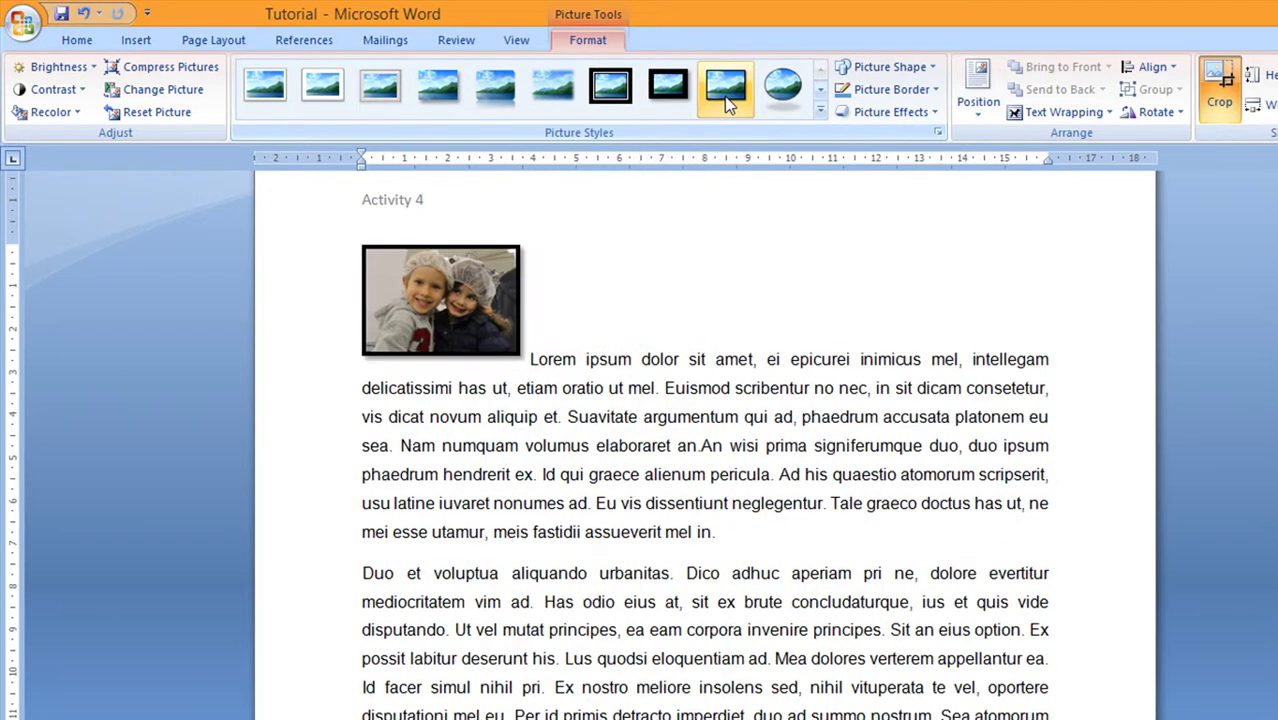
# Step: Apply the Snip Diagonal Corner, White style, then set the photo's brightness and contrast levels
pyautogui.click(821, 90)
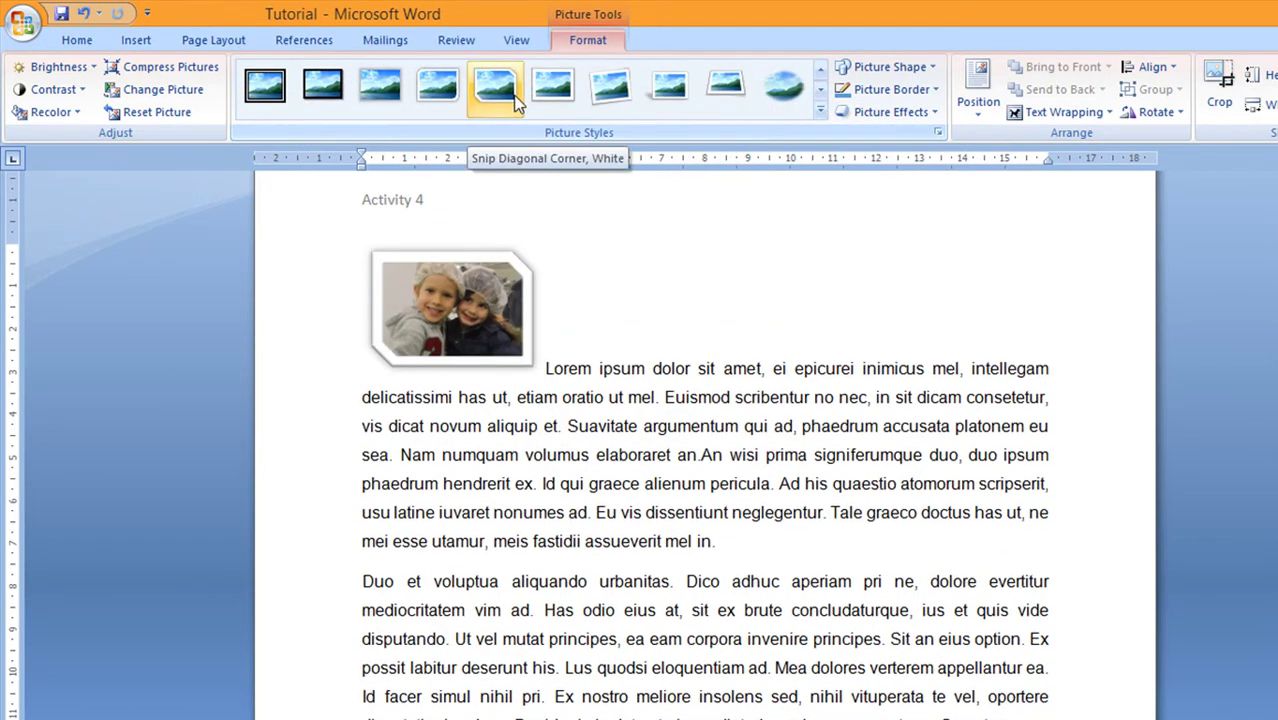
pyautogui.click(515, 100)
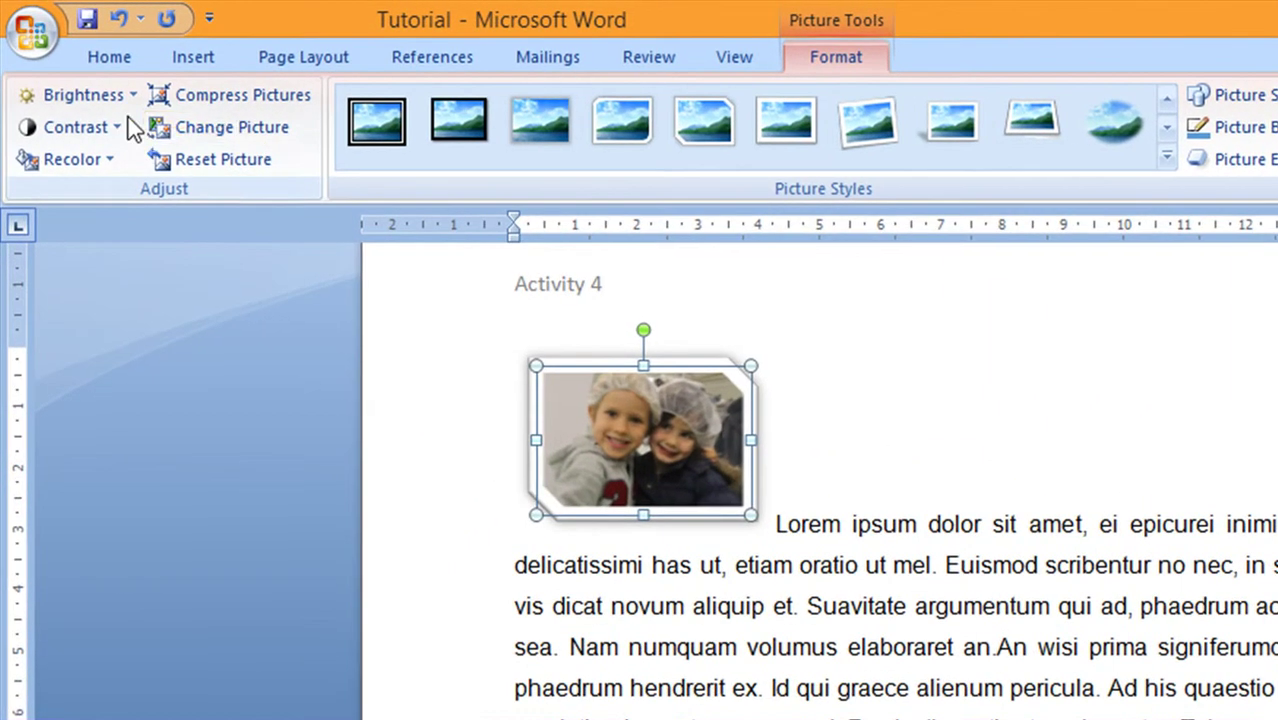
pyautogui.click(131, 95)
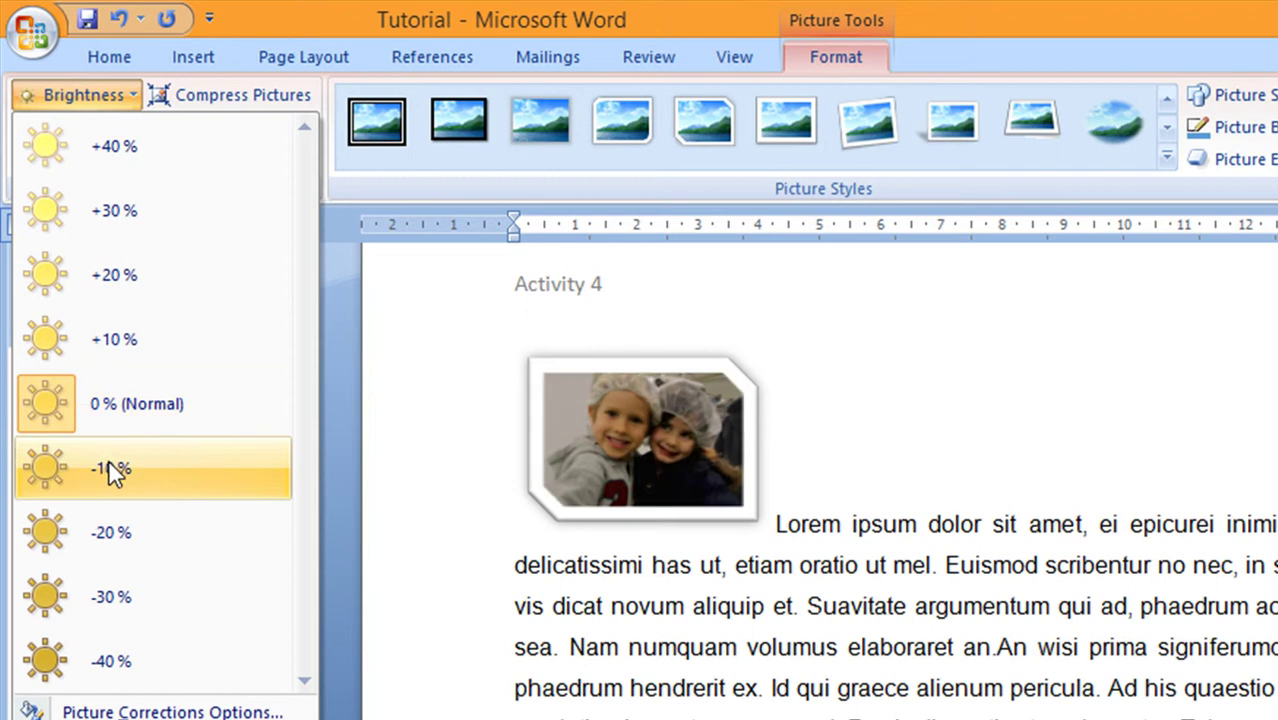
pyautogui.click(126, 94)
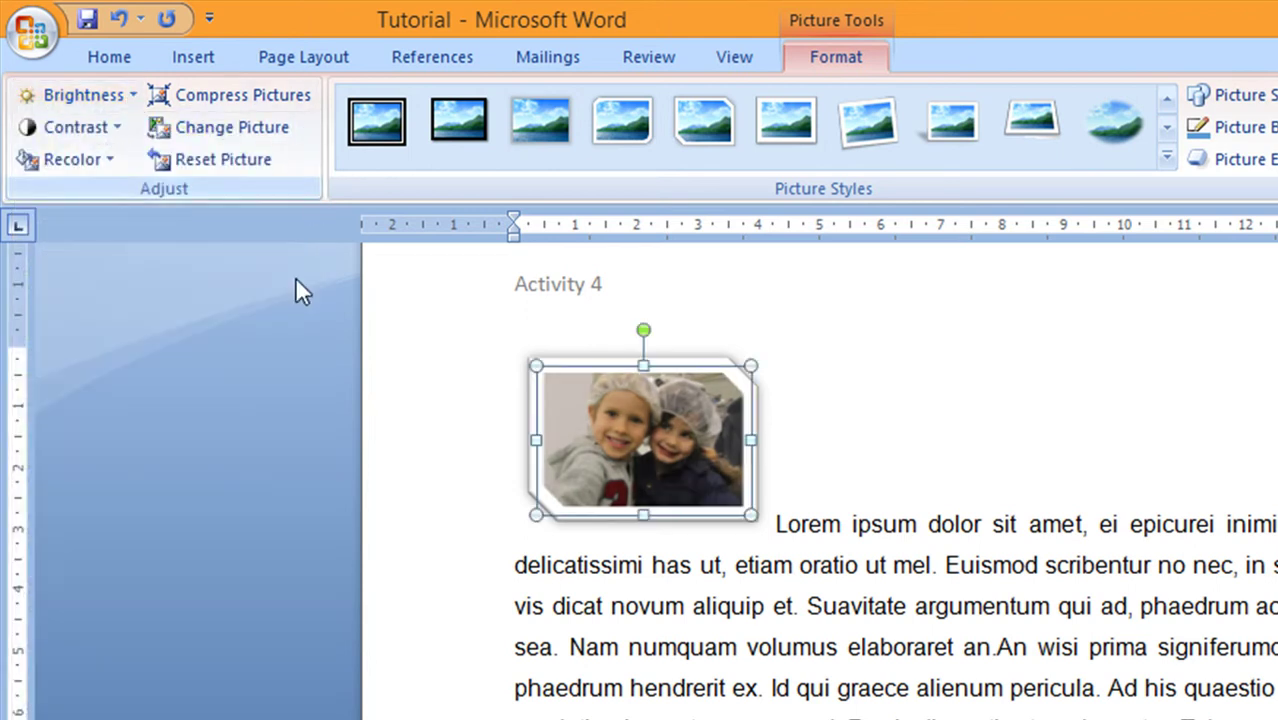
pyautogui.click(118, 129)
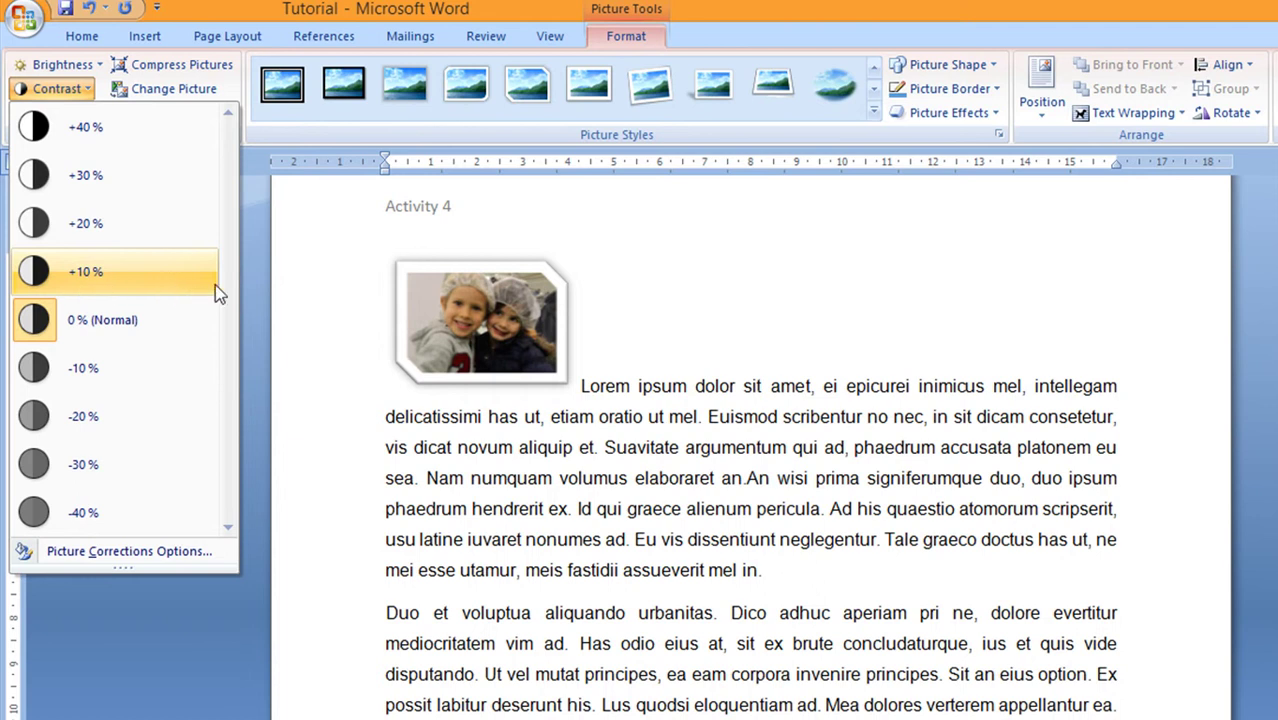
pyautogui.click(253, 290)
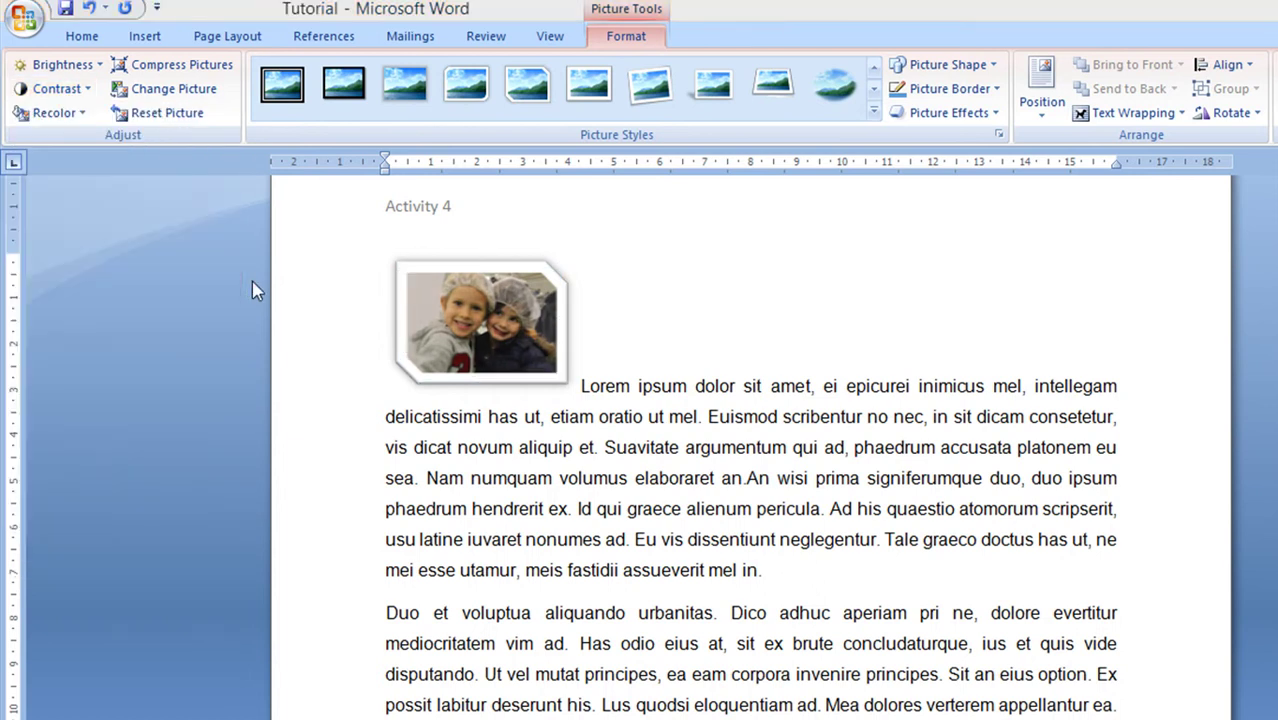
# Step: Position the photo at the top left of the page with text wrapping
pyautogui.click(463, 330)
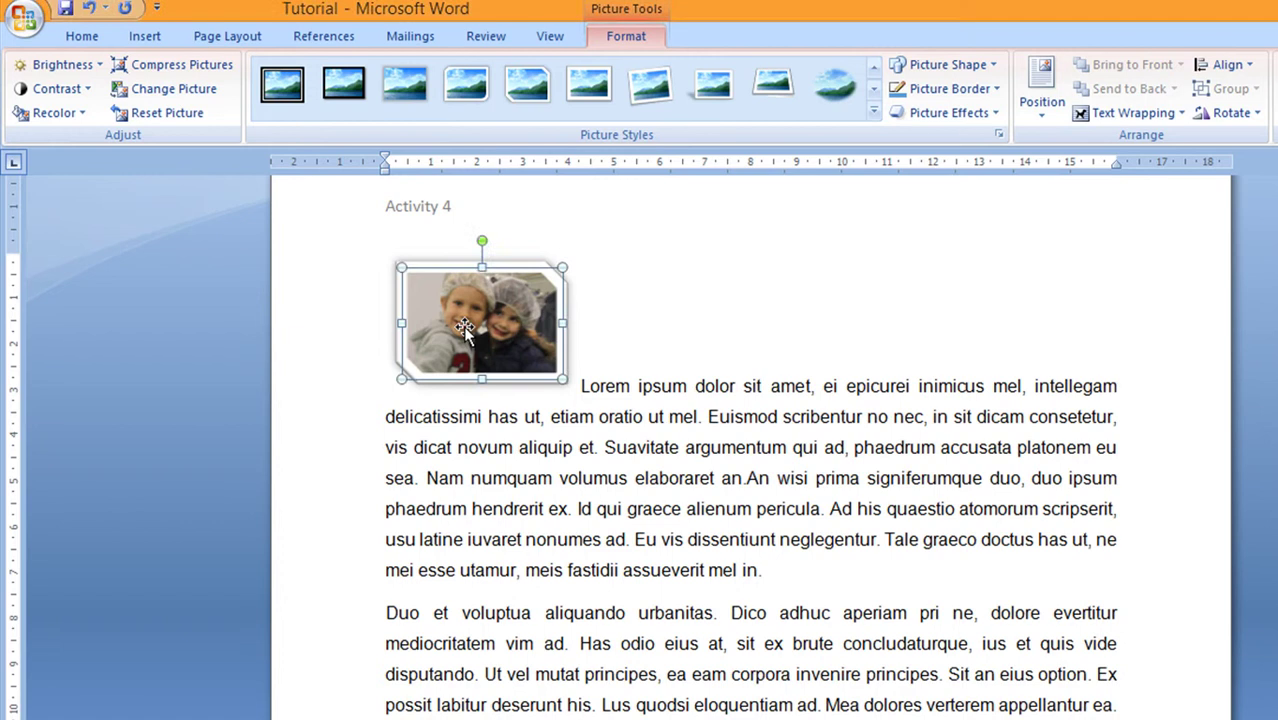
pyautogui.click(1042, 118)
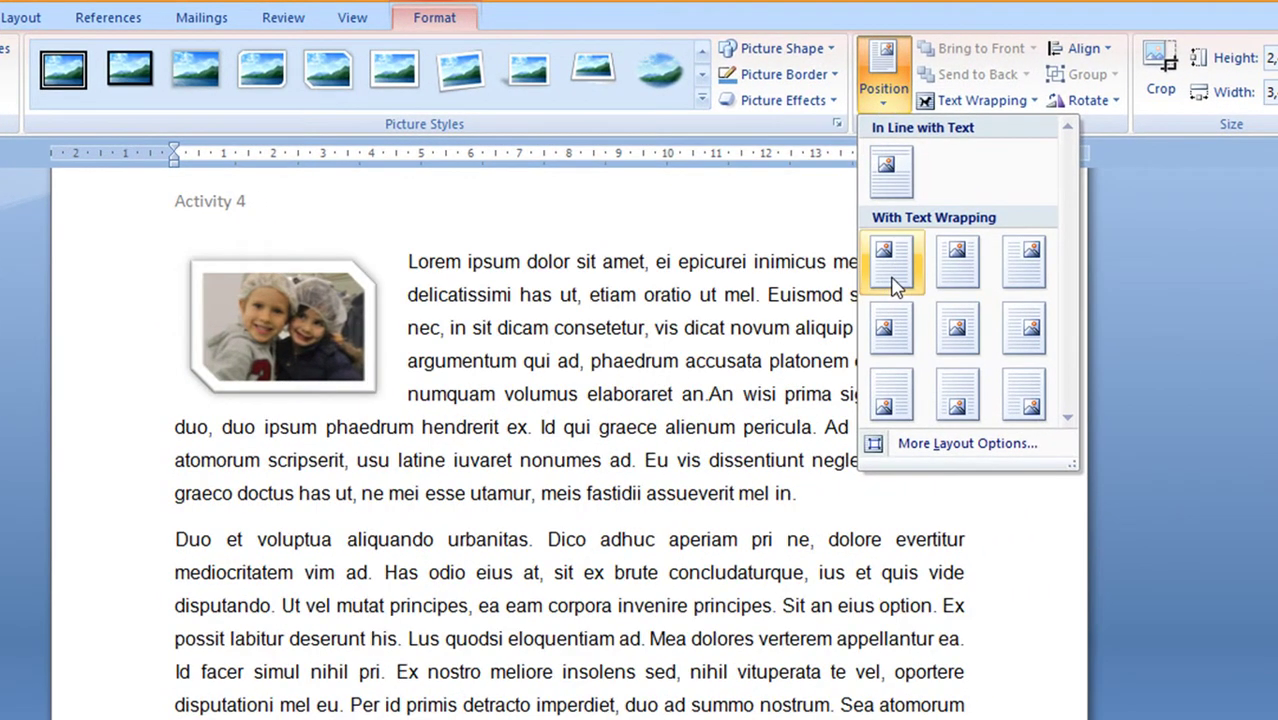
pyautogui.click(893, 278)
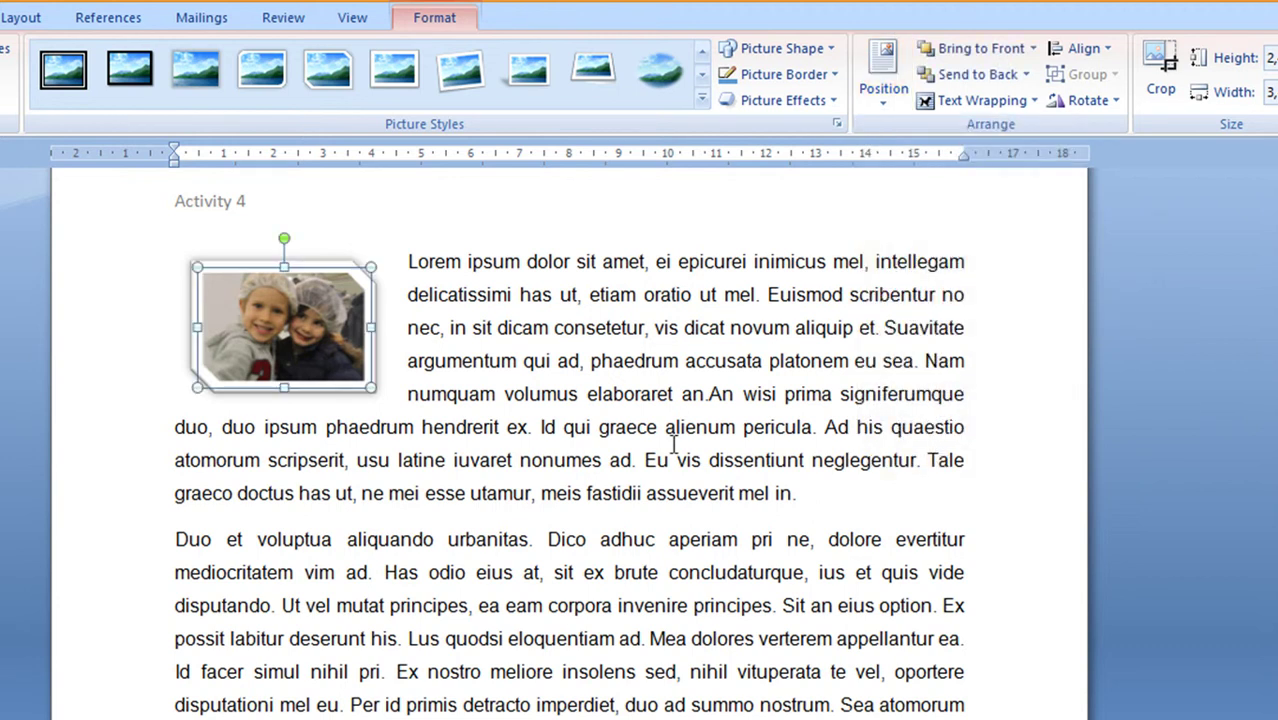
# Step: Set Tight text wrapping and move the photo up beside the Activity 4 heading
pyautogui.click(1004, 112)
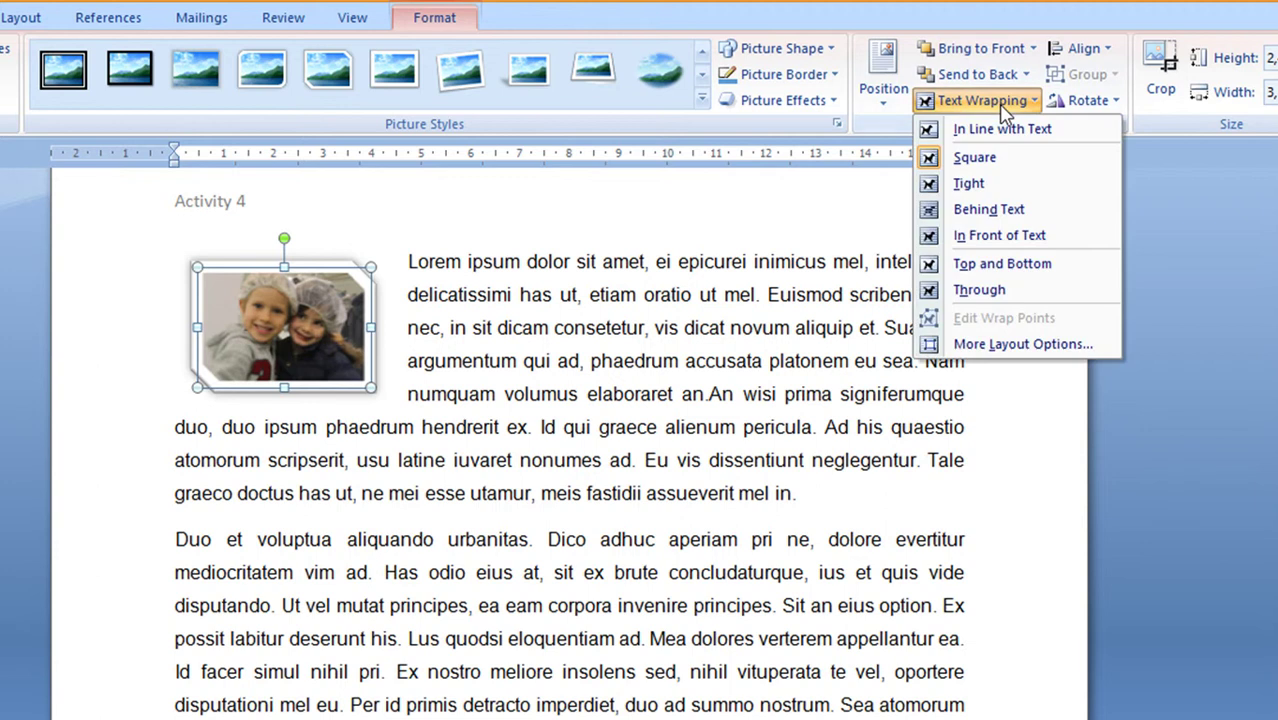
pyautogui.click(960, 188)
pyautogui.moveTo(300, 340); pyautogui.dragTo(265, 303)
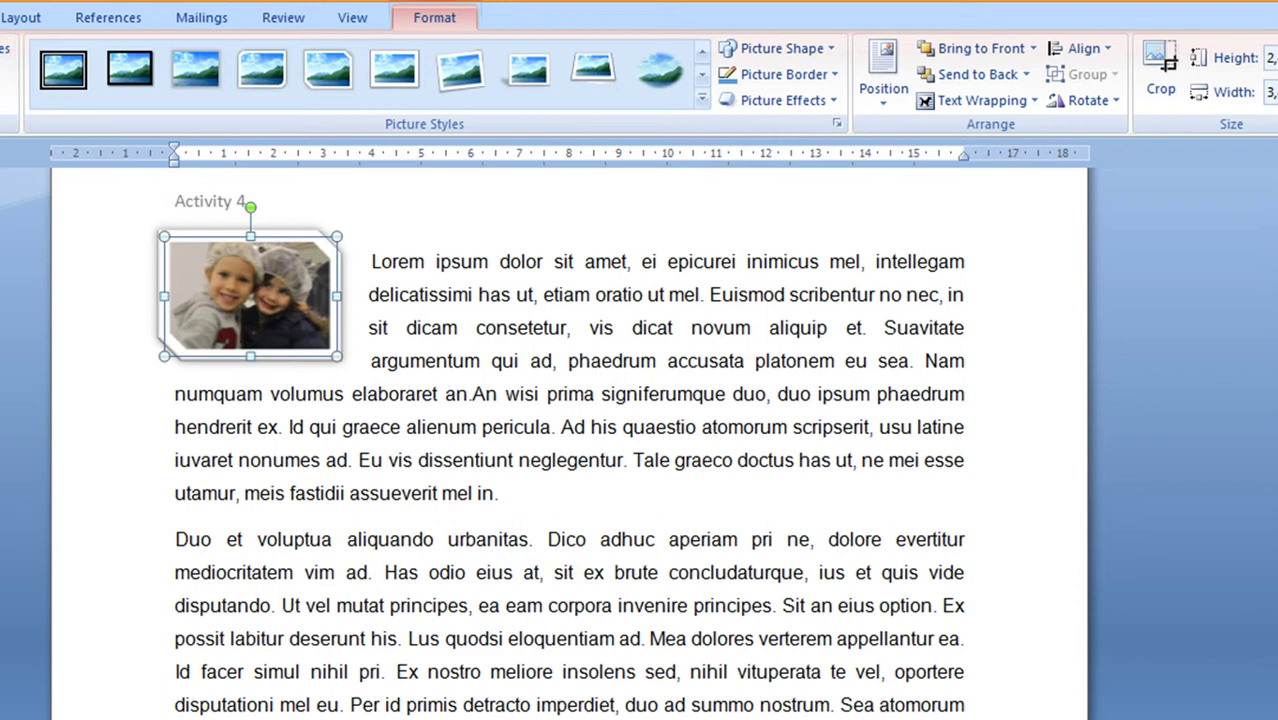
pyautogui.click(0, 17)
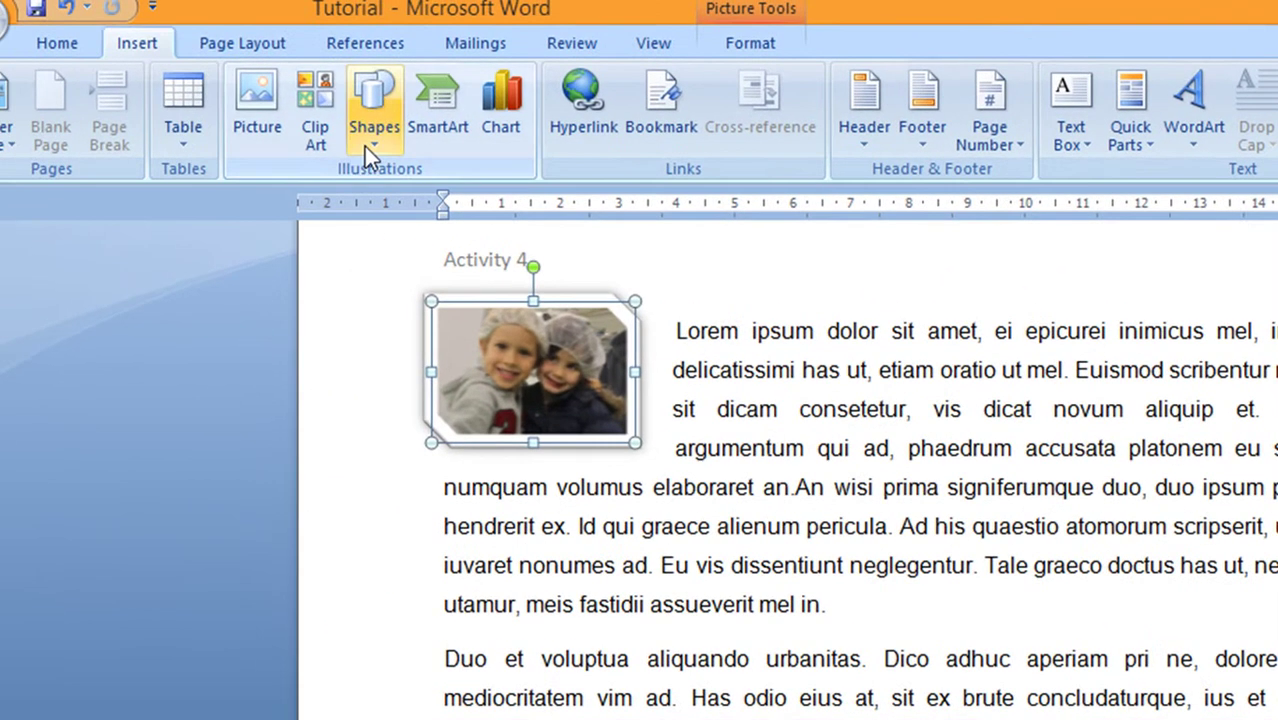
# Step: Draw a Flowchart punched-tape wave shape over the start of the second paragraph
pyautogui.click(440, 660)
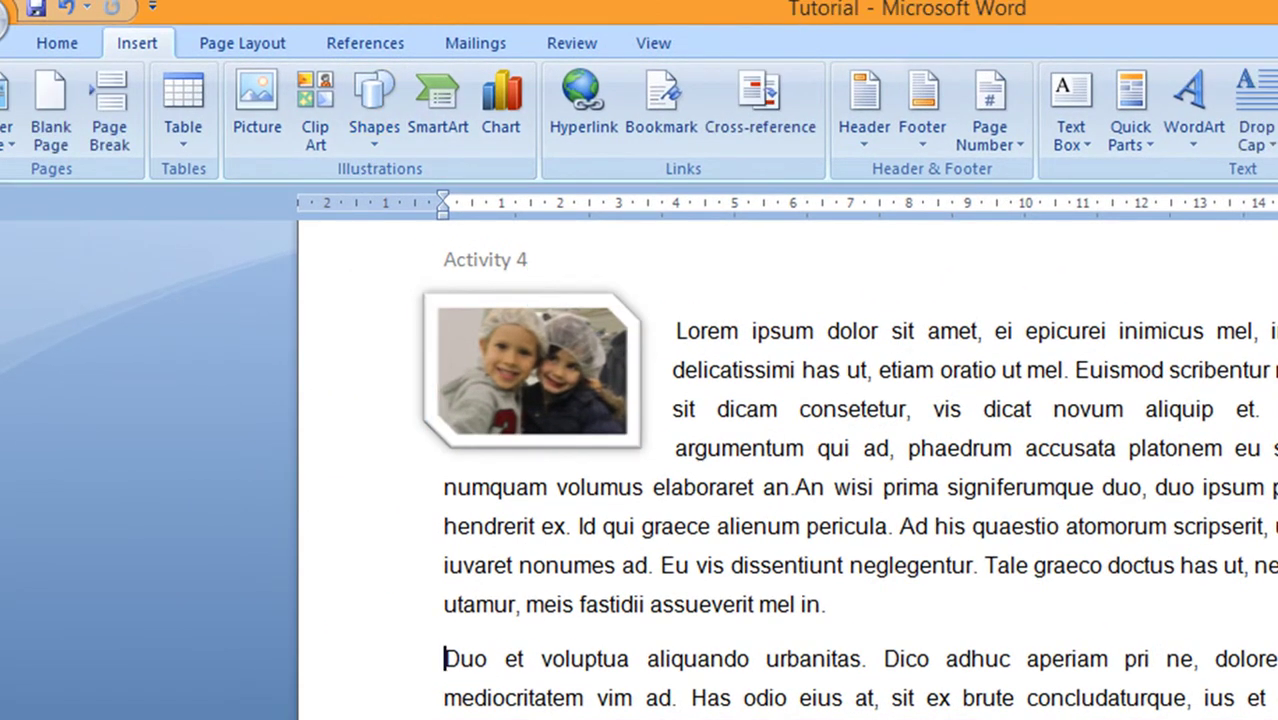
pyautogui.click(365, 146)
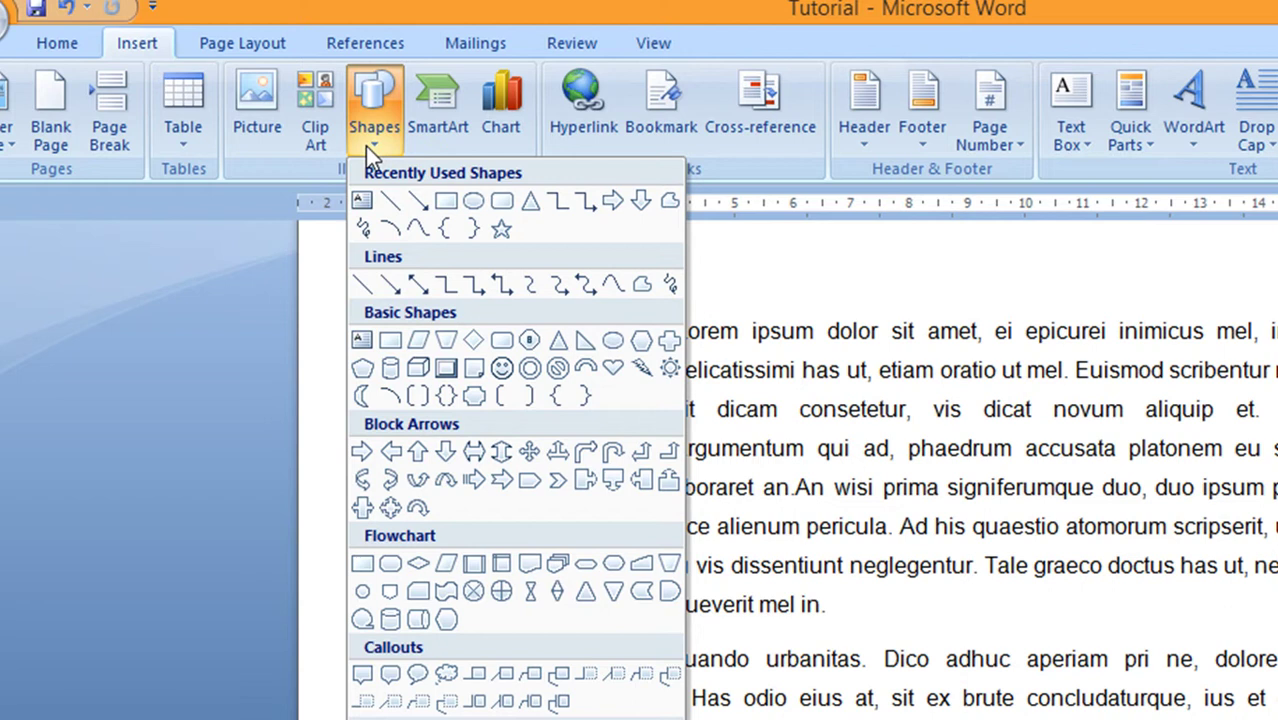
pyautogui.click(458, 588)
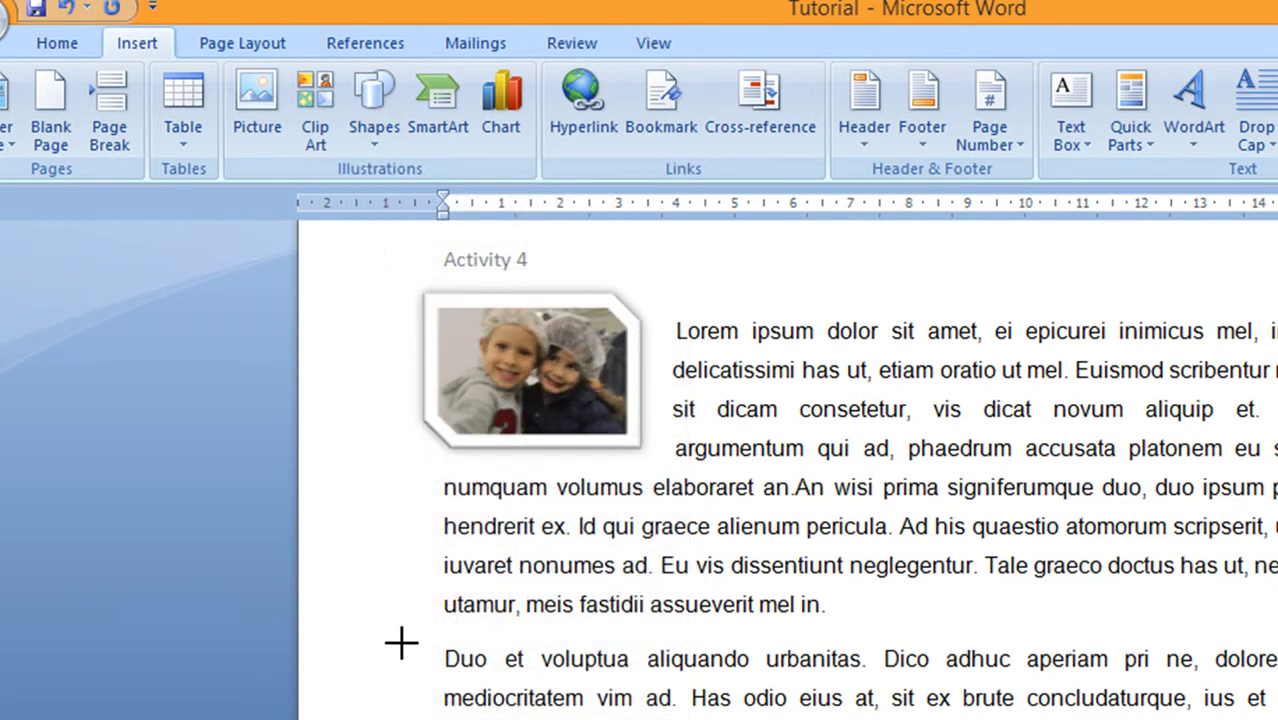
pyautogui.moveTo(542, 676); pyautogui.dragTo(824, 719)
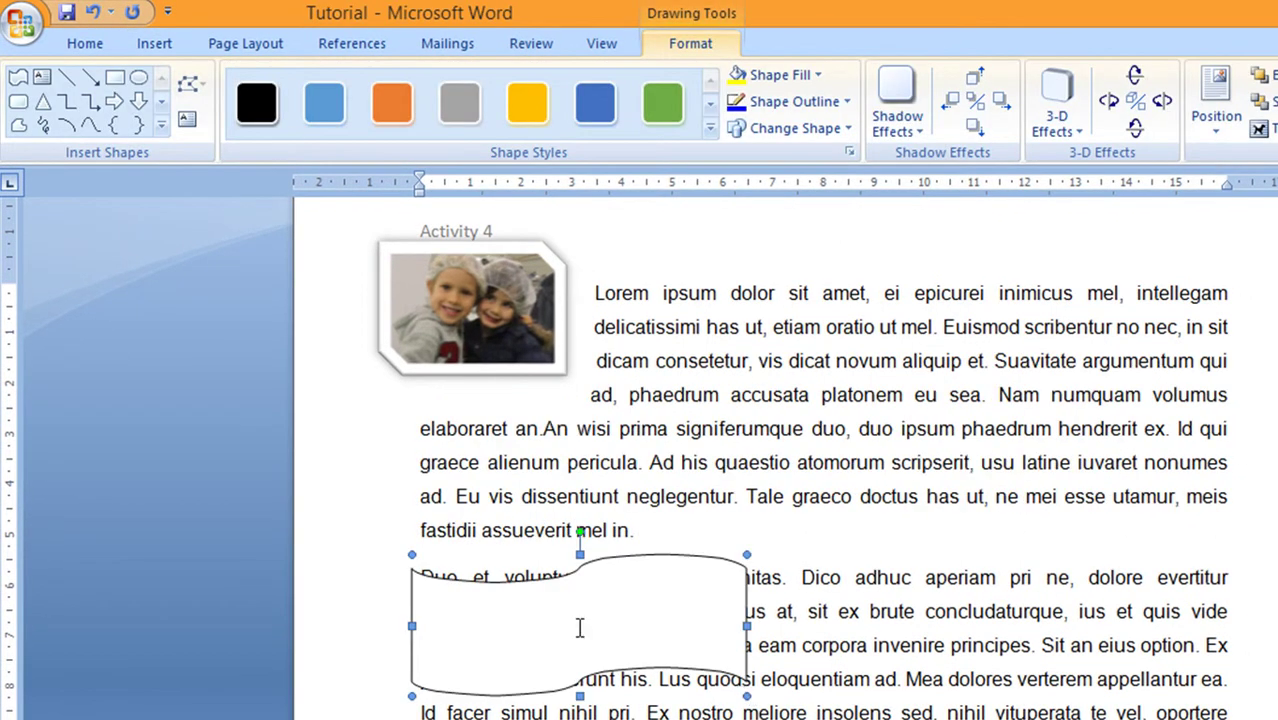
# Step: Give the wave shape the orange Shape Style
pyautogui.click(323, 104)
pyautogui.click(381, 114)
pyautogui.click(818, 77)
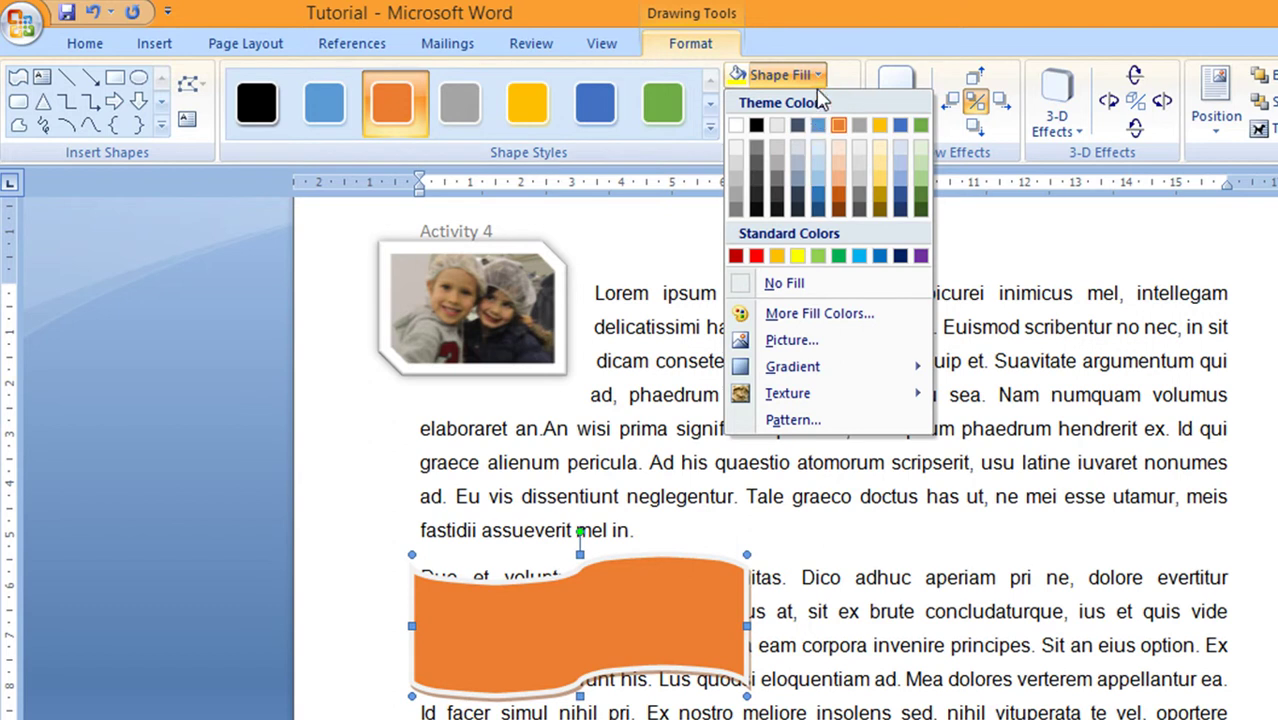
pyautogui.click(790, 75)
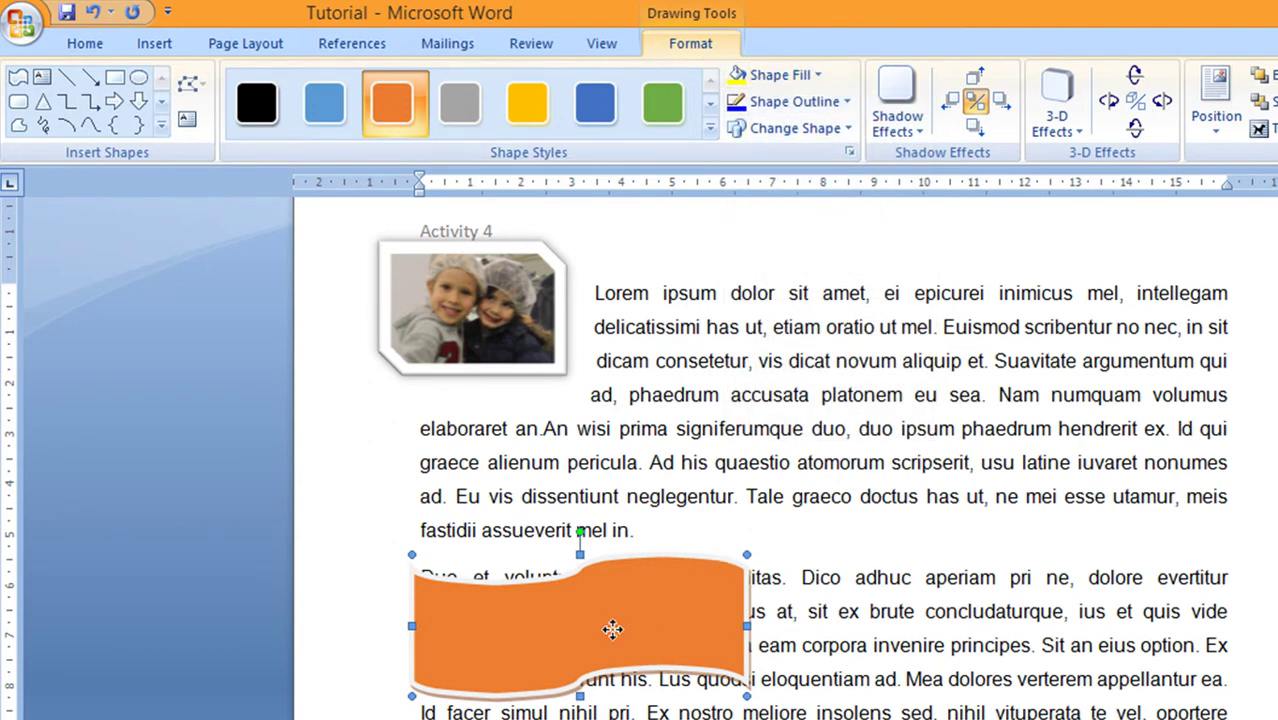
# Step: Fill the wave shape with the AslMic family photo and change it to Flowchart: Alternate Process
pyautogui.click(818, 76)
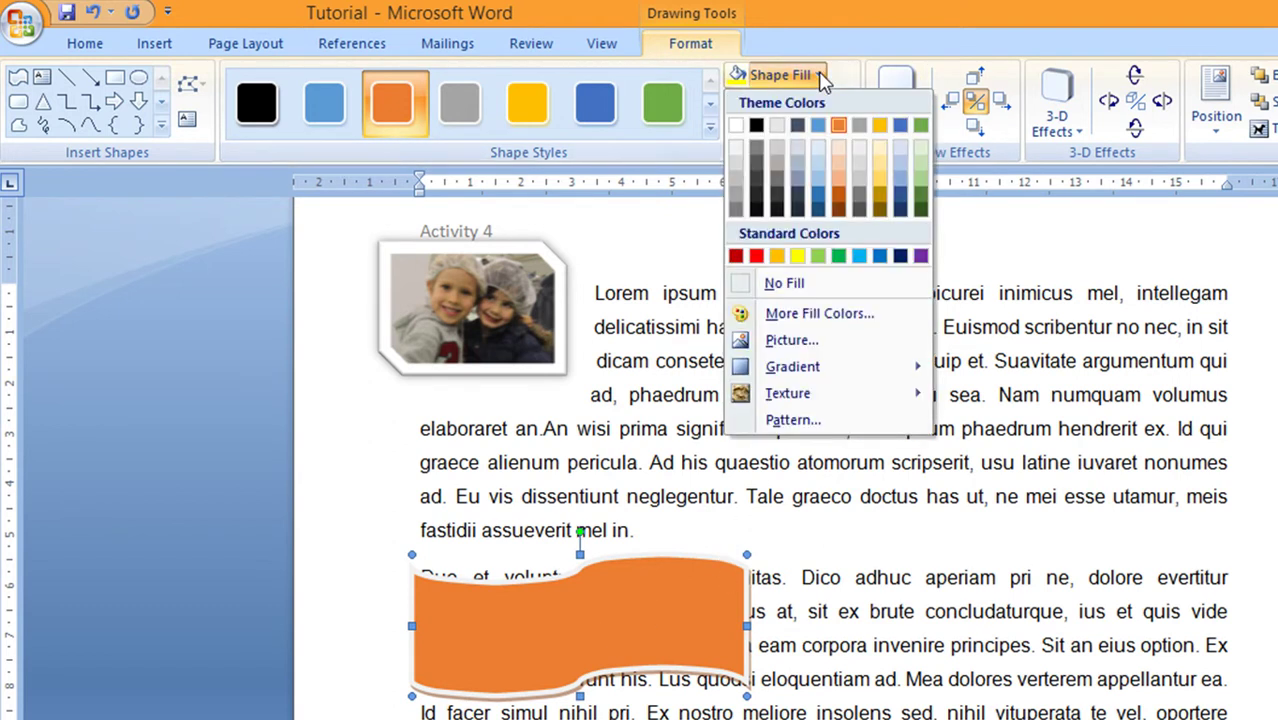
pyautogui.click(788, 339)
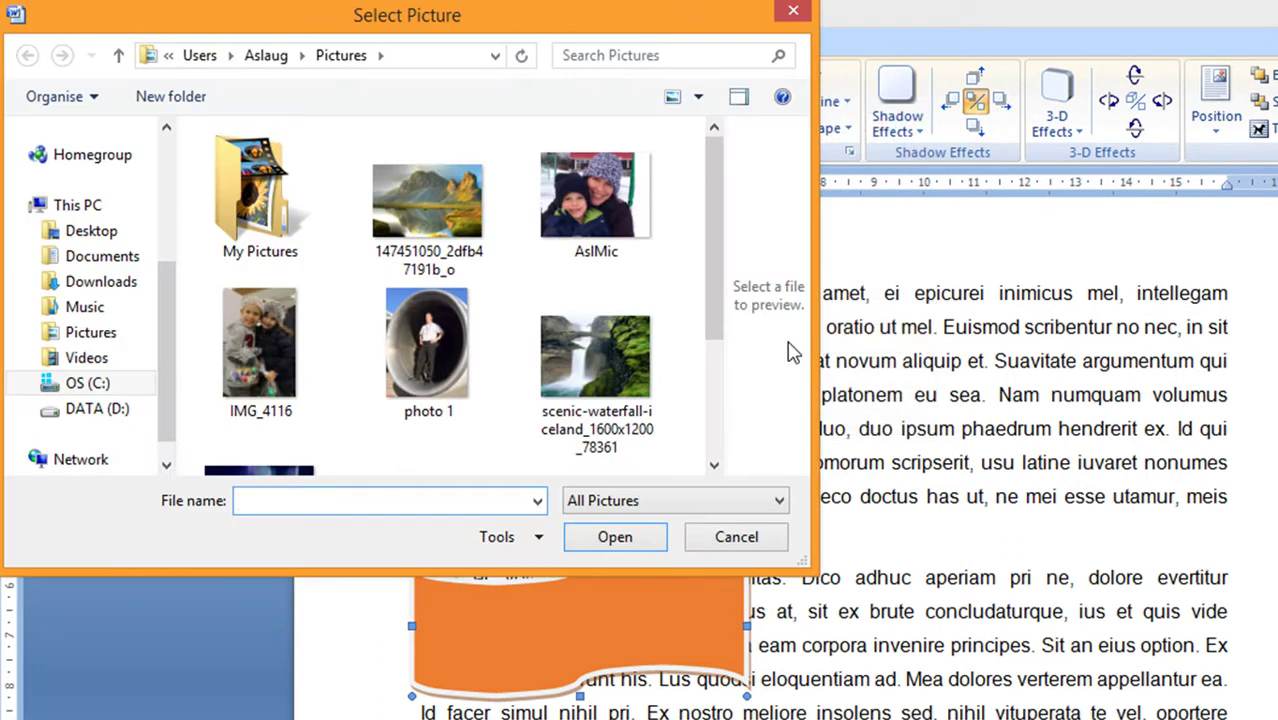
pyautogui.doubleClick(630, 225)
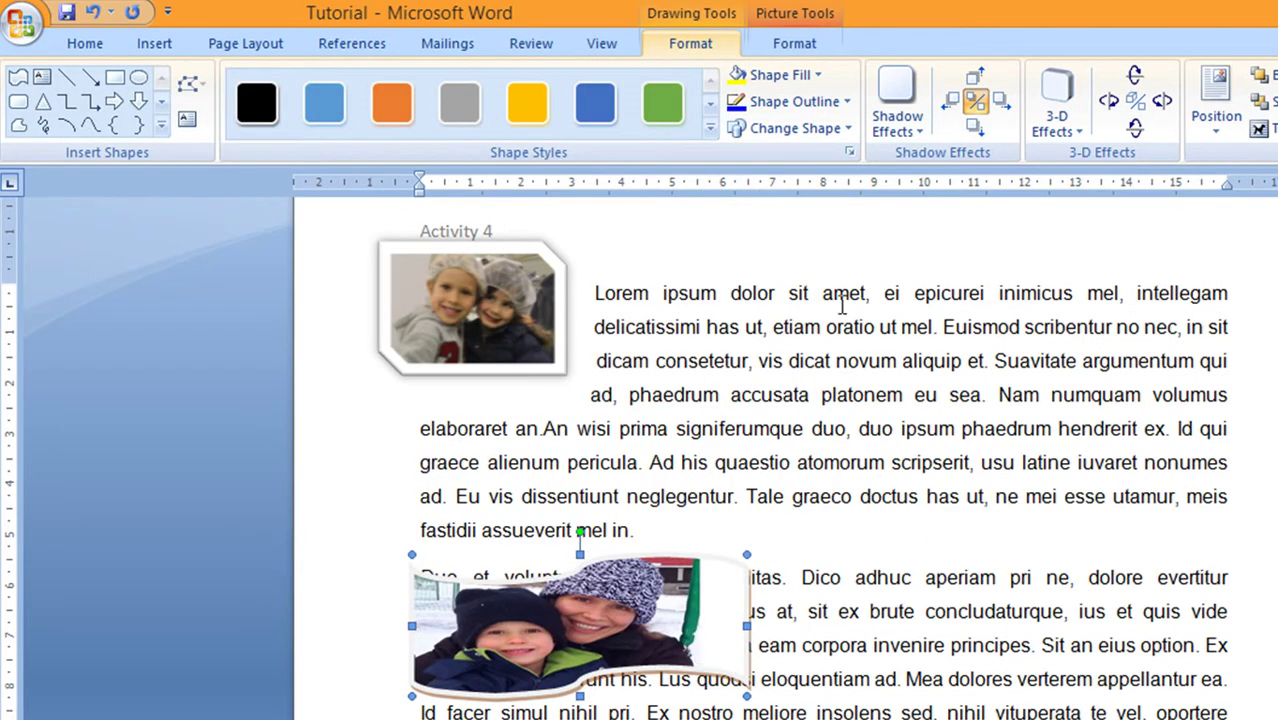
pyautogui.click(843, 130)
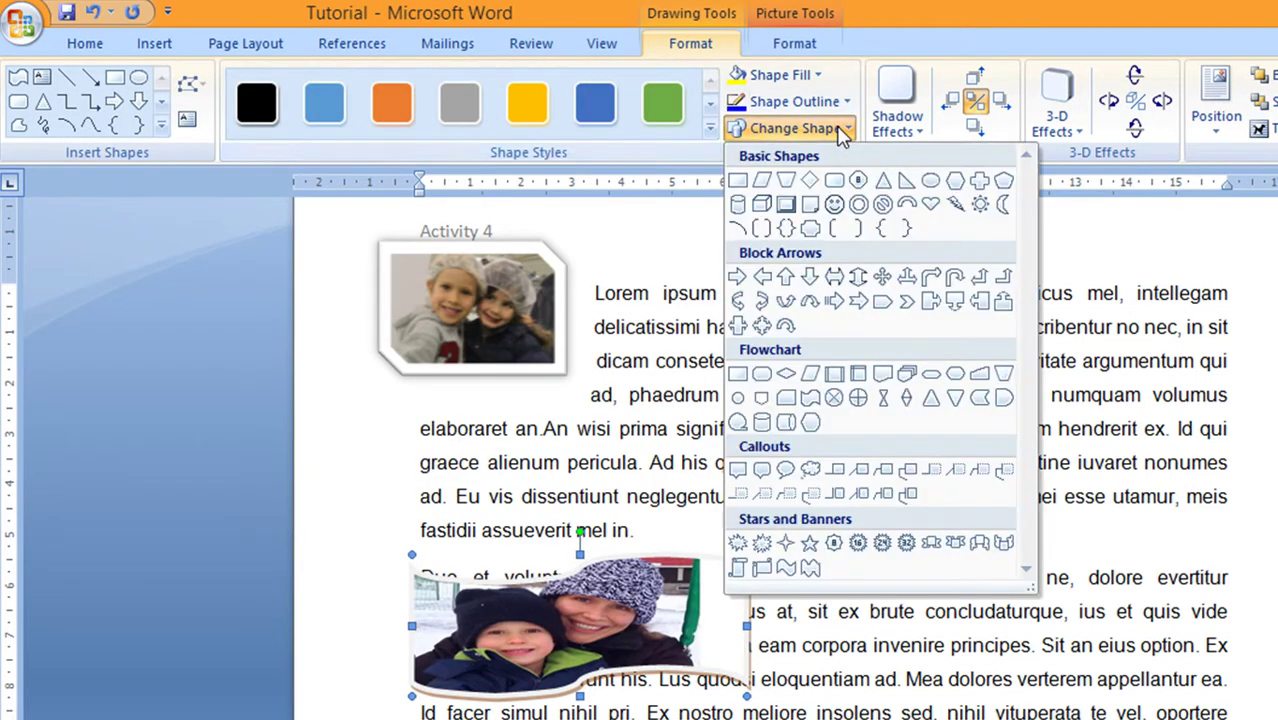
pyautogui.click(763, 374)
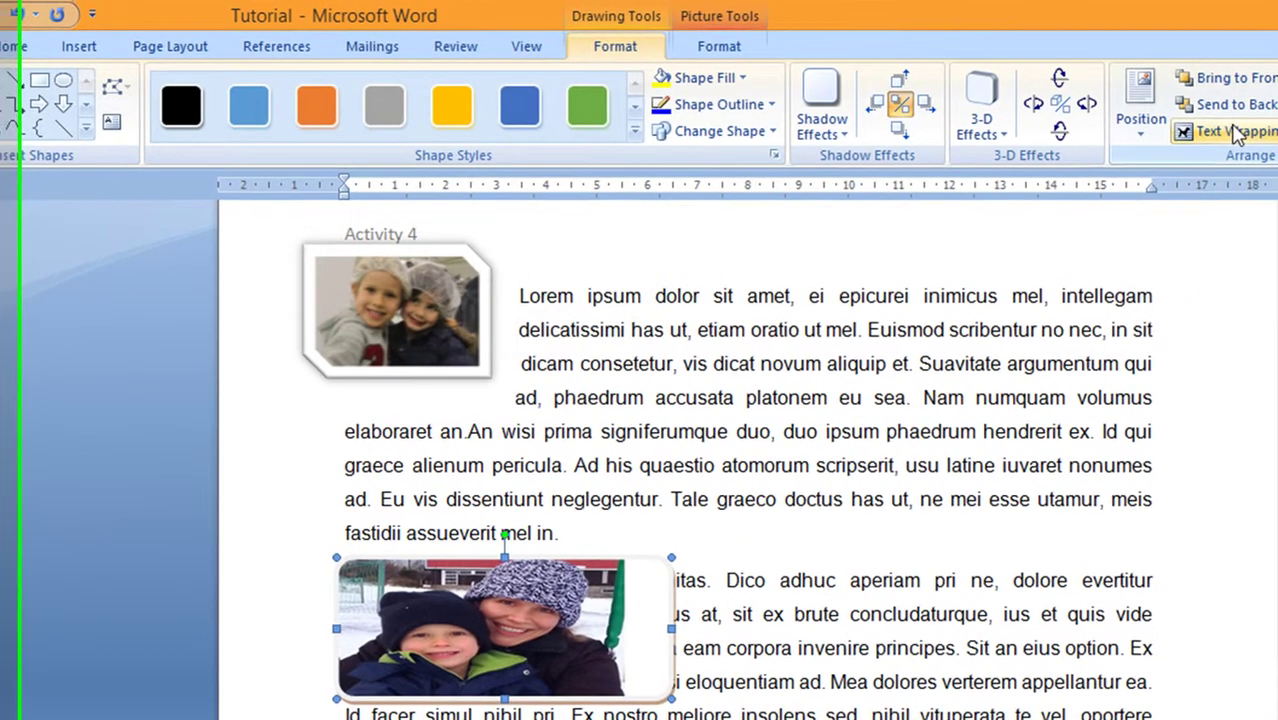
# Step: Set Square text wrapping on the lower photo and drag it beside the second paragraph
pyautogui.click(1262, 128)
pyautogui.click(1210, 190)
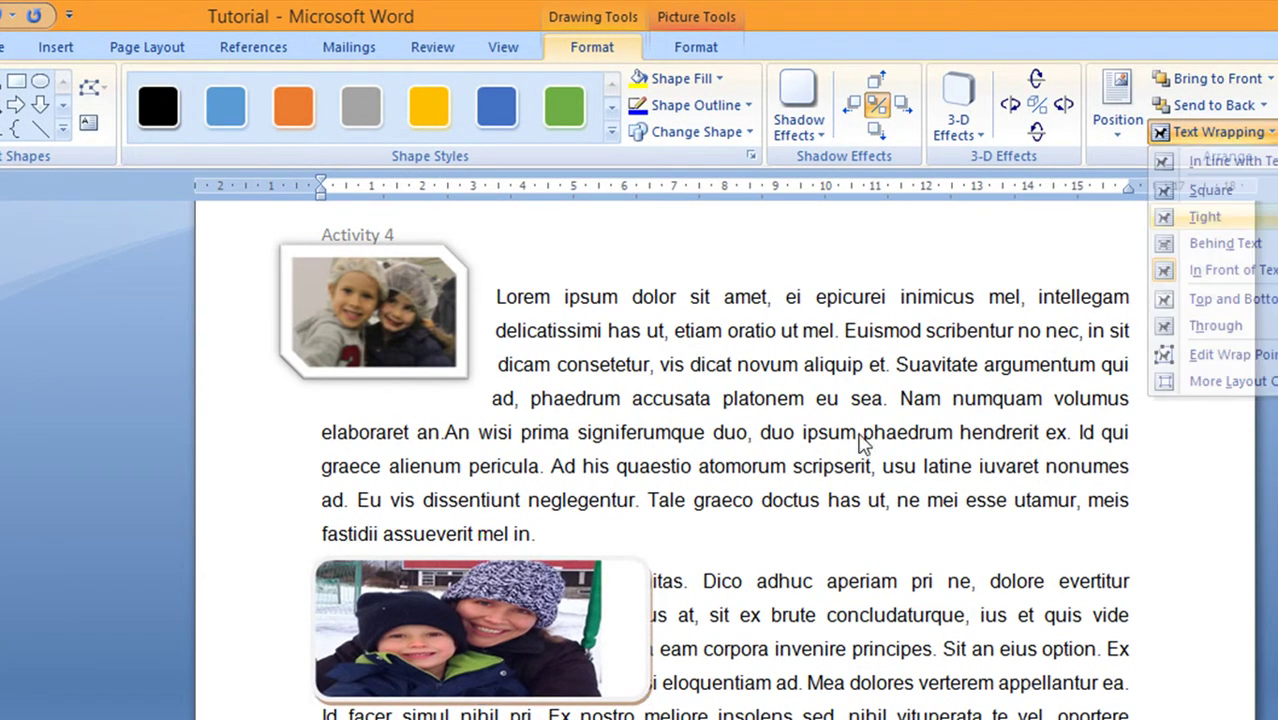
pyautogui.moveTo(422, 655); pyautogui.dragTo(535, 668)
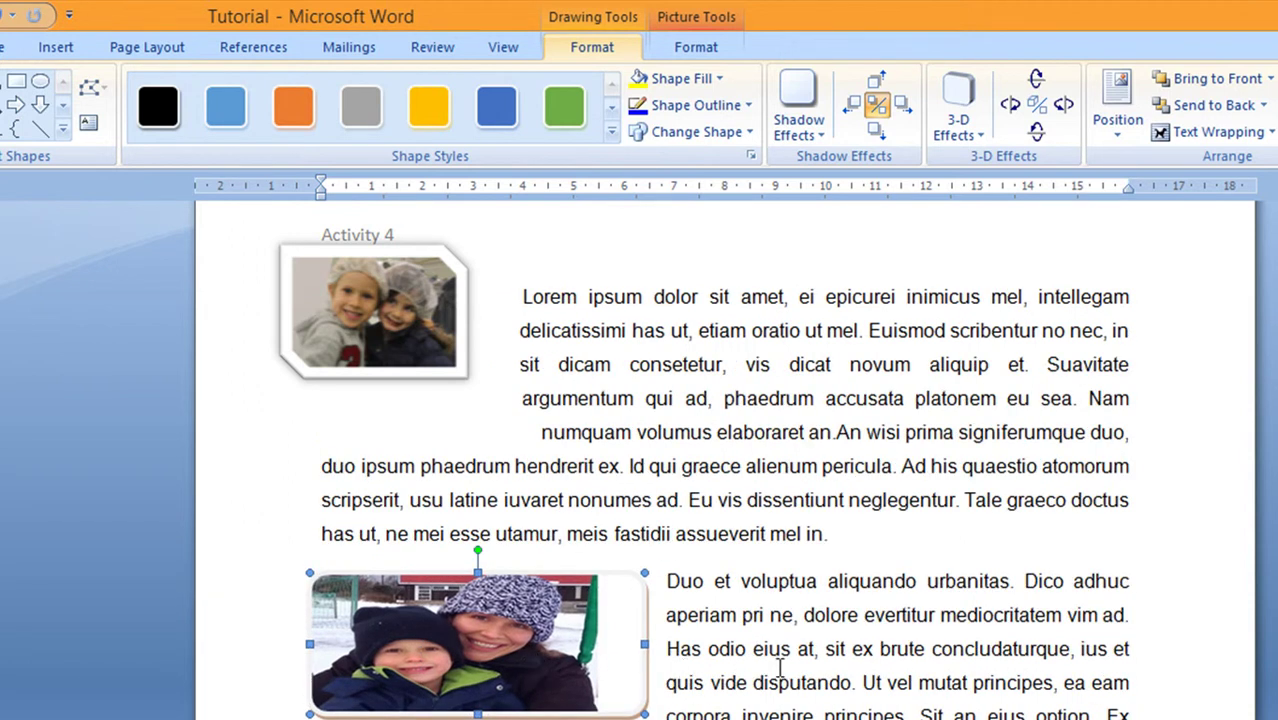
pyautogui.click(64, 50)
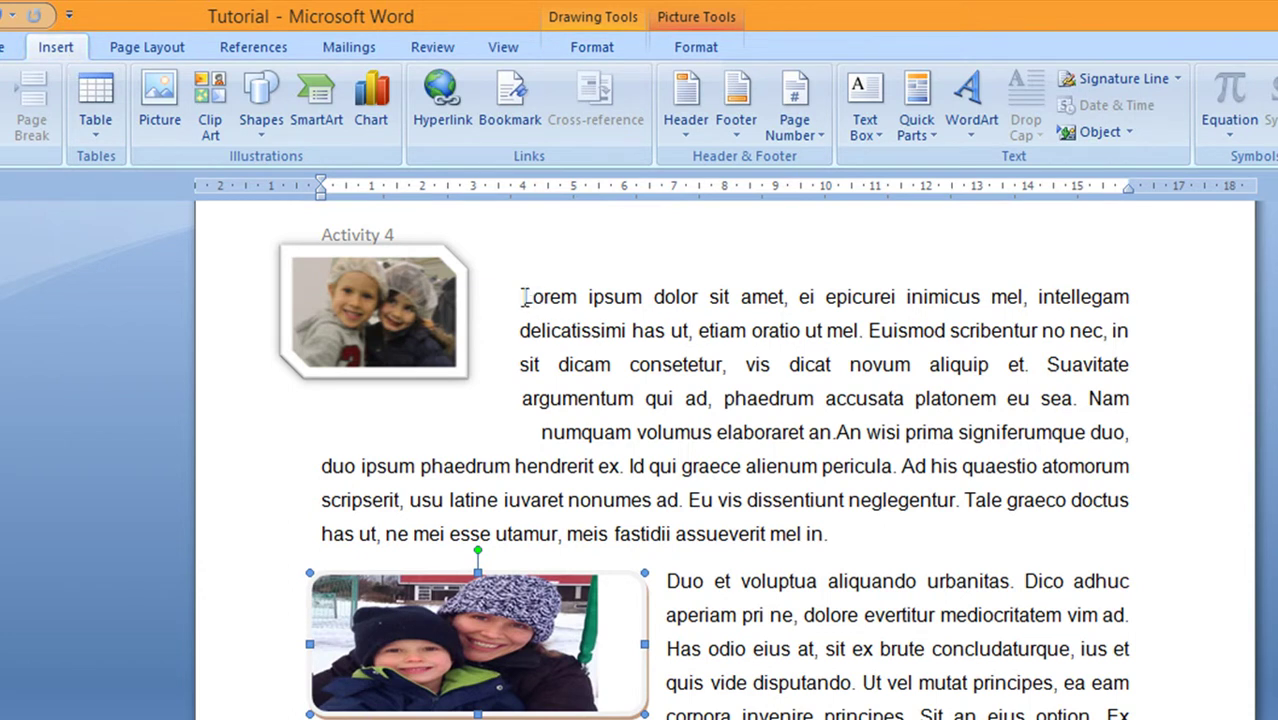
pyautogui.moveTo(528, 297); pyautogui.dragTo(576, 297)
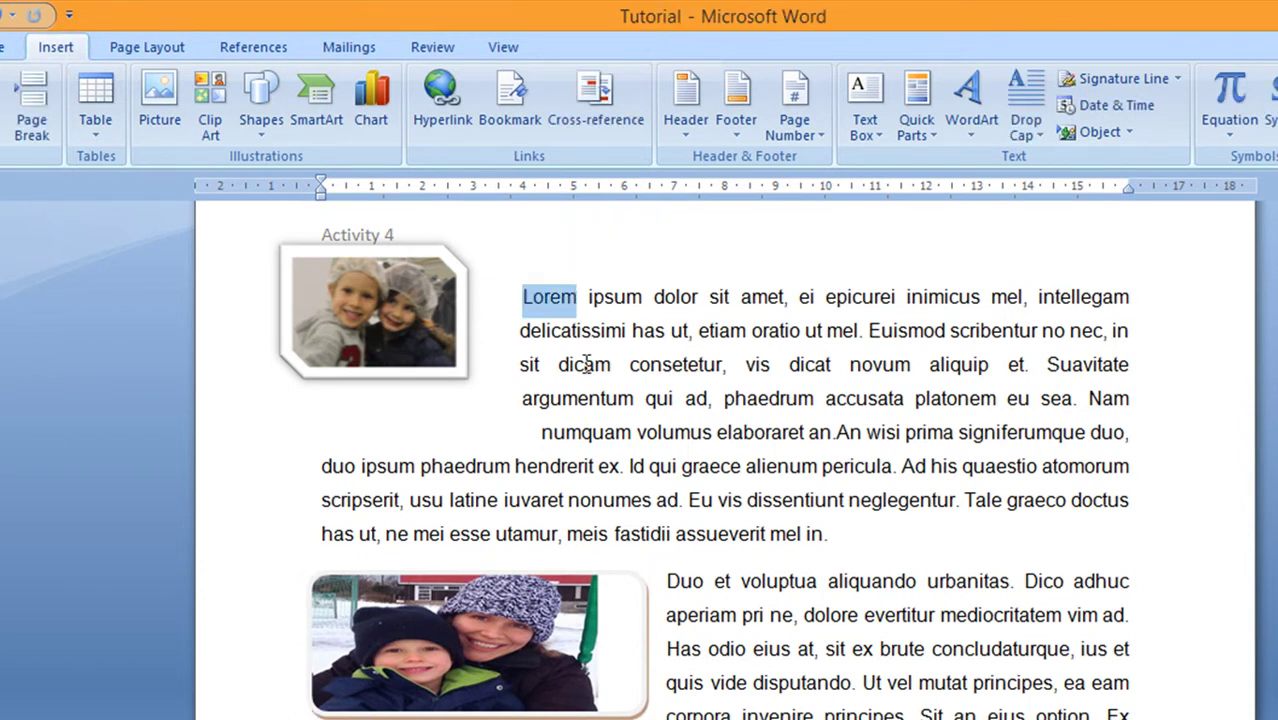
pyautogui.click(443, 112)
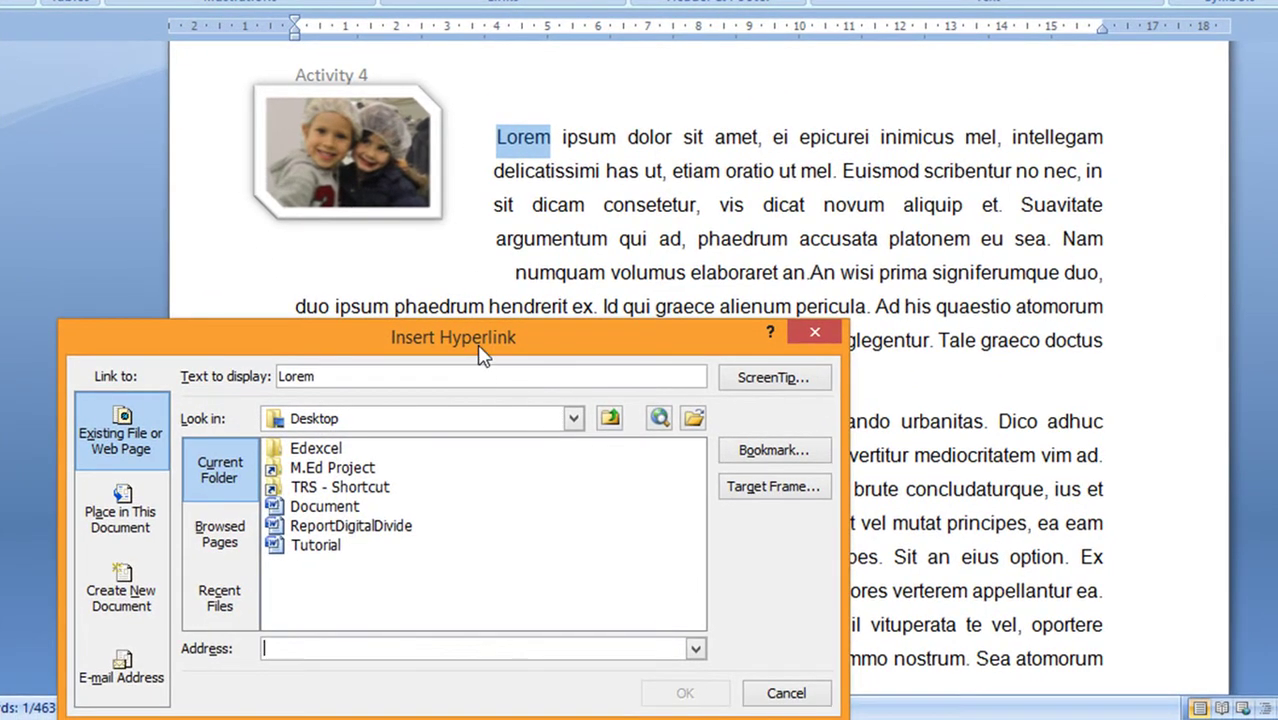
pyautogui.moveTo(483, 355); pyautogui.dragTo(535, 194)
pyautogui.write('www.bbc.co.uk/schools/gcsebitesize/ict/')
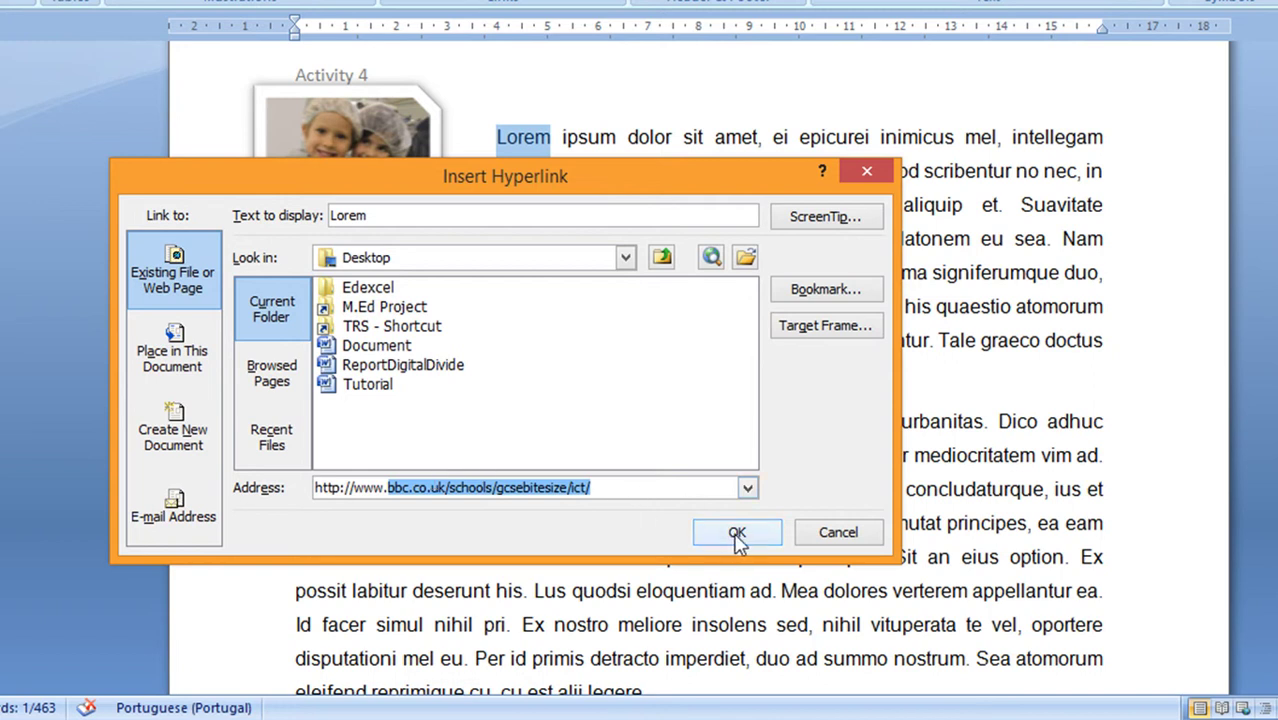
pyautogui.click(736, 532)
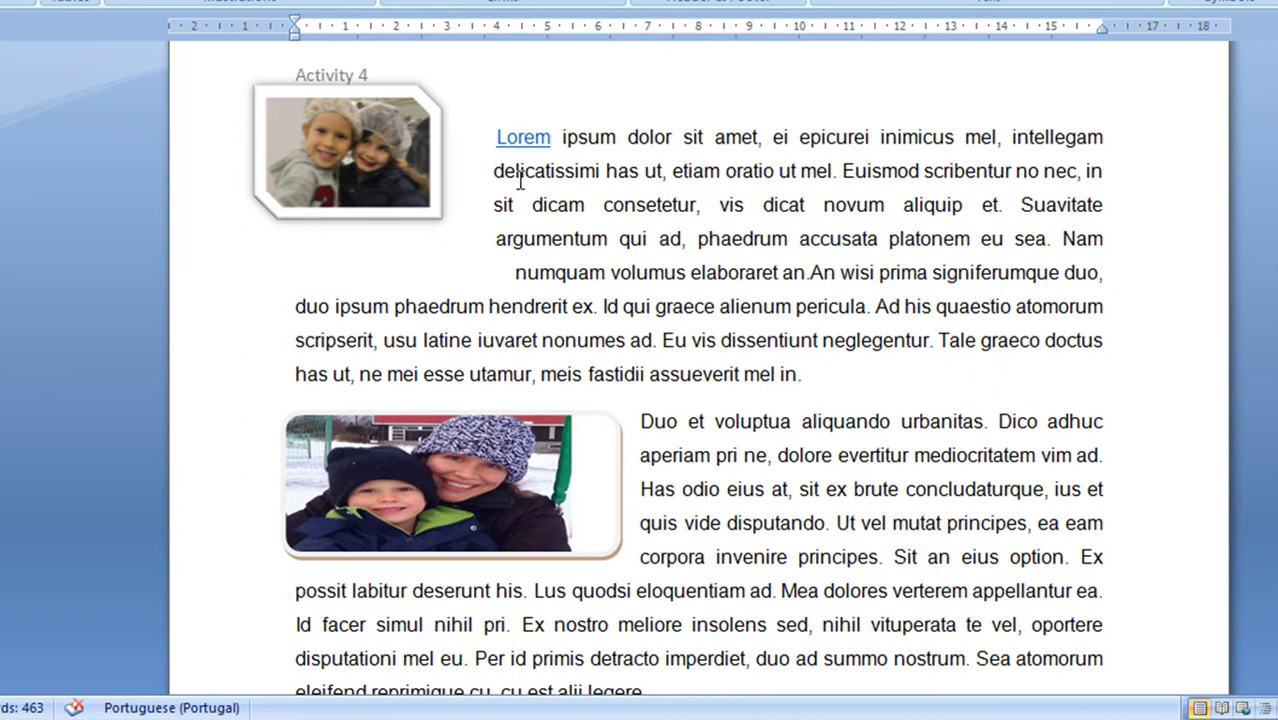
pyautogui.moveTo(510, 140)
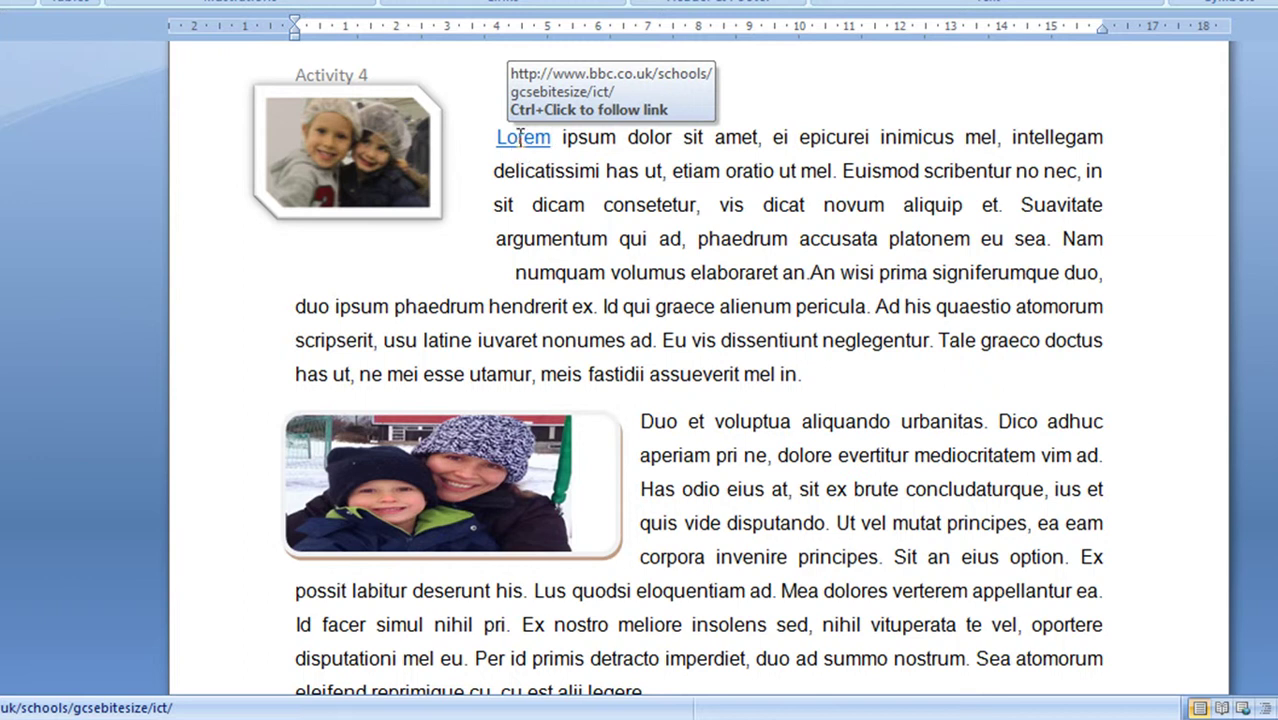
pyautogui.keyDown('ctrl'); pyautogui.click(520, 140); pyautogui.keyUp('ctrl')
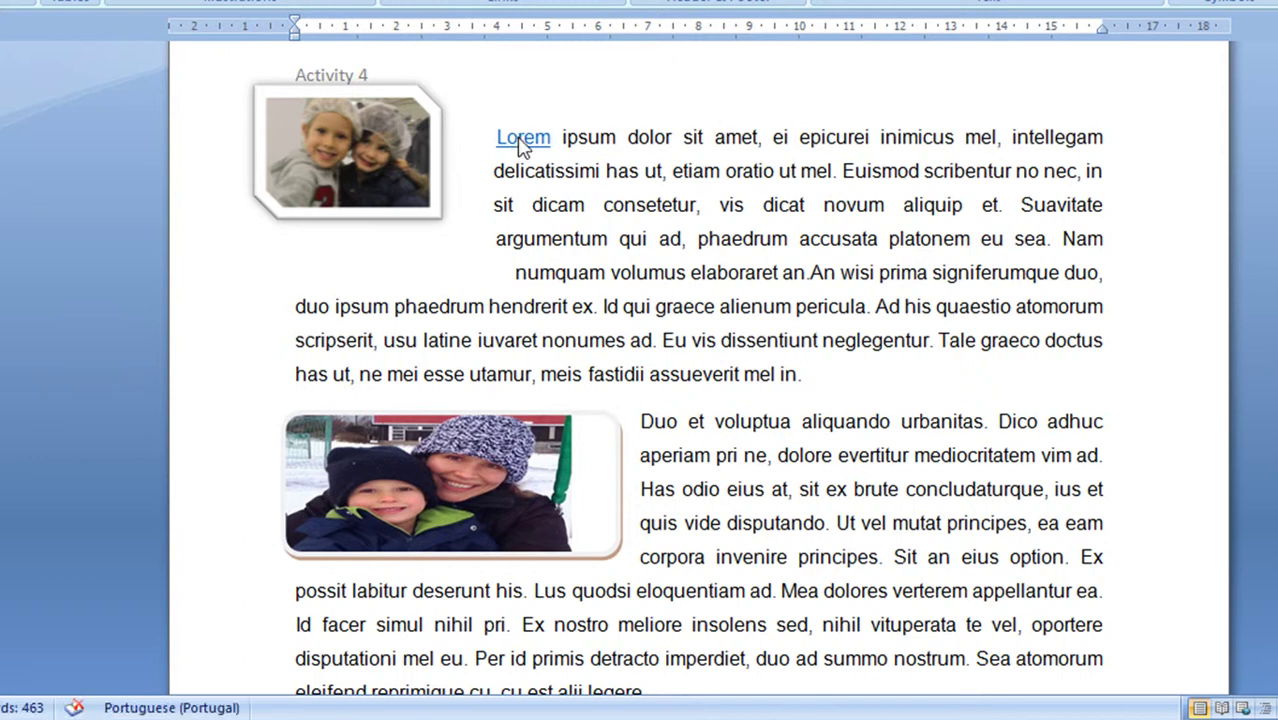
pyautogui.click(440, 480)
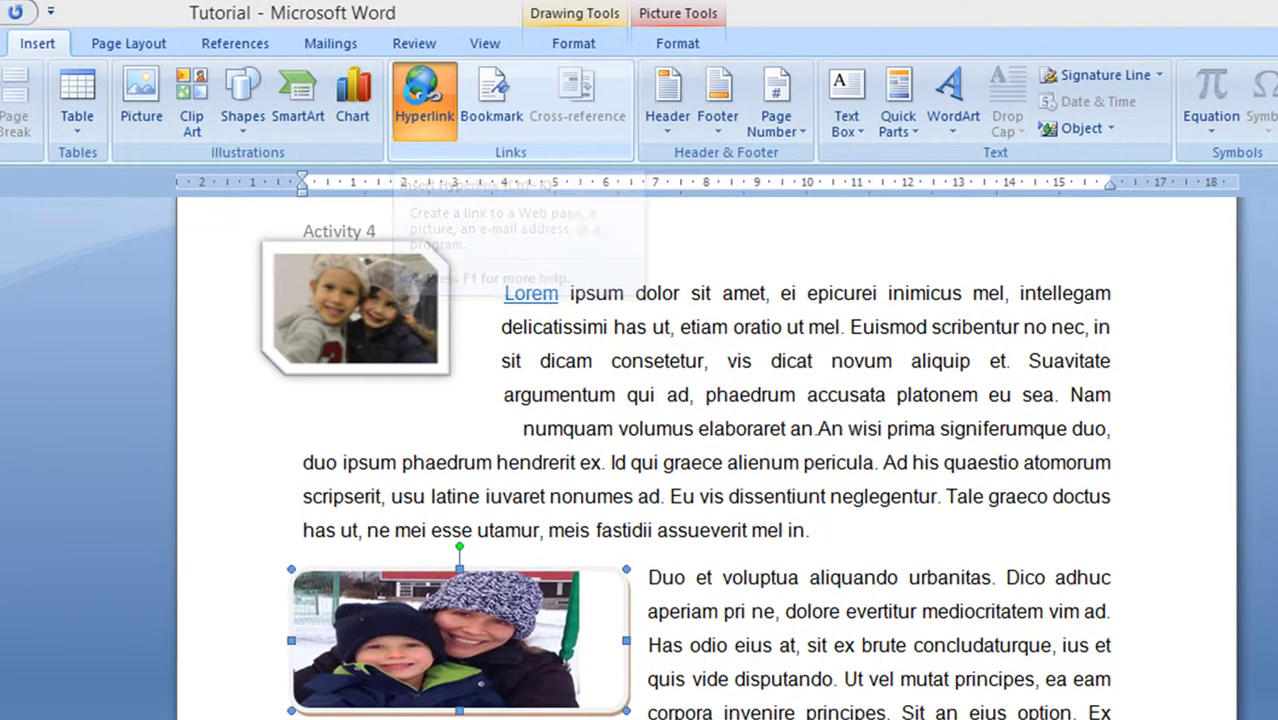
pyautogui.click(421, 97)
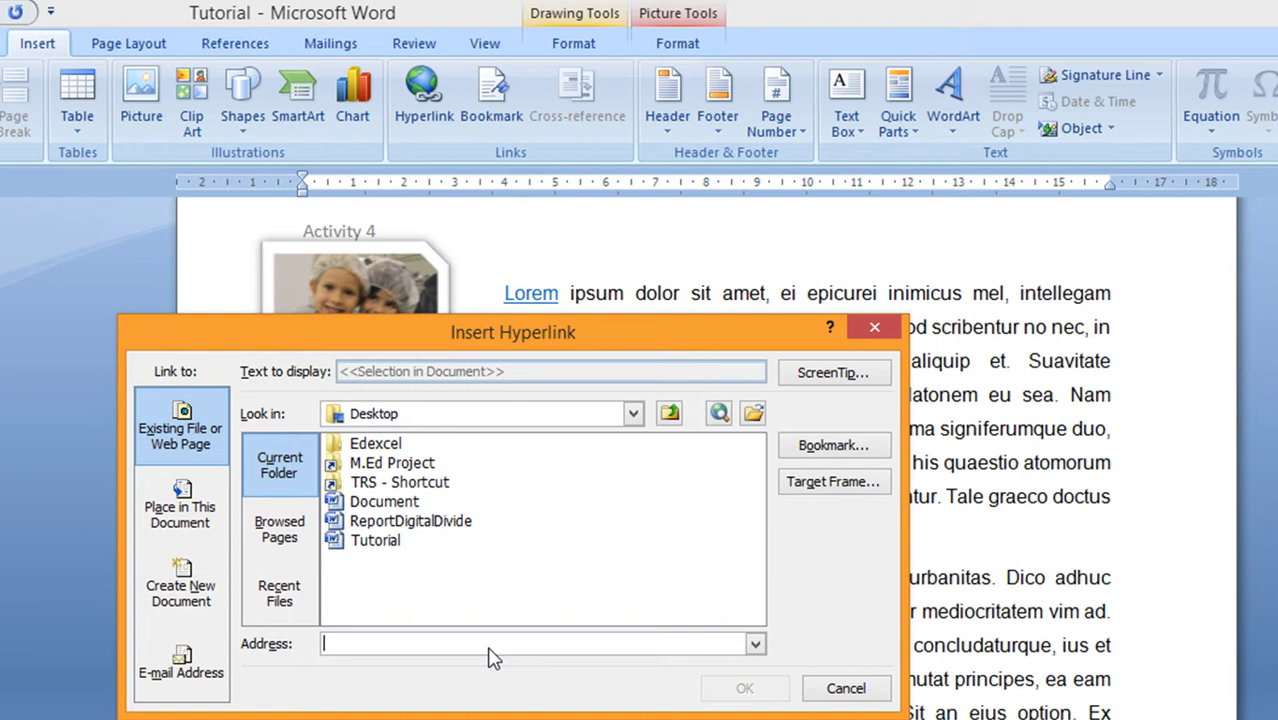
pyautogui.click(846, 688)
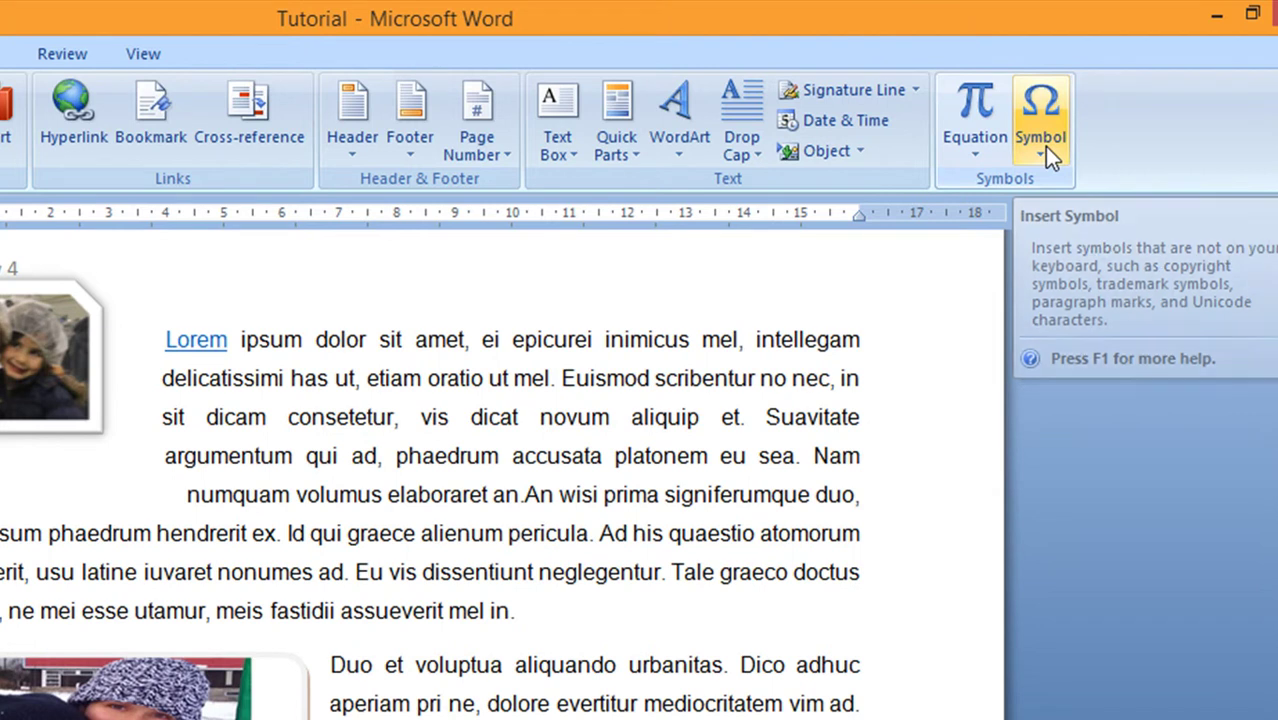
pyautogui.click(1044, 146)
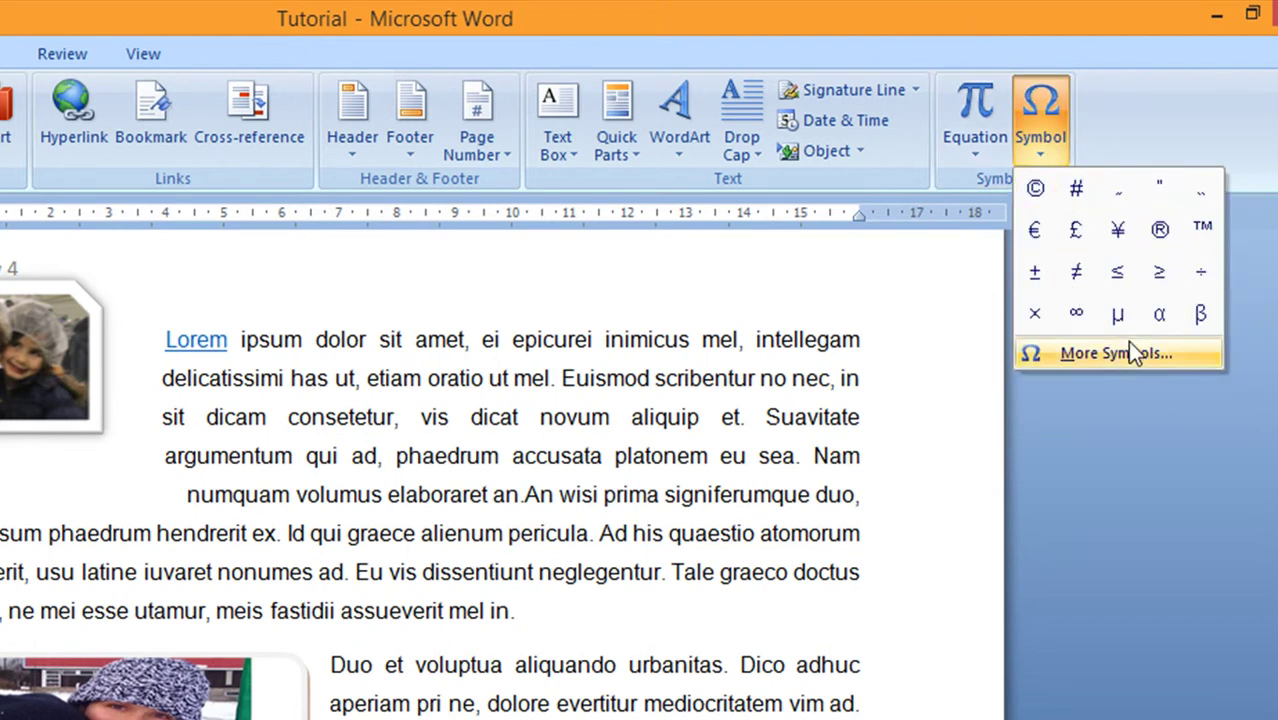
pyautogui.click(1100, 353)
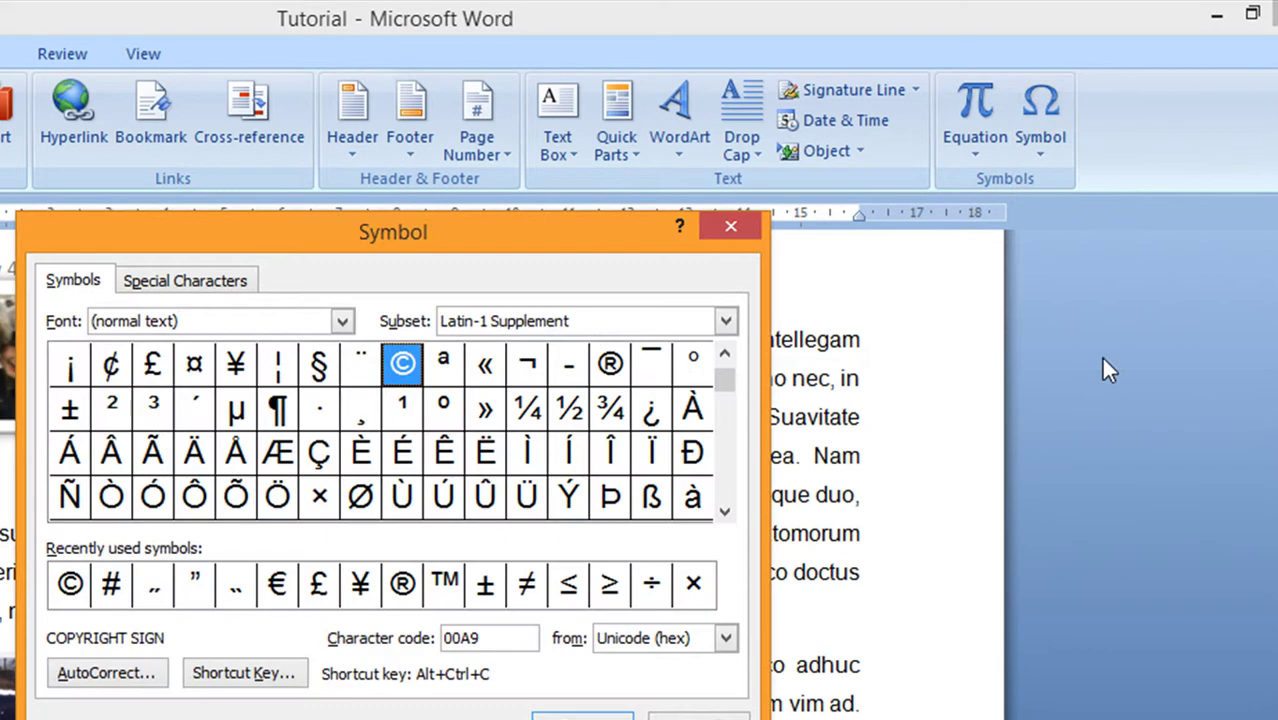
pyautogui.moveTo(724, 436); pyautogui.dragTo(724, 447)
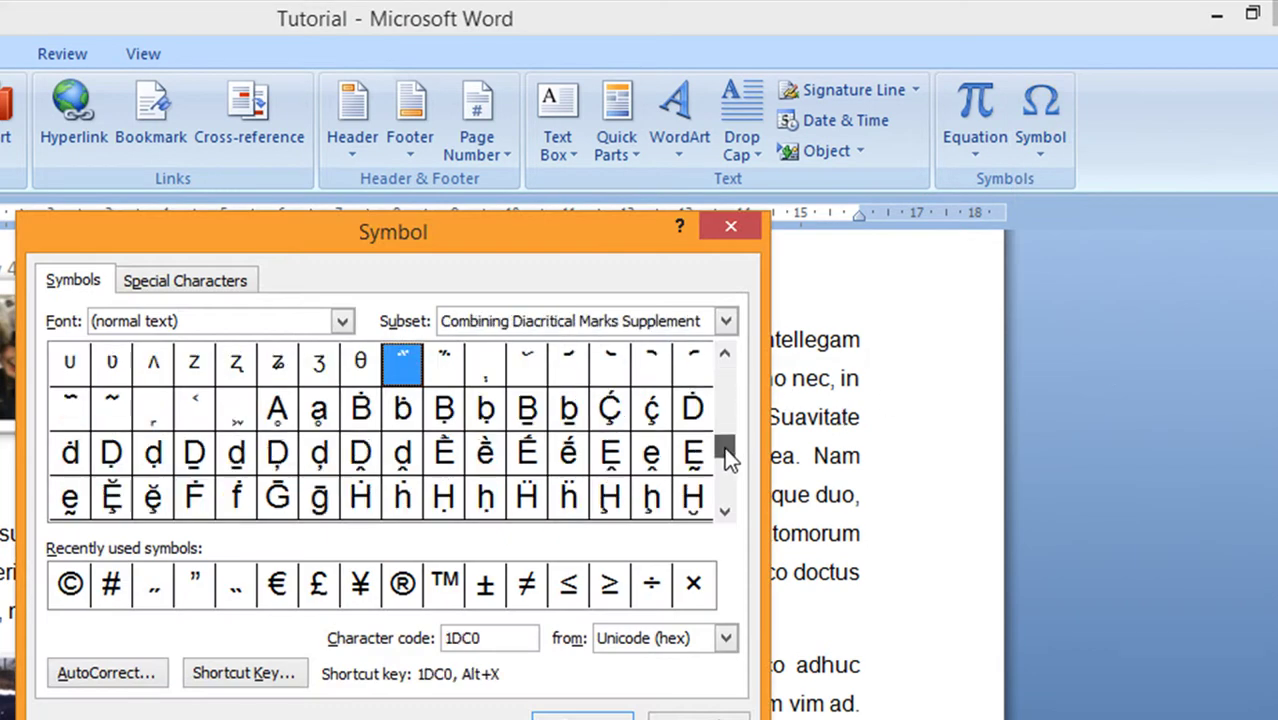
pyautogui.click(725, 512)
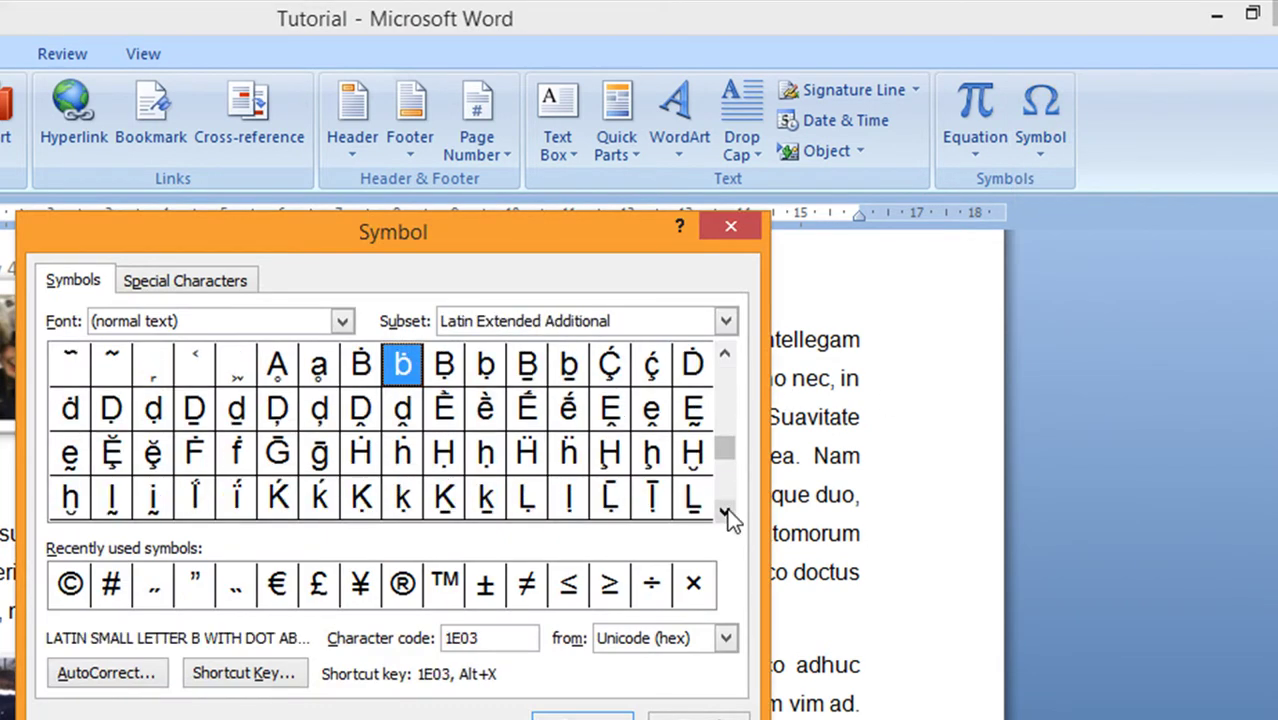
pyautogui.click(690, 715)
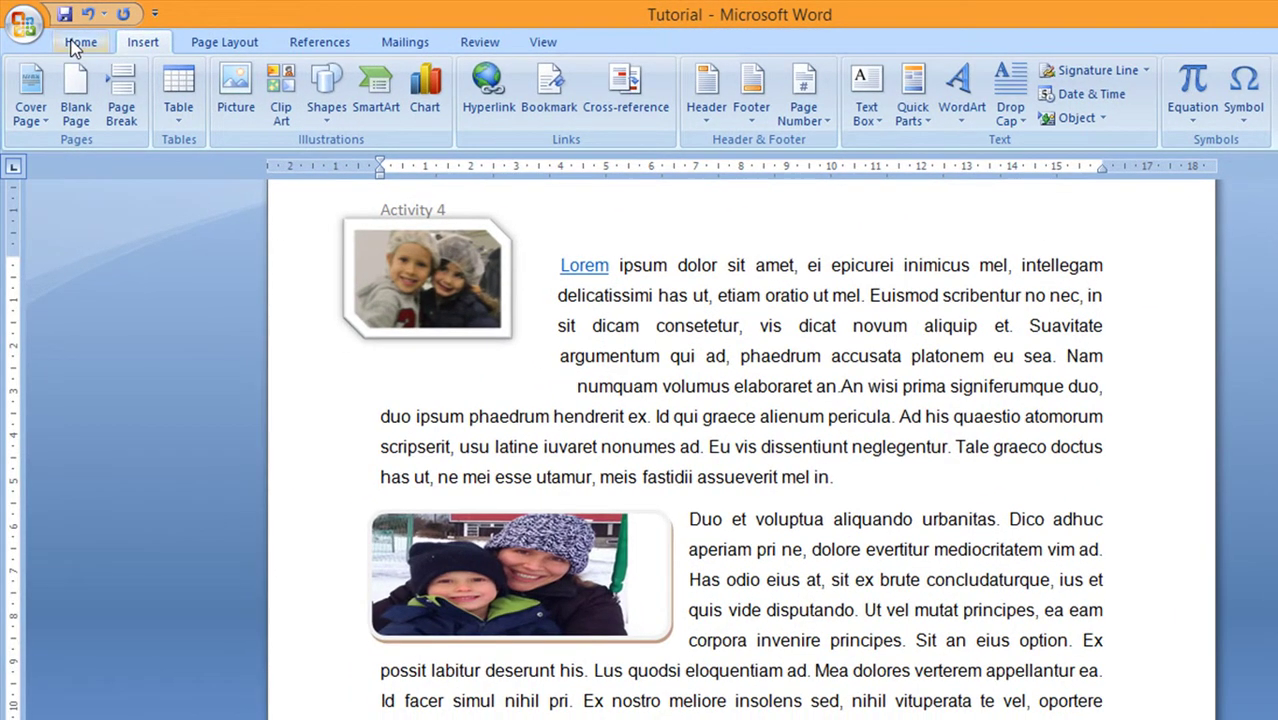
# Step: Bring up the ReportDigitalDivide window, maximise it and scroll up to its title
pyautogui.click(78, 43)
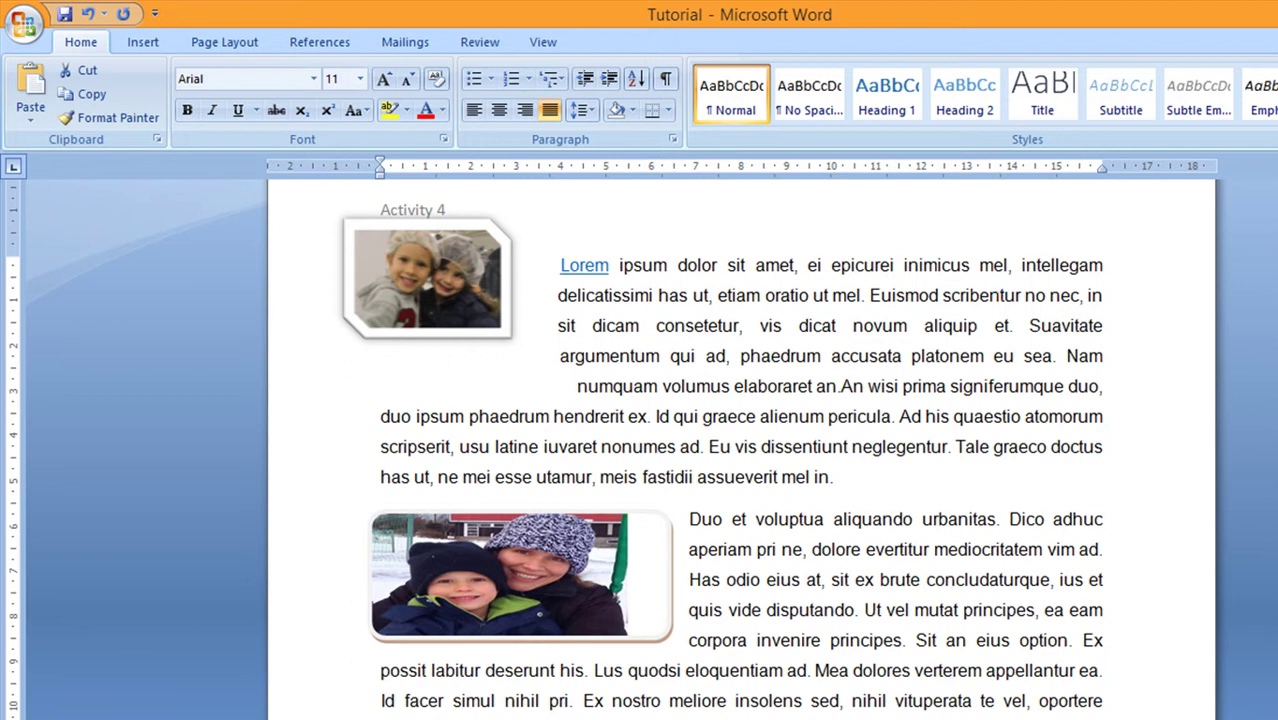
pyautogui.moveTo(290, 718)
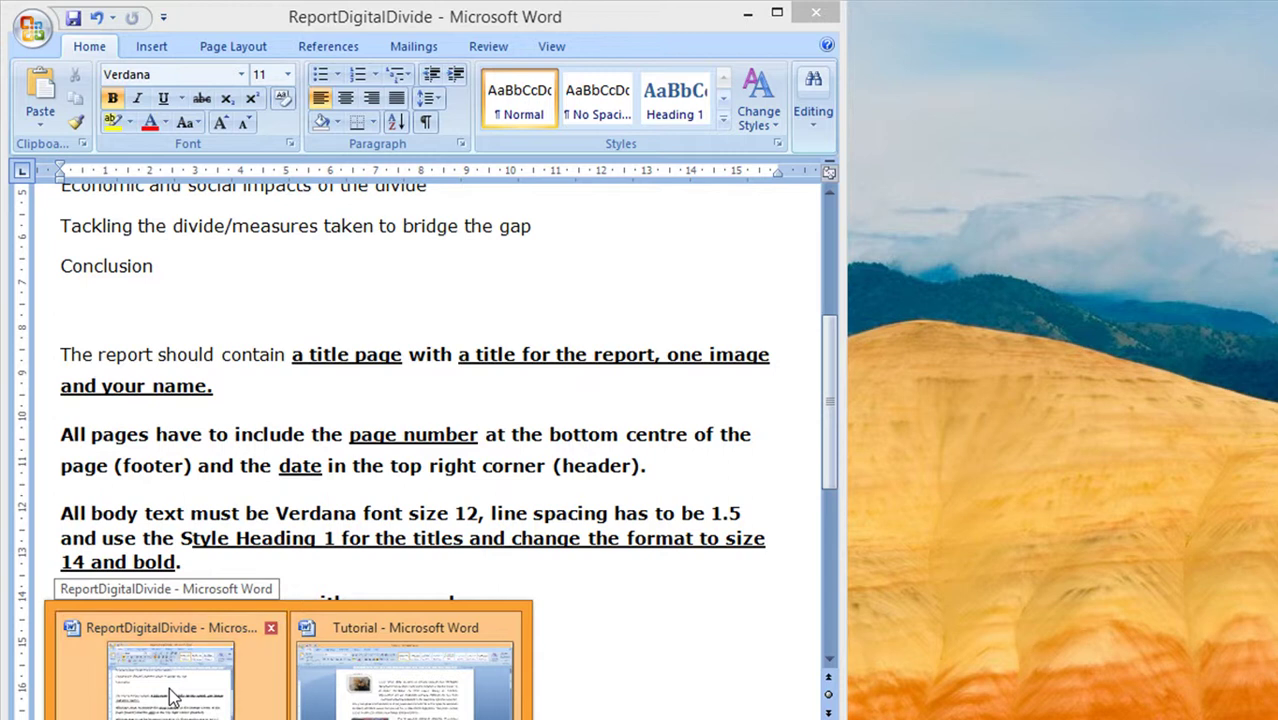
pyautogui.click(172, 697)
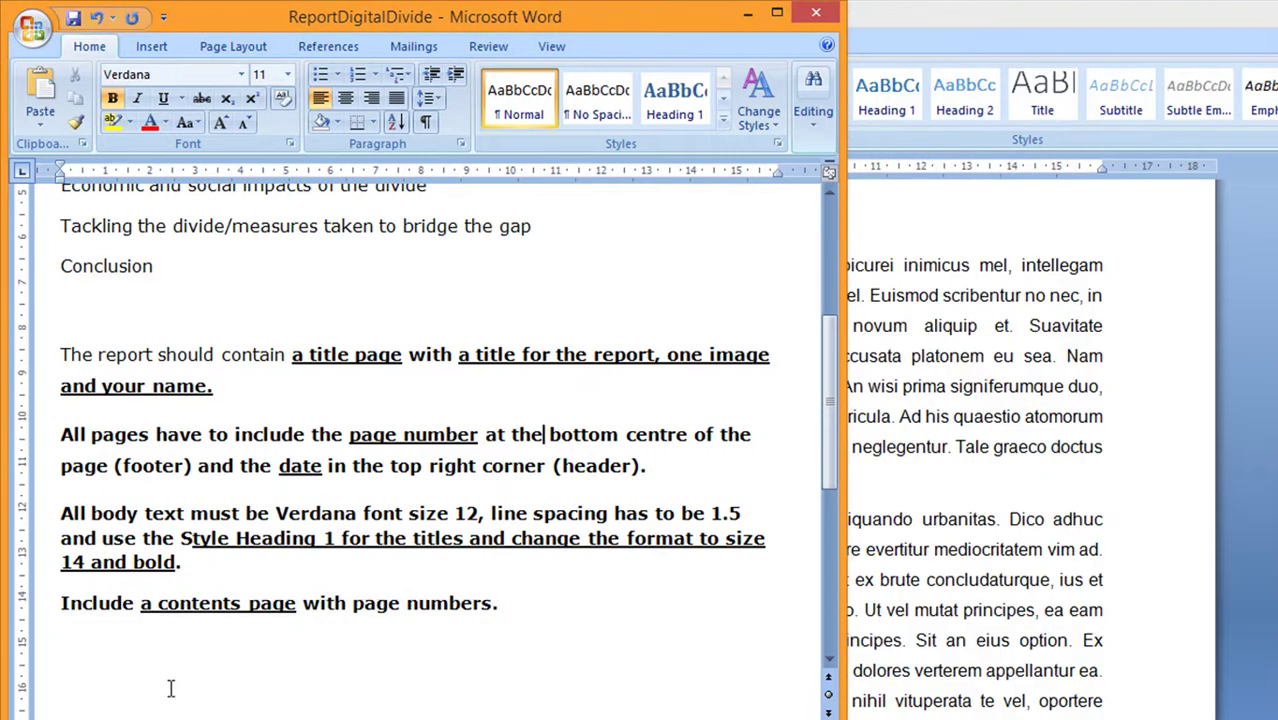
pyautogui.click(777, 18)
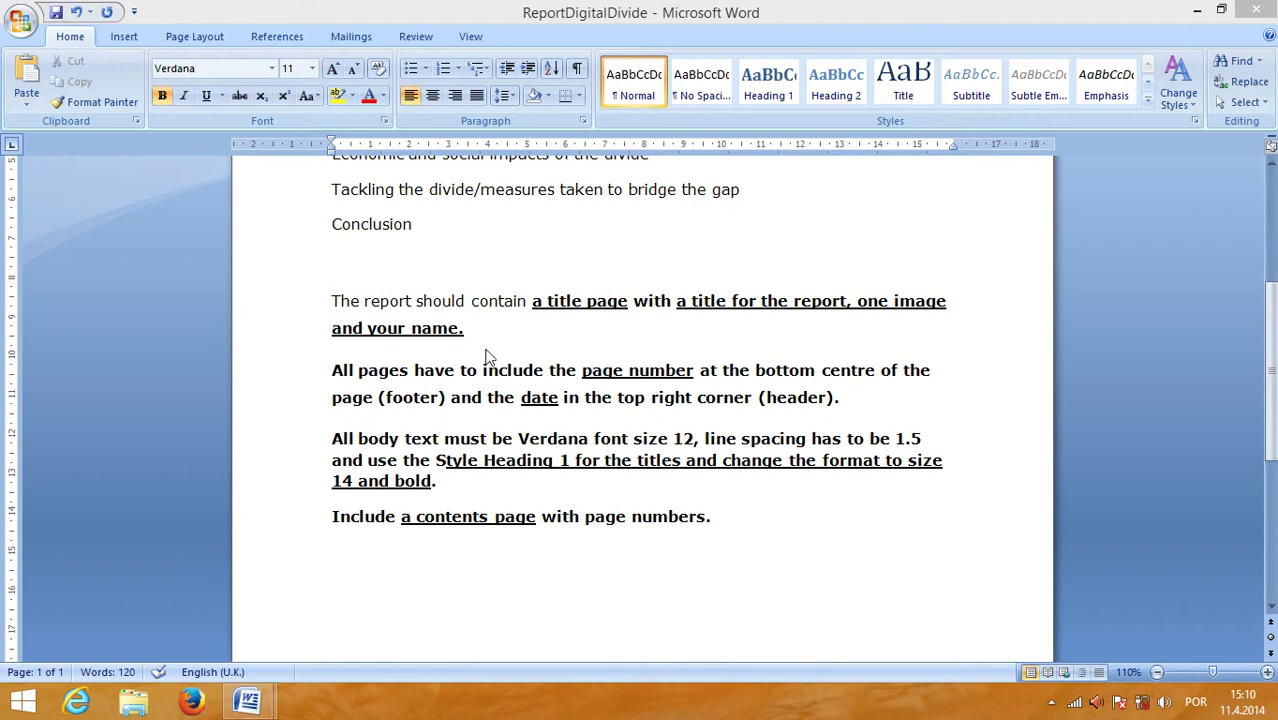
pyautogui.scroll(6, 502, 355)
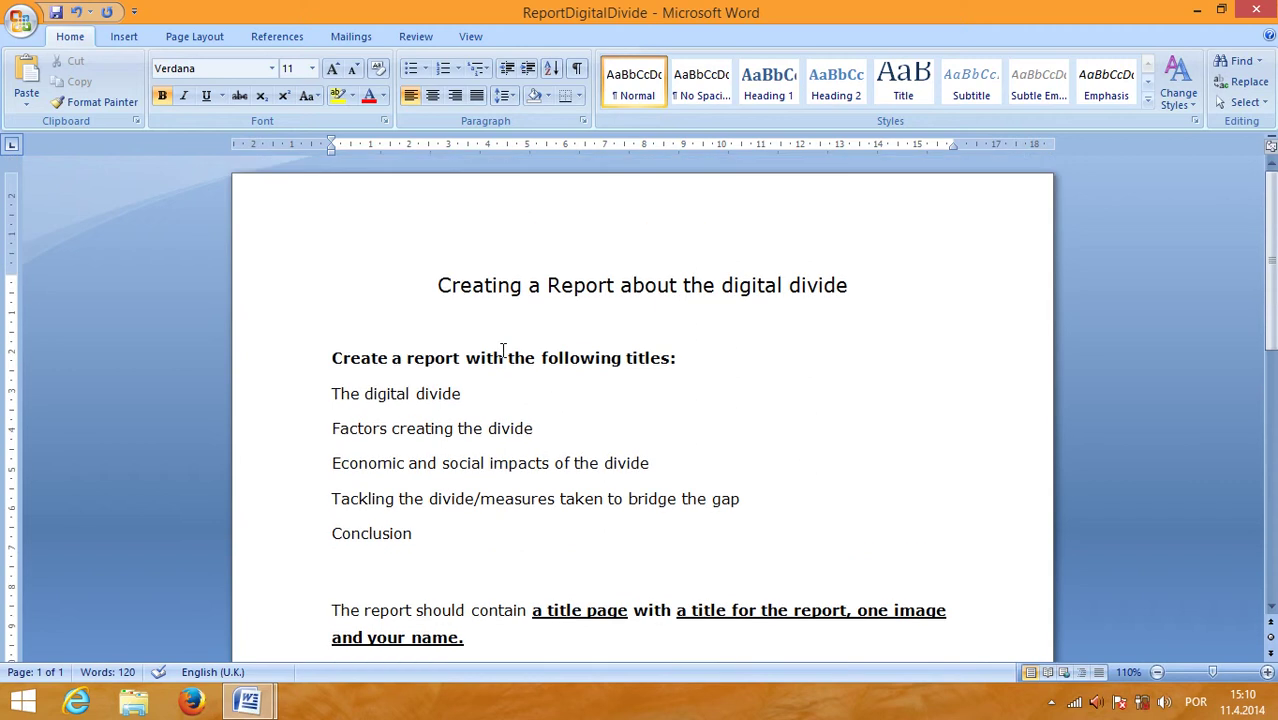
# Step: Insert a page break before the report title to push it onto page 2
pyautogui.click(437, 285)
pyautogui.hotkey('ctrl', 'Return')
pyautogui.scroll(10, 437, 283)
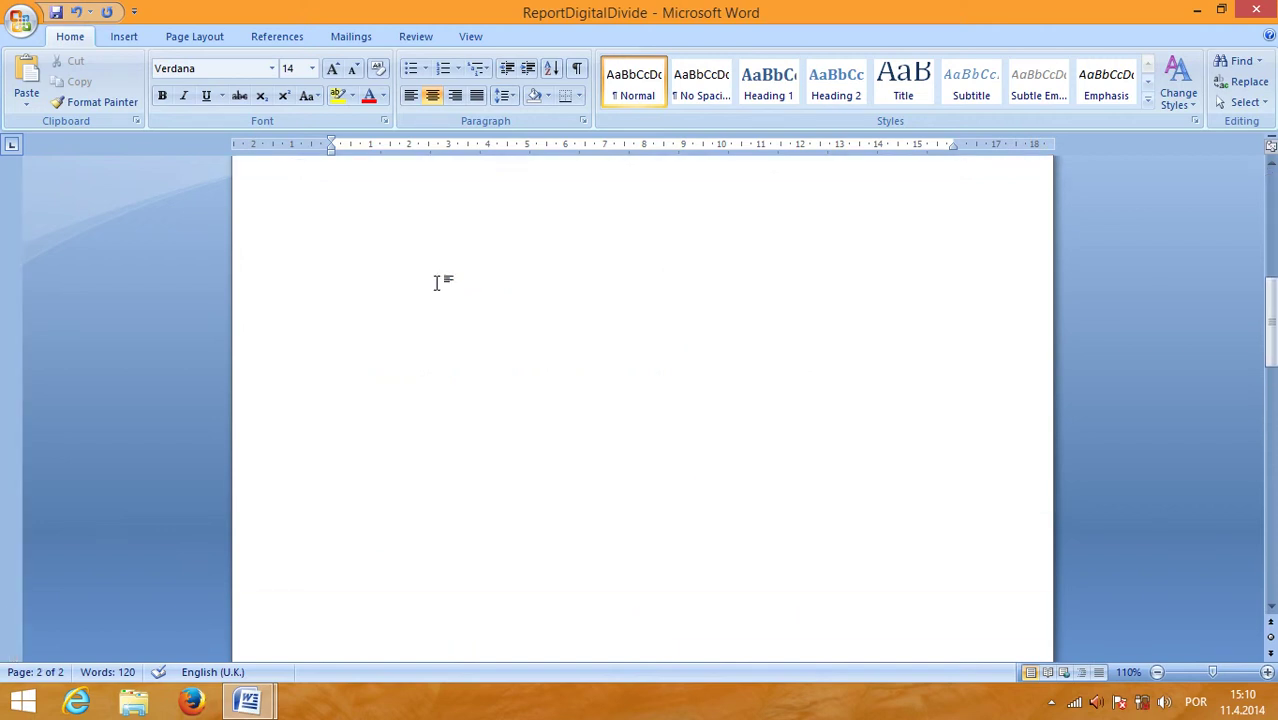
pyautogui.scroll(1, 437, 283)
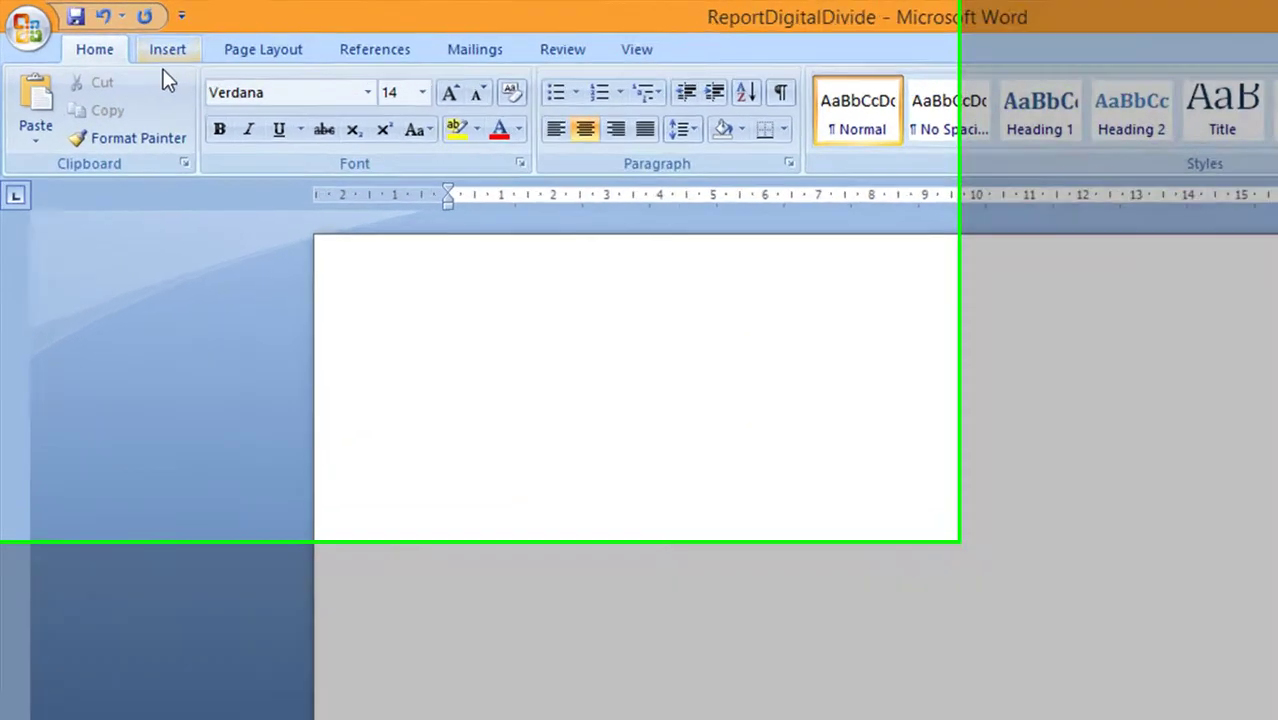
# Step: Browse the Cover Page gallery and close it without choosing a design
pyautogui.click(135, 40)
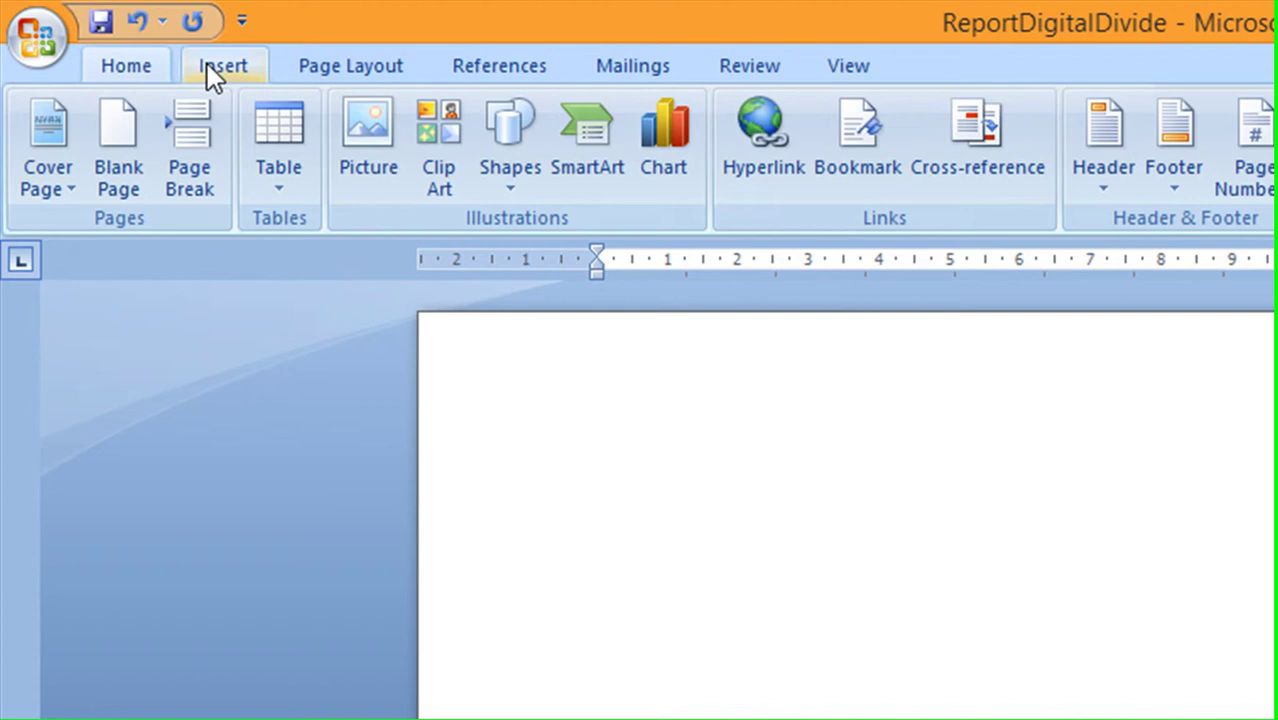
pyautogui.click(80, 196)
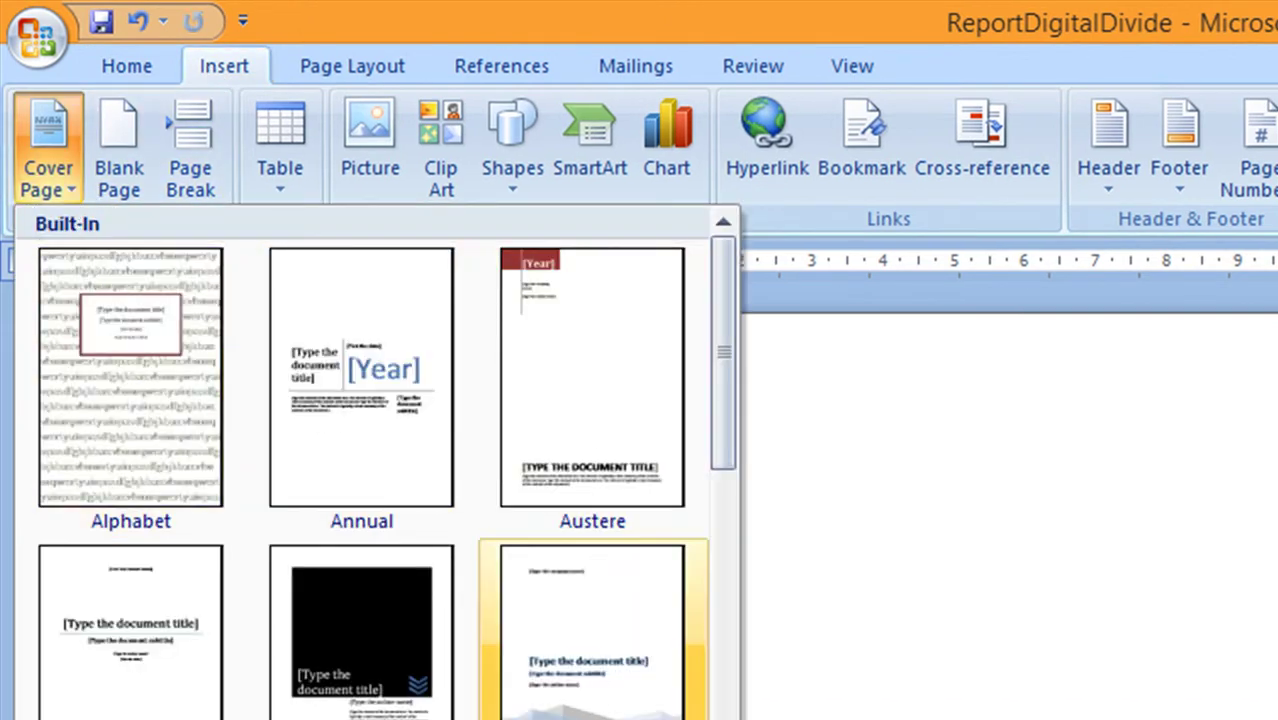
pyautogui.moveTo(723, 360); pyautogui.dragTo(748, 314)
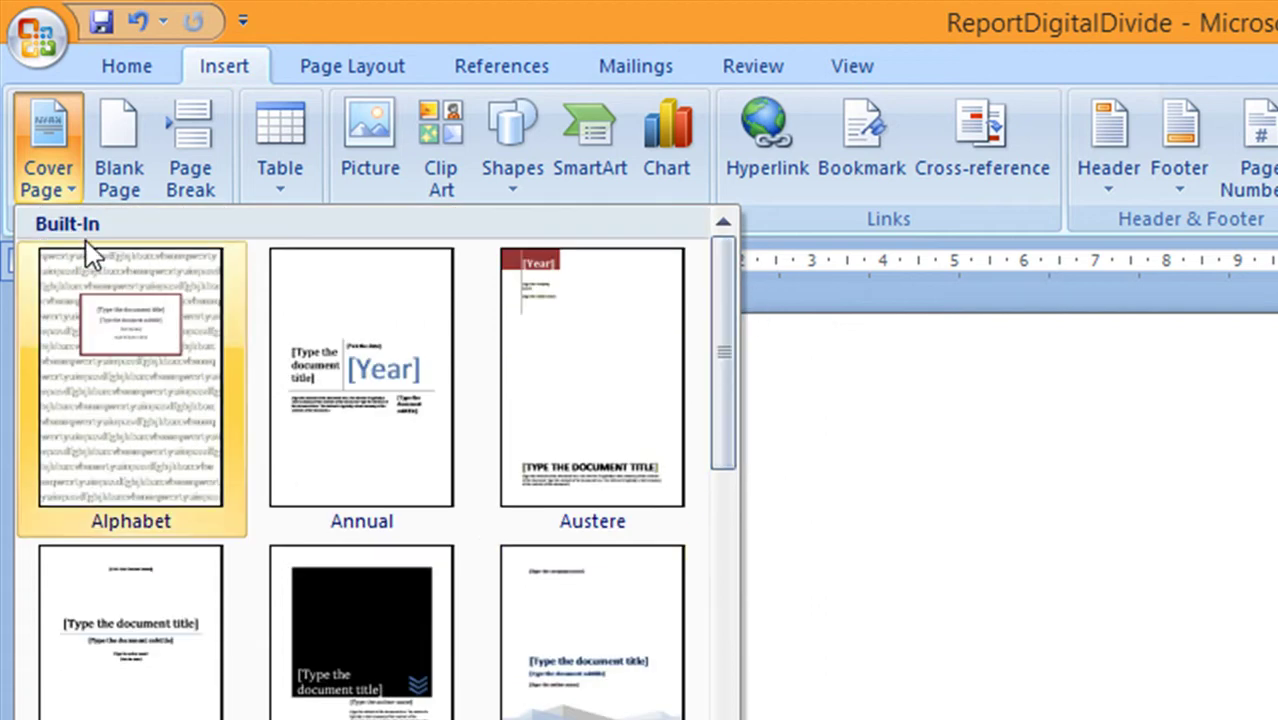
pyautogui.click(62, 182)
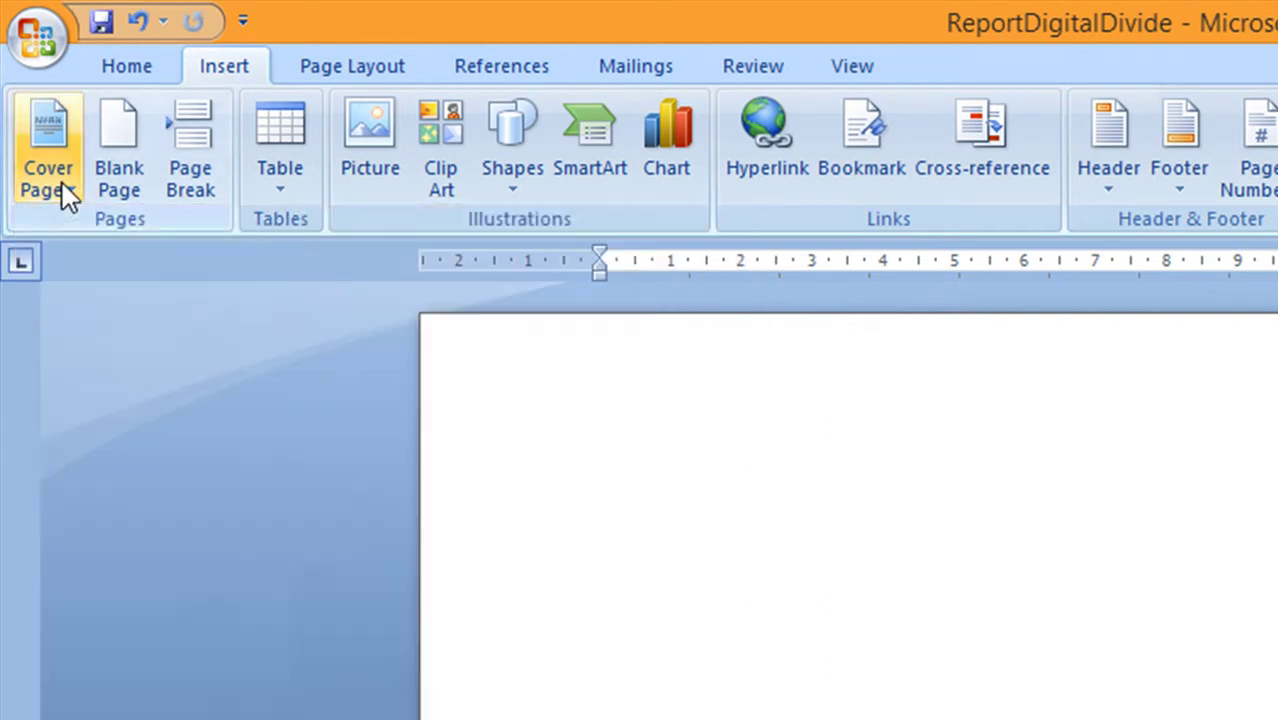
pyautogui.click(126, 68)
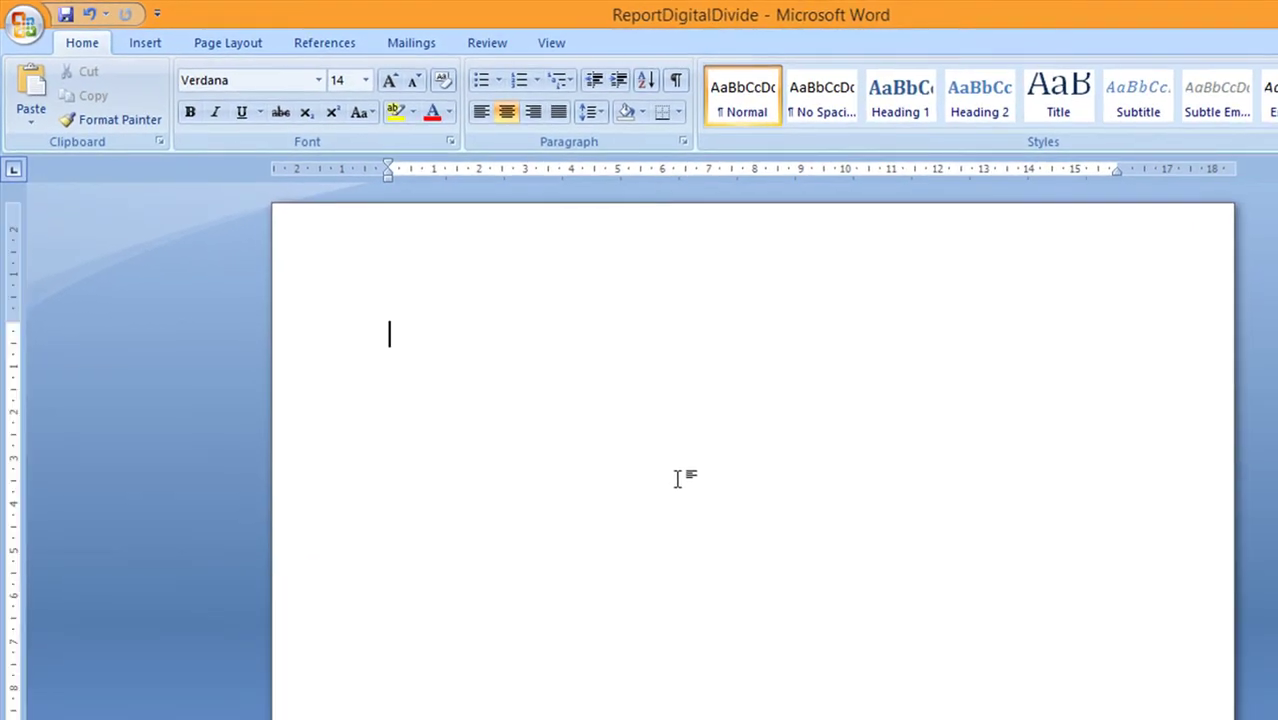
# Step: Move the report title line from page 2 to the top of the blank first page
pyautogui.scroll(-10, 686, 458)
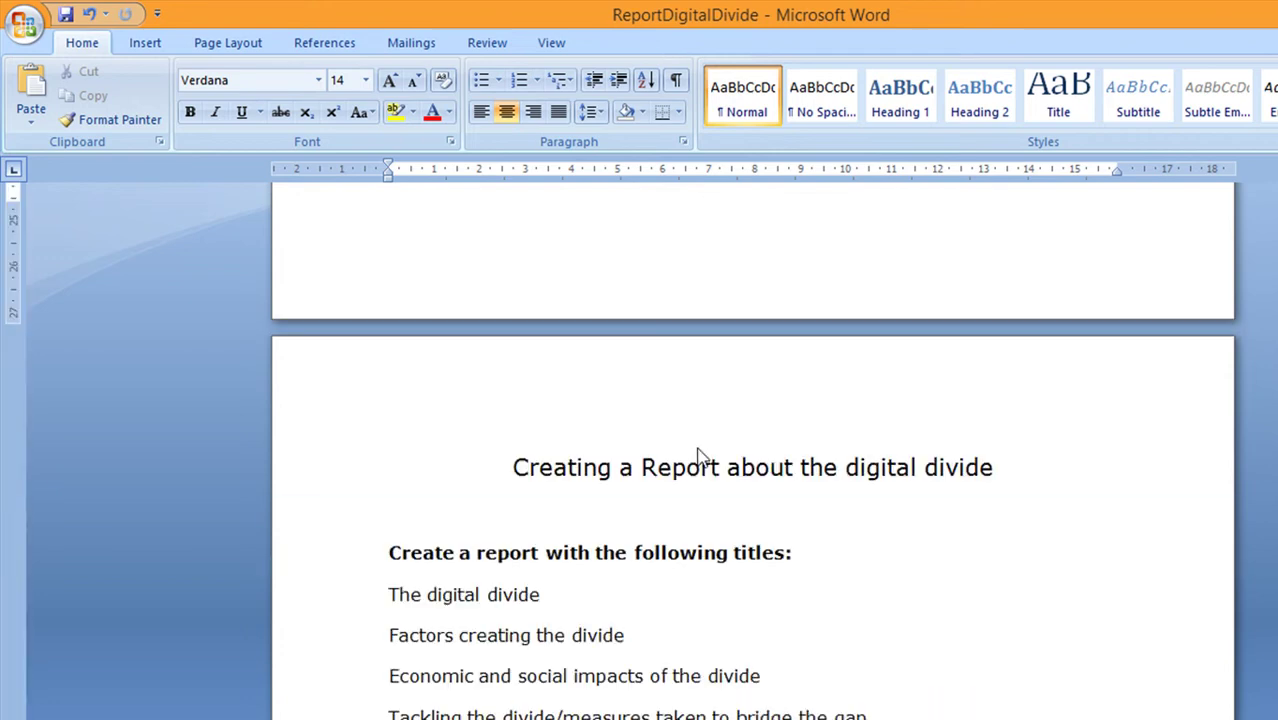
pyautogui.moveTo(481, 478); pyautogui.dragTo(1021, 460)
pyautogui.hotkey('ctrl', 'c')
pyautogui.press('Delete')
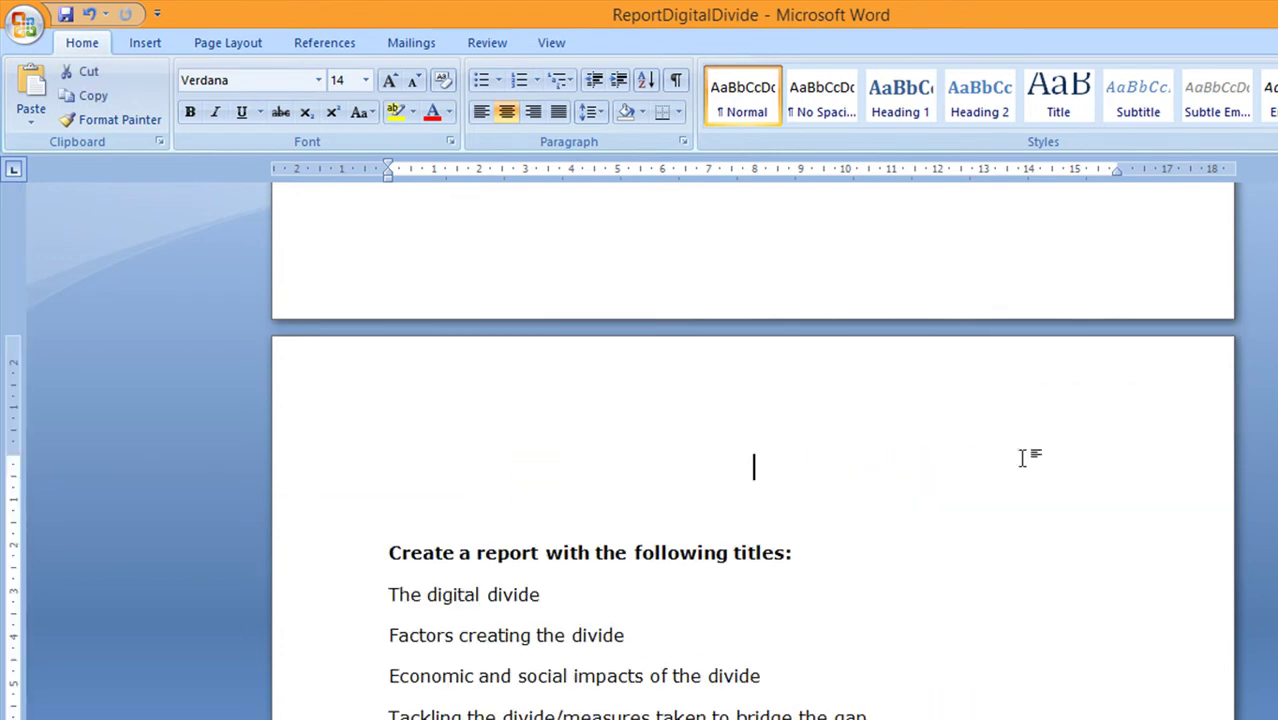
pyautogui.scroll(5, 1022, 458)
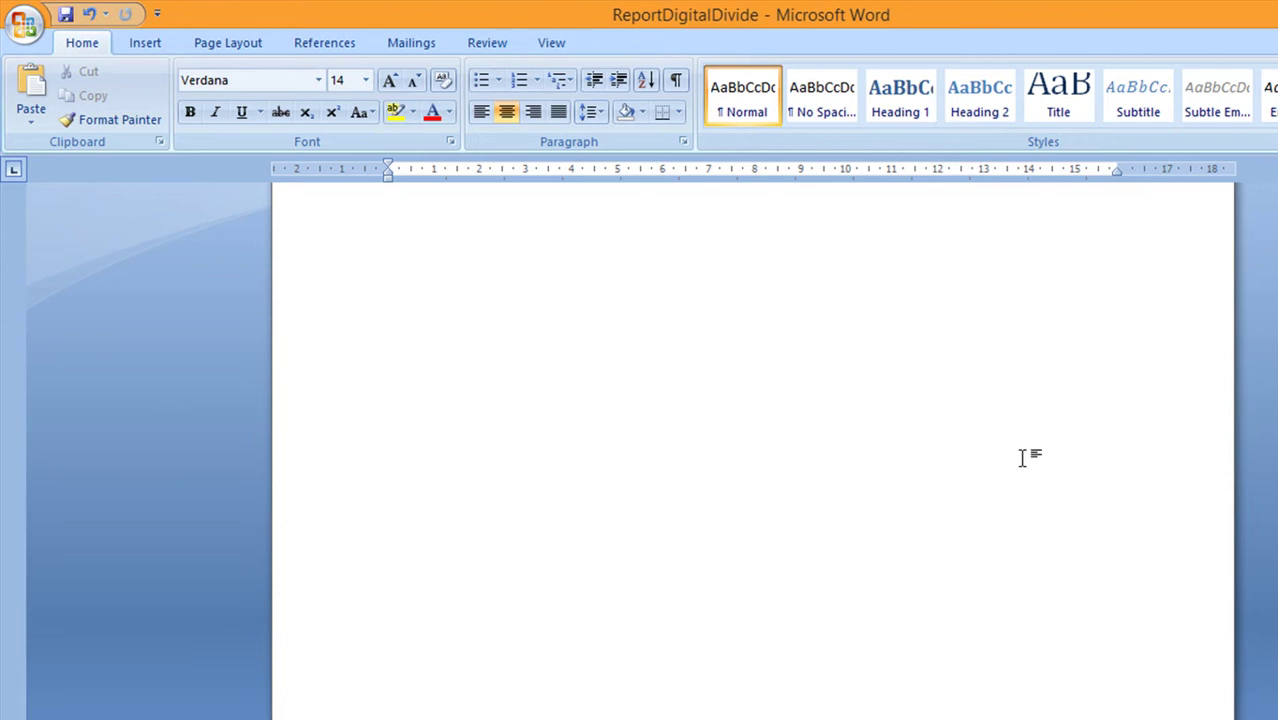
pyautogui.hotkey('ctrl', 'Home')
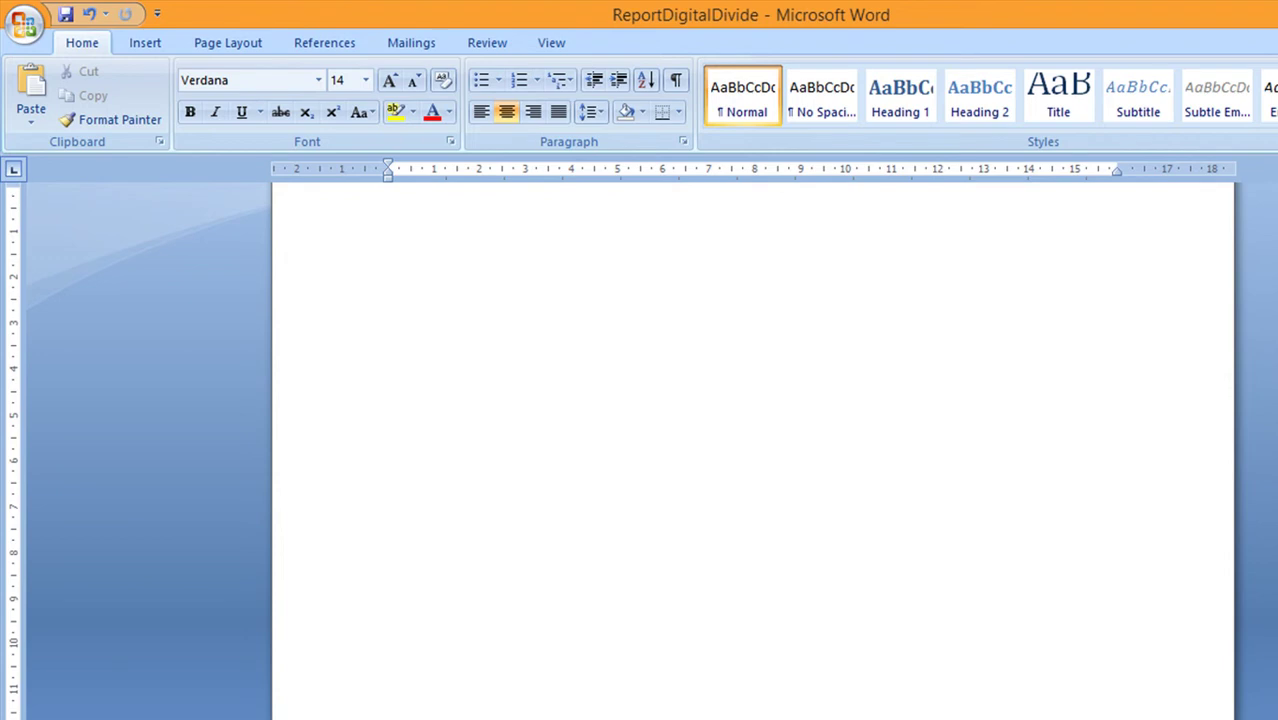
pyautogui.hotkey('ctrl', 'v')
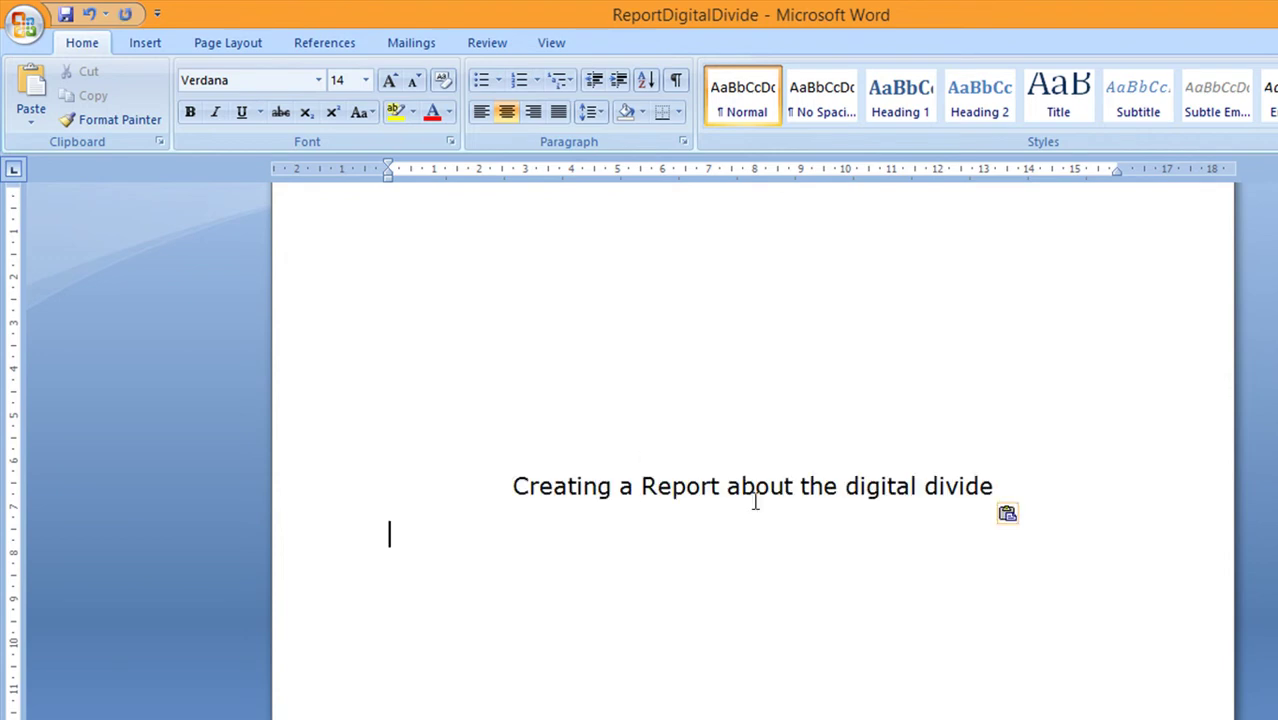
# Step: Shorten the title to 'The digital divide' and add a new line below it
pyautogui.moveTo(802, 487); pyautogui.dragTo(726, 490)
pyautogui.click(809, 486)
pyautogui.click(490, 494)
pyautogui.hotkey('shift', 'Right')
pyautogui.hotkey('shift', 'Right')
pyautogui.hotkey('shift', 'Right')
pyautogui.hotkey('shift', 'Right')
pyautogui.hotkey('shift', 'Right')
pyautogui.hotkey('shift', 'Right')
pyautogui.hotkey('shift', 'Right')
pyautogui.hotkey('shift', 'Right')
pyautogui.hotkey('shift', 'Right')
pyautogui.hotkey('shift', 'Right')
pyautogui.hotkey('shift', 'Right')
pyautogui.hotkey('shift', 'Right')
pyautogui.hotkey('shift', 'Right')
pyautogui.hotkey('shift', 'Right')
pyautogui.hotkey('shift', 'Right')
pyautogui.hotkey('shift', 'Right')
pyautogui.hotkey('shift', 'Right')
pyautogui.hotkey('shift', 'Right')
pyautogui.hotkey('shift', 'Right')
pyautogui.hotkey('shift', 'Right')
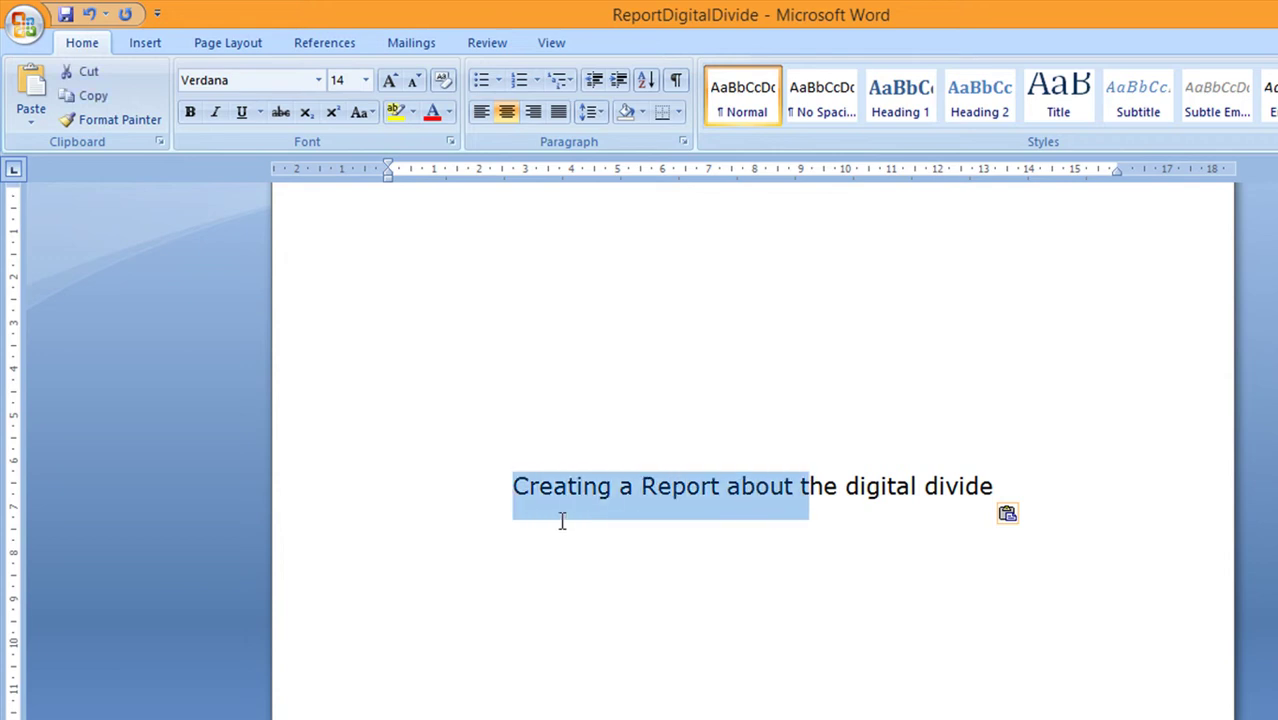
pyautogui.write('T')
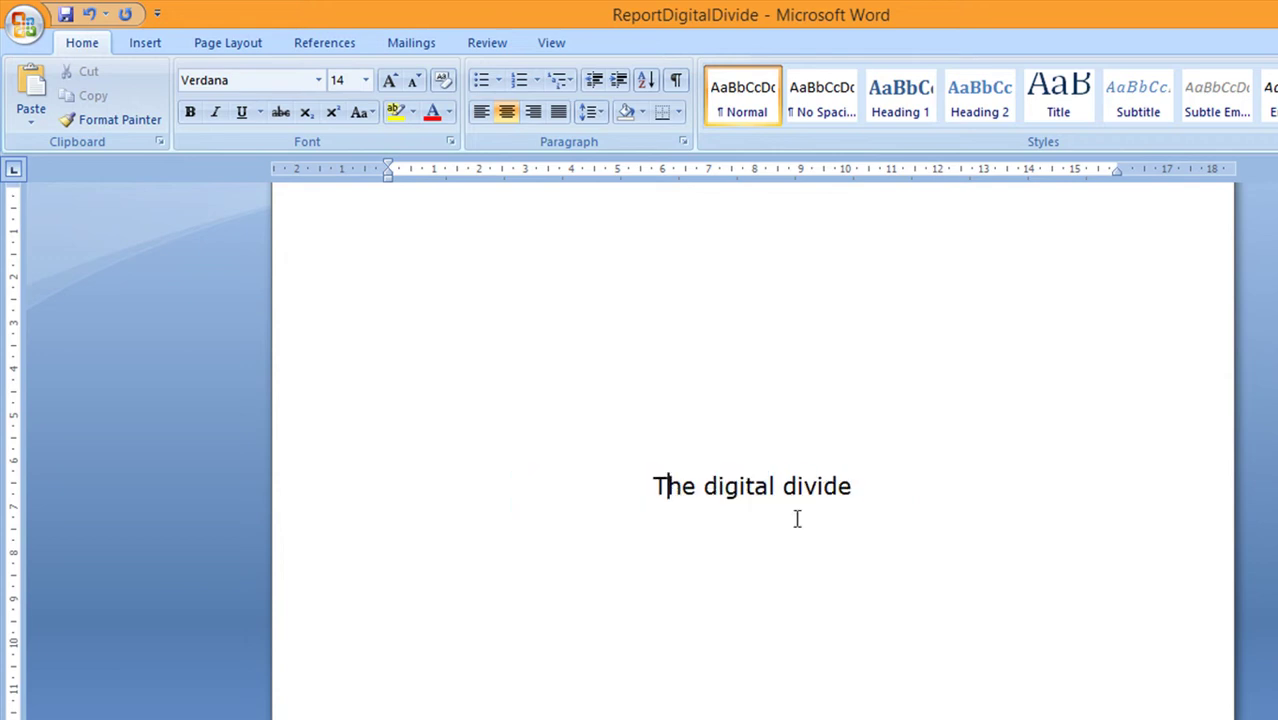
pyautogui.scroll(-1, 810, 525)
pyautogui.click(895, 428)
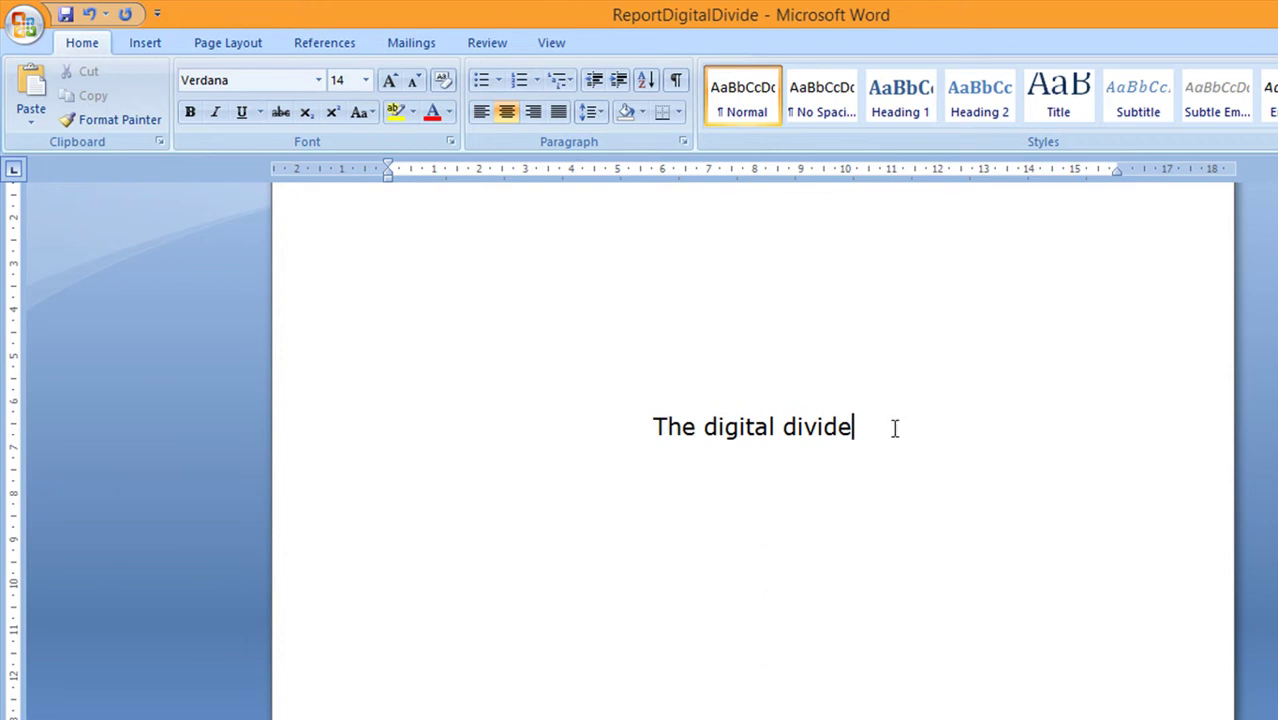
pyautogui.press('Return')
# Step: Insert the DigitalDivide picture and enlarge it proportionally
pyautogui.click(158, 44)
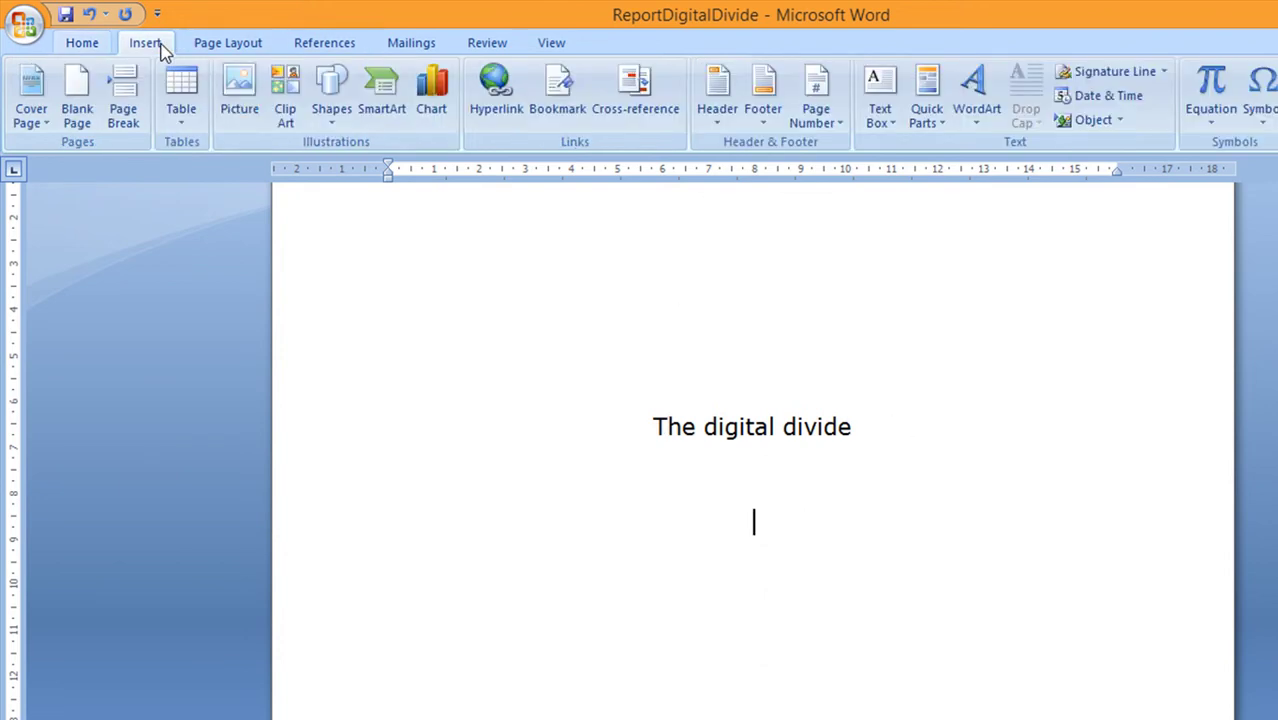
pyautogui.click(236, 100)
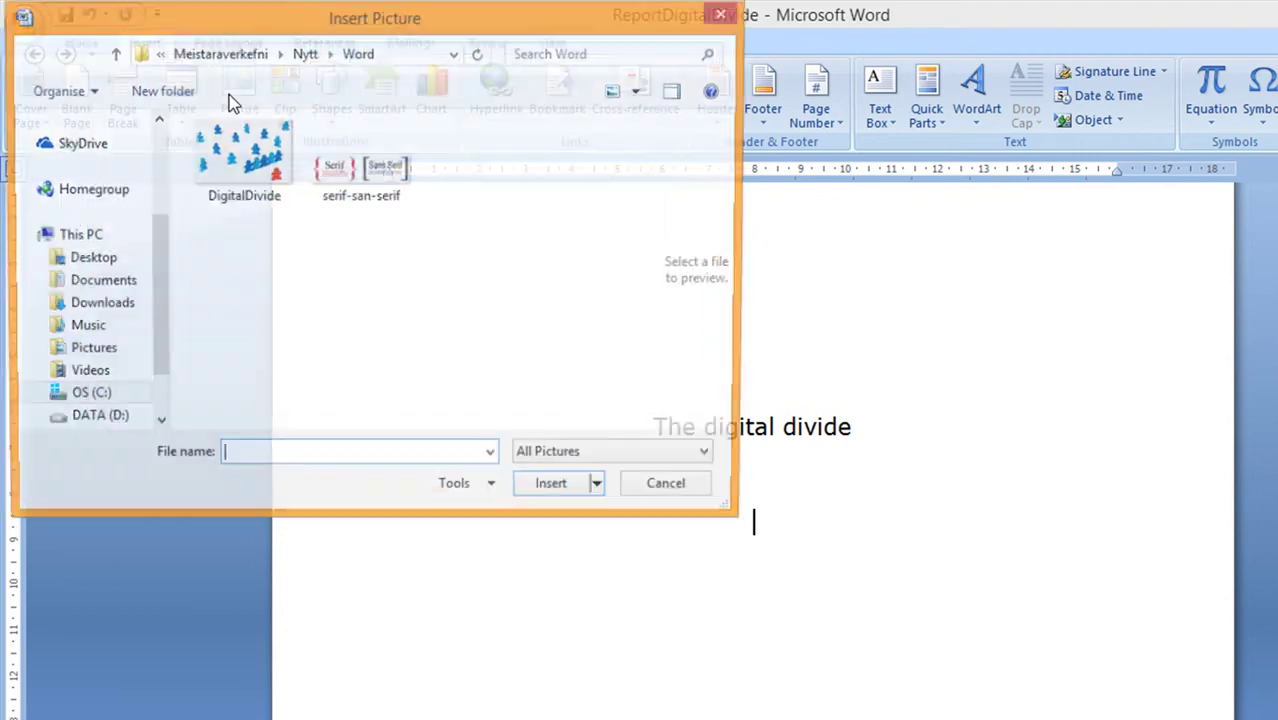
pyautogui.doubleClick(244, 174)
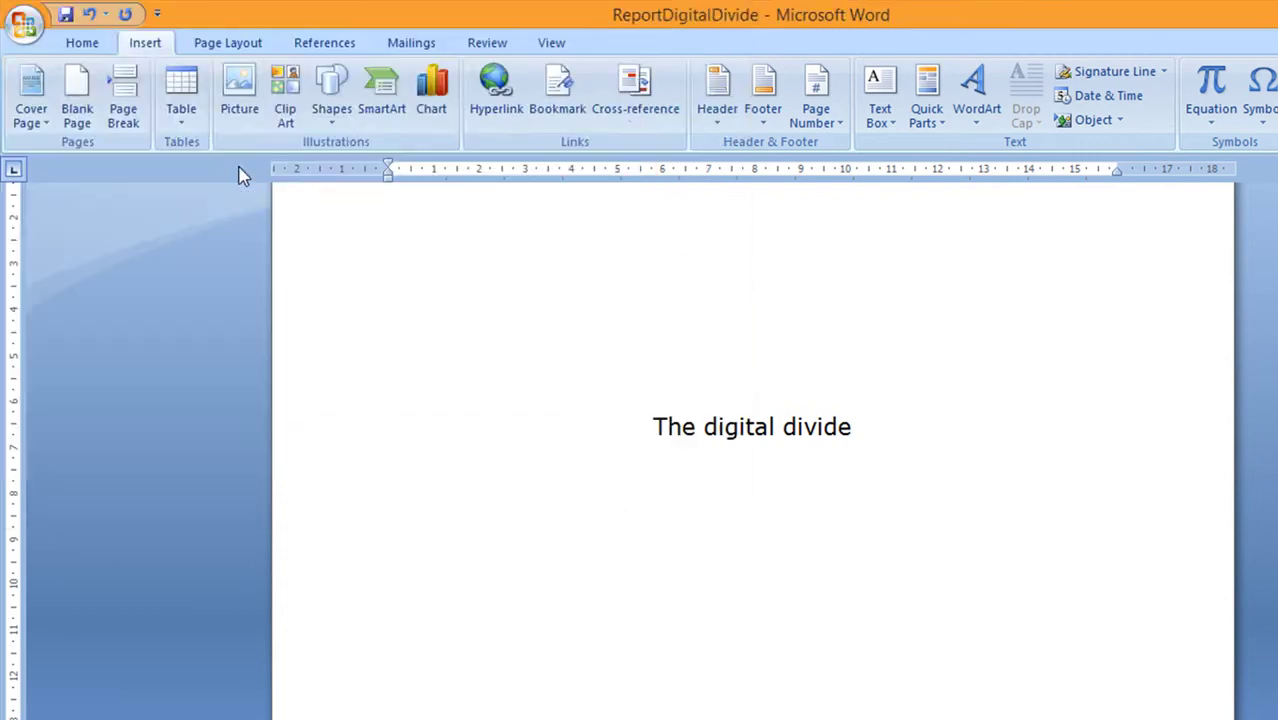
pyautogui.scroll(-3, 910, 605)
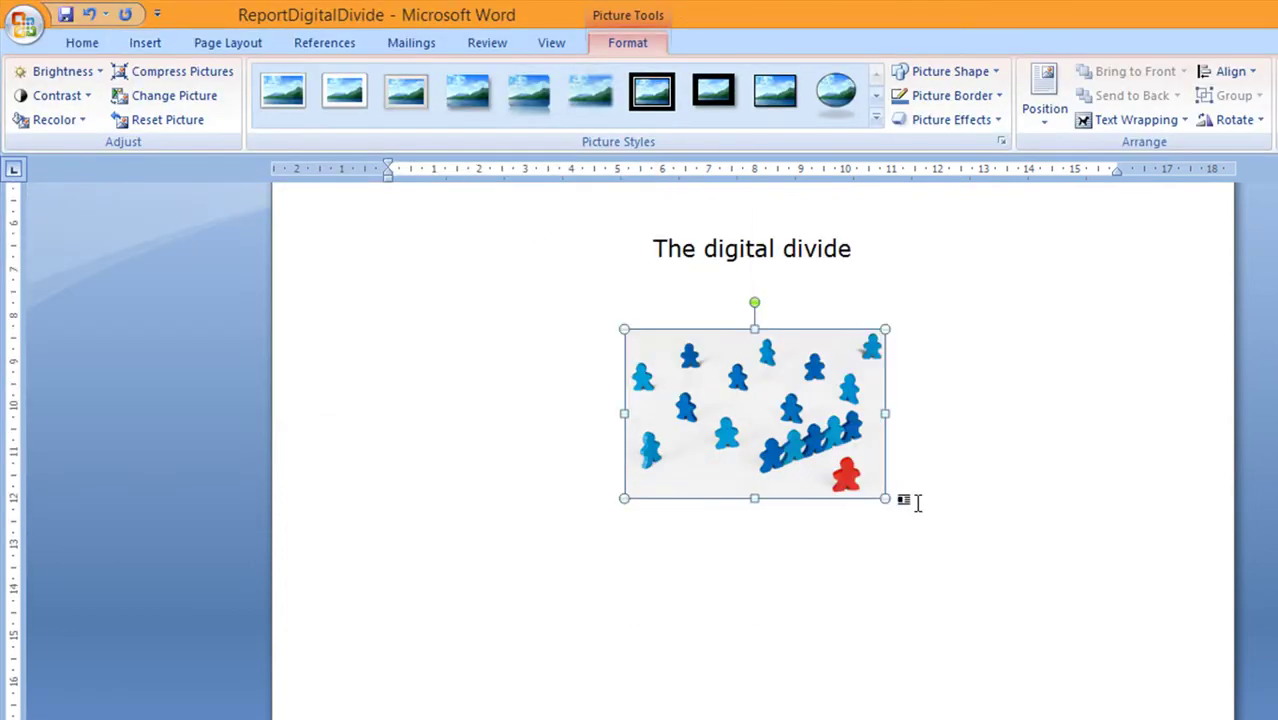
pyautogui.moveTo(884, 502); pyautogui.dragTo(1026, 590)
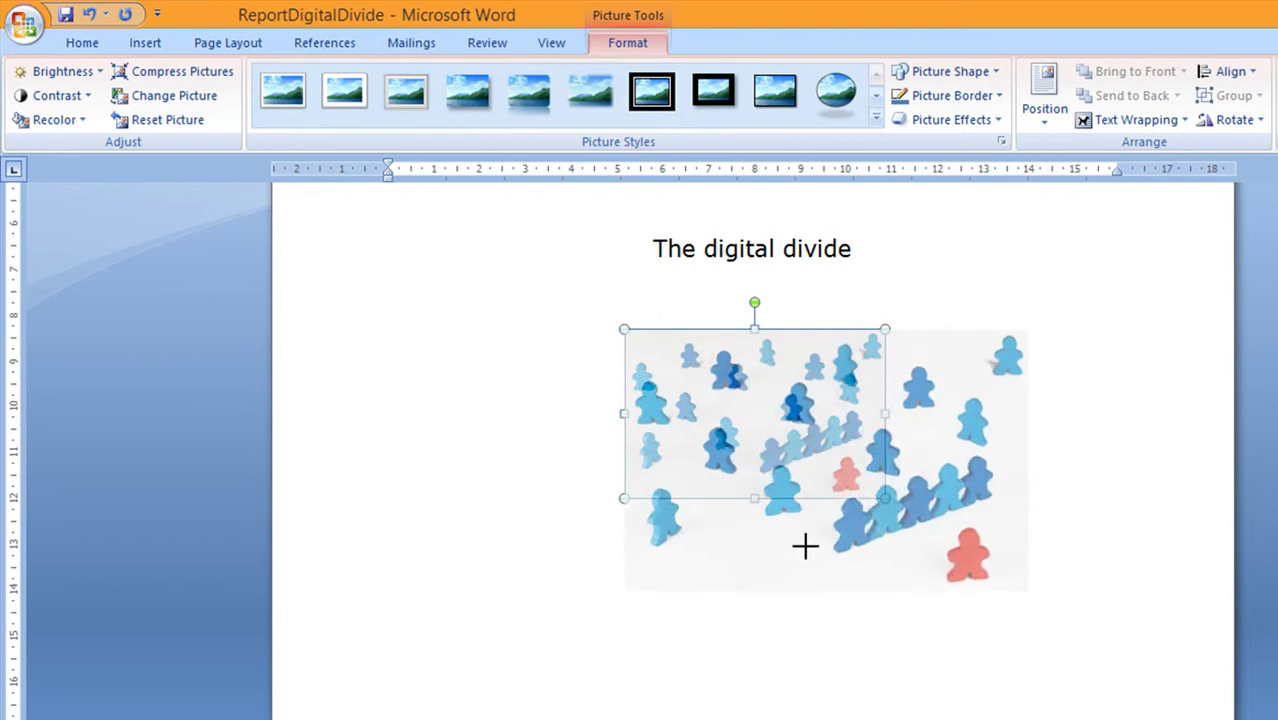
# Step: Wrap the picture Tight and position it centred just below the title
pyautogui.click(1158, 124)
pyautogui.click(1123, 197)
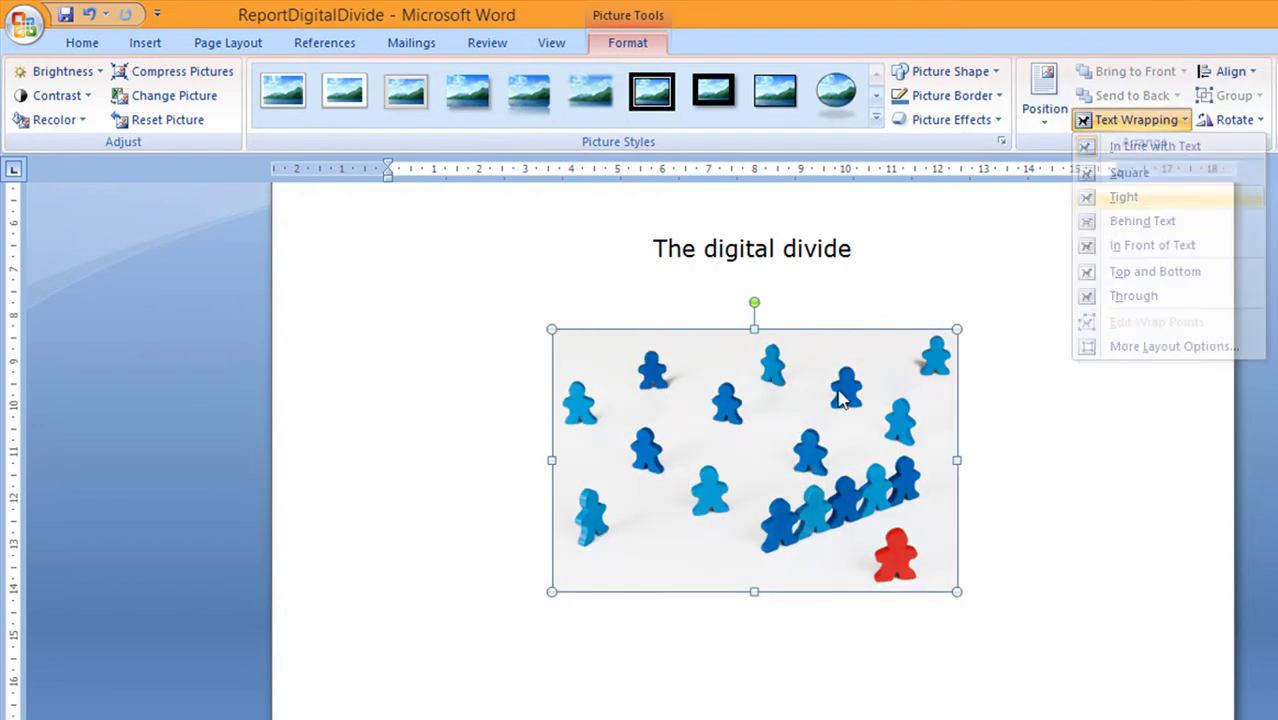
pyautogui.moveTo(750, 434); pyautogui.dragTo(745, 478)
pyautogui.scroll(-1, 1004, 445)
pyautogui.click(972, 232)
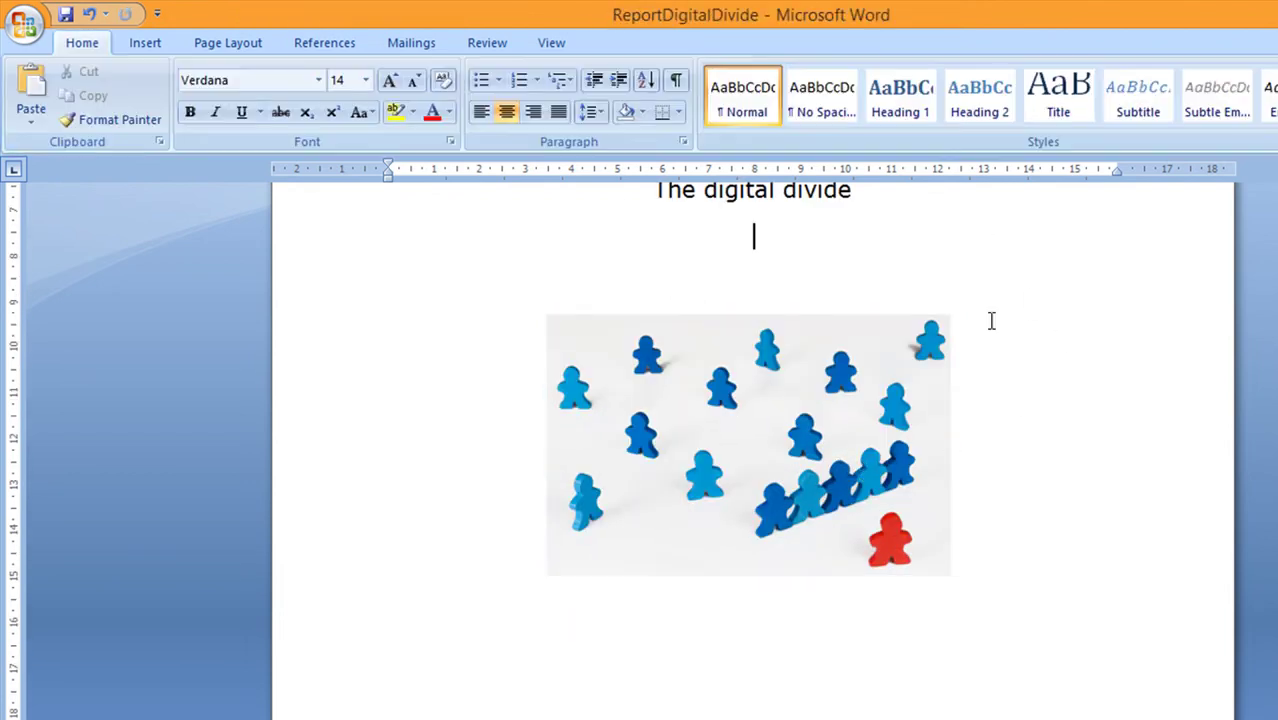
pyautogui.press('Return')
pyautogui.press('Return')
pyautogui.press('Return')
pyautogui.press('Return')
pyautogui.press('Return')
pyautogui.press('Return')
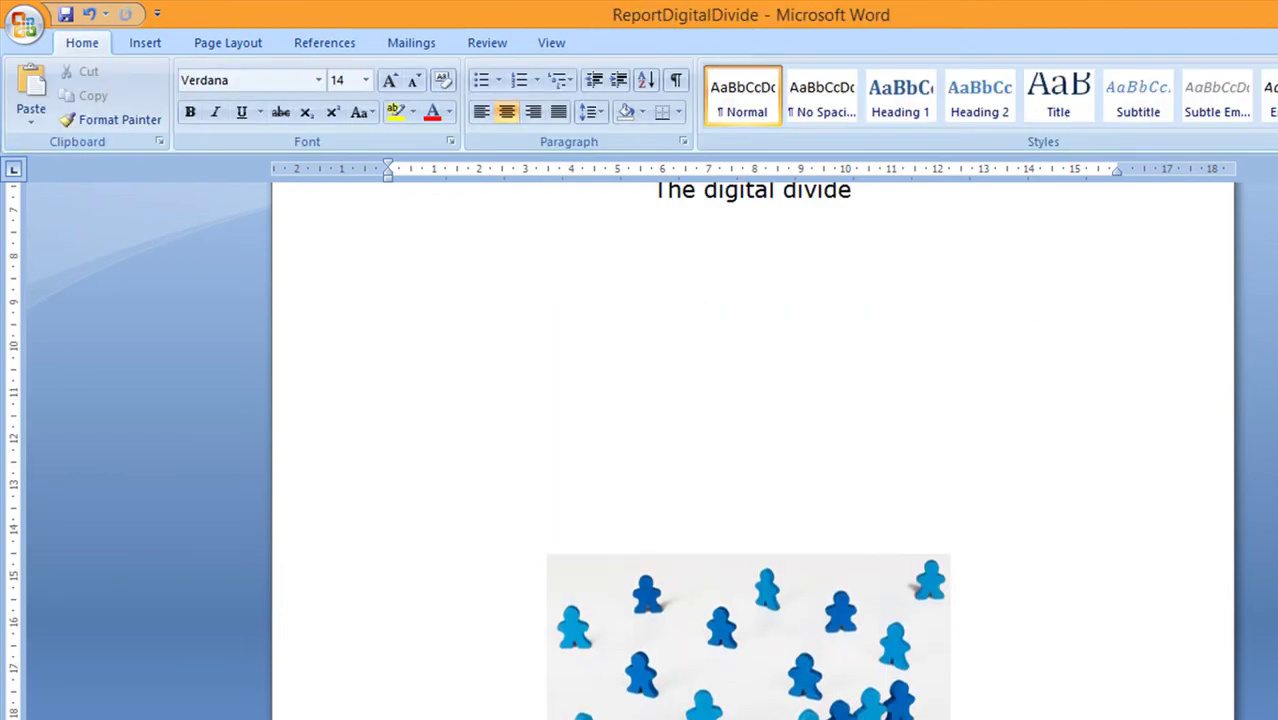
pyautogui.moveTo(823, 607); pyautogui.dragTo(843, 490)
pyautogui.moveTo(825, 412); pyautogui.dragTo(833, 347)
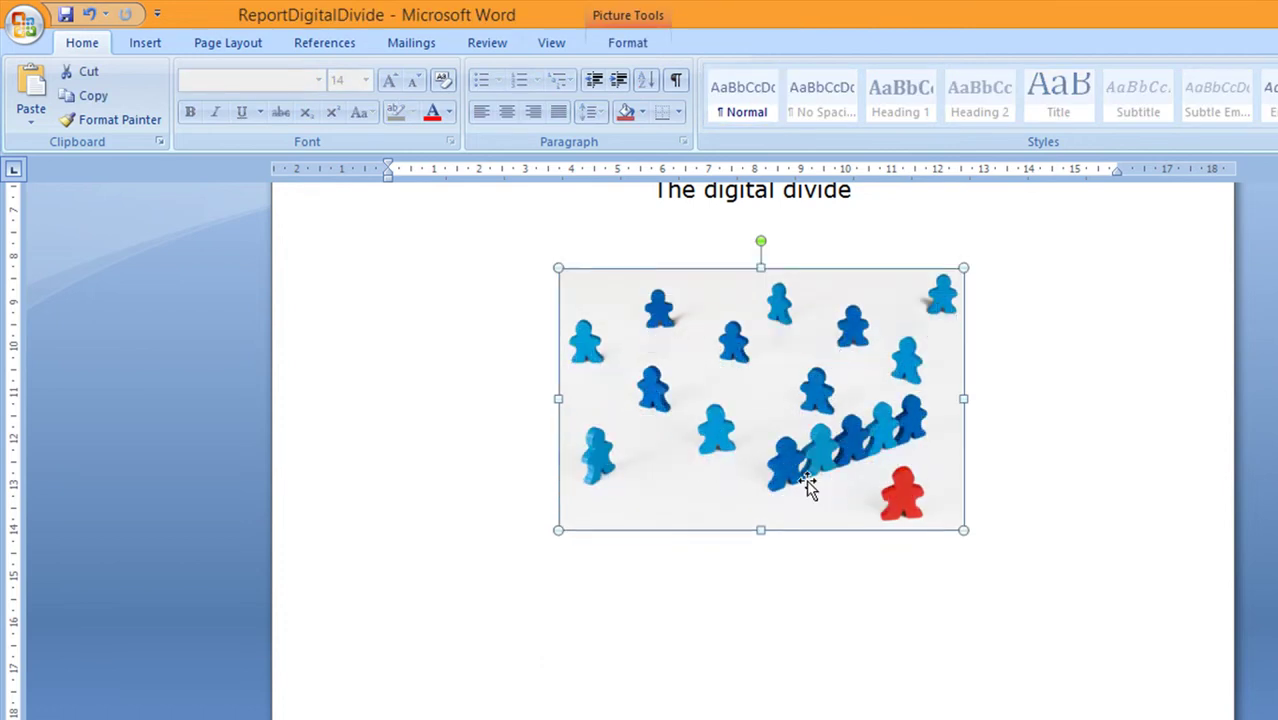
pyautogui.click(761, 630)
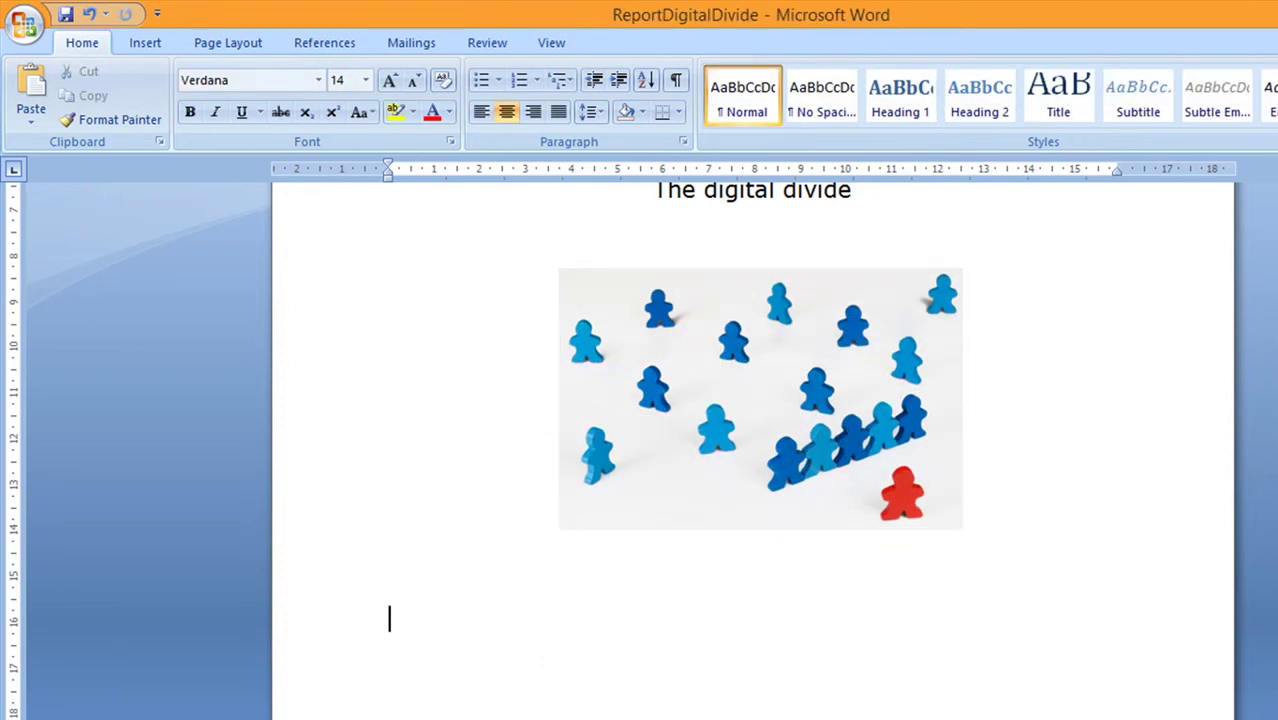
# Step: Type the author's name below the picture and grow the title font to 26 pt
pyautogui.write('Aslaug')
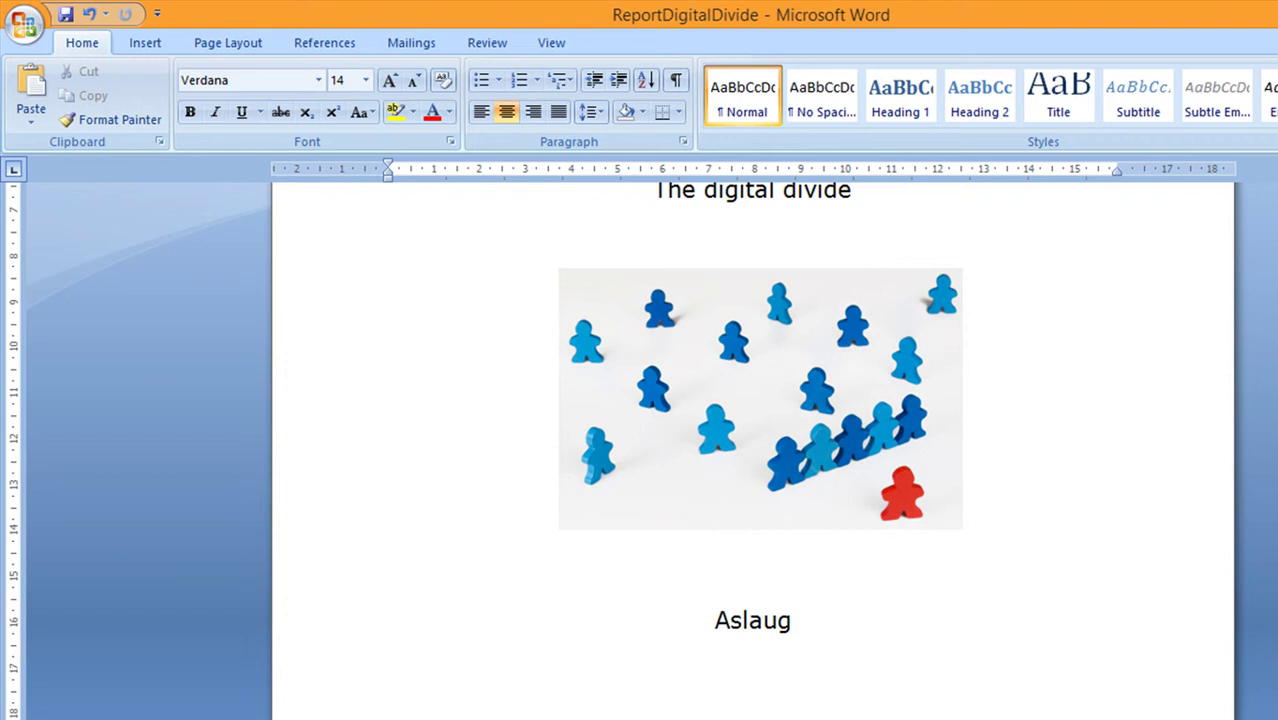
pyautogui.write(' Bjork E')
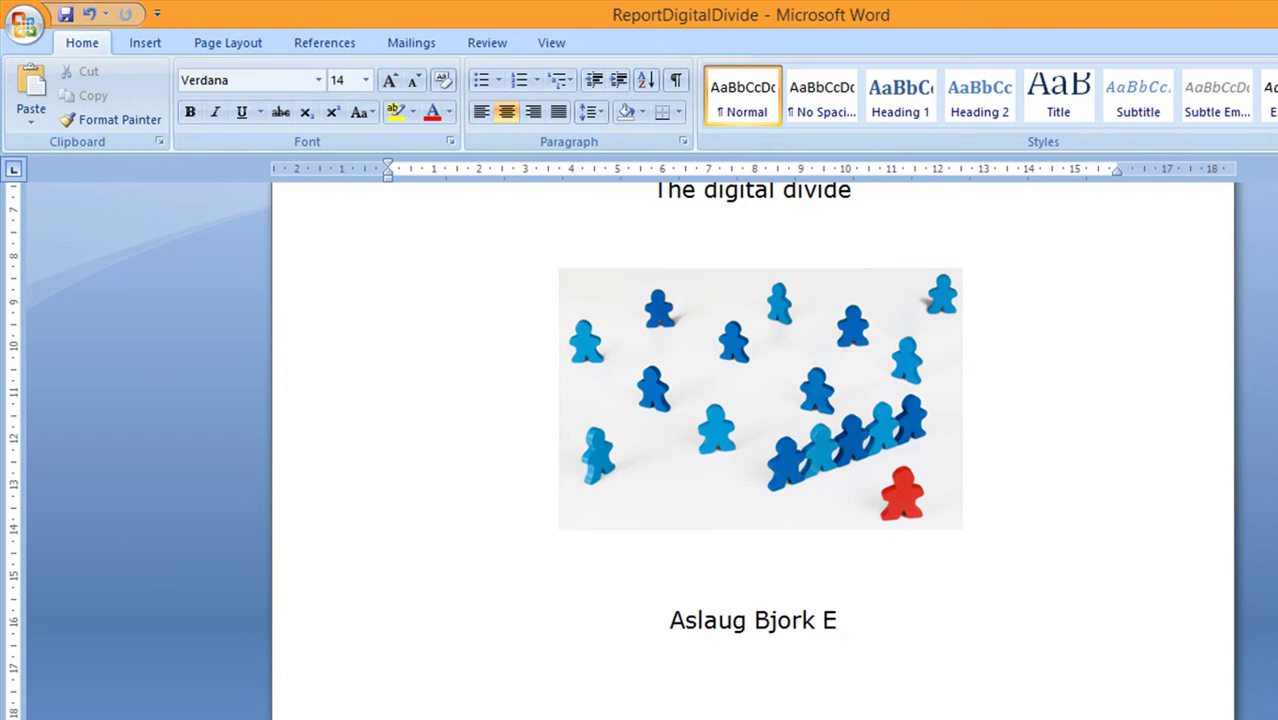
pyautogui.write('ggertsdottir')
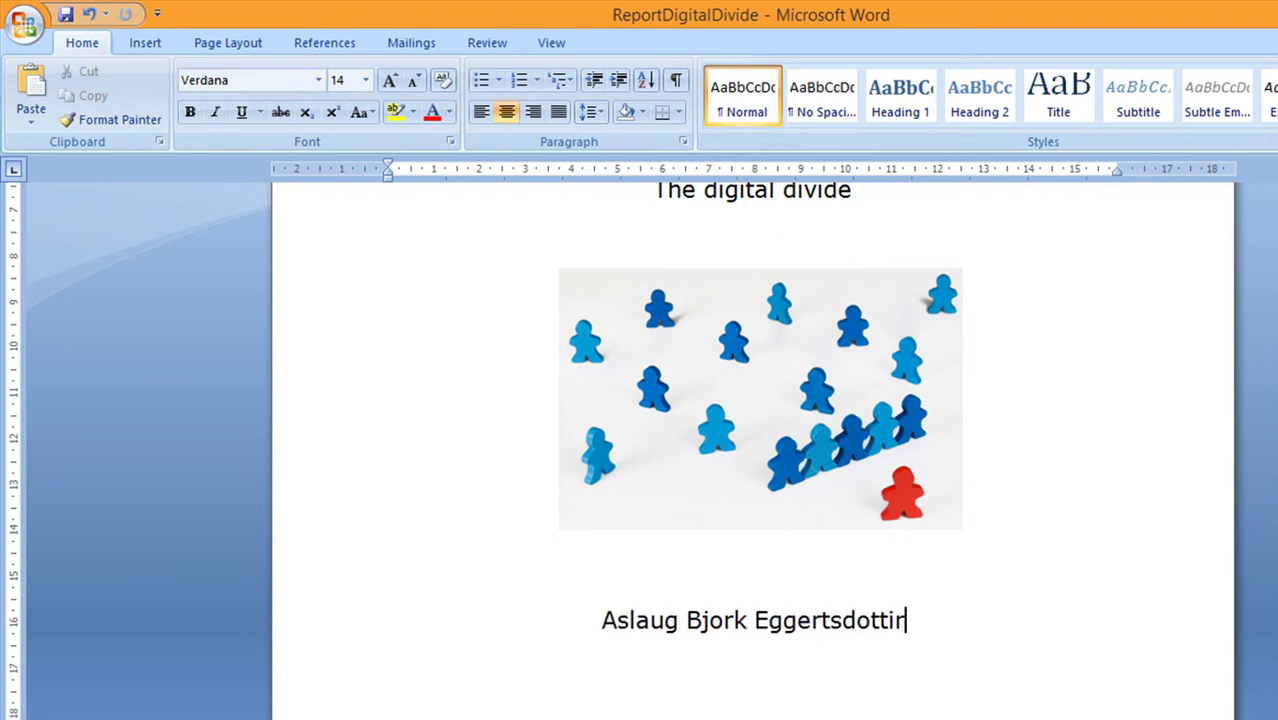
pyautogui.scroll(3, 750, 655)
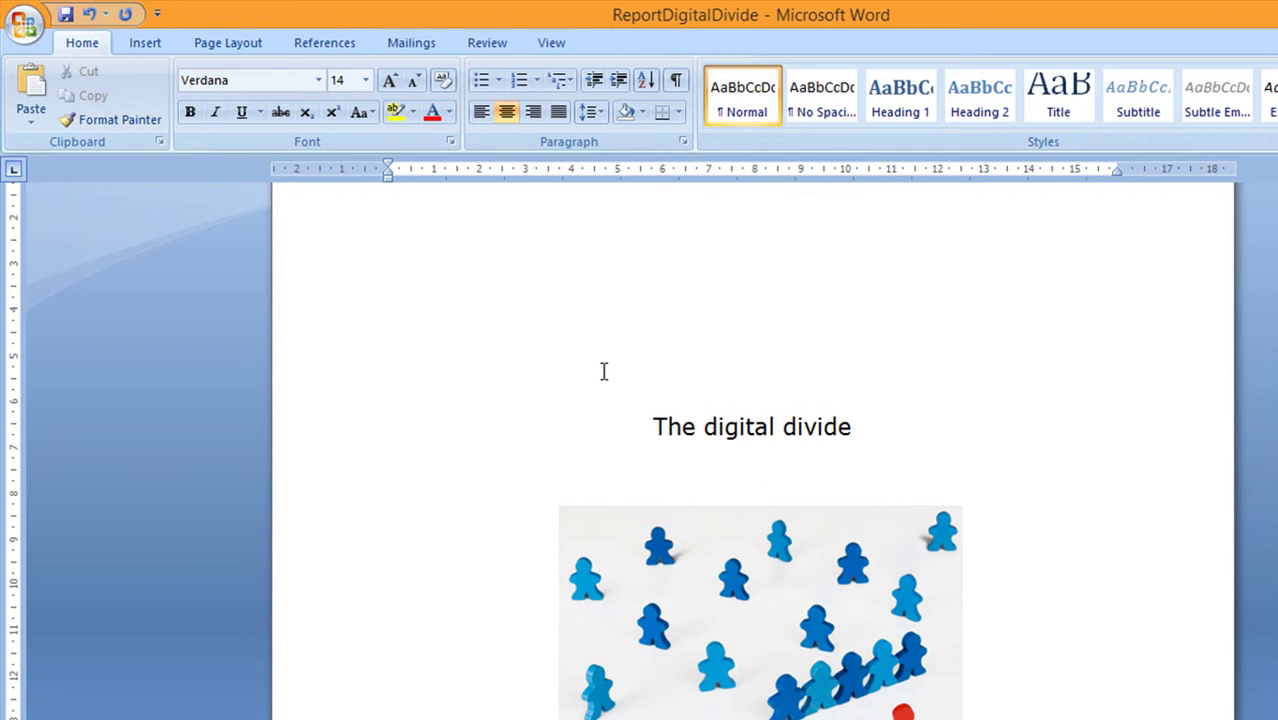
pyautogui.moveTo(637, 438); pyautogui.dragTo(976, 411)
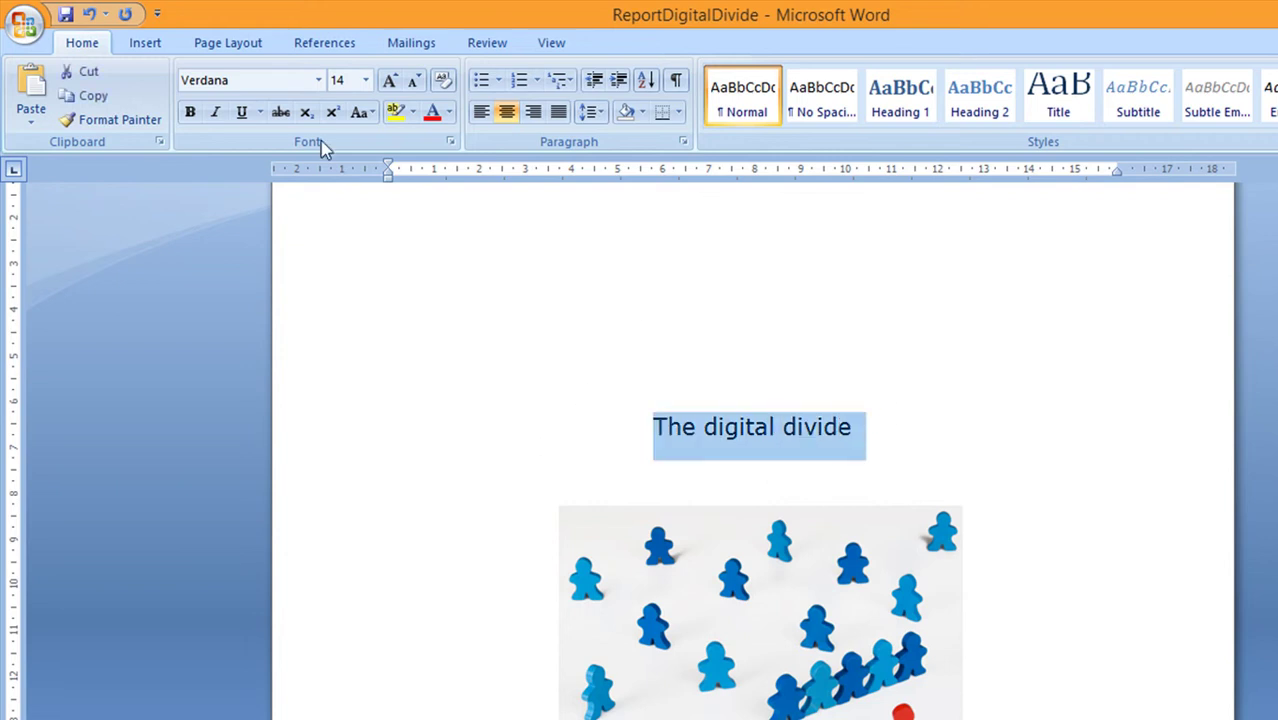
pyautogui.click(399, 86)
pyautogui.click(399, 86)
pyautogui.click(399, 86)
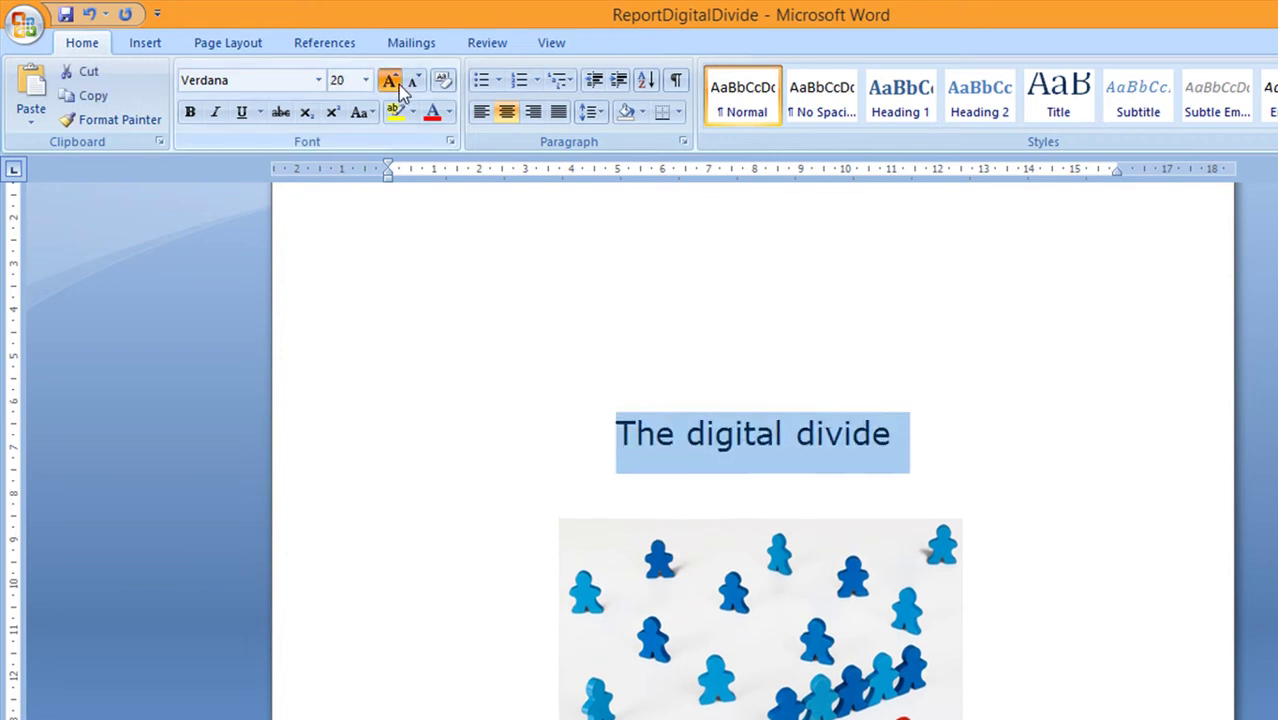
pyautogui.click(399, 86)
pyautogui.click(399, 86)
pyautogui.click(399, 86)
pyautogui.click(1055, 530)
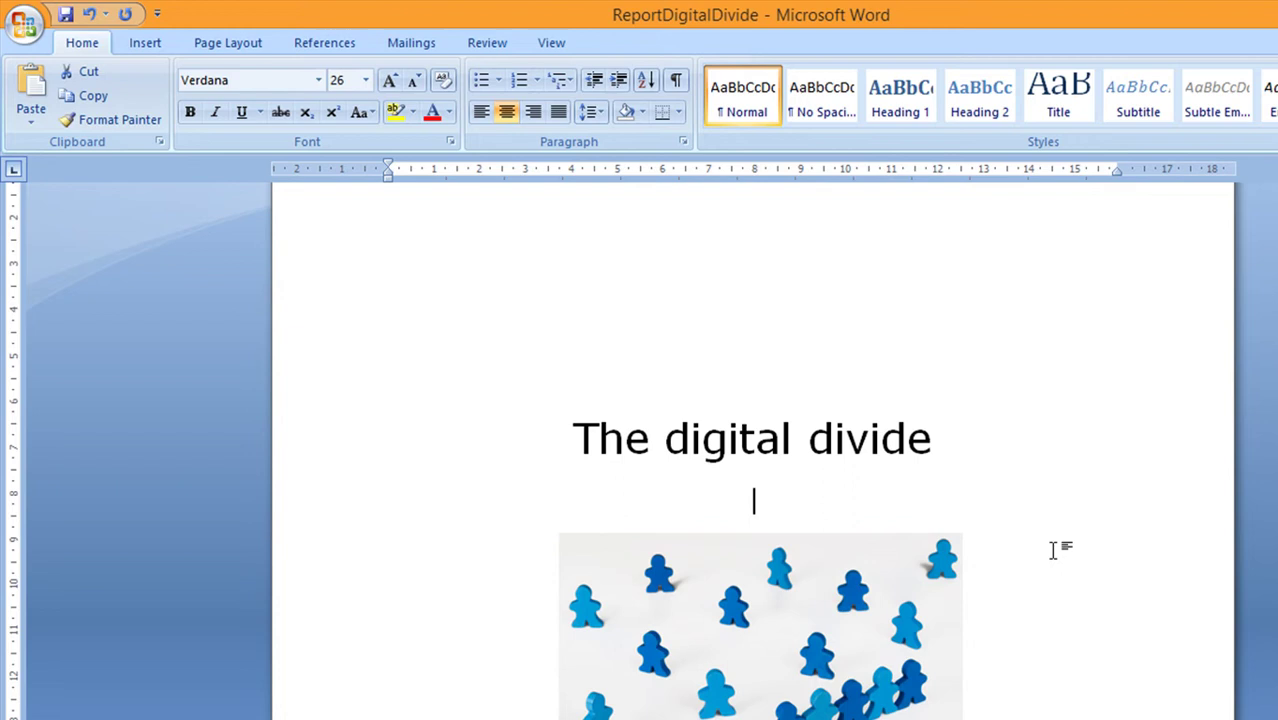
# Step: Capitalise the title to 'The Digital Divide'
pyautogui.click(691, 438)
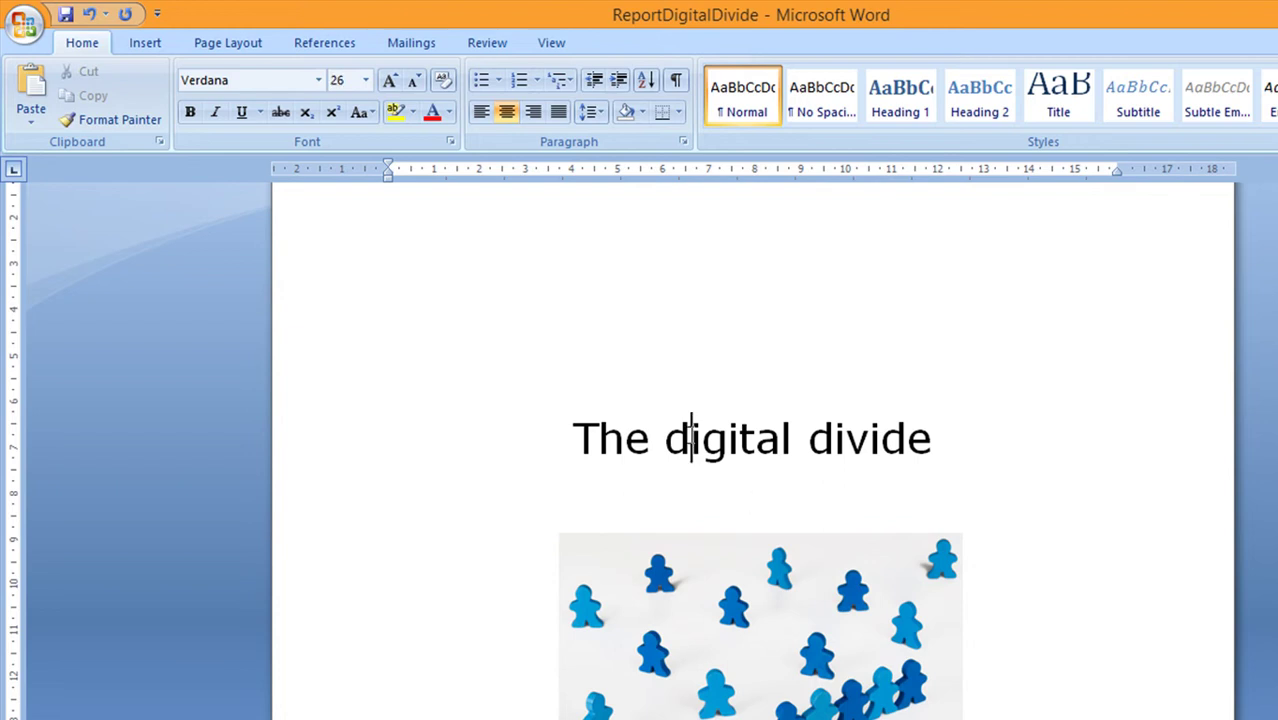
pyautogui.hotkey('shift', 'Left')
pyautogui.write('D')
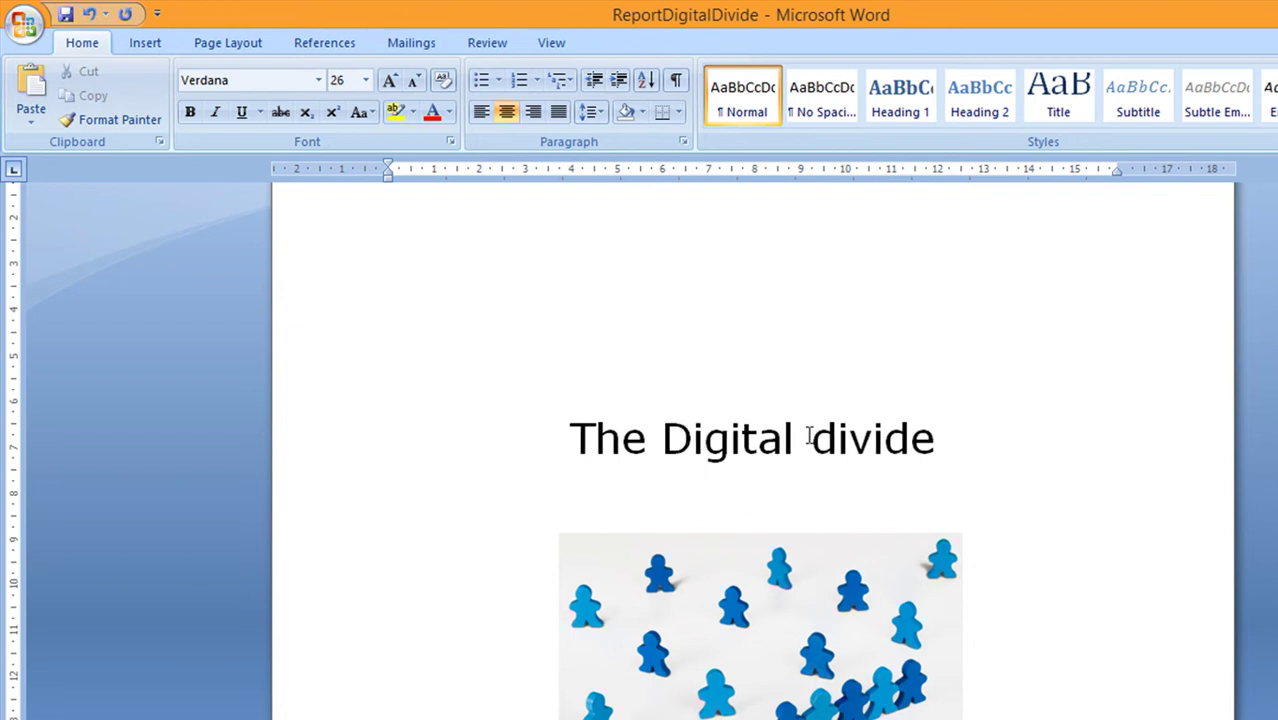
pyautogui.press('BackSpace')
pyautogui.write('D')
pyautogui.click(354, 465)
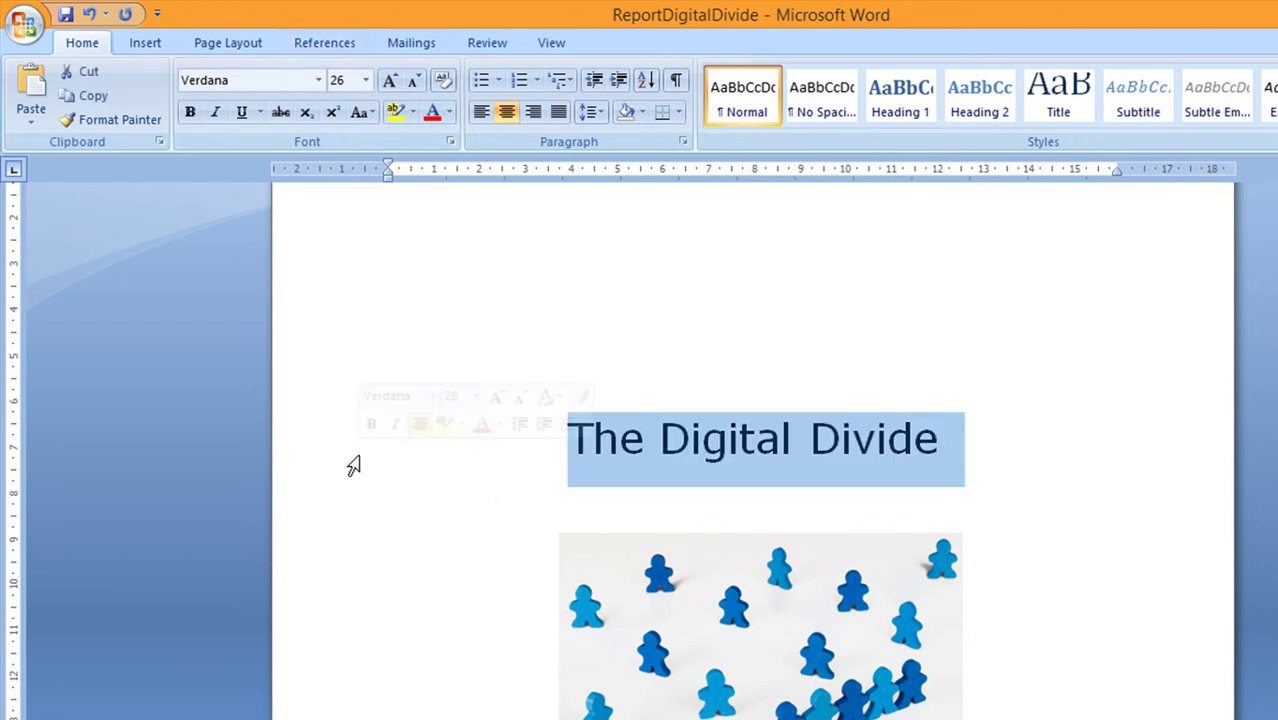
pyautogui.scroll(-10, 1050, 514)
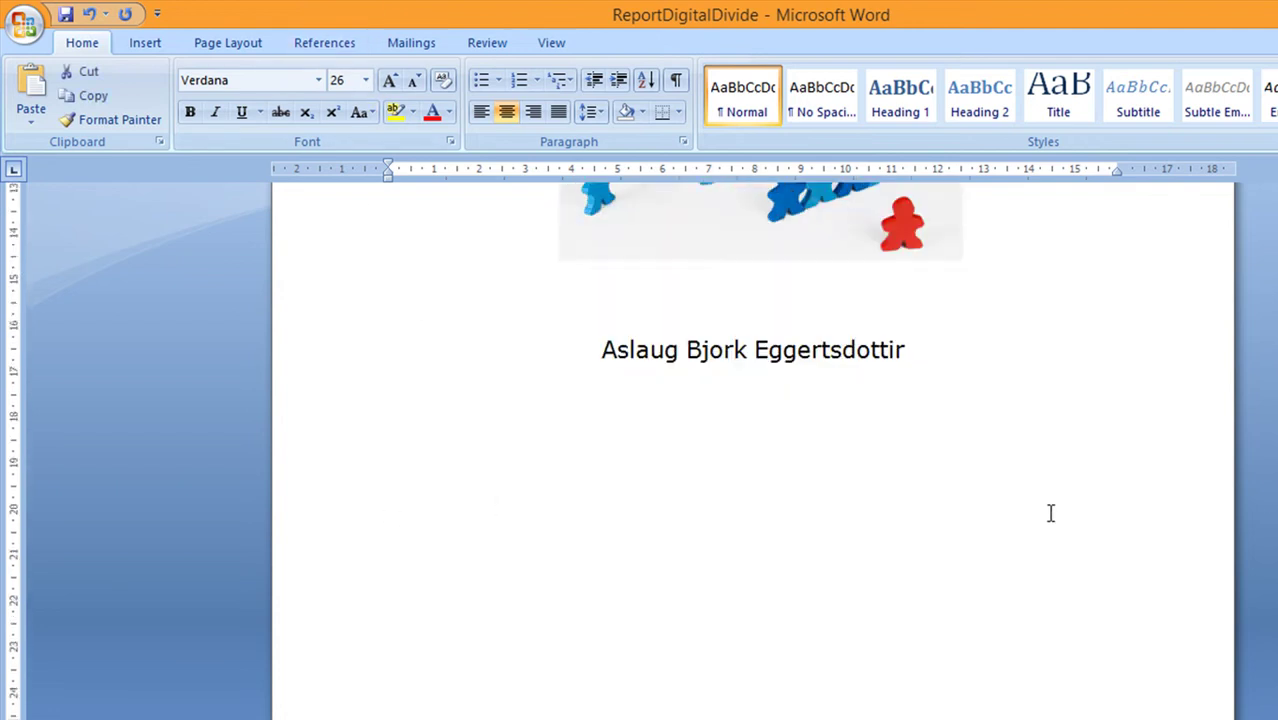
pyautogui.scroll(-5, 1050, 514)
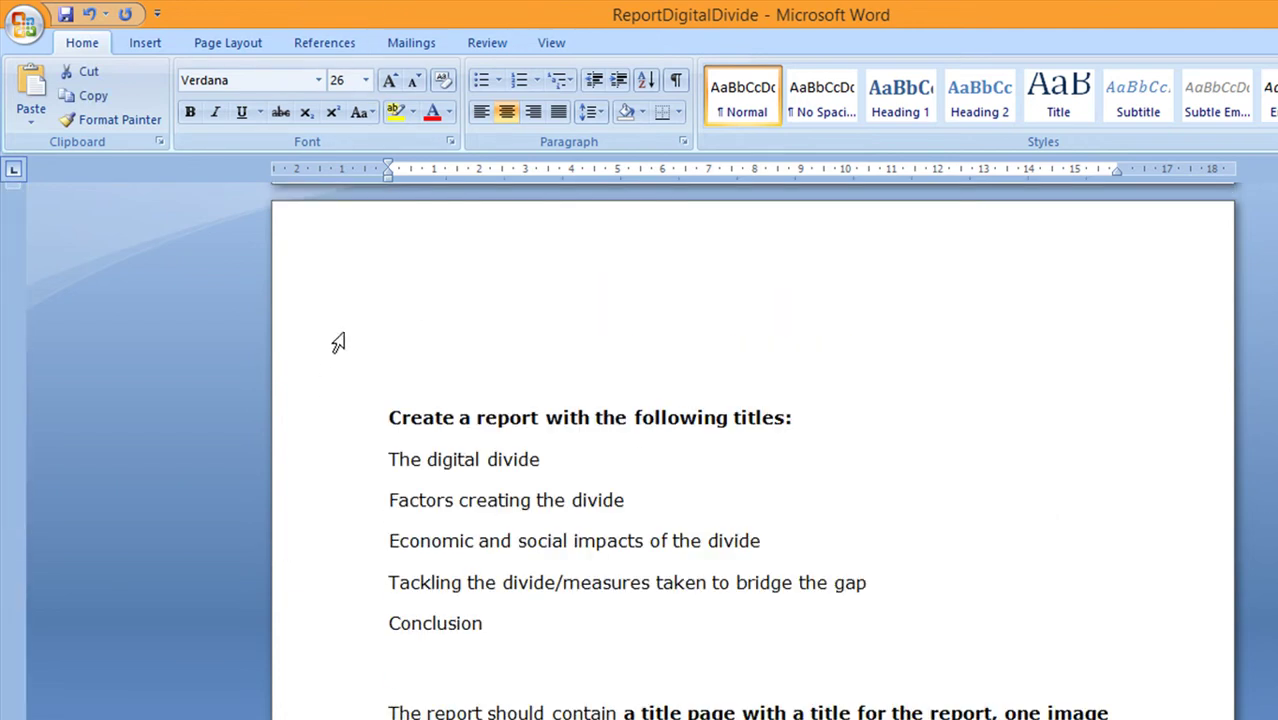
pyautogui.click(393, 424)
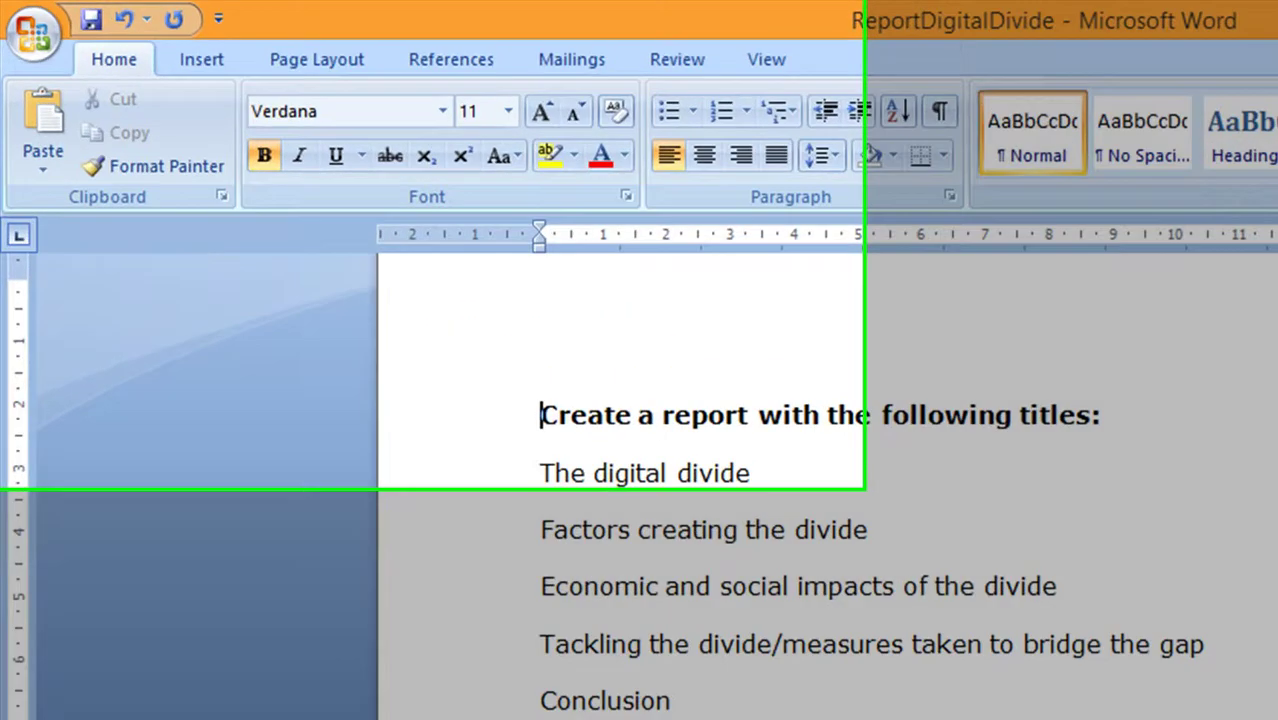
# Step: Highlight the title page, report title, image and name requirement paragraph in yellow
pyautogui.scroll(-1, 920, 550)
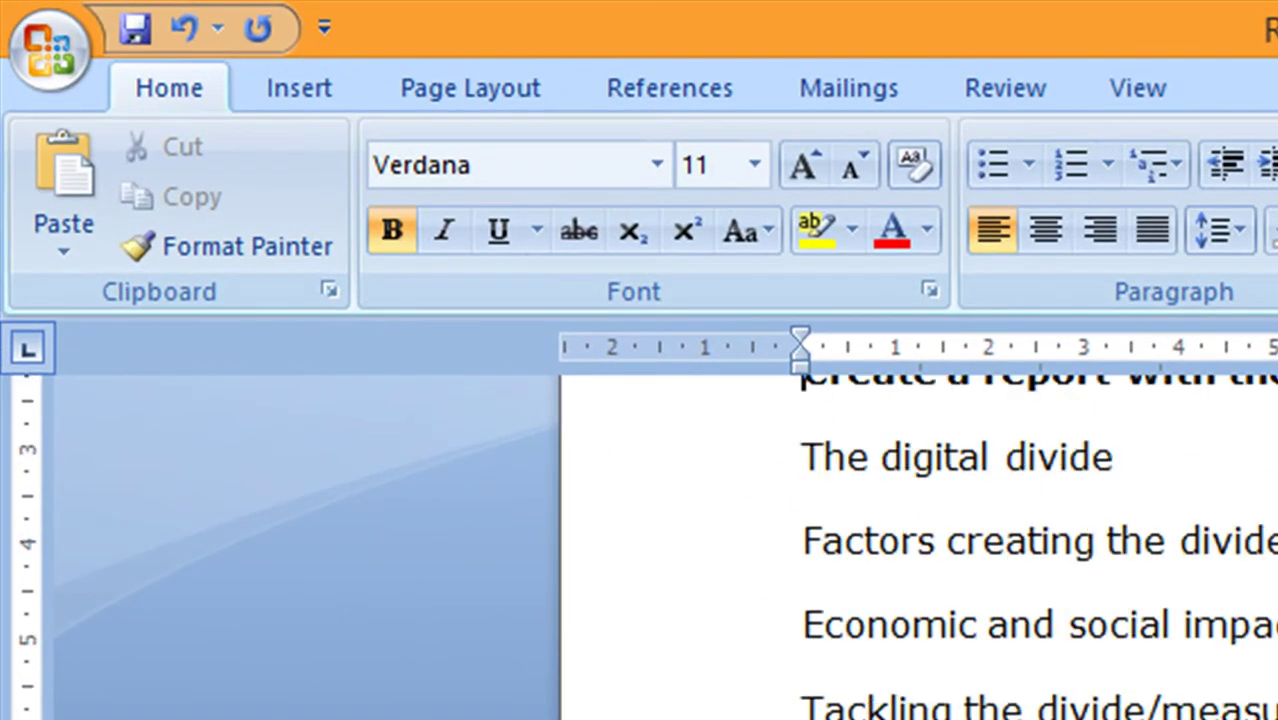
pyautogui.moveTo(800, 719); pyautogui.dragTo(1130, 719)
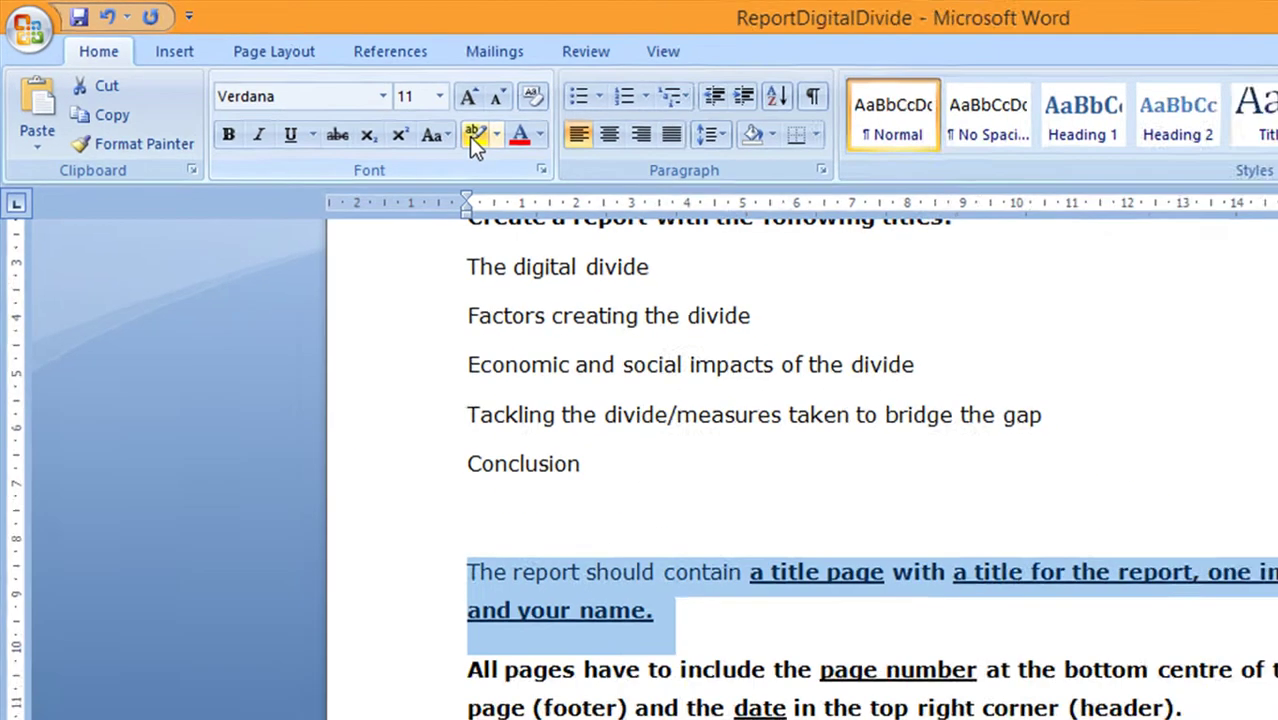
pyautogui.click(474, 137)
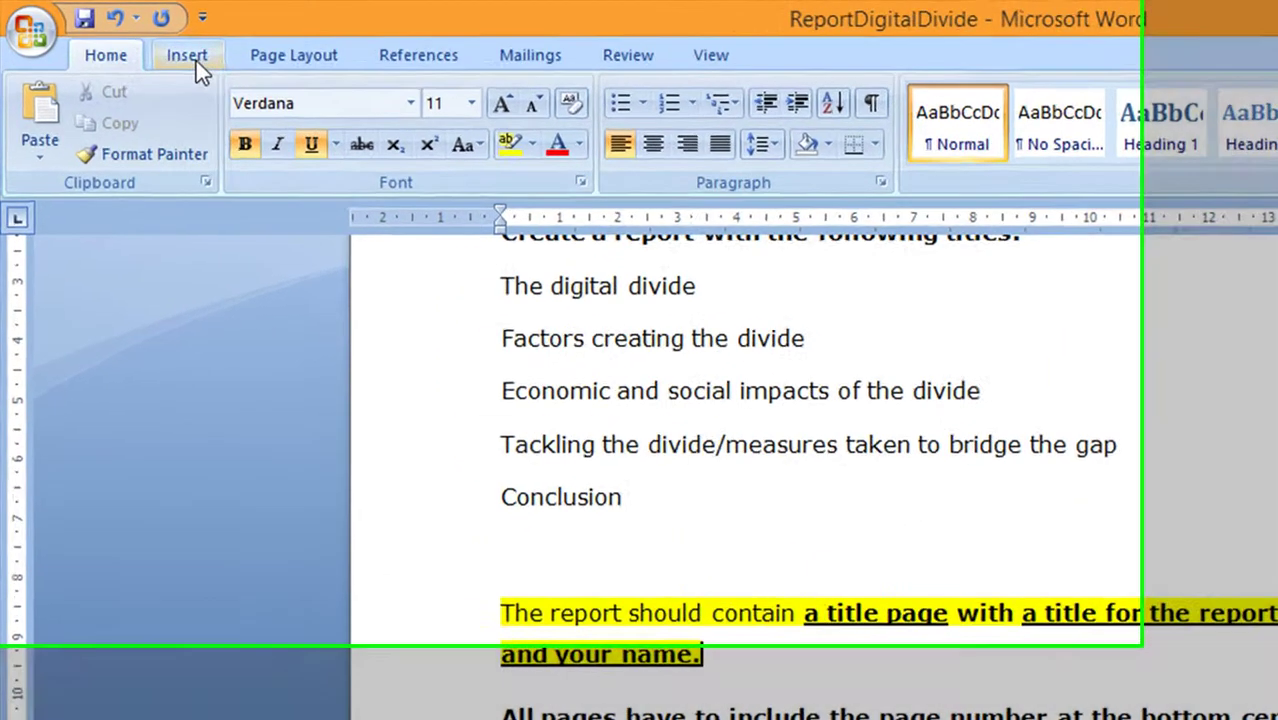
# Step: Add a Blank header with the date 11 April 2014 at the right, then go to the footer
pyautogui.click(164, 49)
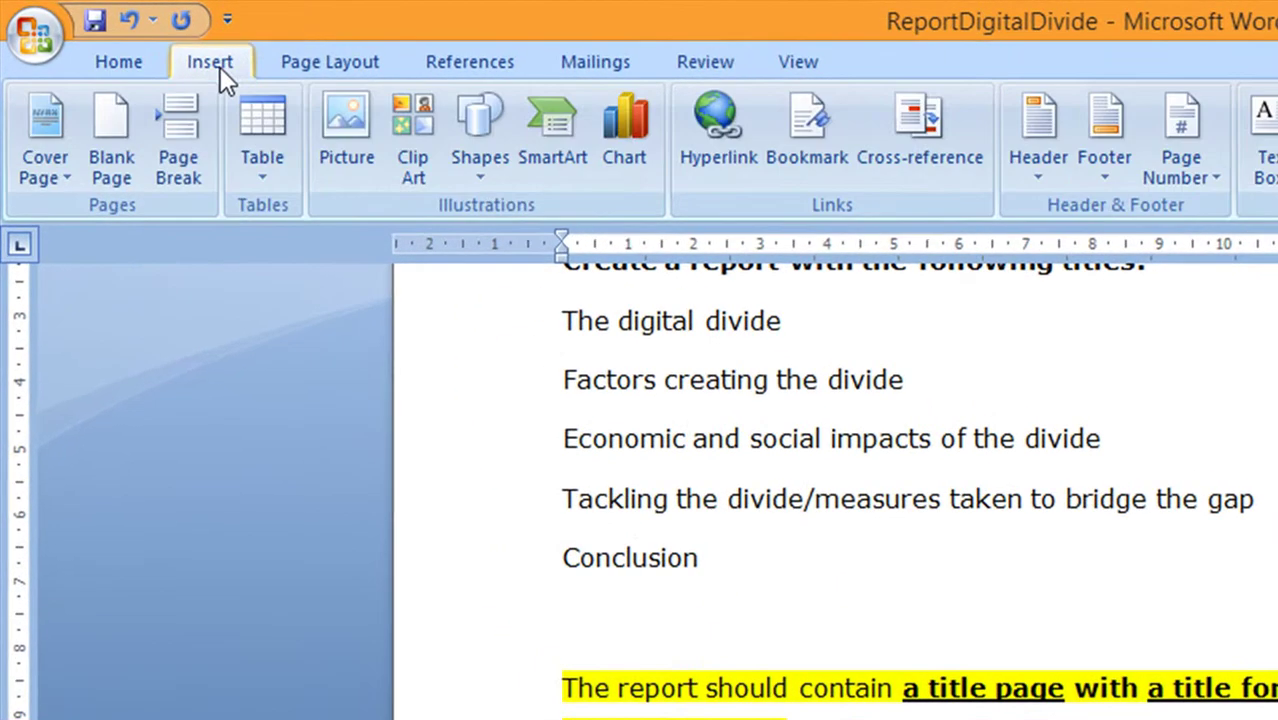
pyautogui.click(1032, 150)
pyautogui.click(1150, 295)
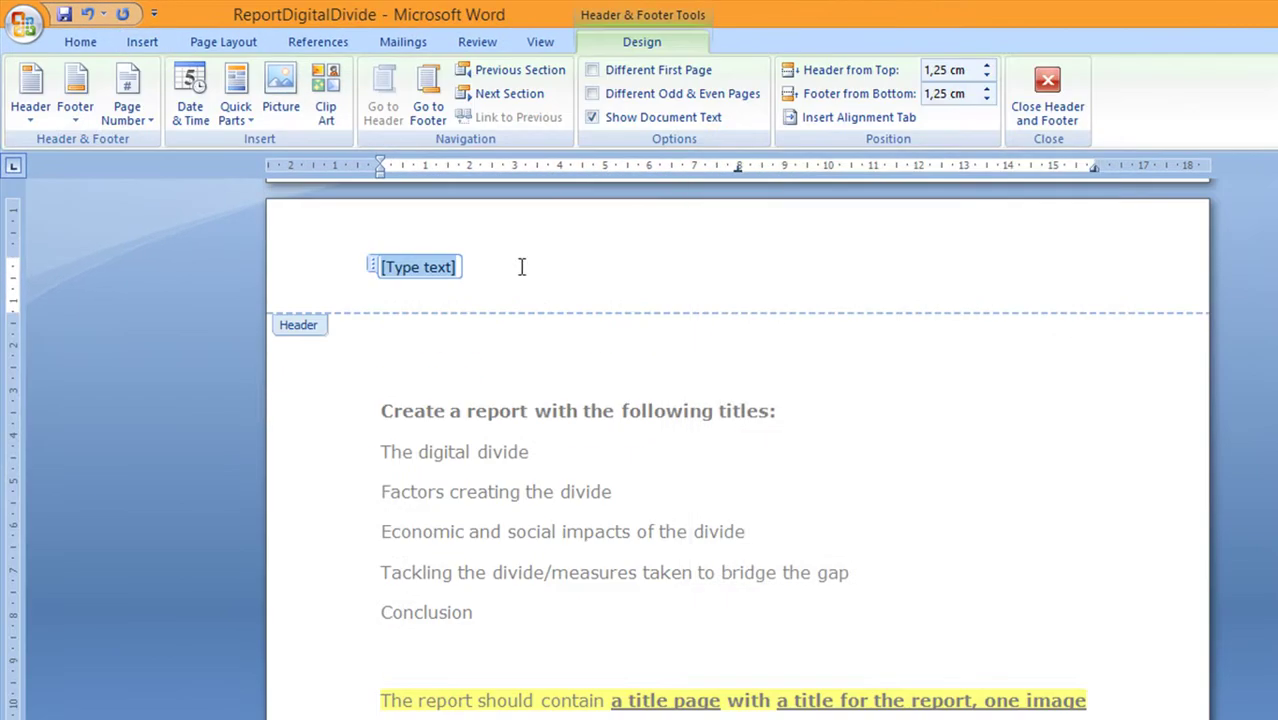
pyautogui.press('Delete')
pyautogui.press('Tab')
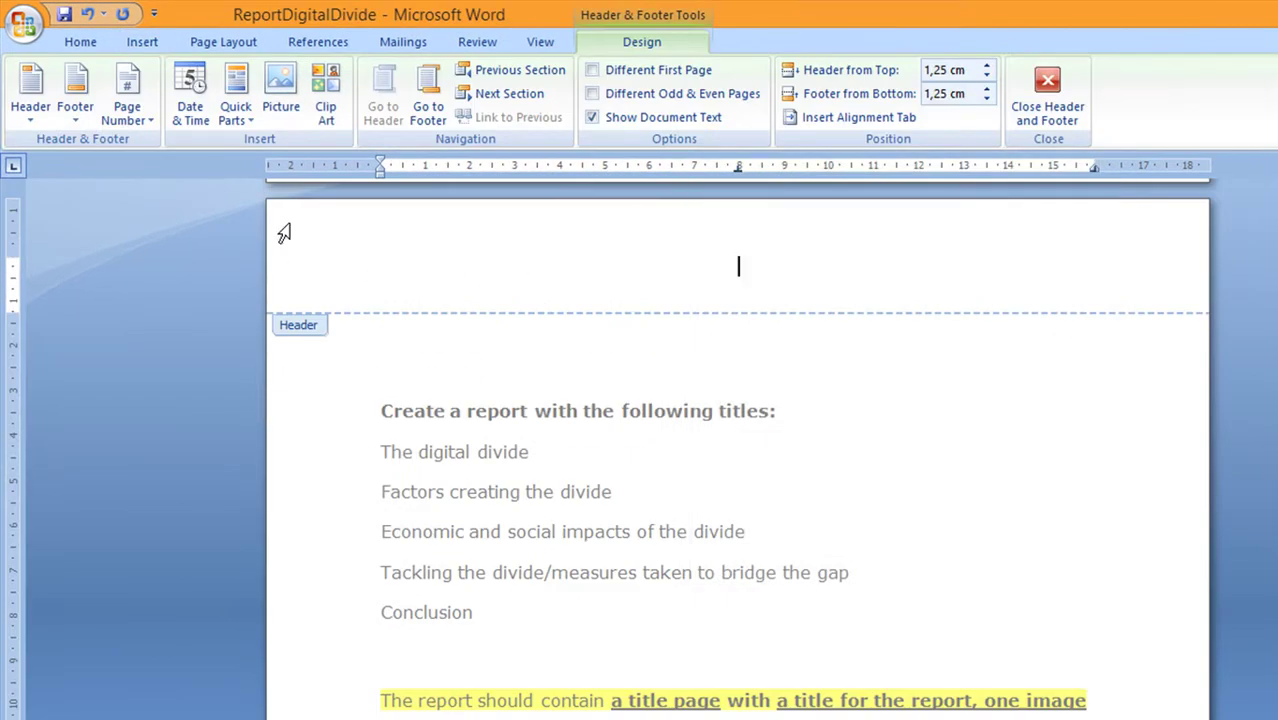
pyautogui.press('Tab')
pyautogui.click(192, 95)
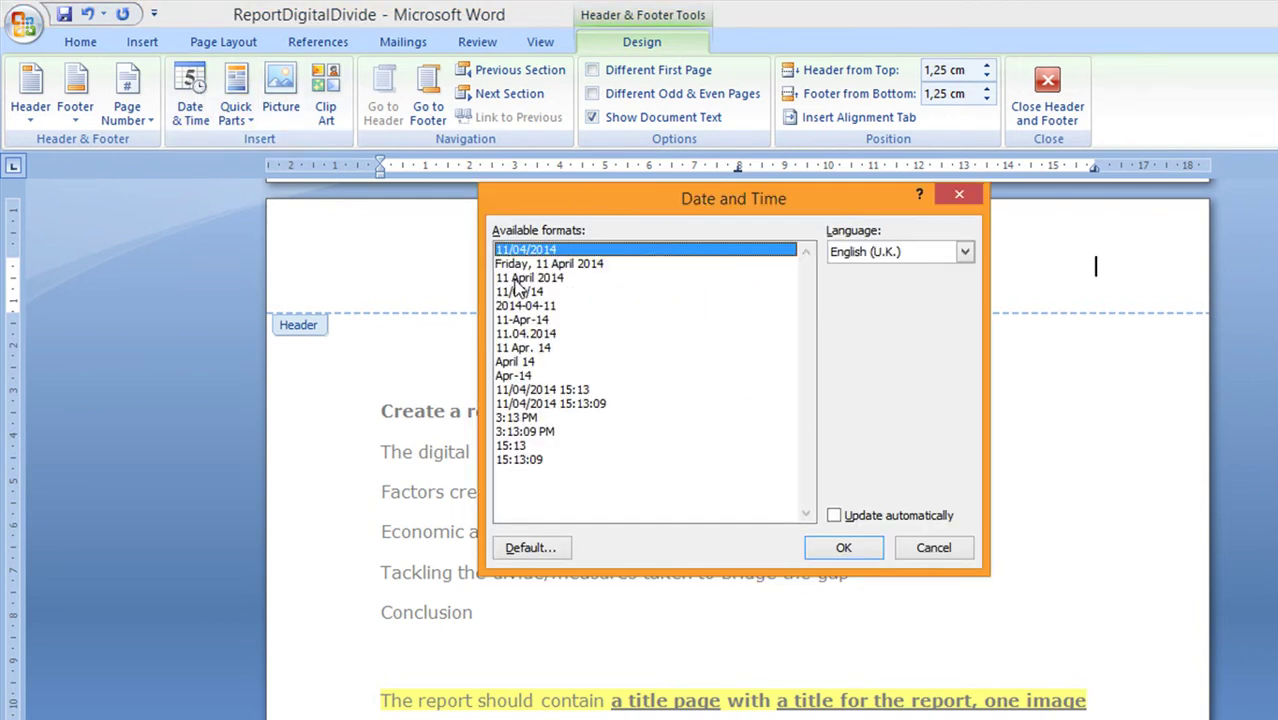
pyautogui.doubleClick(520, 278)
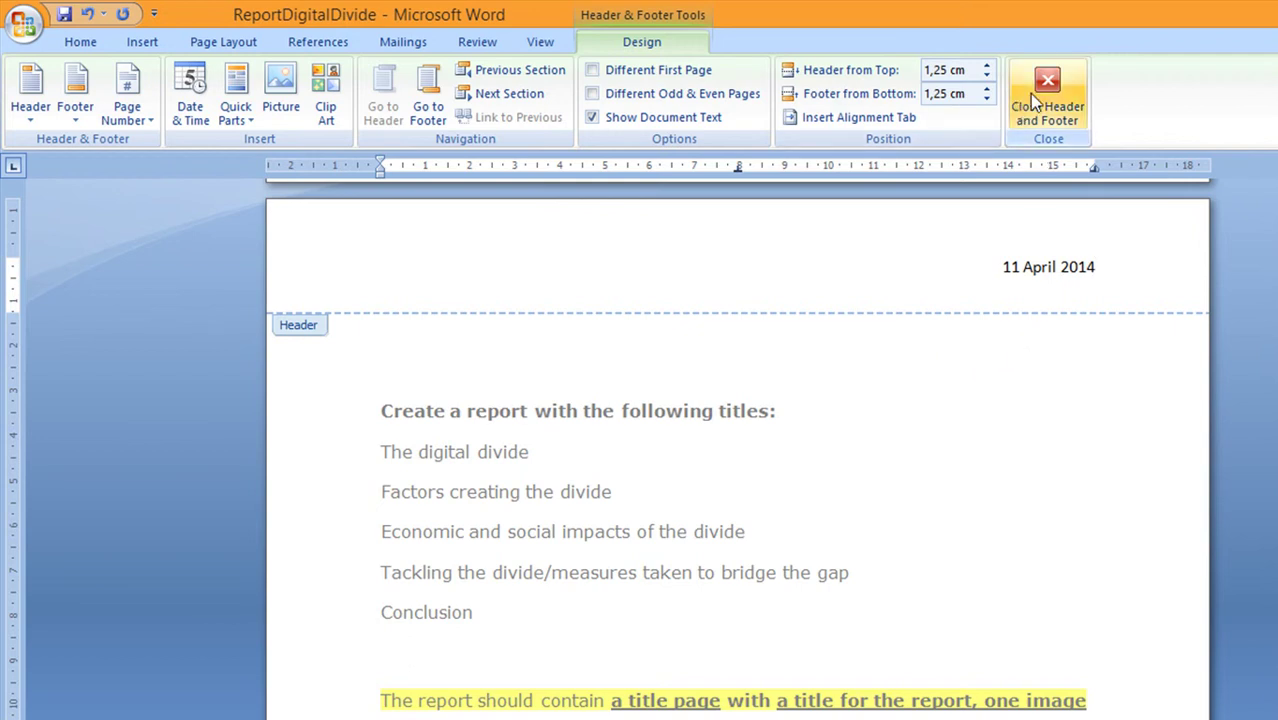
pyautogui.click(445, 120)
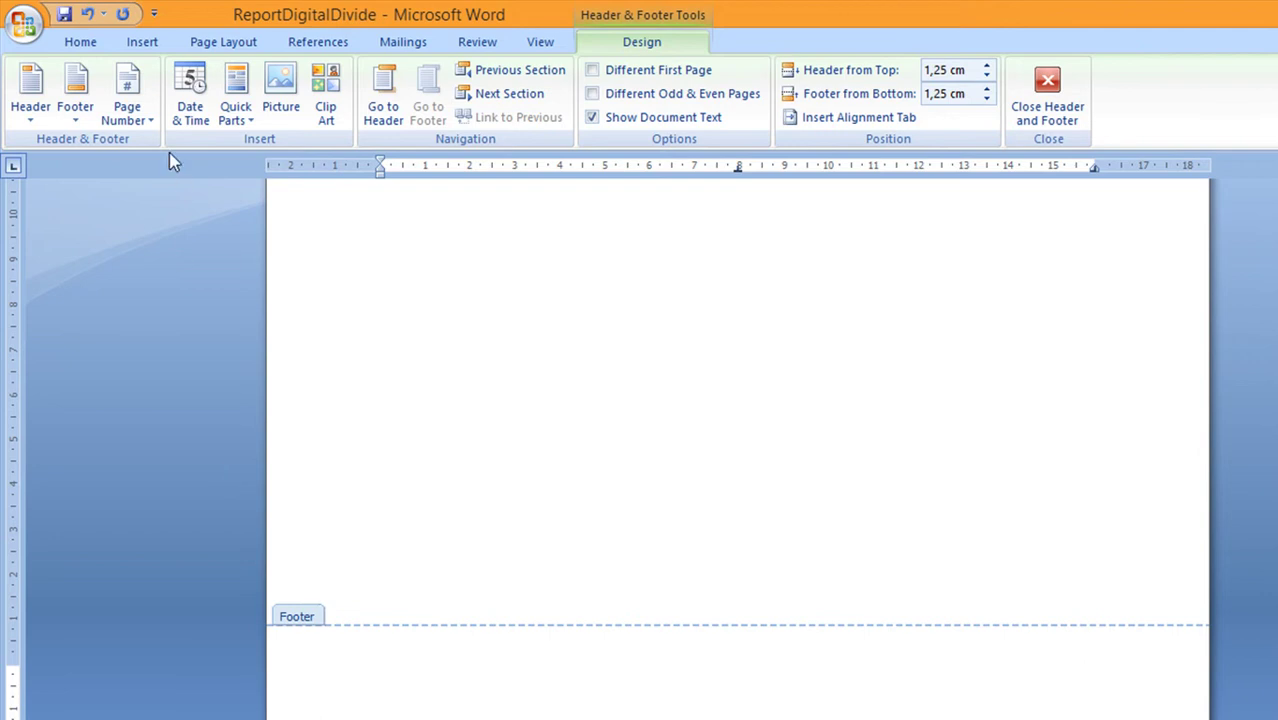
# Step: Add a Plain Number 2 centred page number to the footer and close the header and footer
pyautogui.click(135, 115)
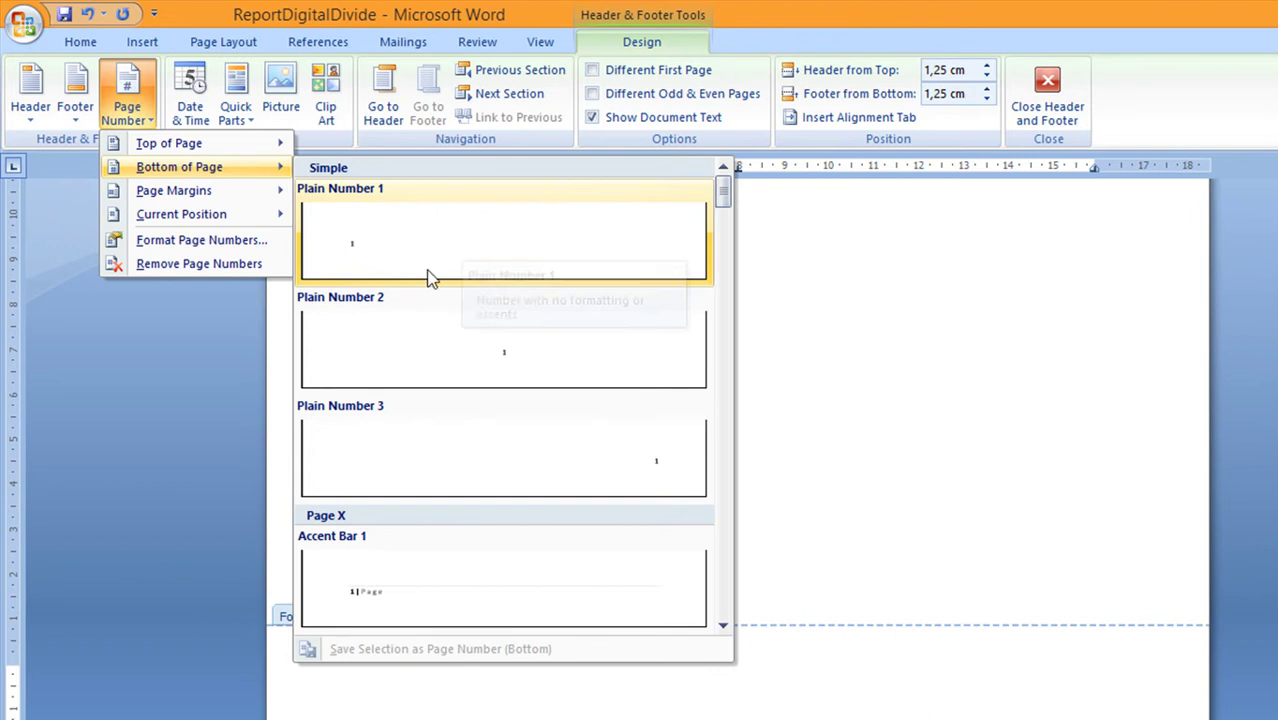
pyautogui.click(505, 362)
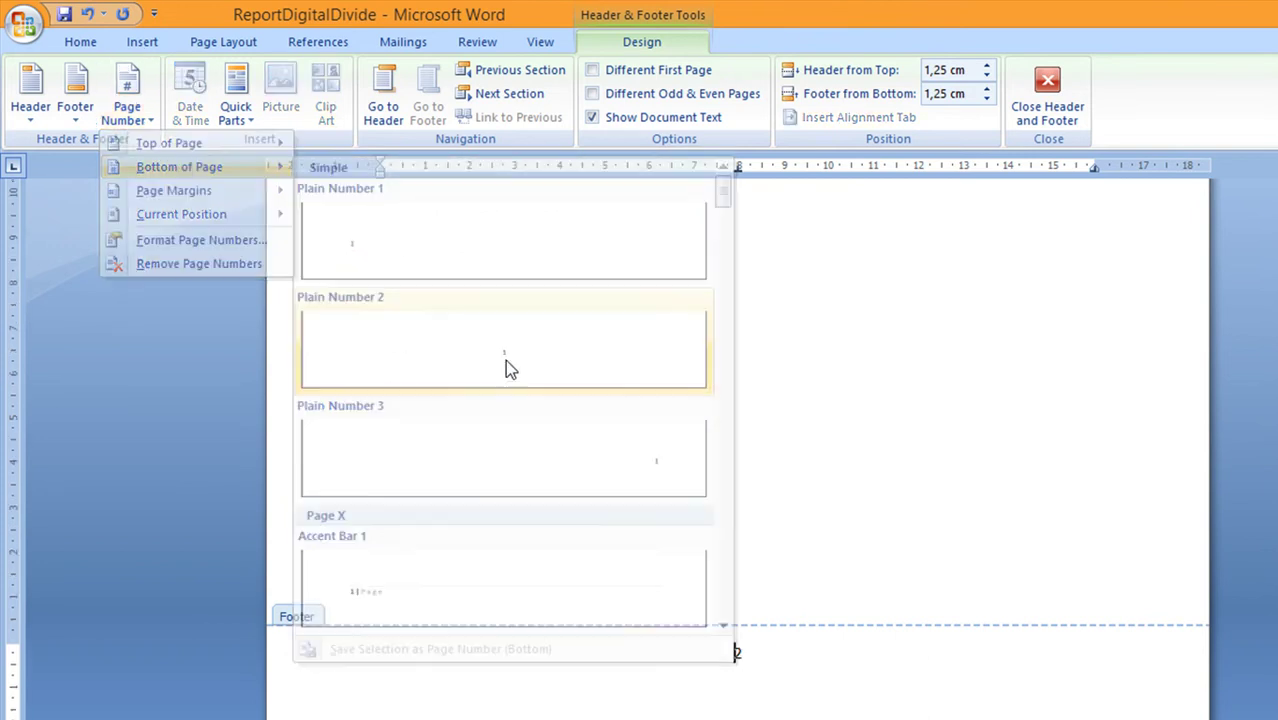
pyautogui.click(1056, 93)
# Step: Highlight the 'All pages have to include…' page-number and date requirement in yellow
pyautogui.scroll(2, 885, 553)
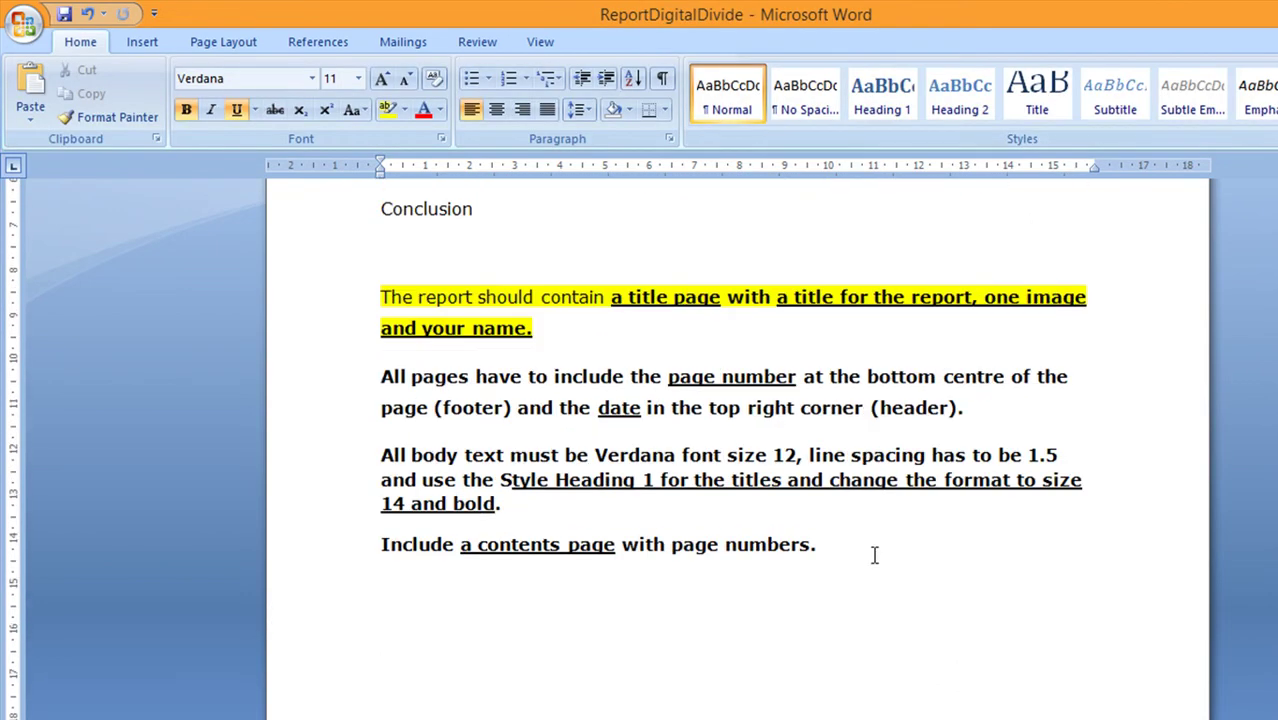
pyautogui.click(336, 385)
pyautogui.moveTo(336, 385); pyautogui.dragTo(334, 410)
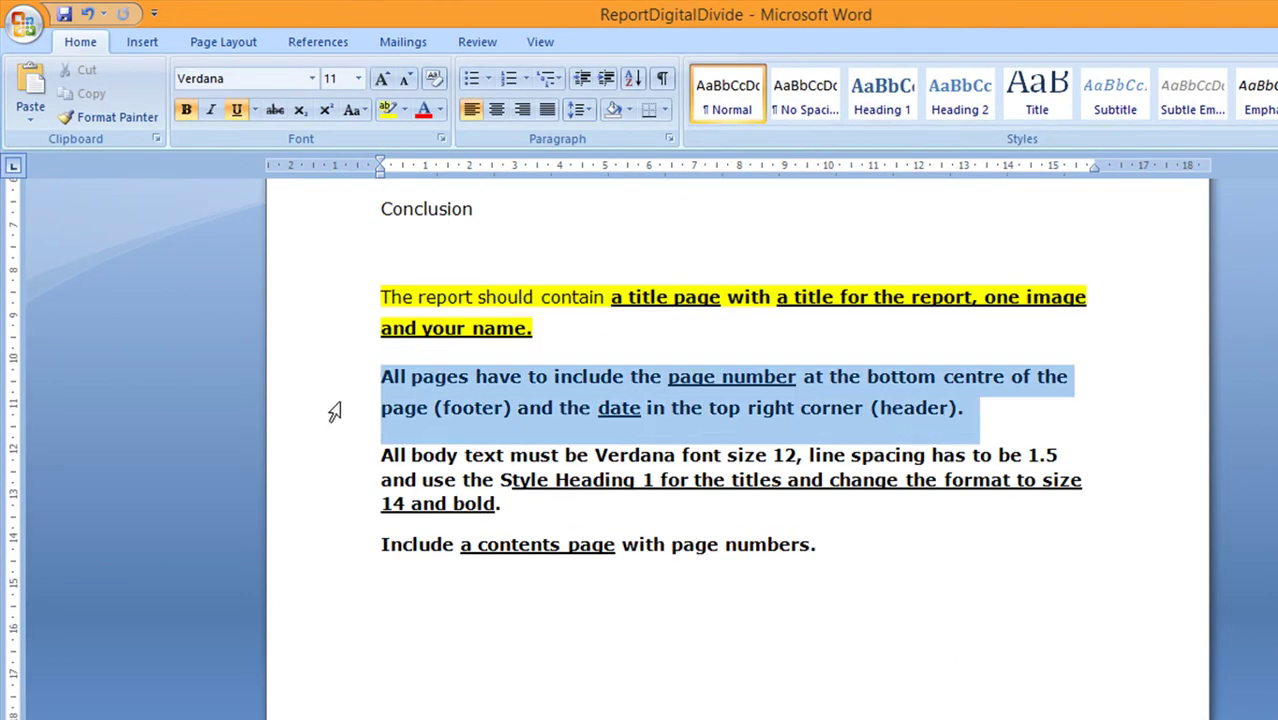
pyautogui.click(388, 110)
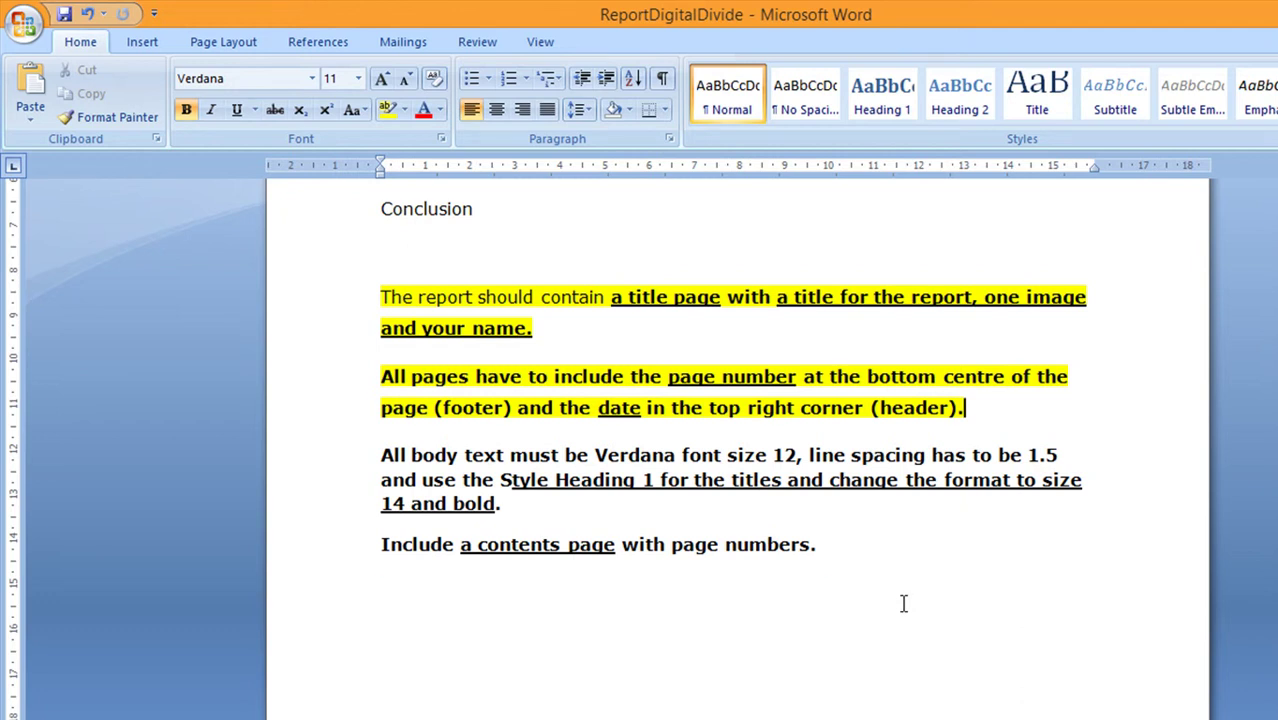
# Step: Add an empty line below the title The digital divide
pyautogui.hotkey('ctrl', 'a')
pyautogui.scroll(15, 903, 602)
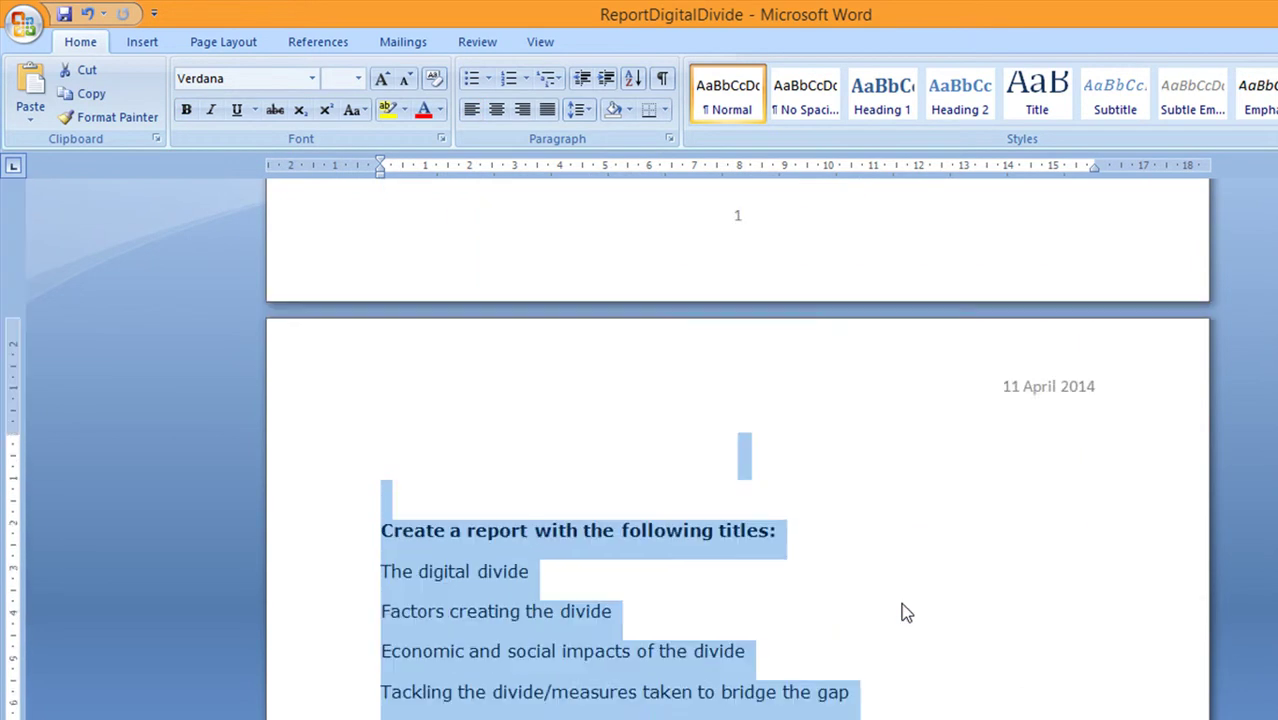
pyautogui.scroll(5, 903, 612)
pyautogui.scroll(-14, 903, 612)
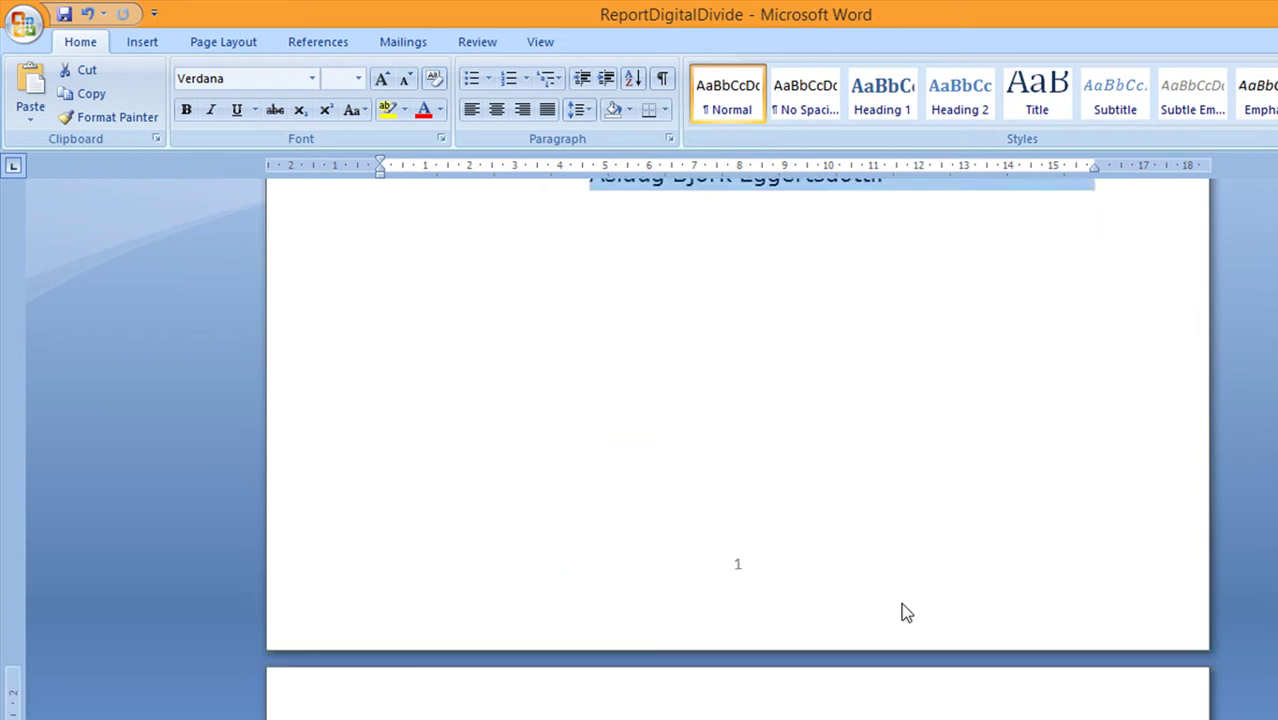
pyautogui.scroll(-1, 903, 612)
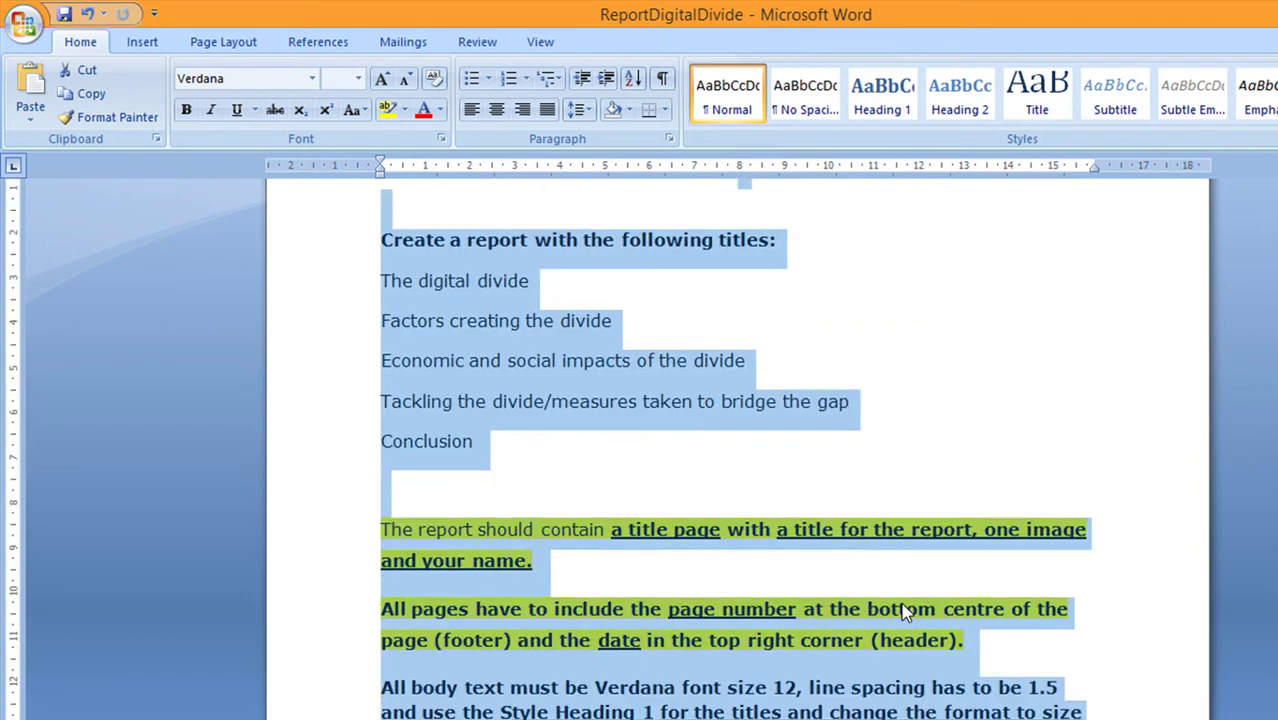
pyautogui.click(550, 283)
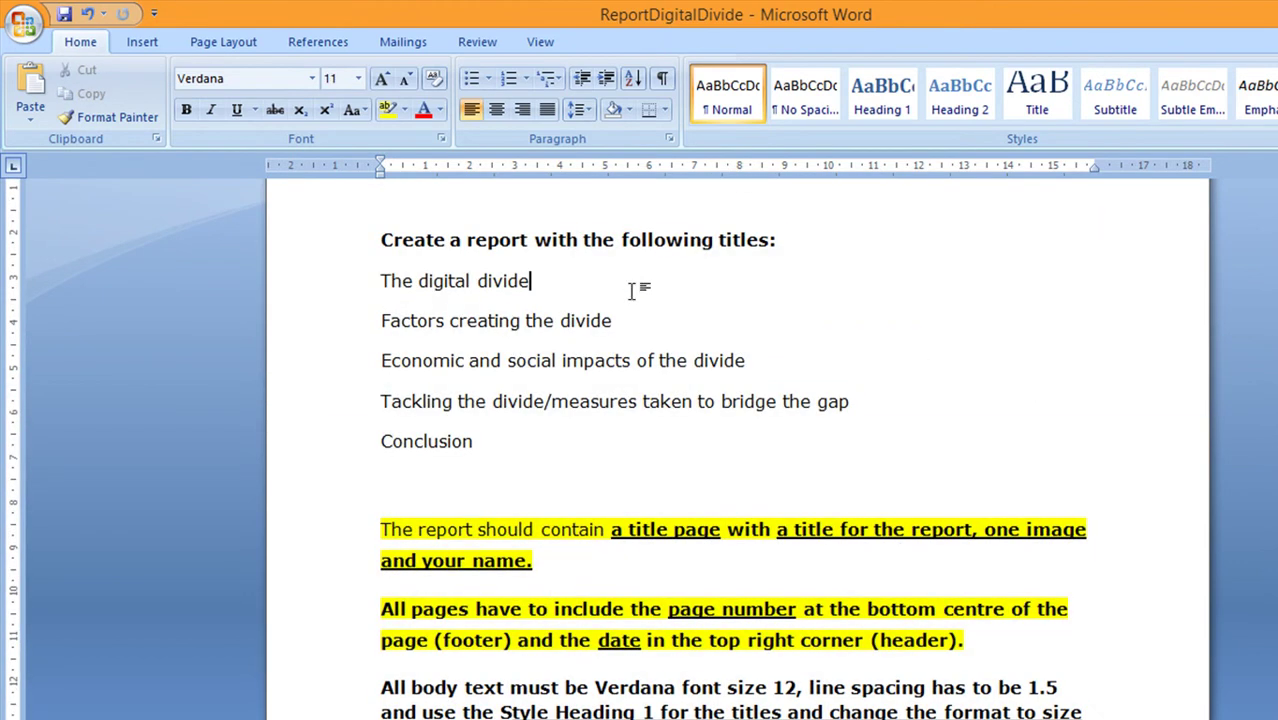
pyautogui.press('Return')
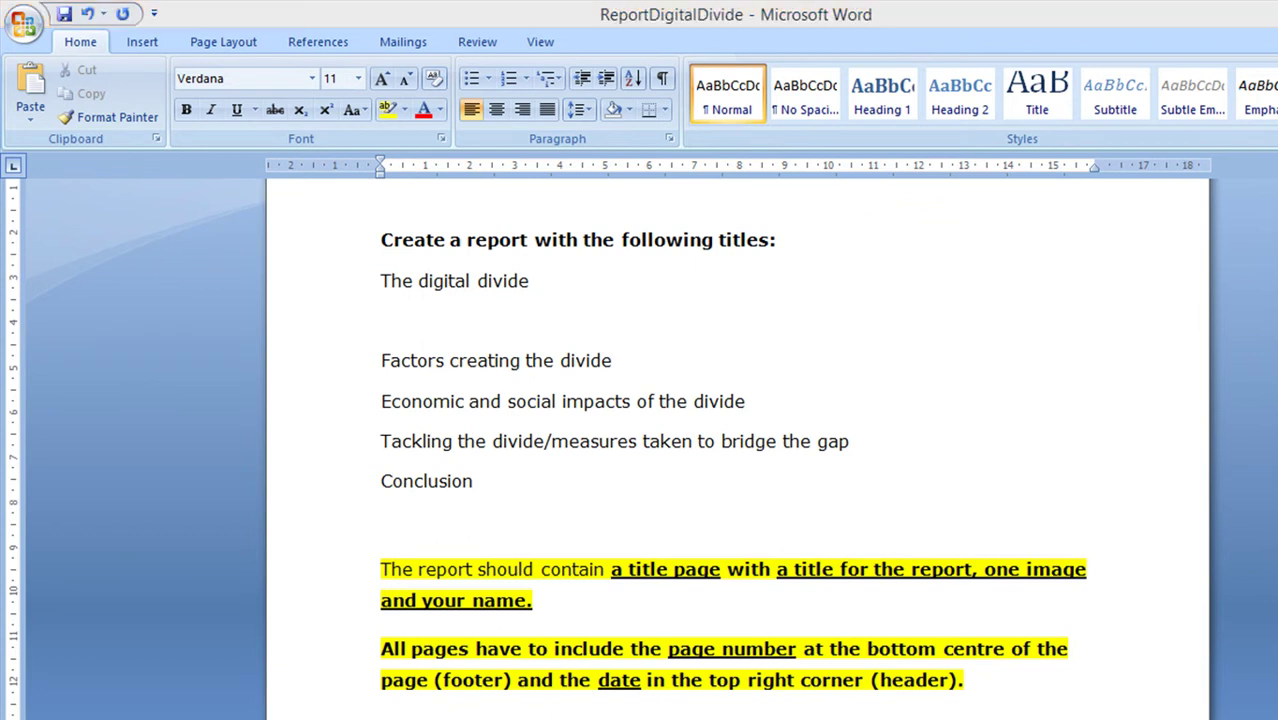
# Step: Copy the first Lorem ipsum paragraph from the Tutorial document
pyautogui.click(400, 672)
pyautogui.moveTo(372, 221); pyautogui.dragTo(612, 400)
pyautogui.rightClick(540, 357)
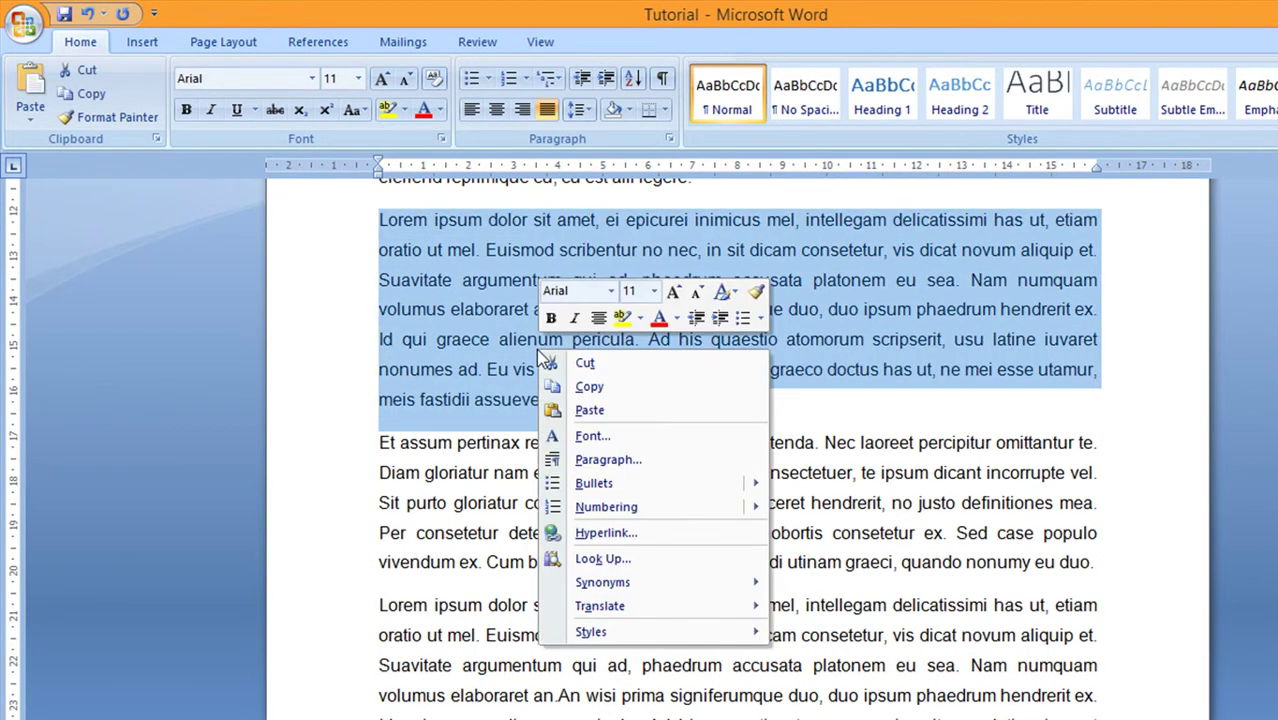
pyautogui.click(583, 386)
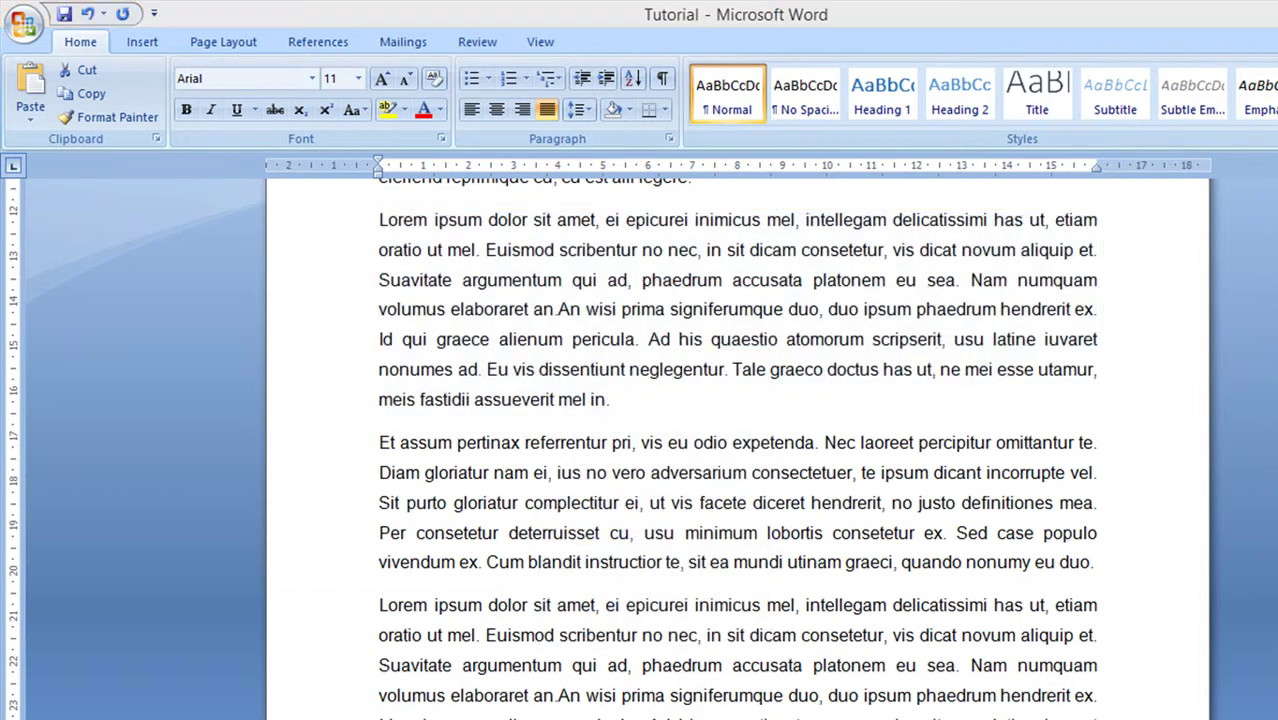
# Step: Paste the Lorem ipsum paragraph under The digital divide and Factors creating the divide
pyautogui.moveTo(300, 718)
pyautogui.click(204, 698)
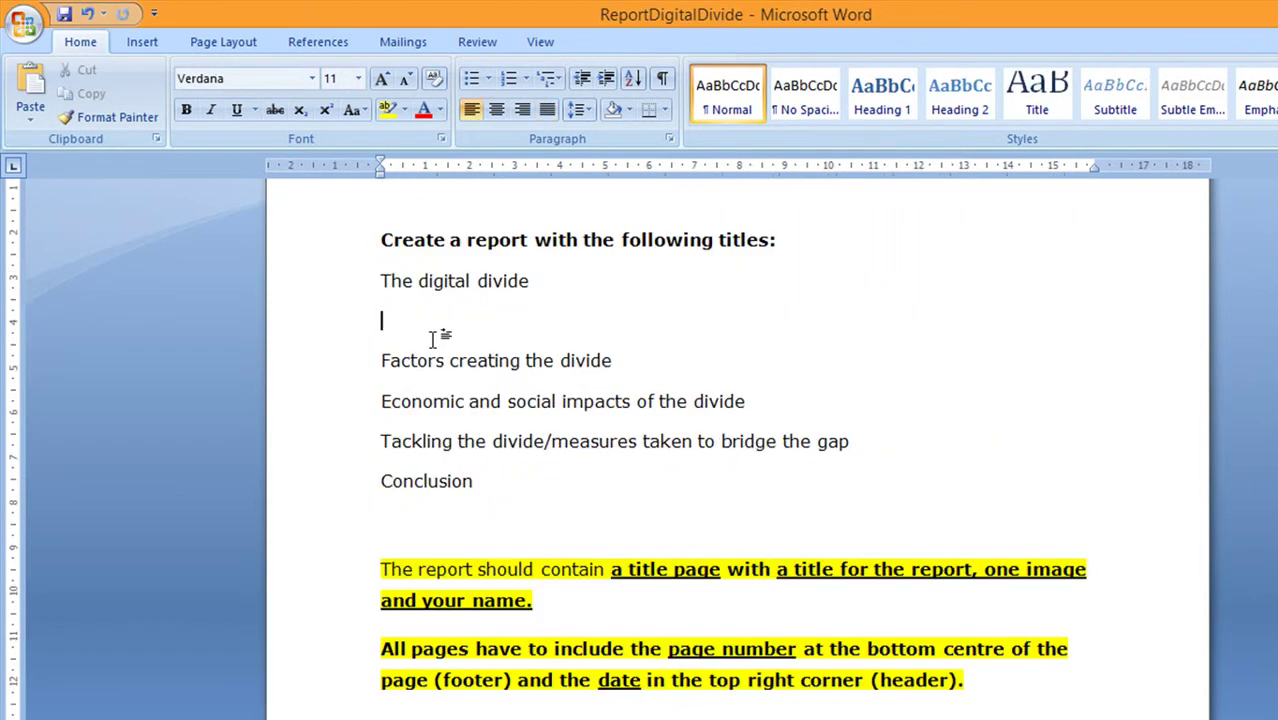
pyautogui.hotkey('ctrl', 'v')
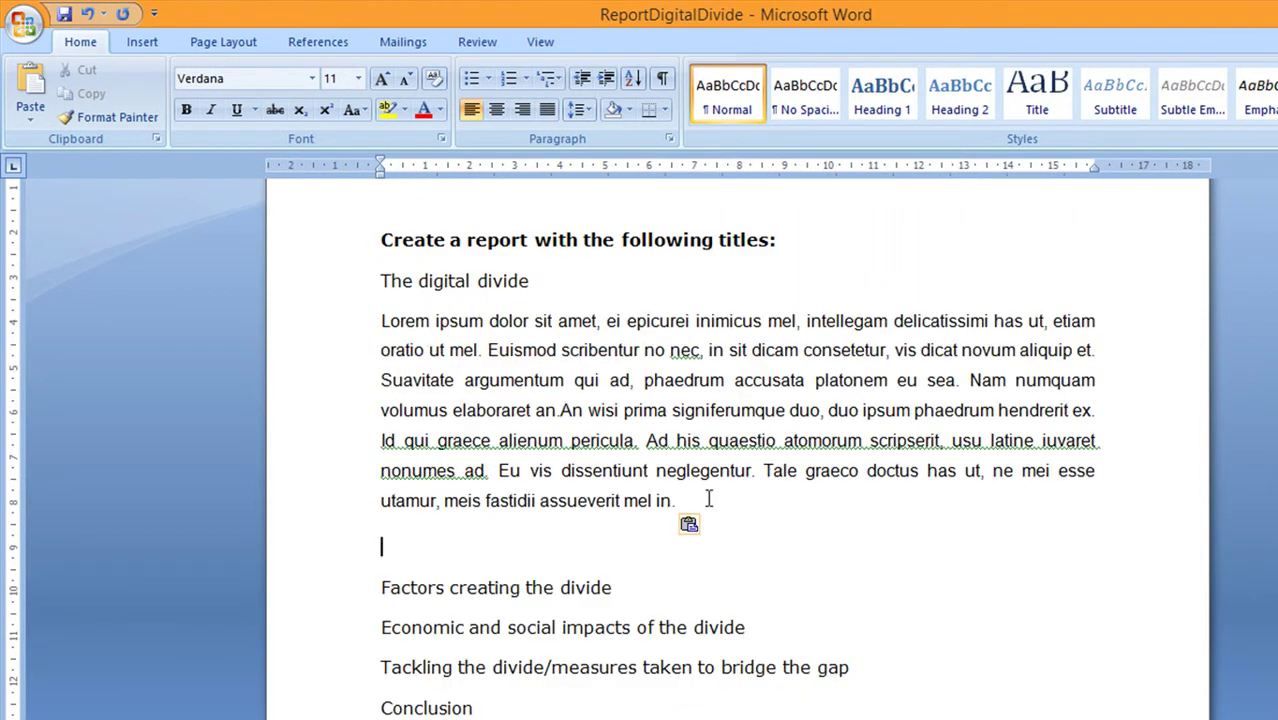
pyautogui.click(648, 587)
pyautogui.press('Return')
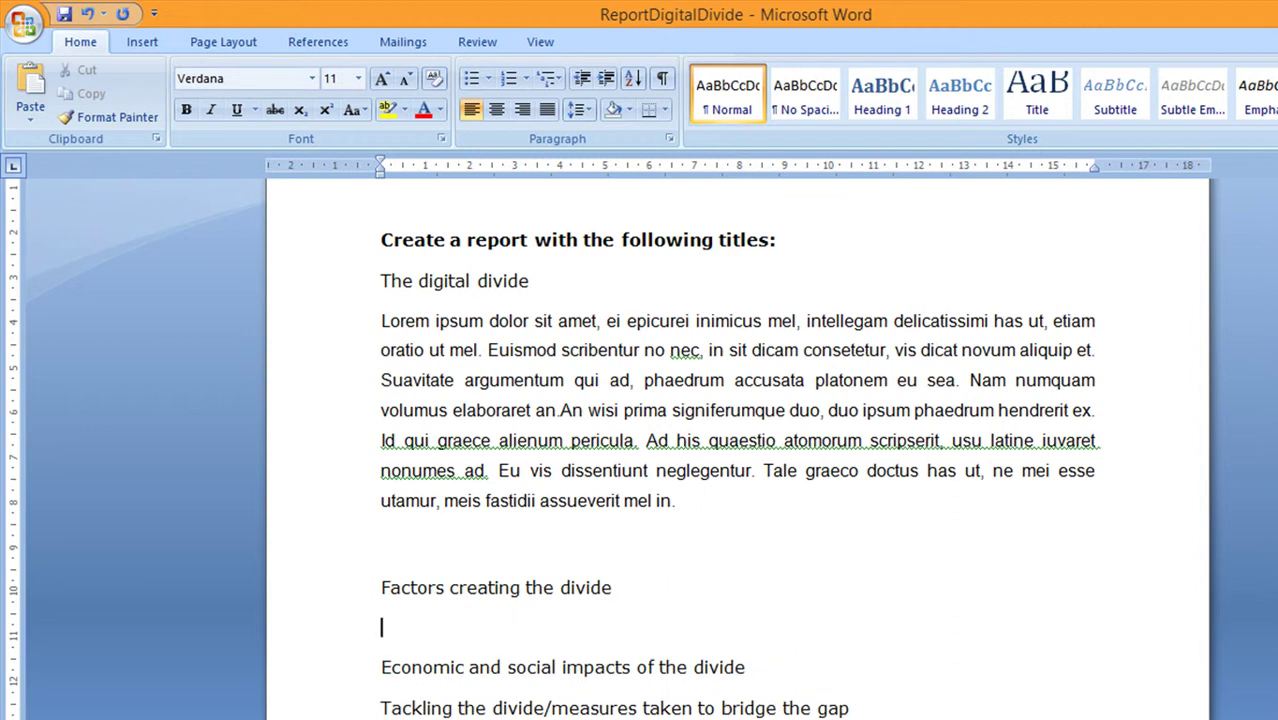
pyautogui.hotkey('ctrl', 'v')
# Step: Paste Lorem ipsum under Economic and social impacts, Tackling the divide, and Conclusion
pyautogui.scroll(-4, 713, 513)
pyautogui.click(778, 408)
pyautogui.press('Return')
pyautogui.hotkey('ctrl', 'v')
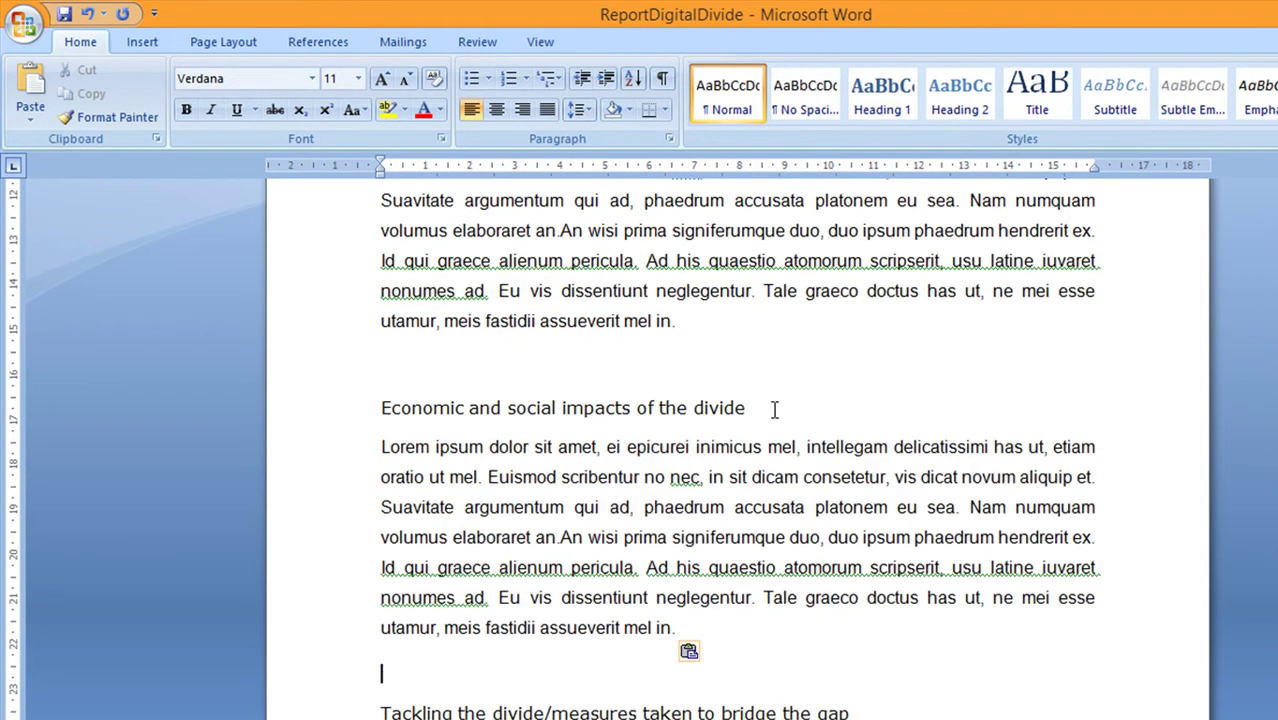
pyautogui.scroll(-3, 830, 625)
pyautogui.scroll(-2, 879, 538)
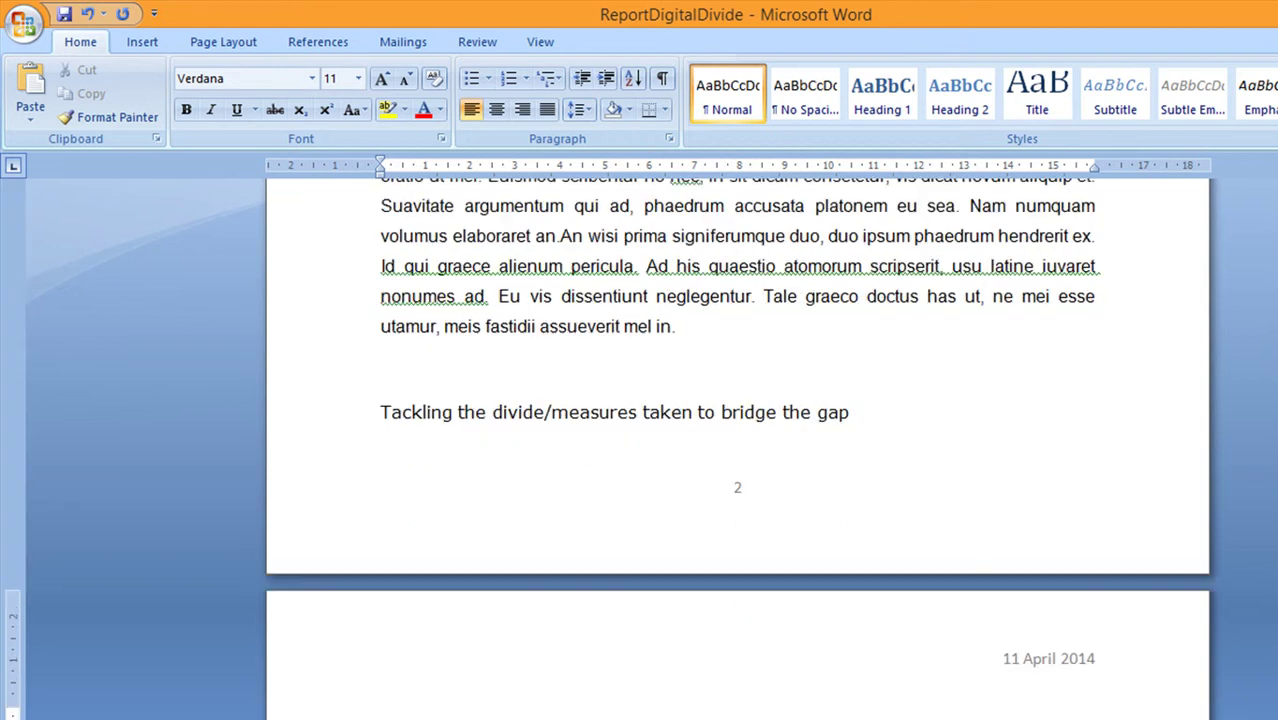
pyautogui.hotkey('ctrl', 'v')
pyautogui.scroll(-4, 880, 538)
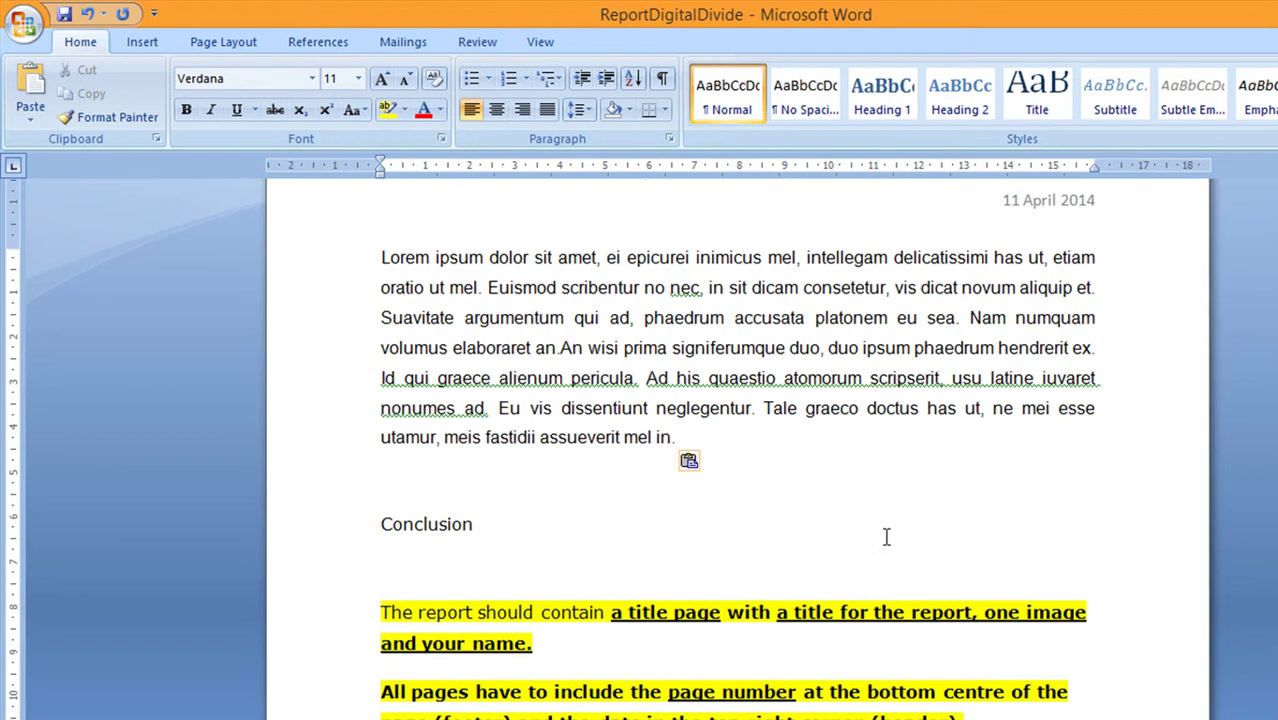
pyautogui.click(494, 521)
pyautogui.press('Return')
pyautogui.hotkey('ctrl', 'v')
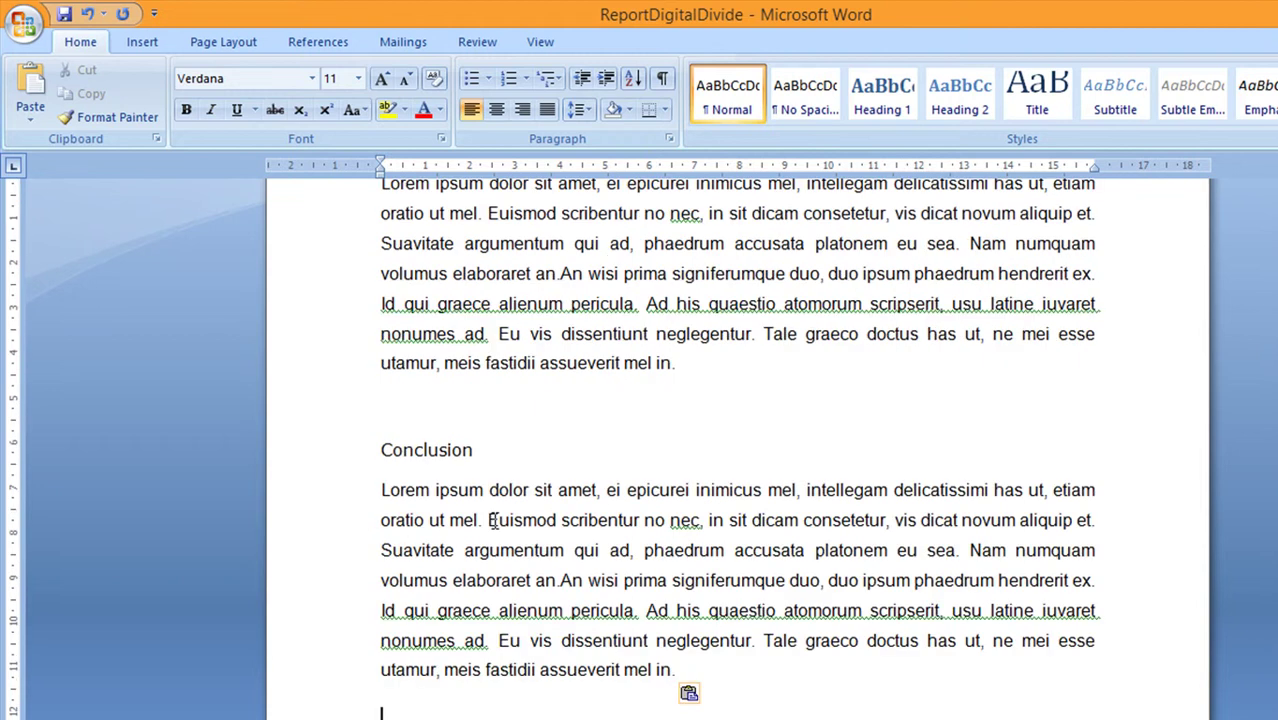
# Step: Select all of the report's text with Ctrl+A
pyautogui.scroll(8, 494, 521)
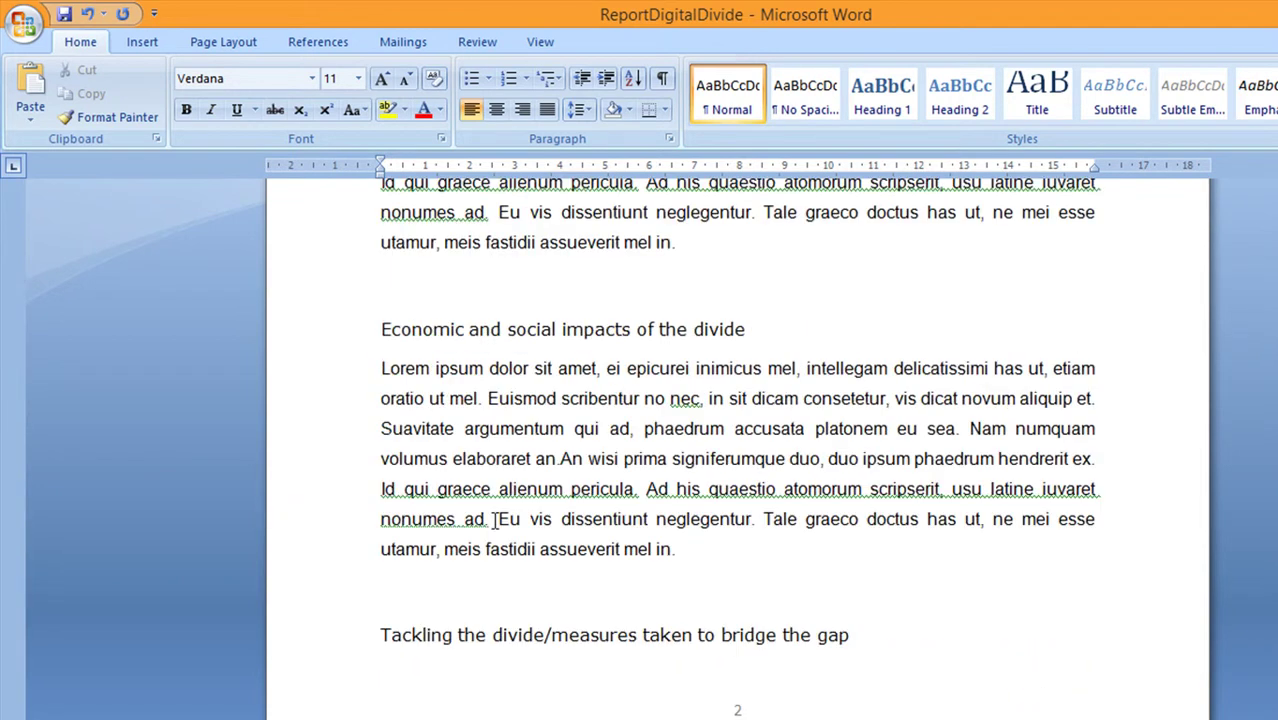
pyautogui.scroll(6, 494, 521)
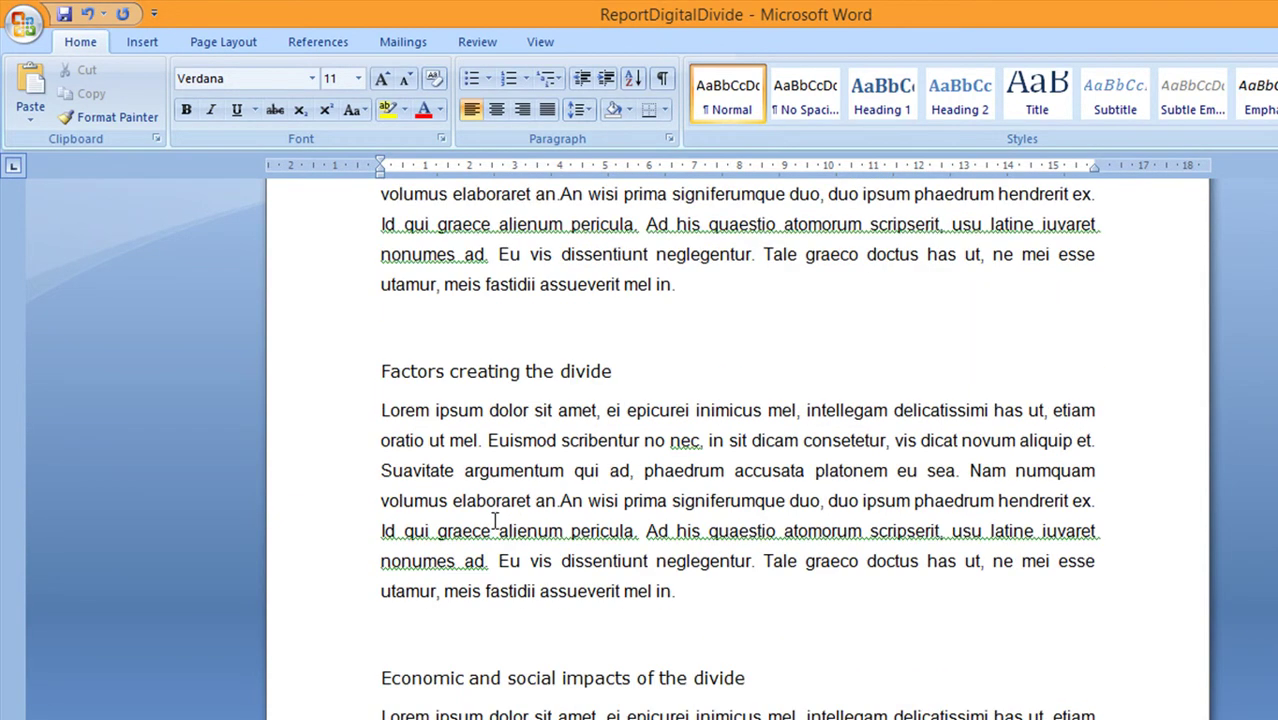
pyautogui.hotkey('ctrl', 'a')
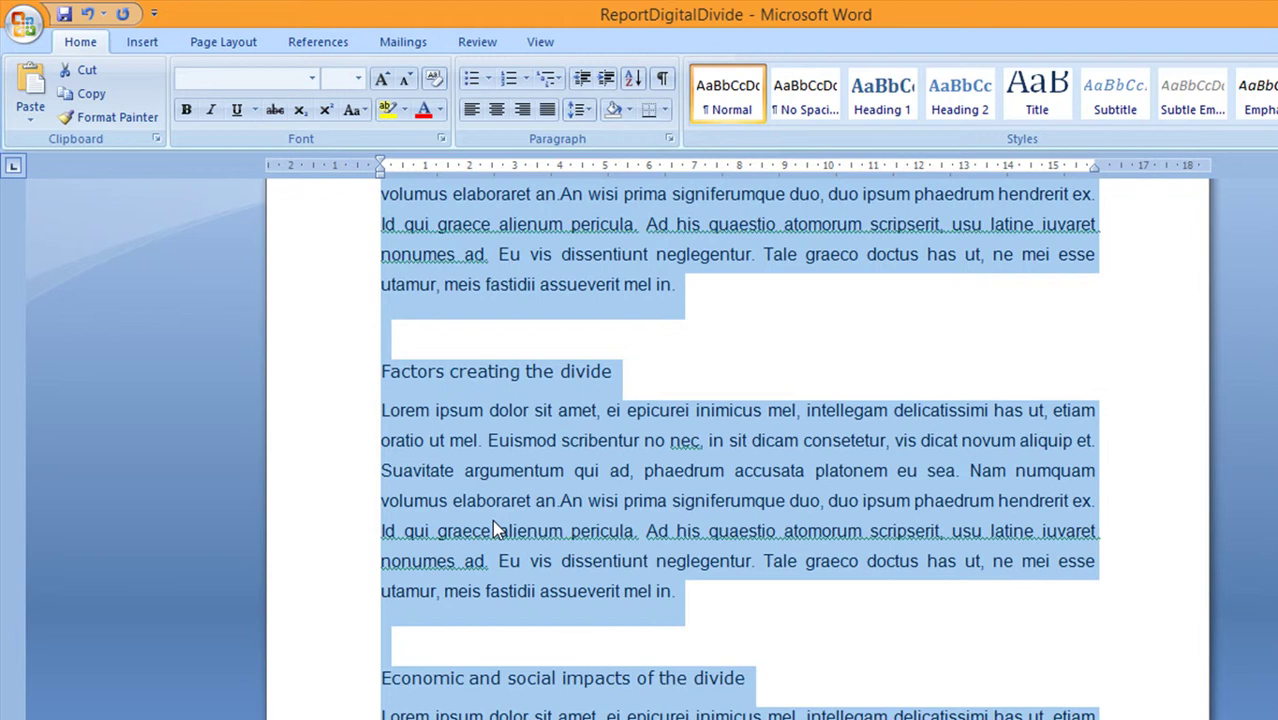
# Step: Set all the report's text to Verdana, size 12
pyautogui.click(312, 78)
pyautogui.click(280, 204)
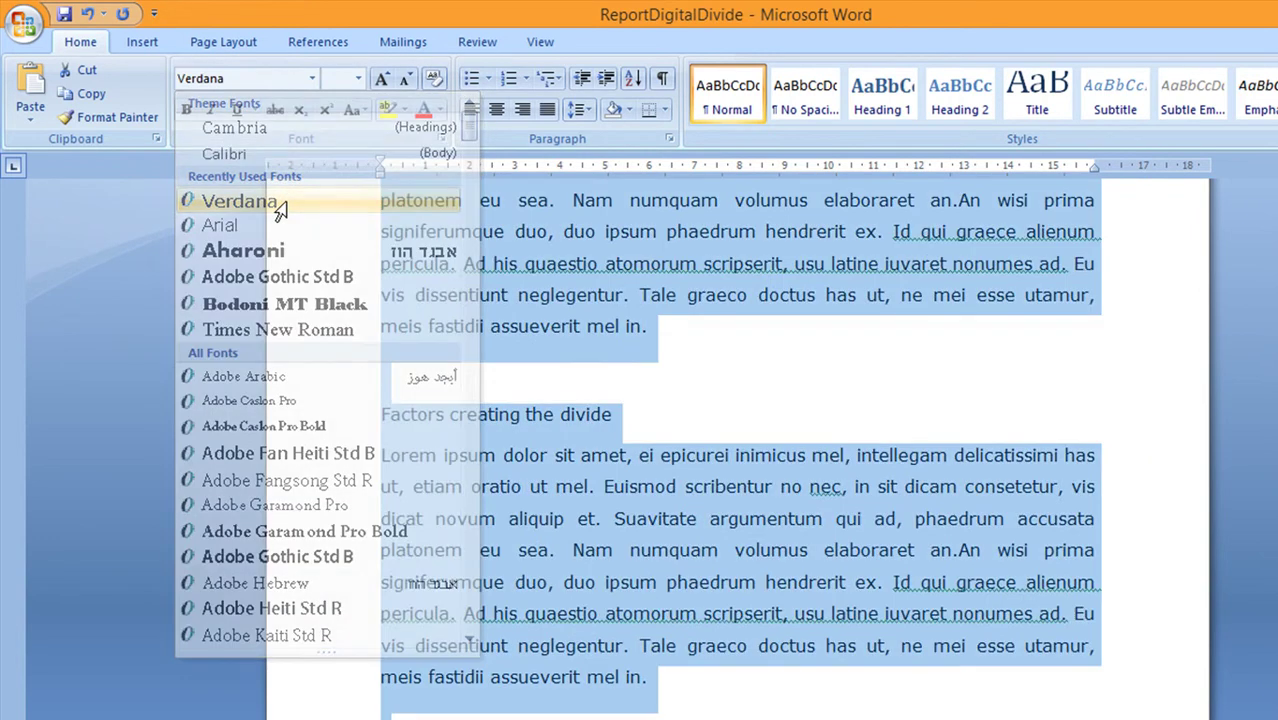
pyautogui.click(358, 79)
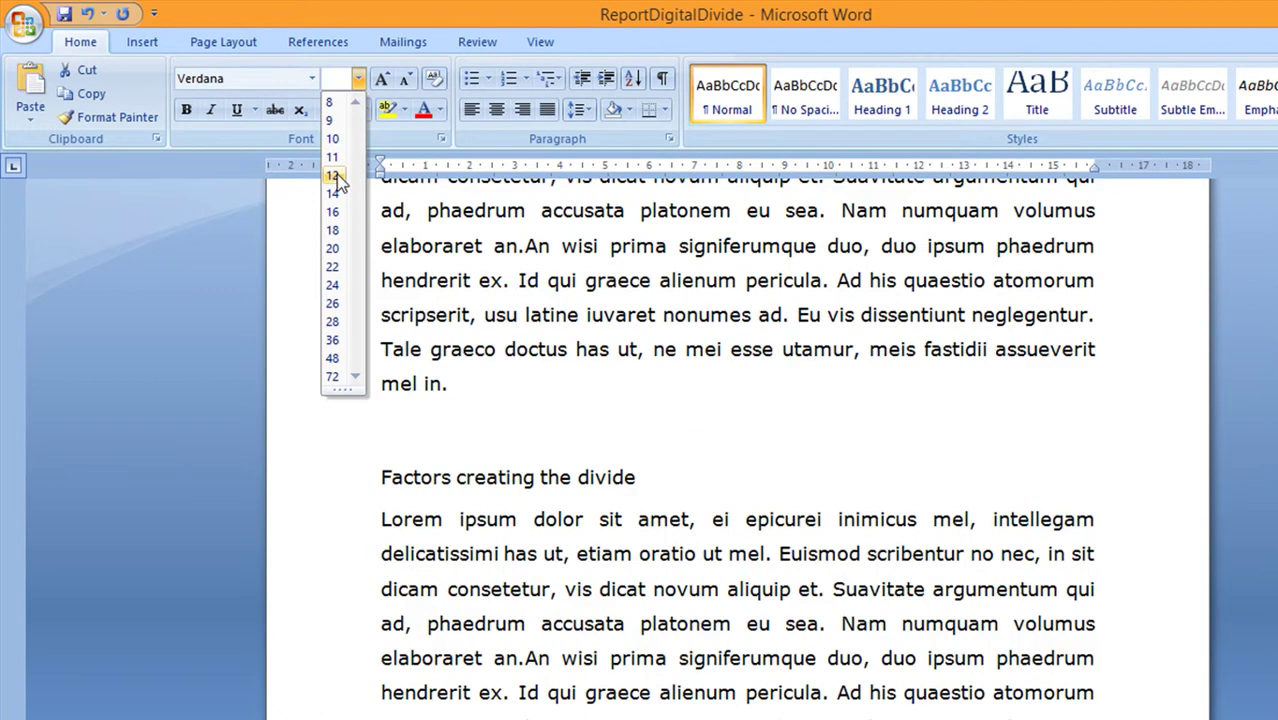
pyautogui.click(338, 175)
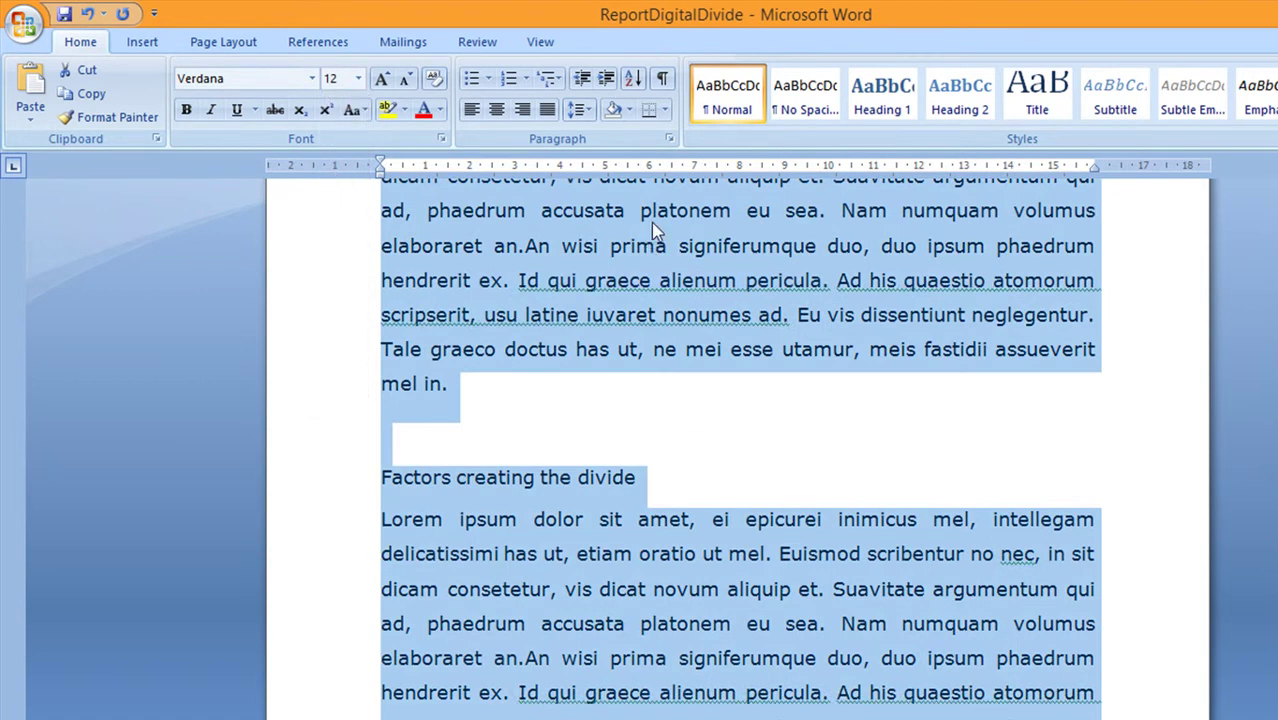
# Step: Apply 1.5 line spacing to all the text in the Paragraph dialog
pyautogui.click(669, 139)
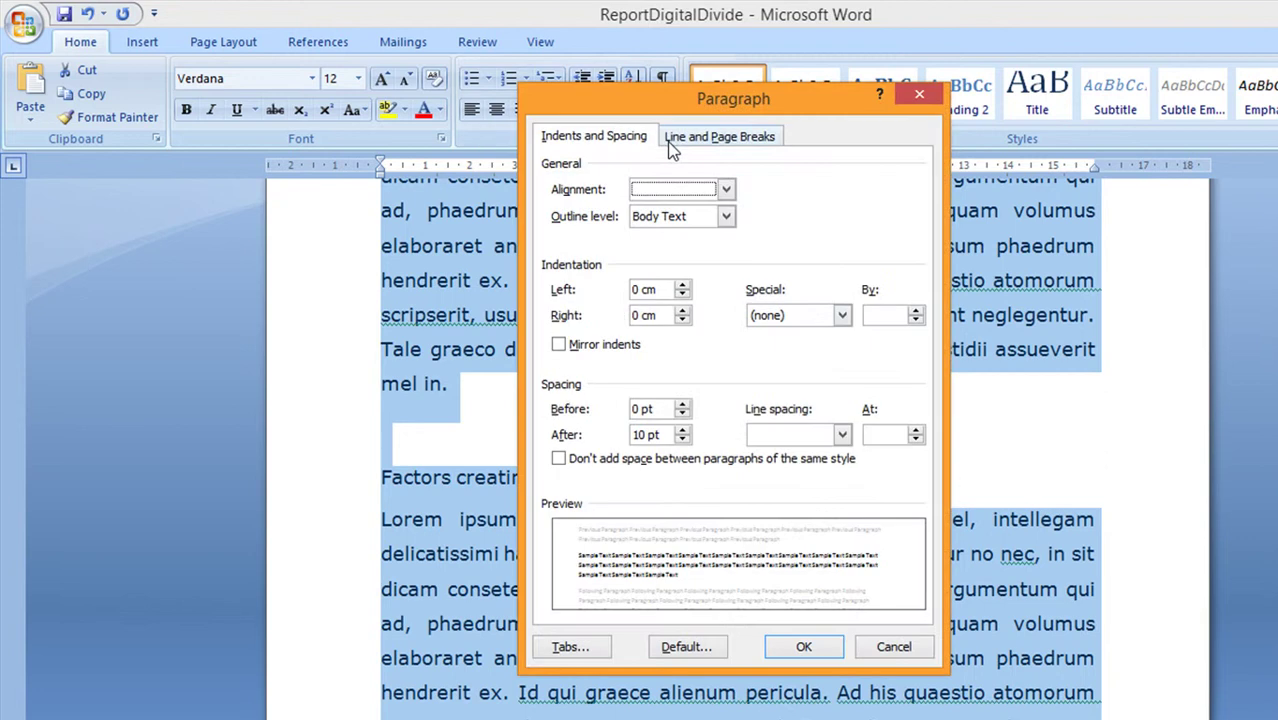
pyautogui.click(841, 434)
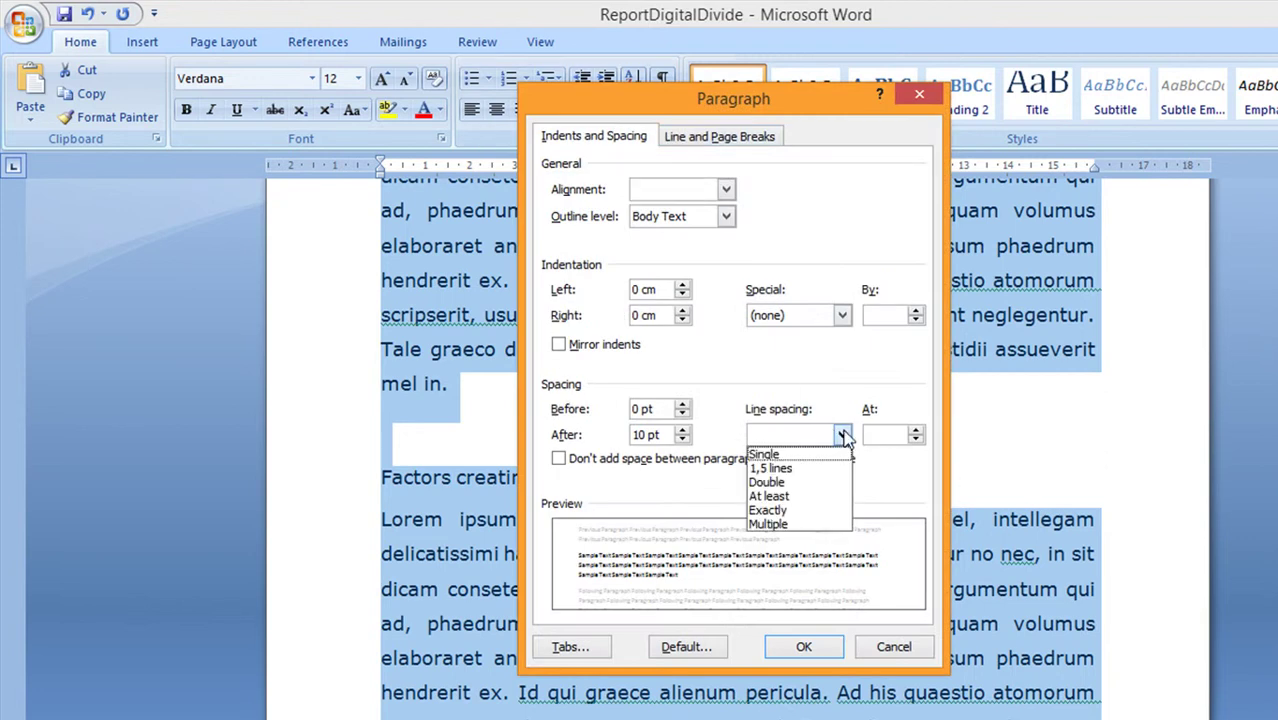
pyautogui.click(815, 468)
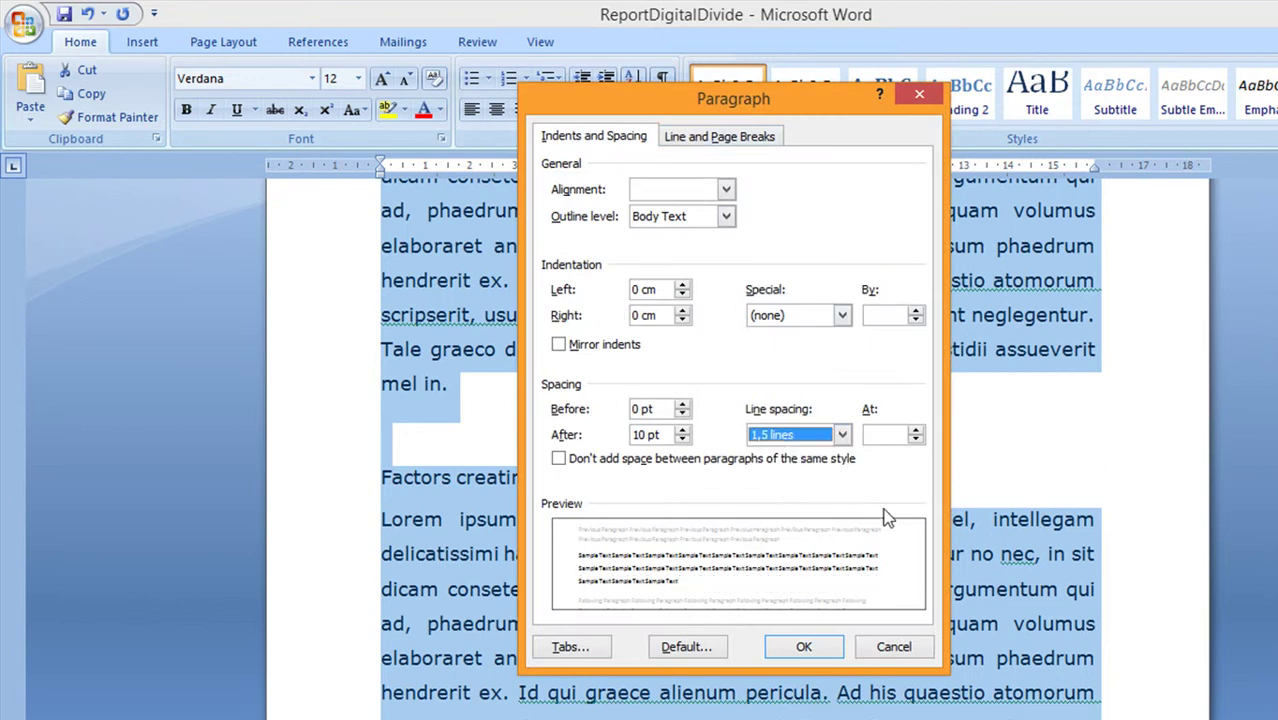
pyautogui.click(804, 643)
pyautogui.scroll(-3, 614, 477)
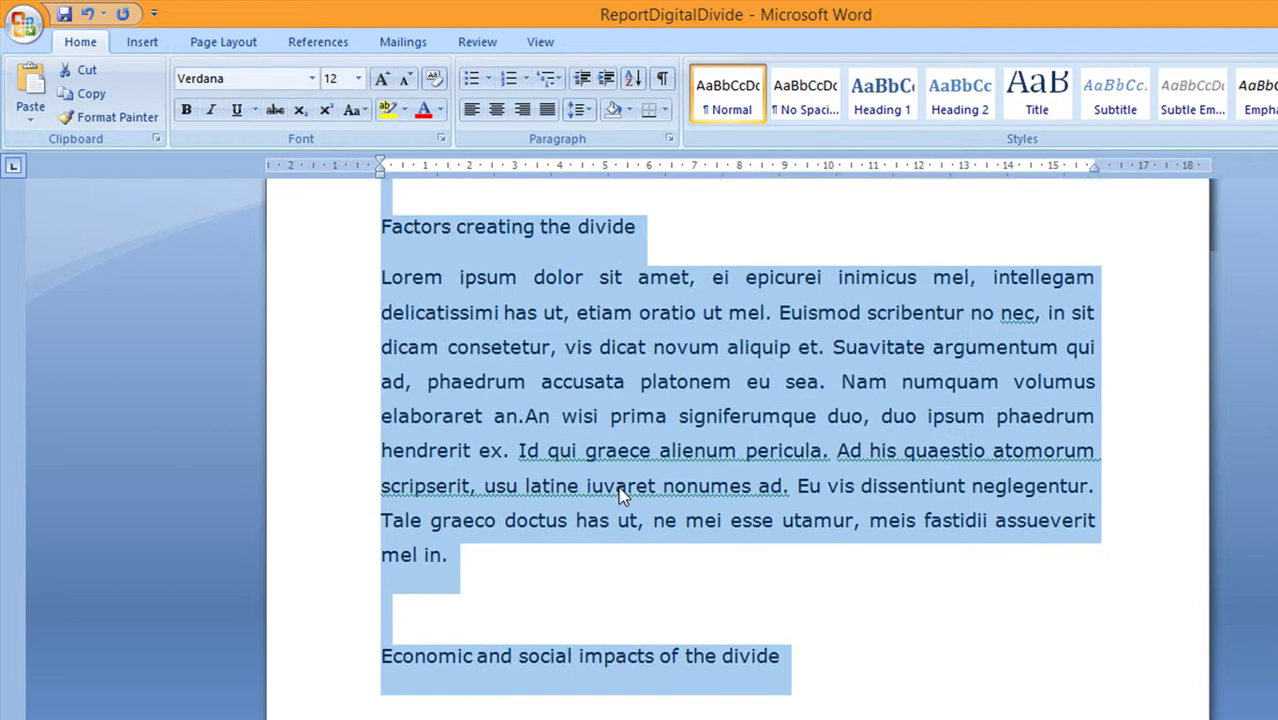
pyautogui.scroll(-12, 620, 490)
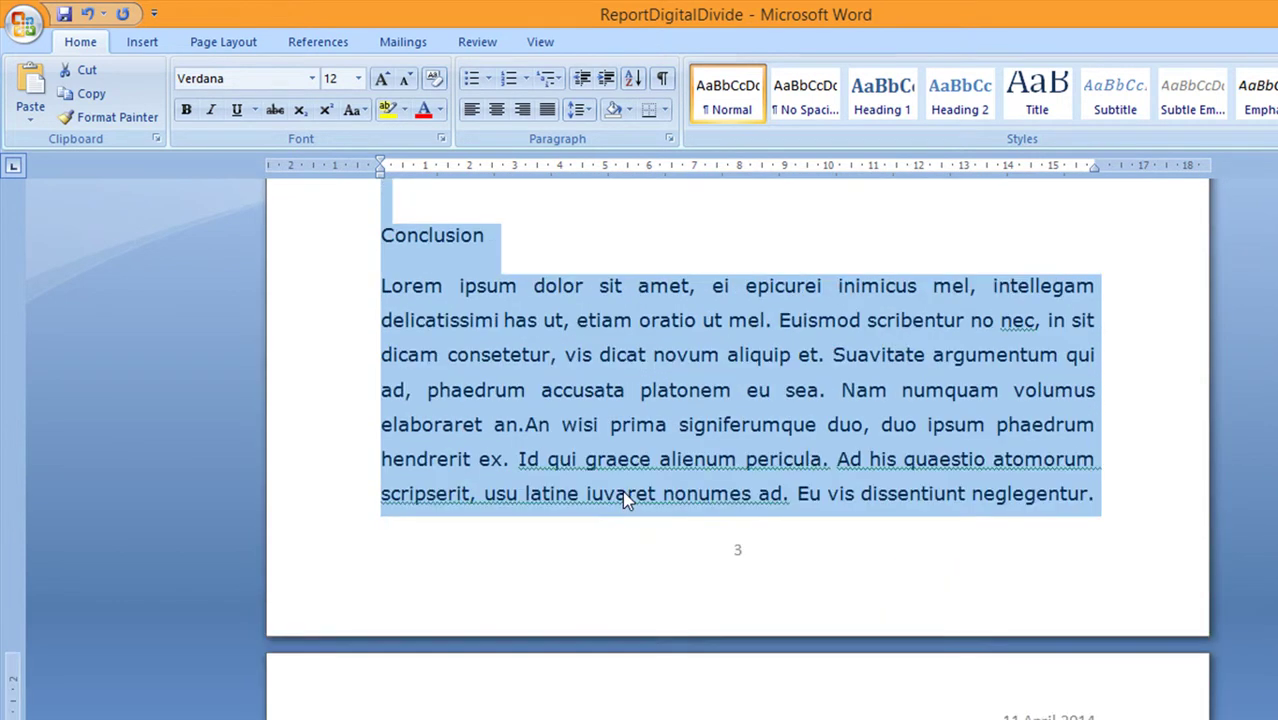
pyautogui.scroll(-8, 622, 495)
# Step: Deselect the document and select the 'The digital divide' title line on page 2
pyautogui.click(824, 478)
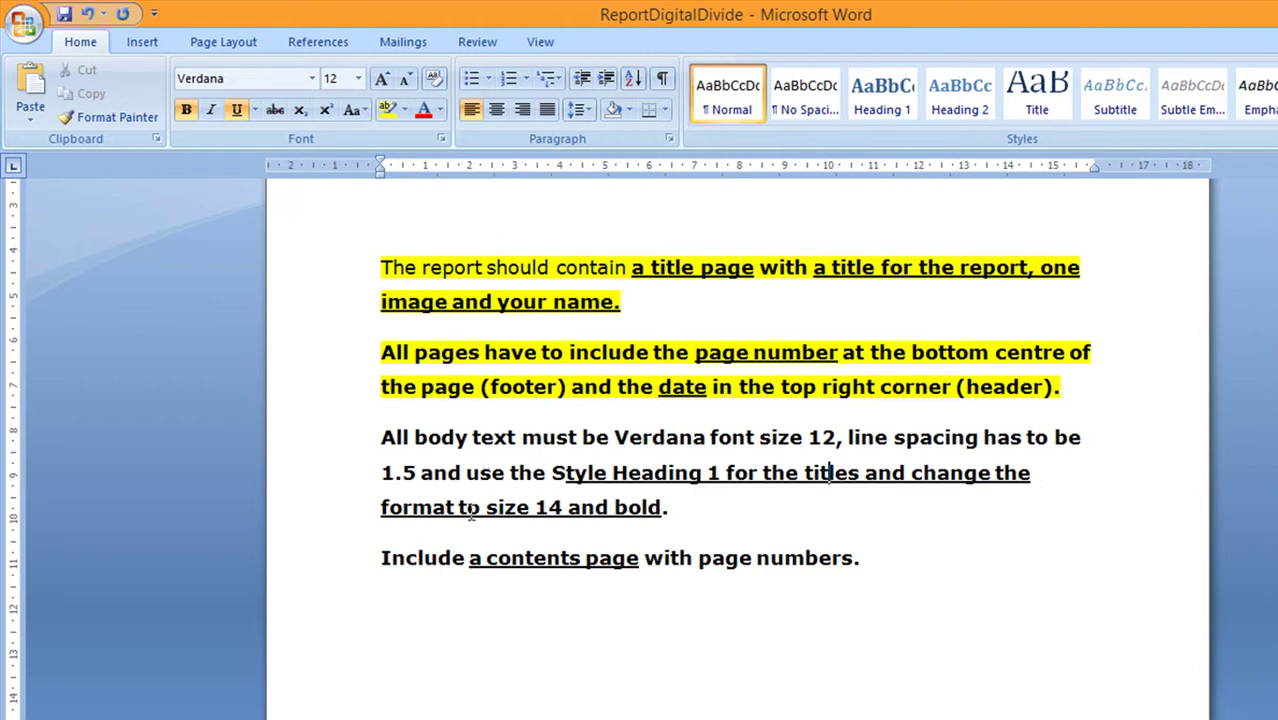
pyautogui.scroll(6, 690, 505)
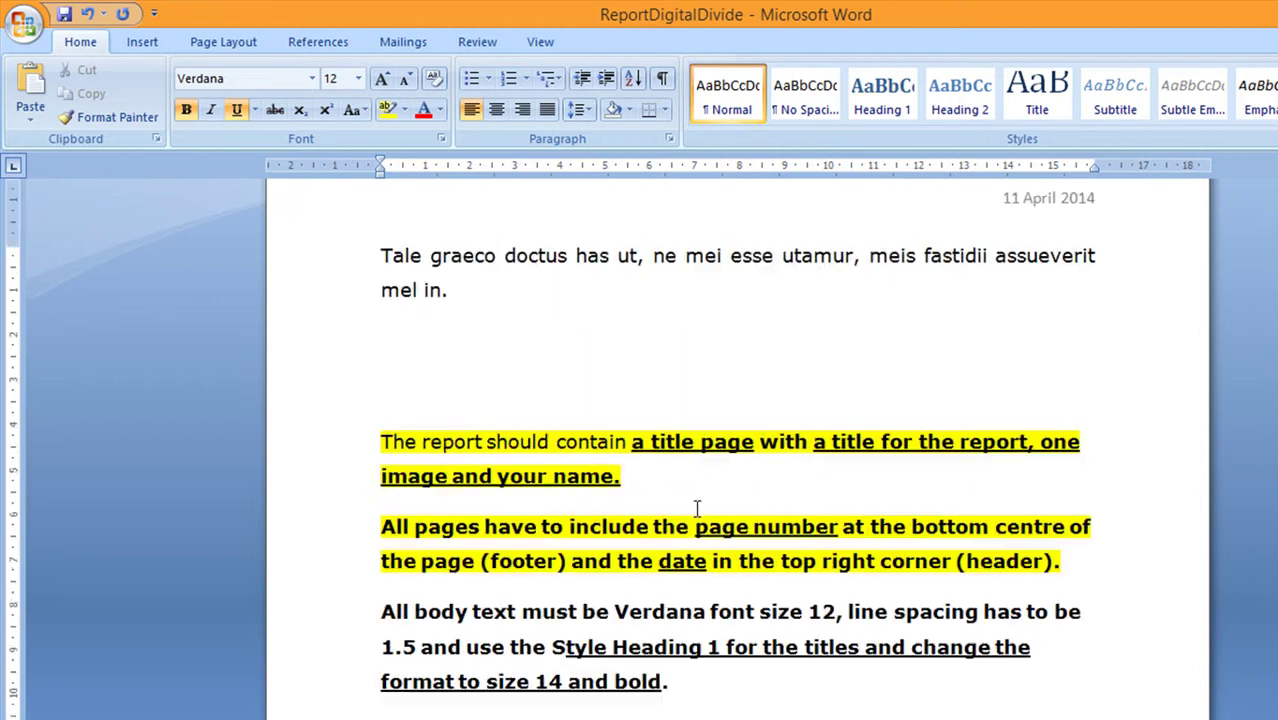
pyautogui.scroll(15, 697, 510)
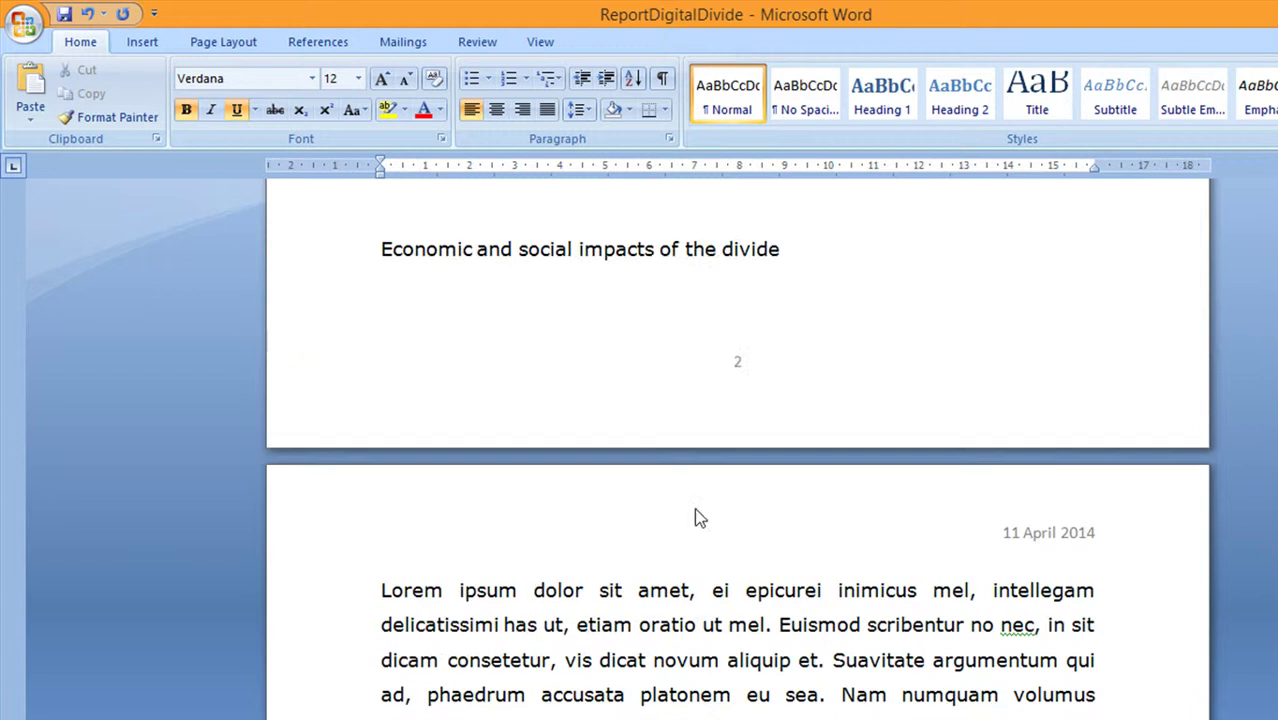
pyautogui.scroll(12, 697, 510)
pyautogui.scroll(-10, 696, 516)
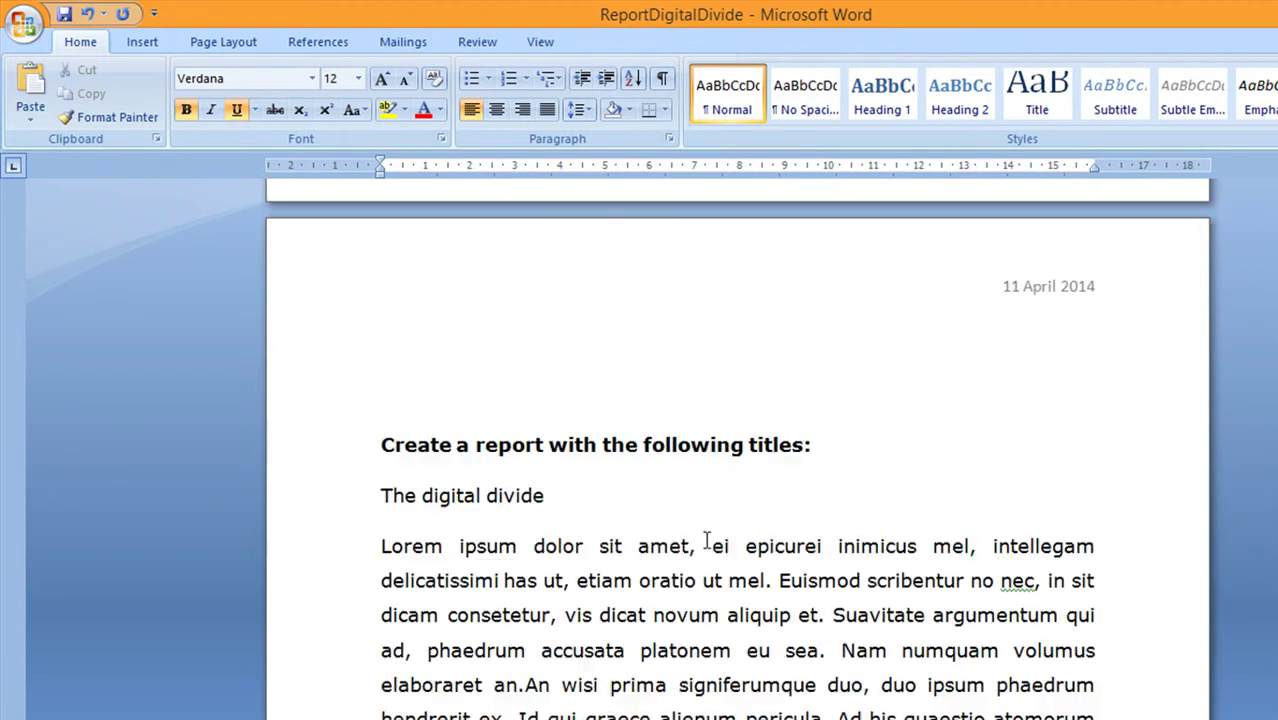
pyautogui.click(300, 266)
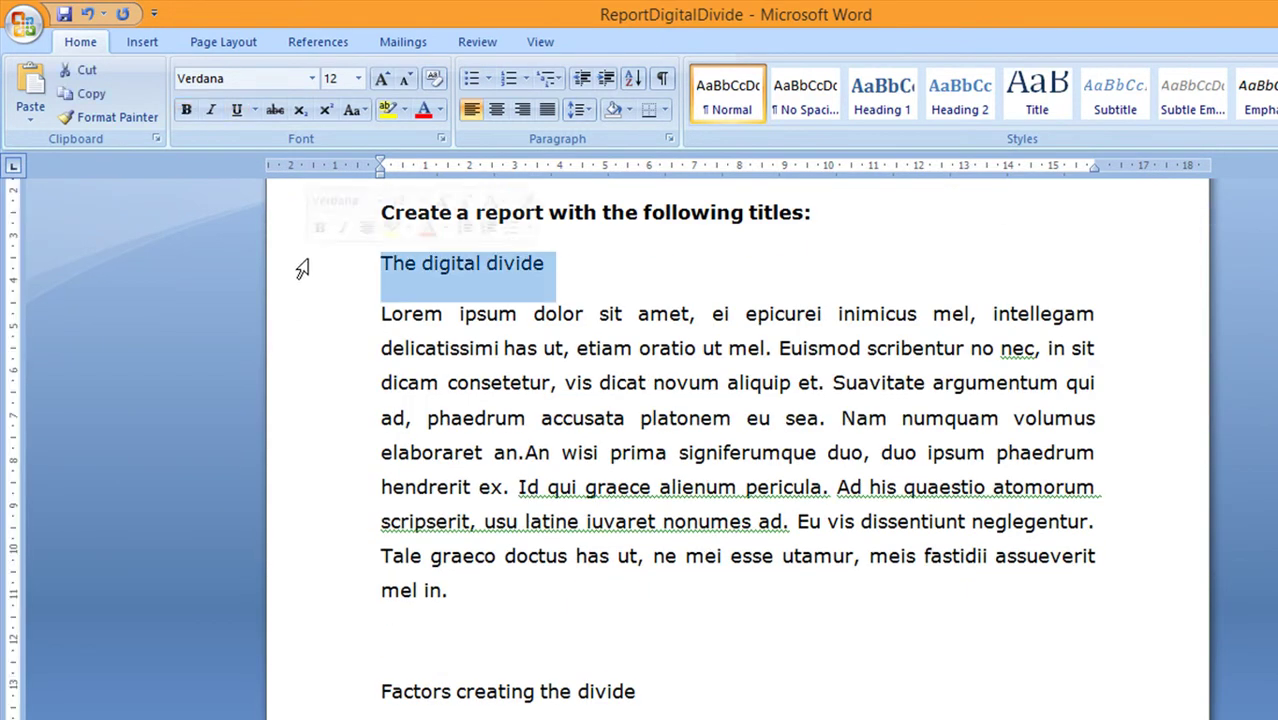
# Step: Apply Heading 1 to The digital divide and modify the style to bold Verdana, automatic colour
pyautogui.click(882, 100)
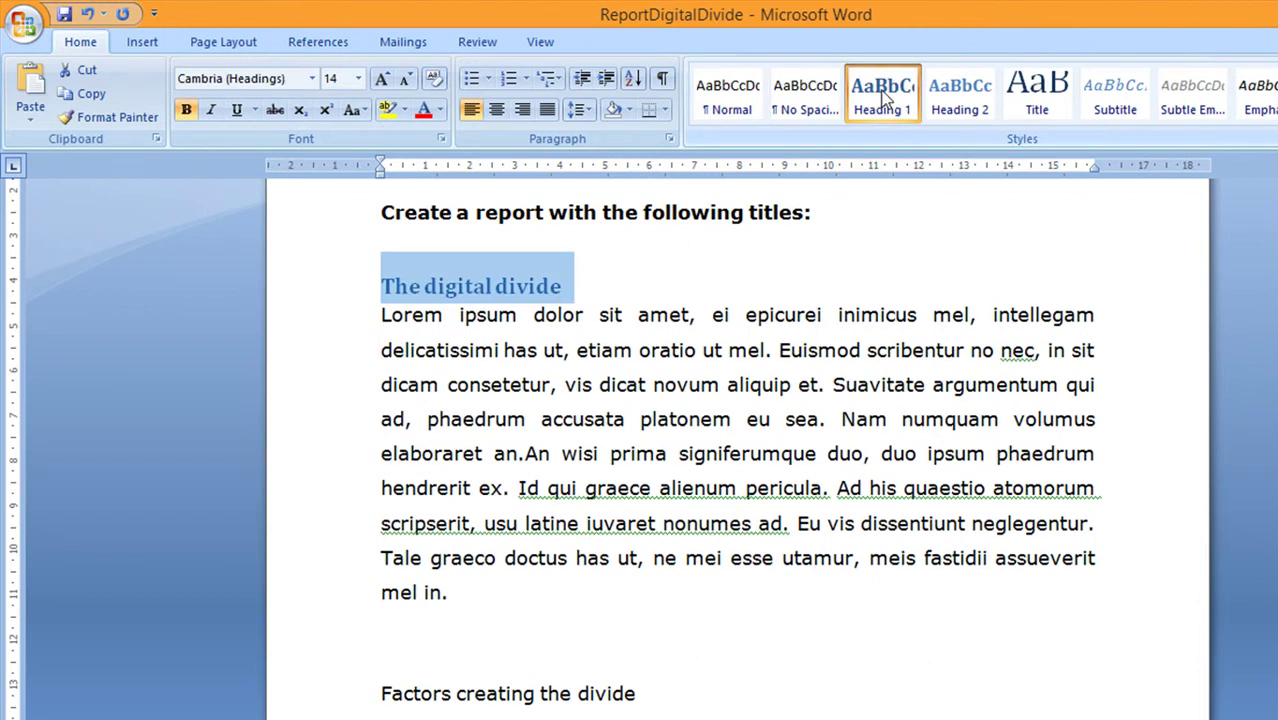
pyautogui.rightClick(883, 93)
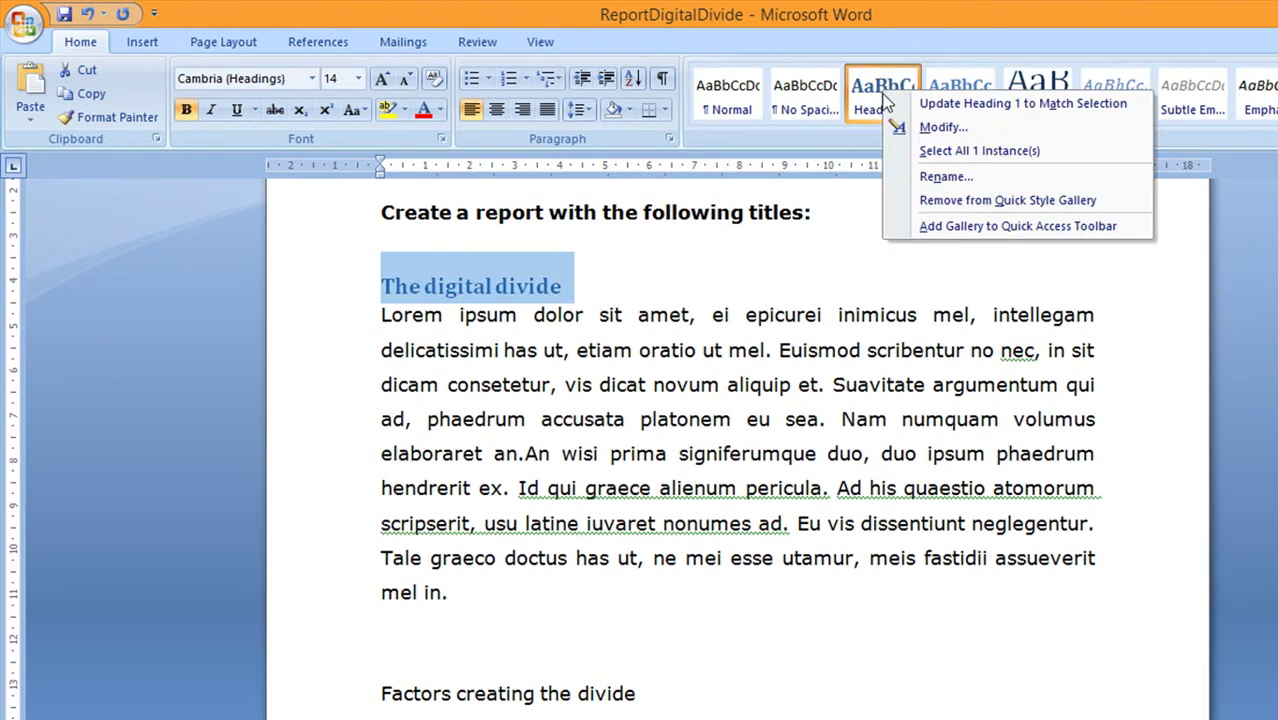
pyautogui.click(909, 133)
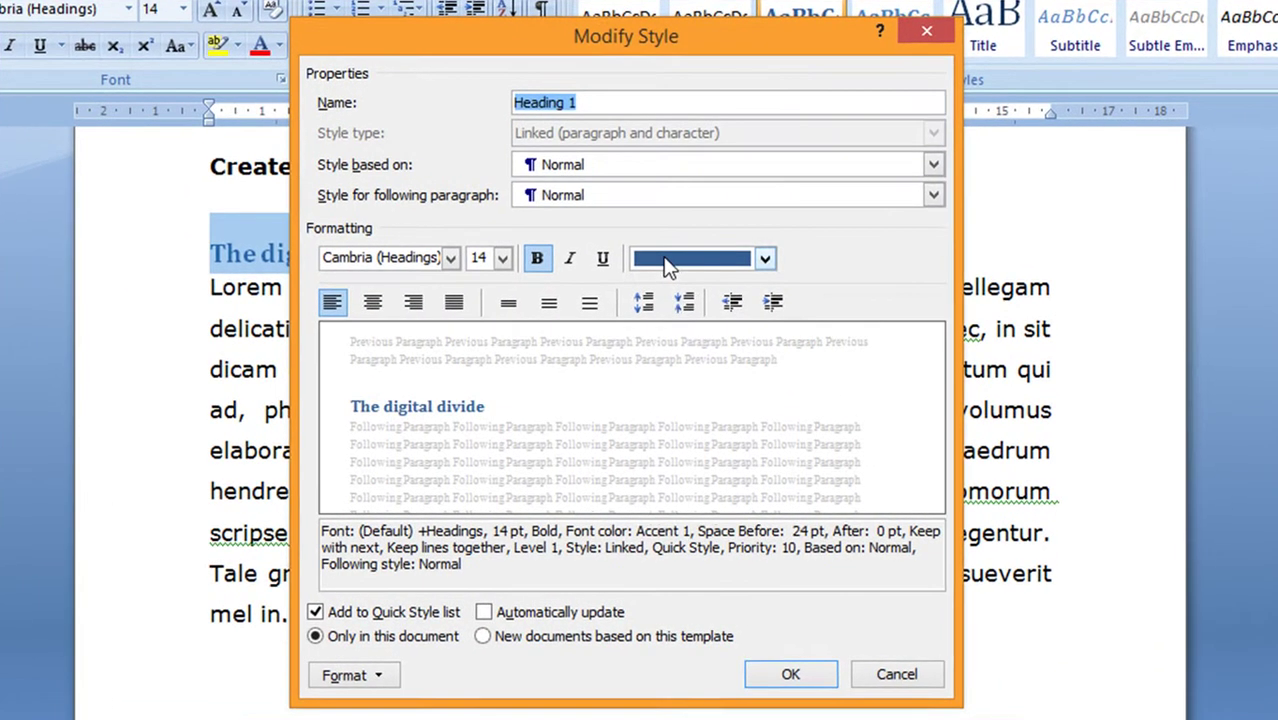
pyautogui.click(668, 265)
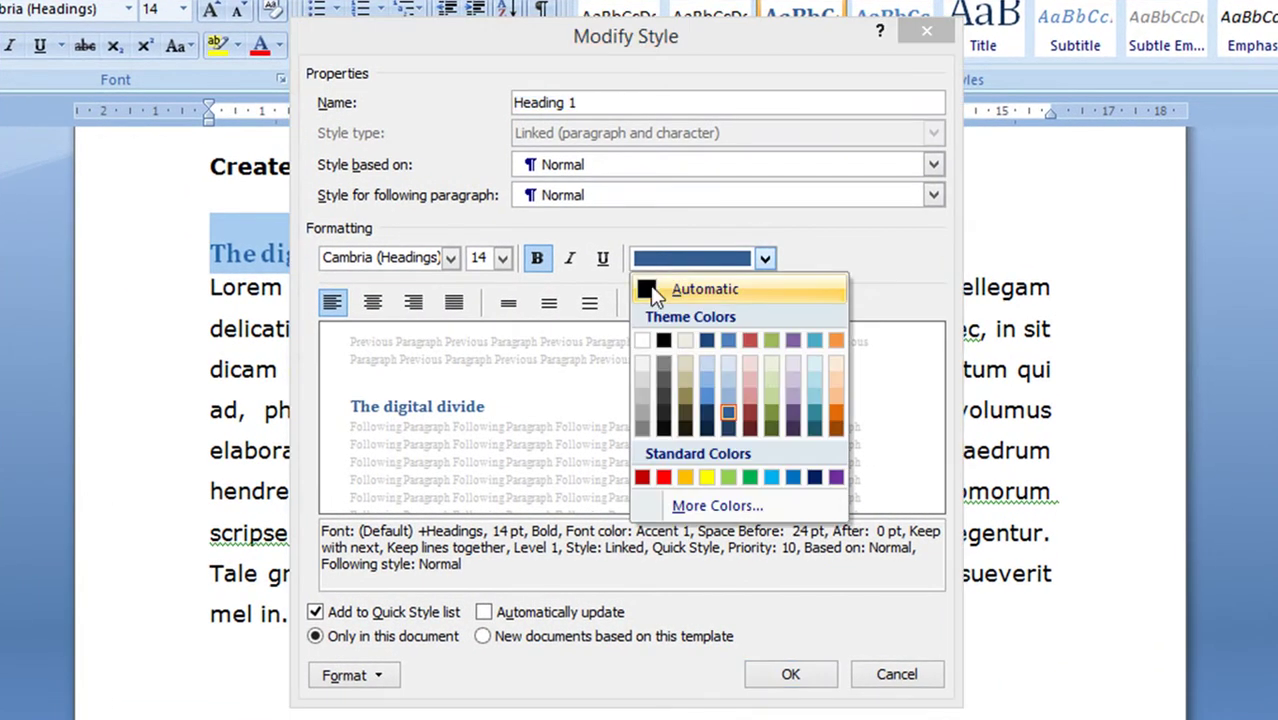
pyautogui.click(652, 287)
pyautogui.click(537, 262)
pyautogui.click(537, 262)
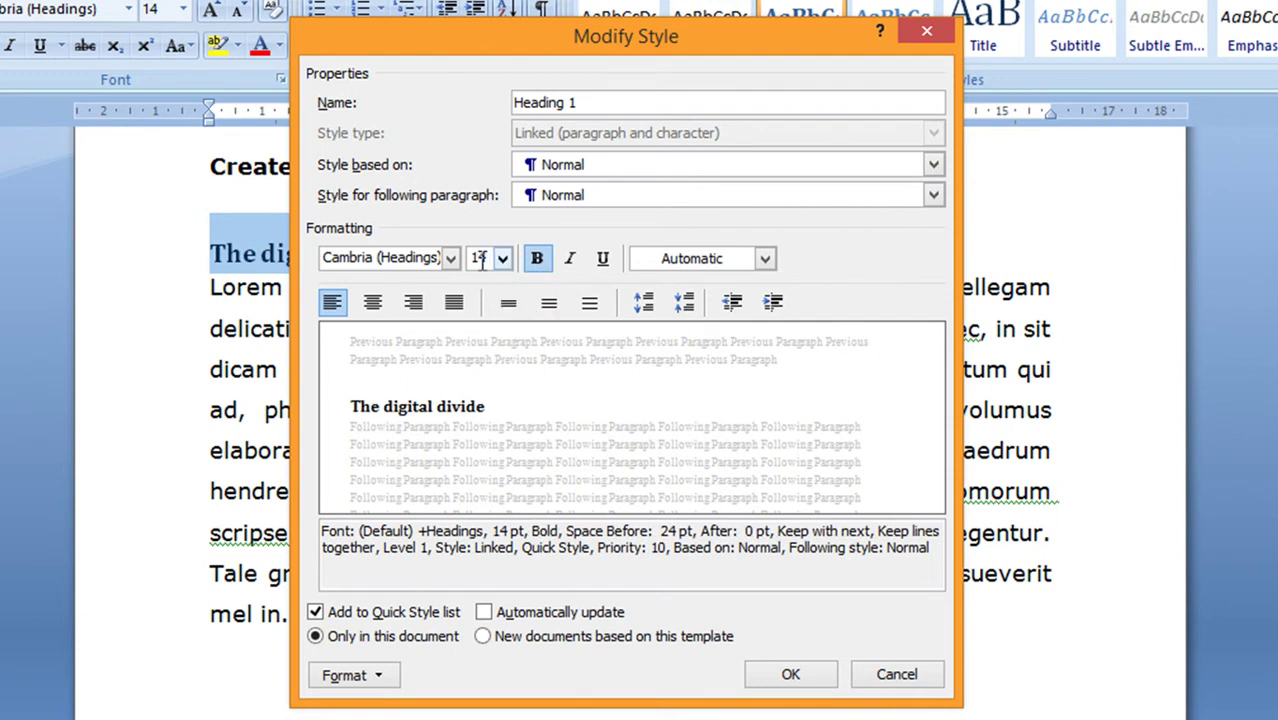
pyautogui.click(451, 259)
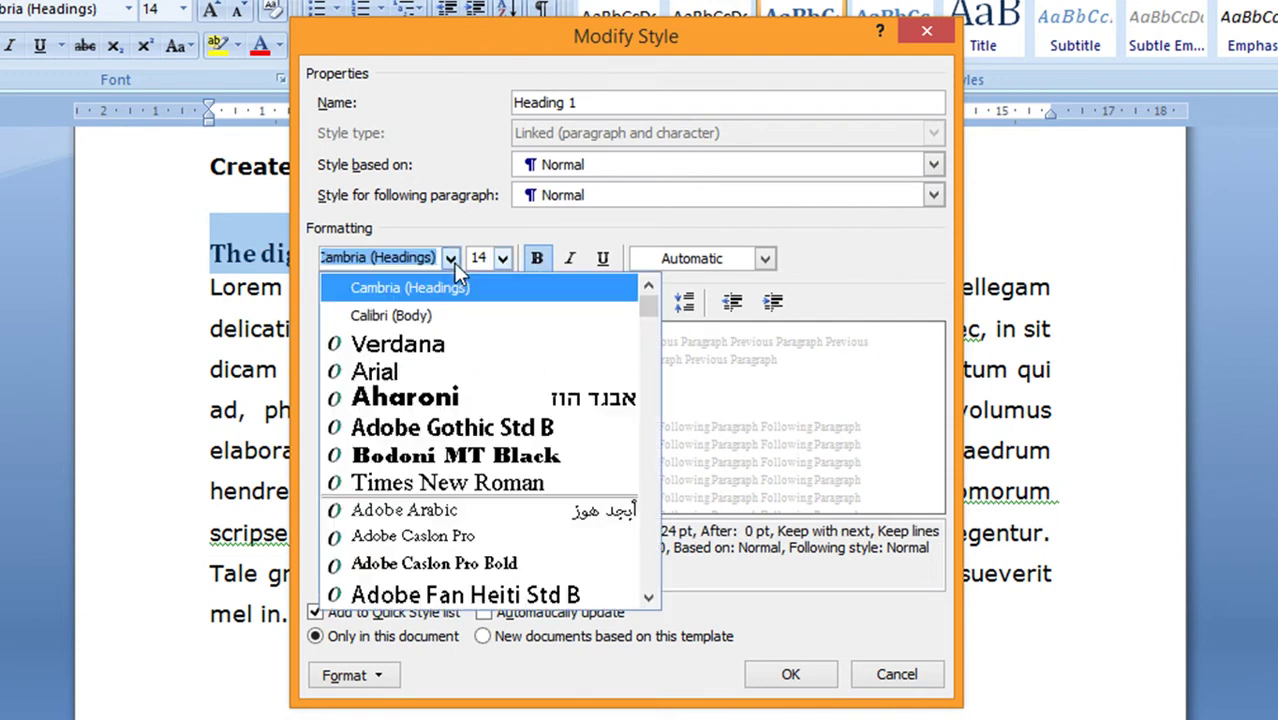
pyautogui.click(437, 345)
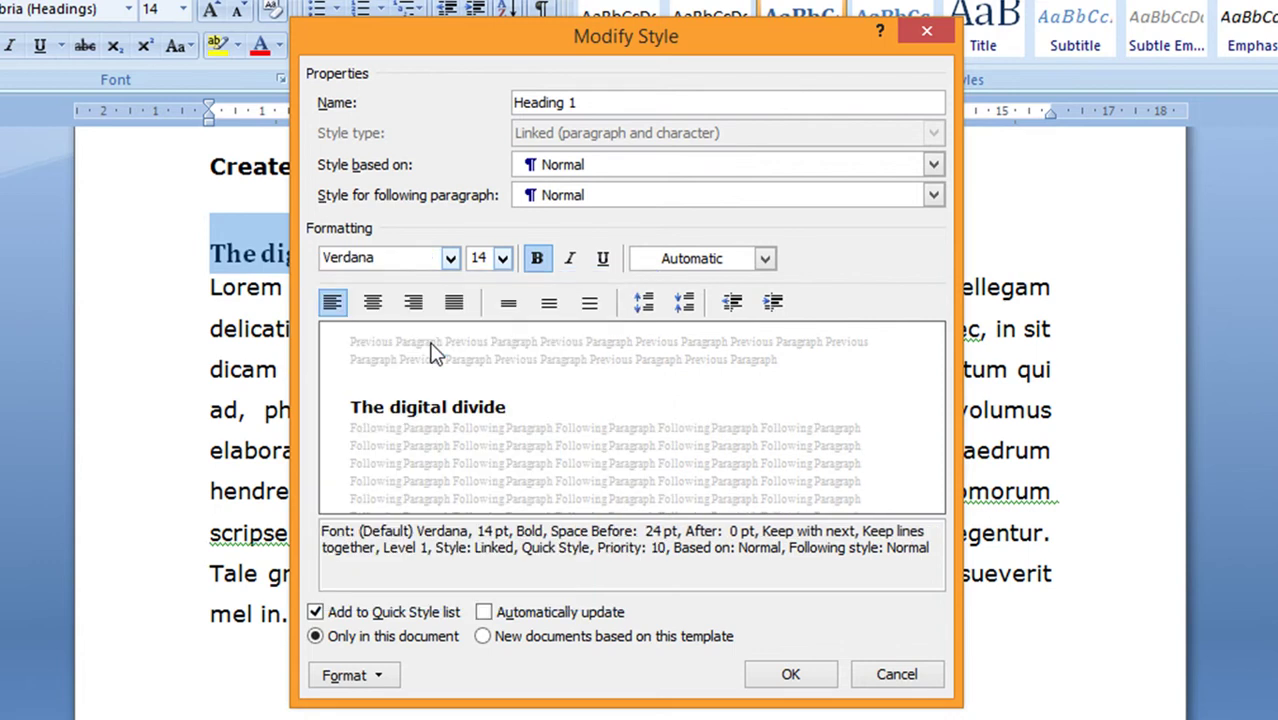
# Step: Save the Heading 1 changes and apply Heading 1 to Economic and social impacts, Tackling the divide, Conclusion
pyautogui.click(788, 674)
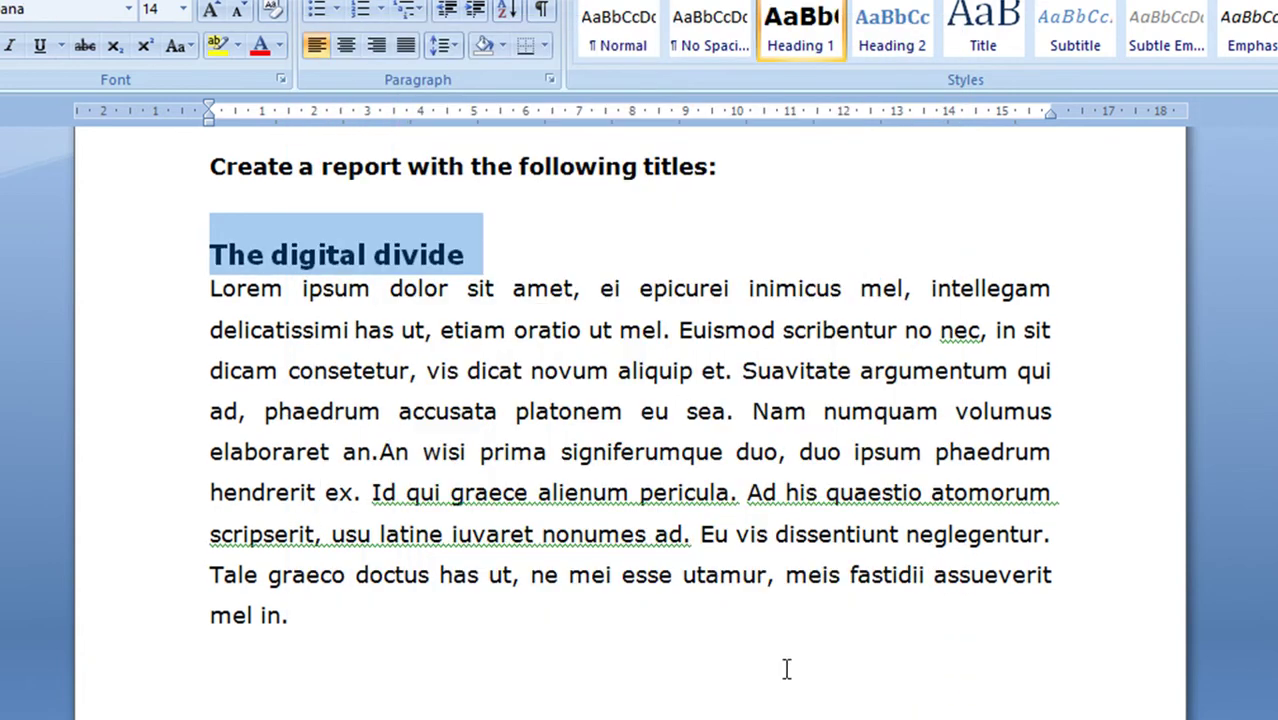
pyautogui.click(498, 410)
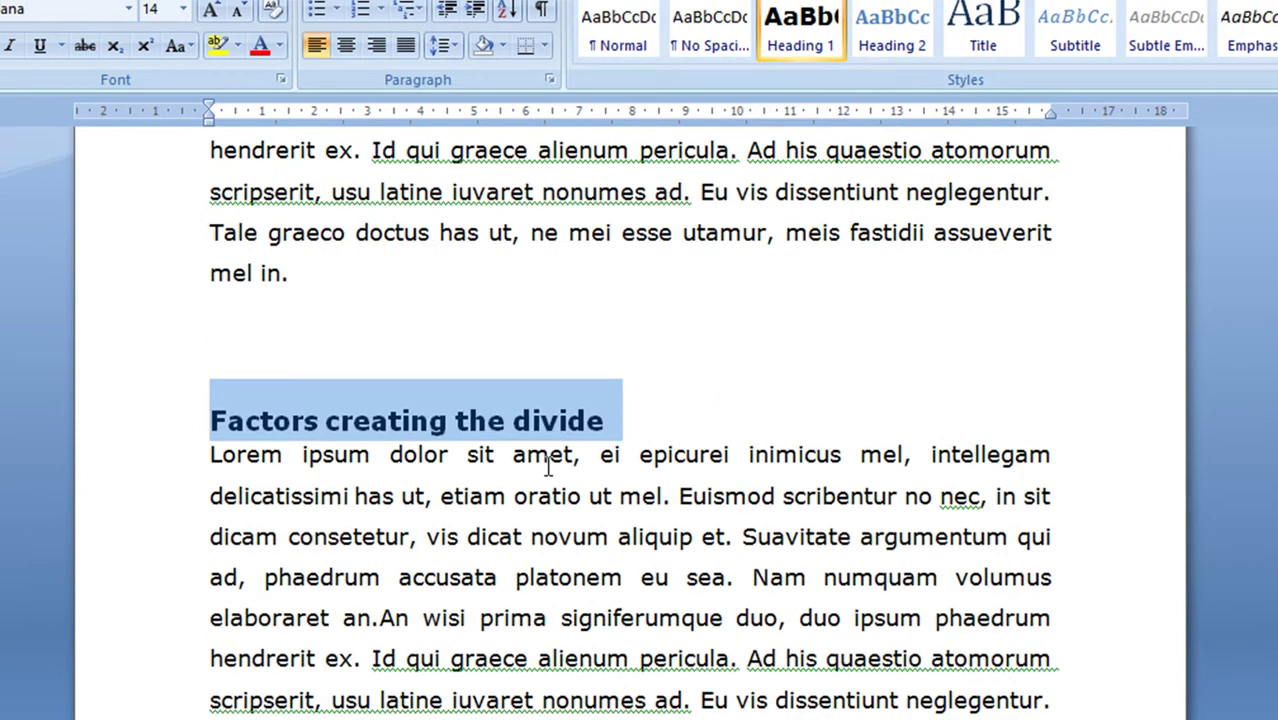
pyautogui.scroll(-5, 548, 468)
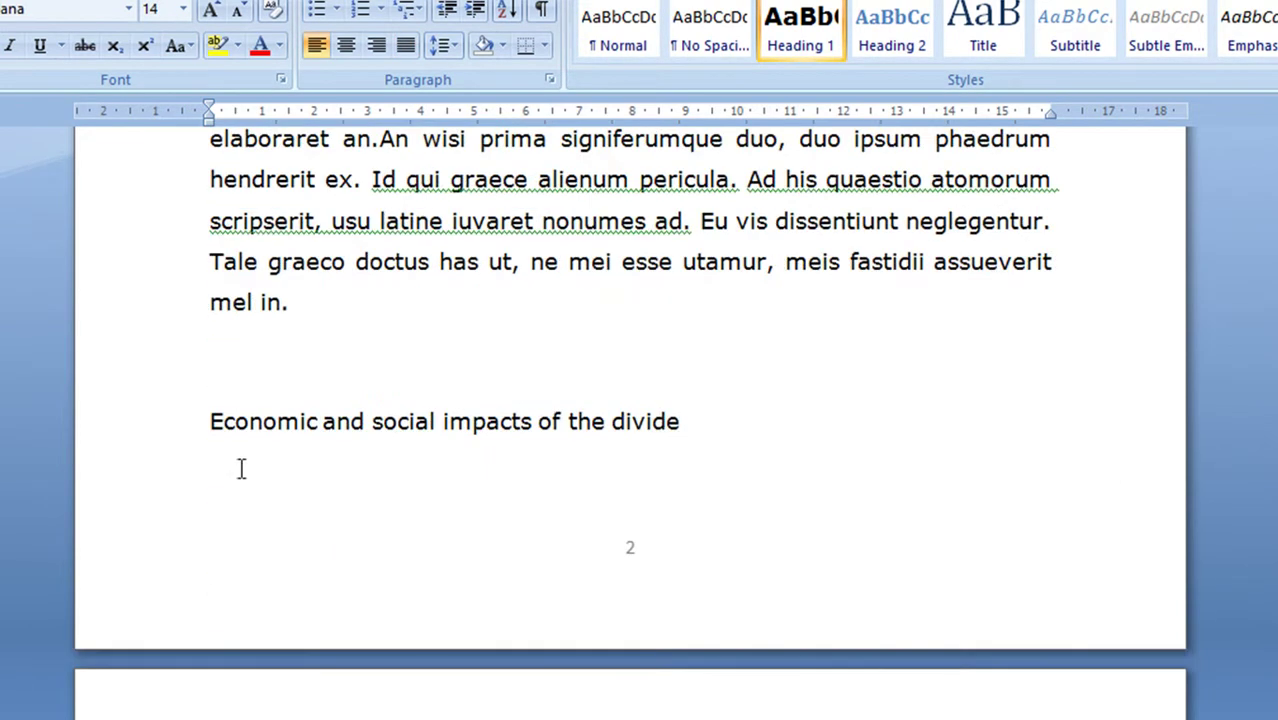
pyautogui.click(157, 441)
pyautogui.click(776, 45)
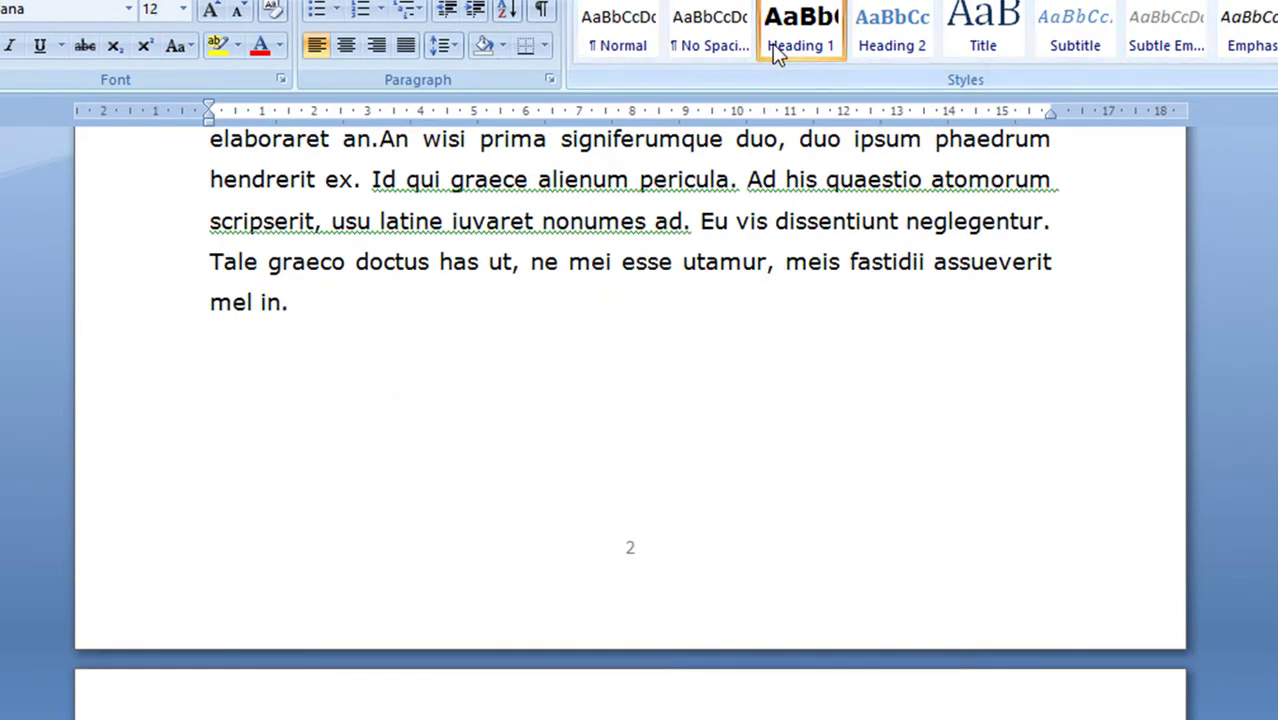
pyautogui.scroll(-6, 456, 323)
pyautogui.scroll(-4, 453, 330)
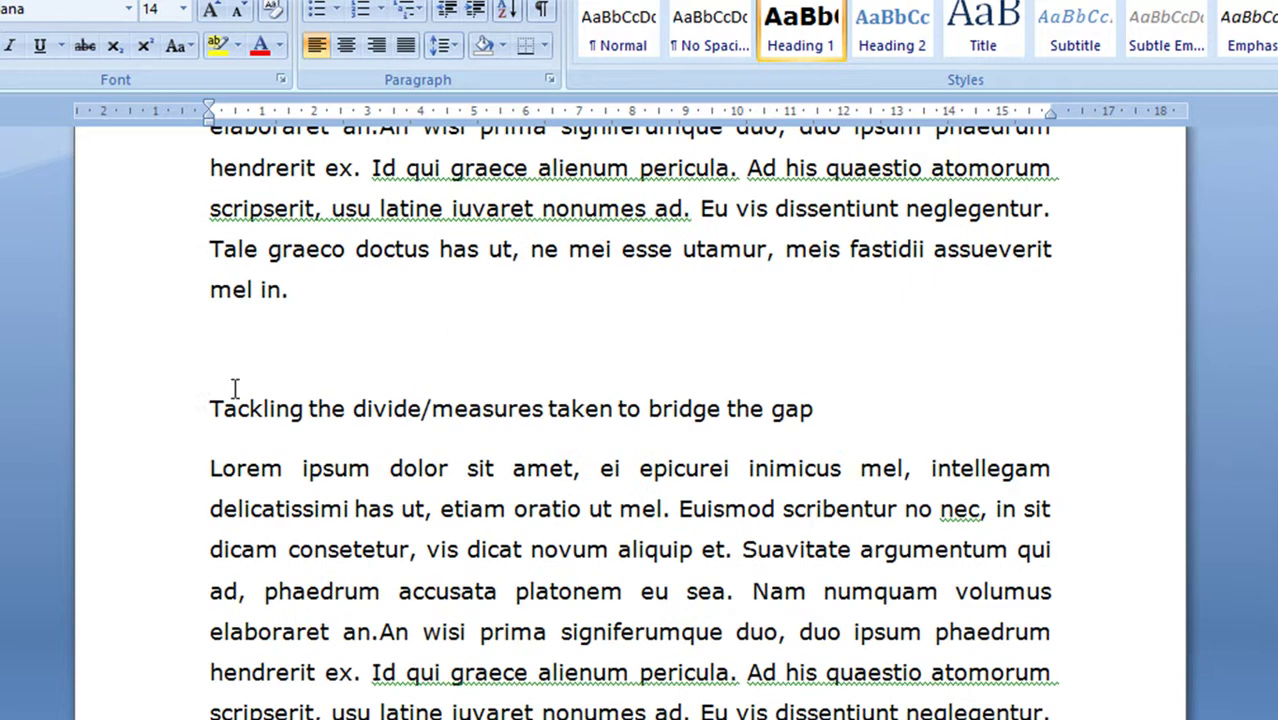
pyautogui.click(167, 415)
pyautogui.click(790, 47)
pyautogui.scroll(-4, 285, 540)
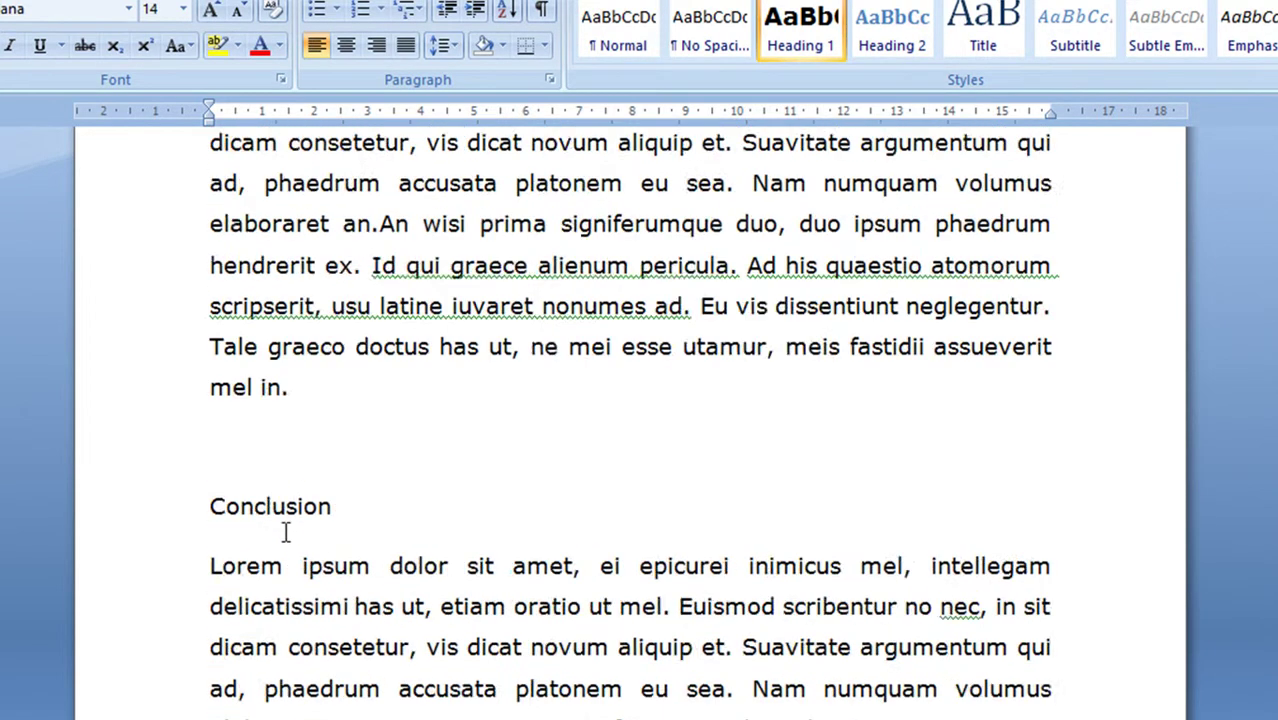
pyautogui.click(120, 458)
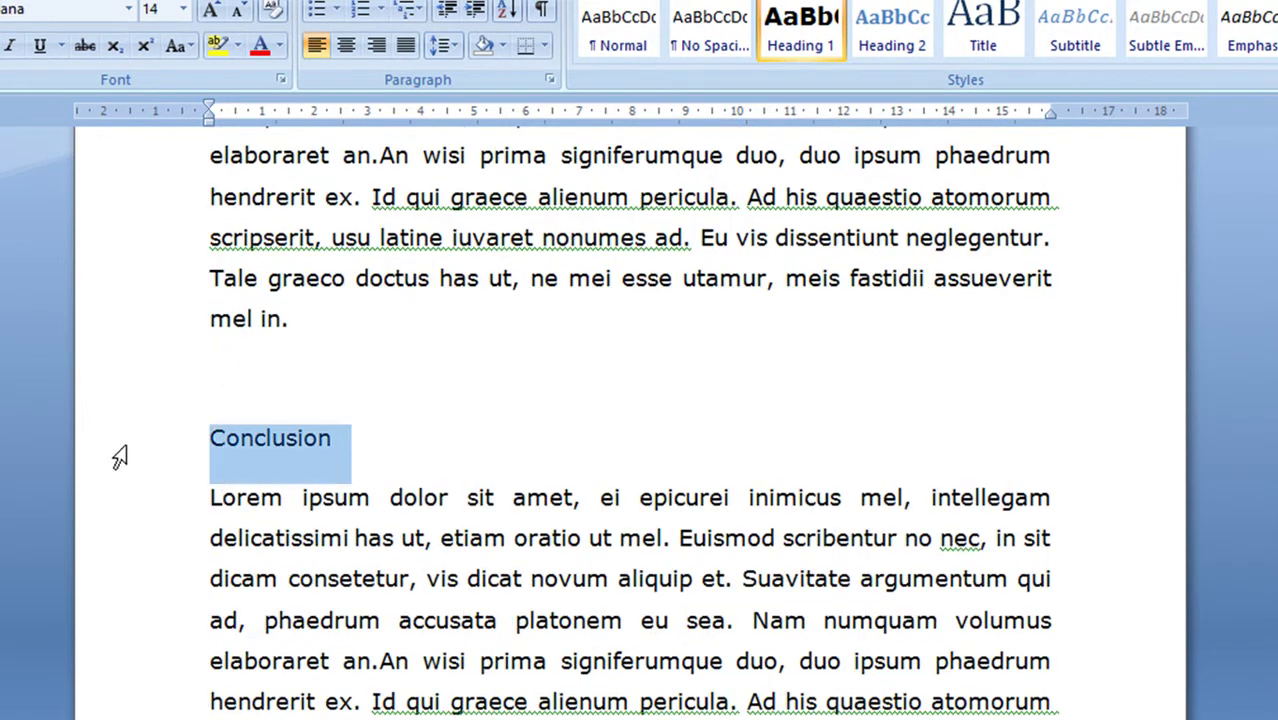
pyautogui.click(806, 42)
# Step: Highlight the 'All body text must be Verdana…' requirement paragraph in yellow
pyautogui.scroll(-5, 594, 583)
pyautogui.scroll(3, 585, 572)
pyautogui.scroll(-3, 585, 572)
pyautogui.scroll(-3, 584, 578)
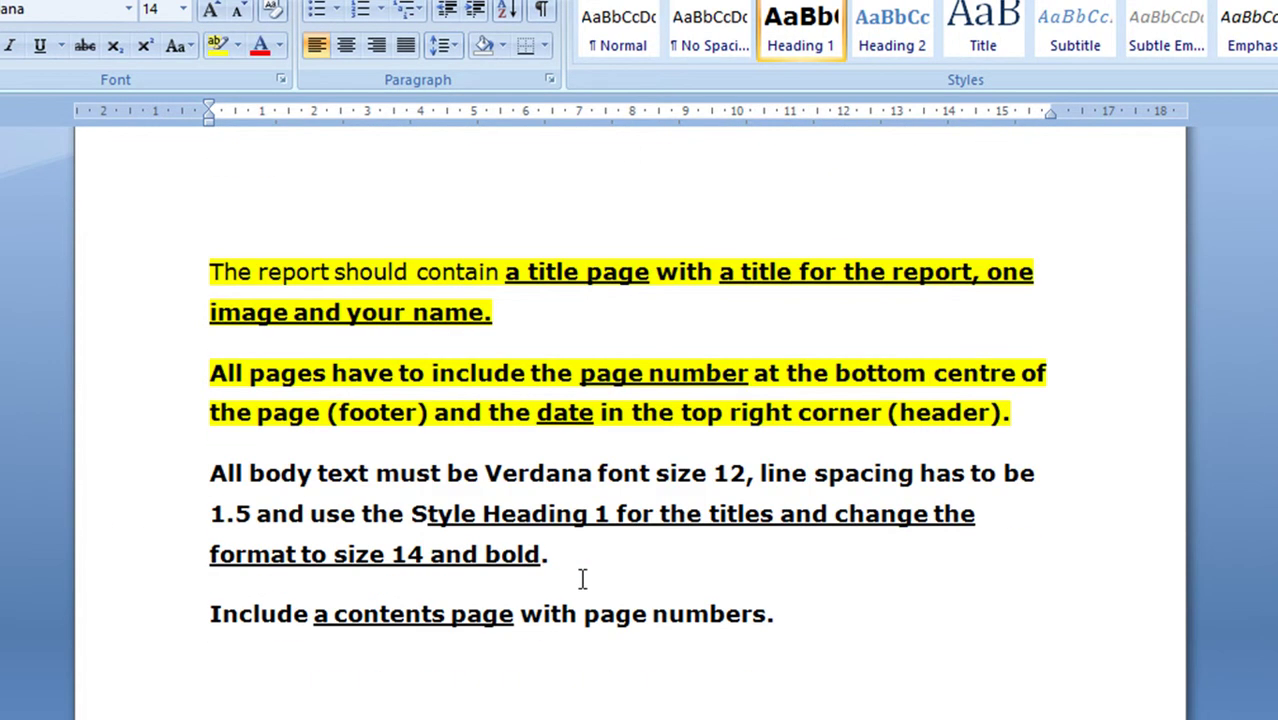
pyautogui.moveTo(166, 478); pyautogui.dragTo(175, 555)
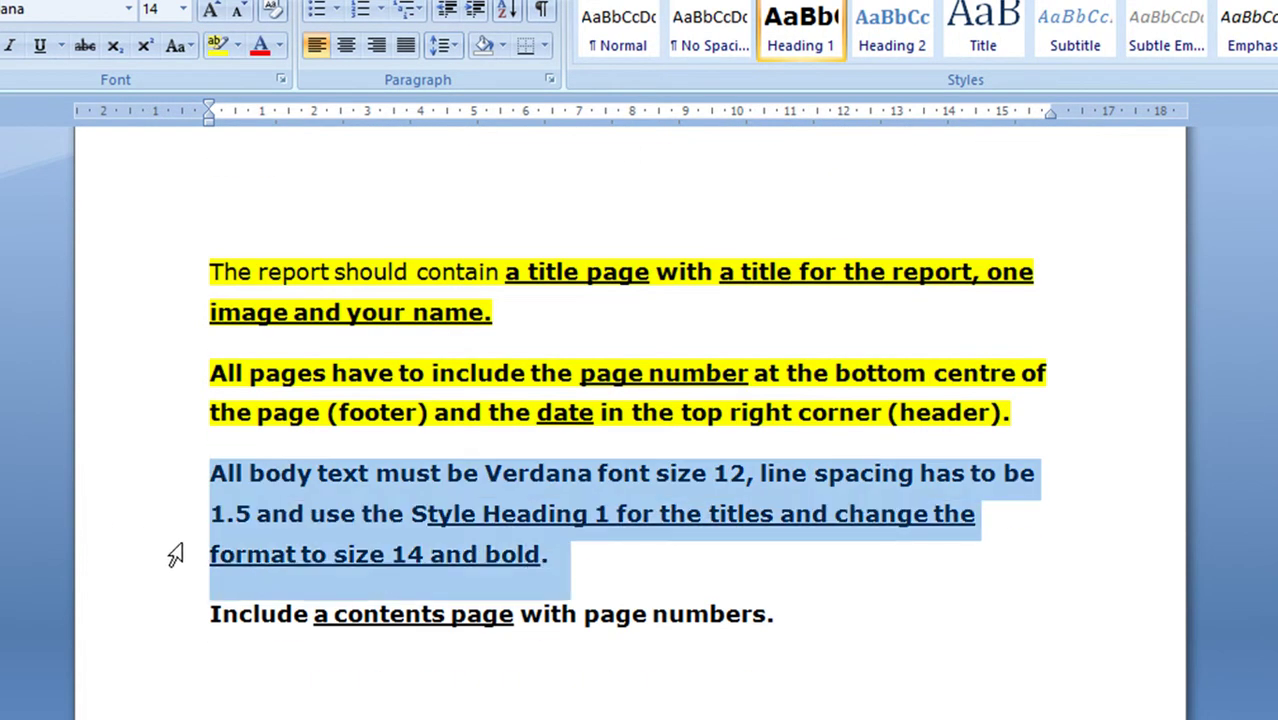
pyautogui.click(214, 46)
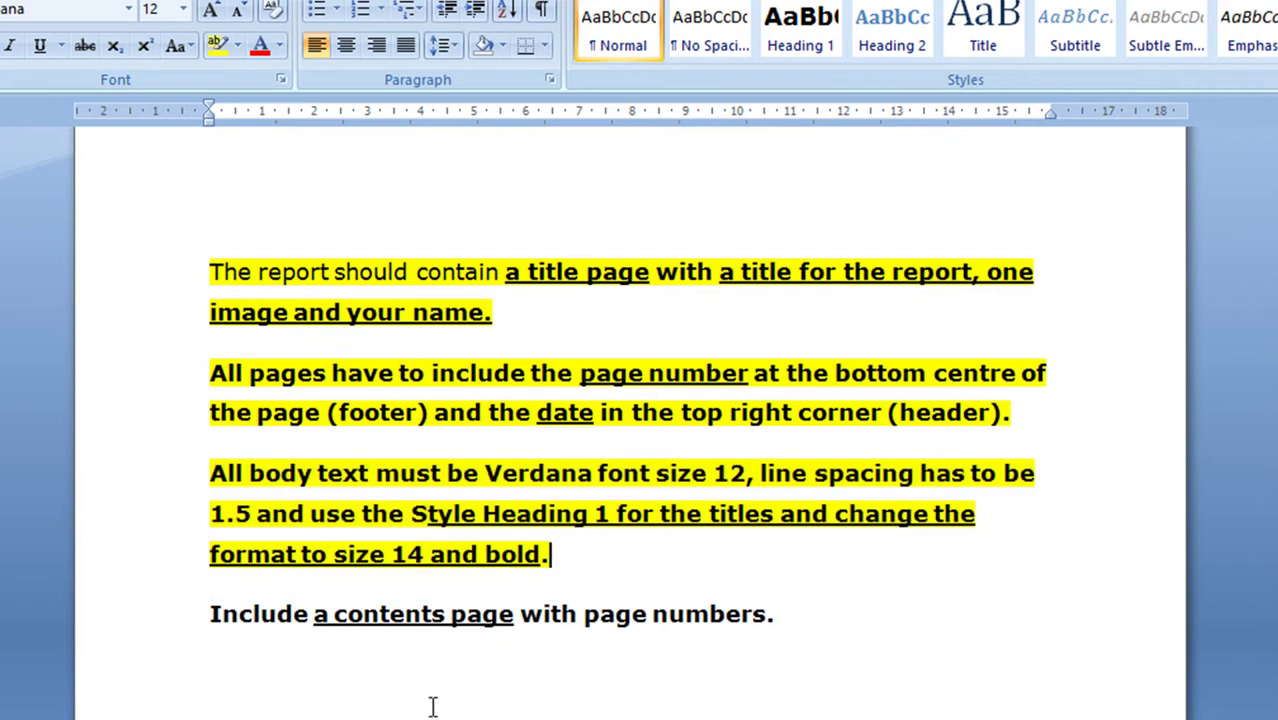
pyautogui.scroll(-3, 919, 698)
pyautogui.scroll(6, 918, 700)
pyautogui.scroll(12, 919, 698)
pyautogui.scroll(15, 919, 698)
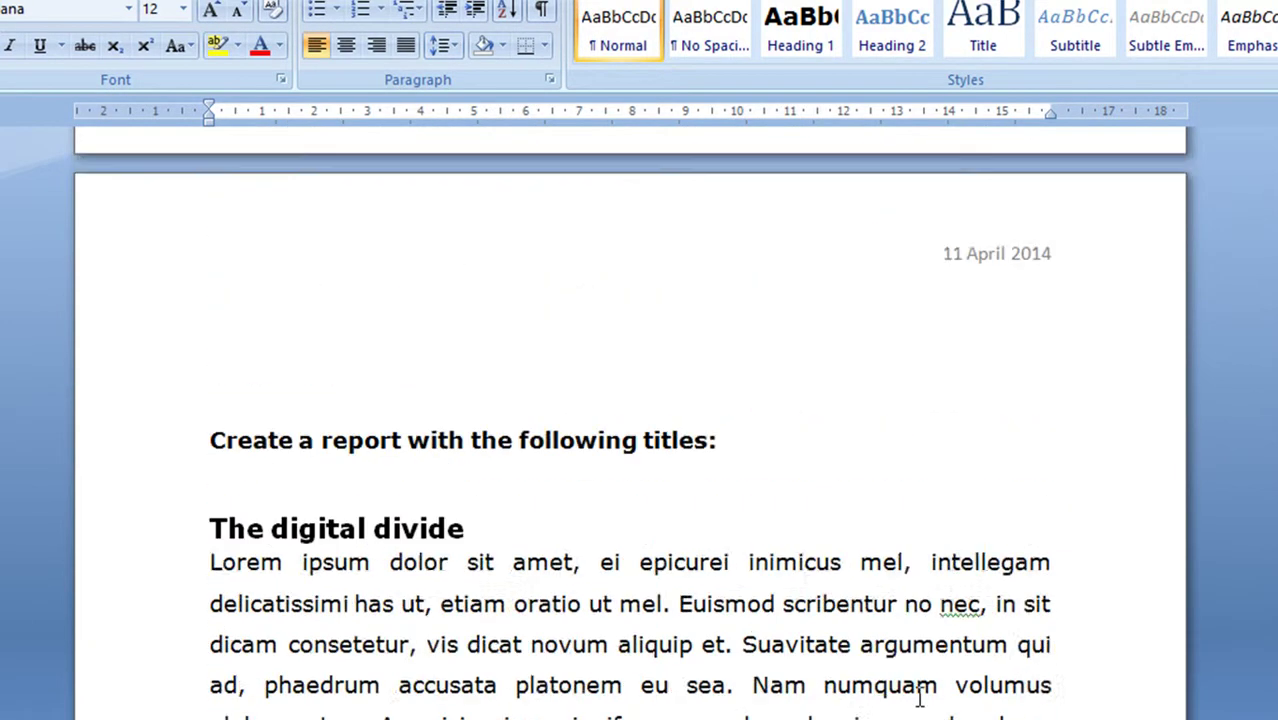
# Step: Centre the empty line above the heading and insert a page break there
pyautogui.scroll(3, 919, 698)
pyautogui.click(202, 547)
pyautogui.hotkey('ctrl', 'e')
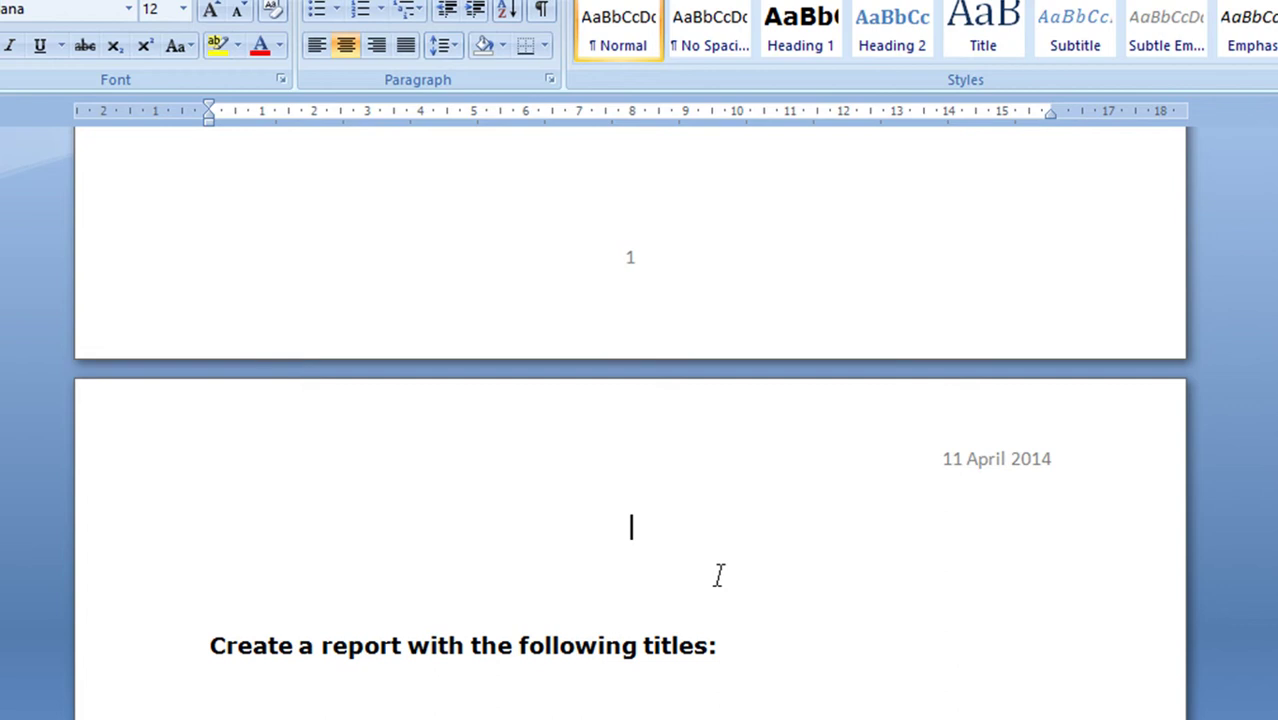
pyautogui.hotkey('ctrl', 'Return')
# Step: Delete the 'Create a report with the following titles:' line
pyautogui.scroll(-5, 722, 578)
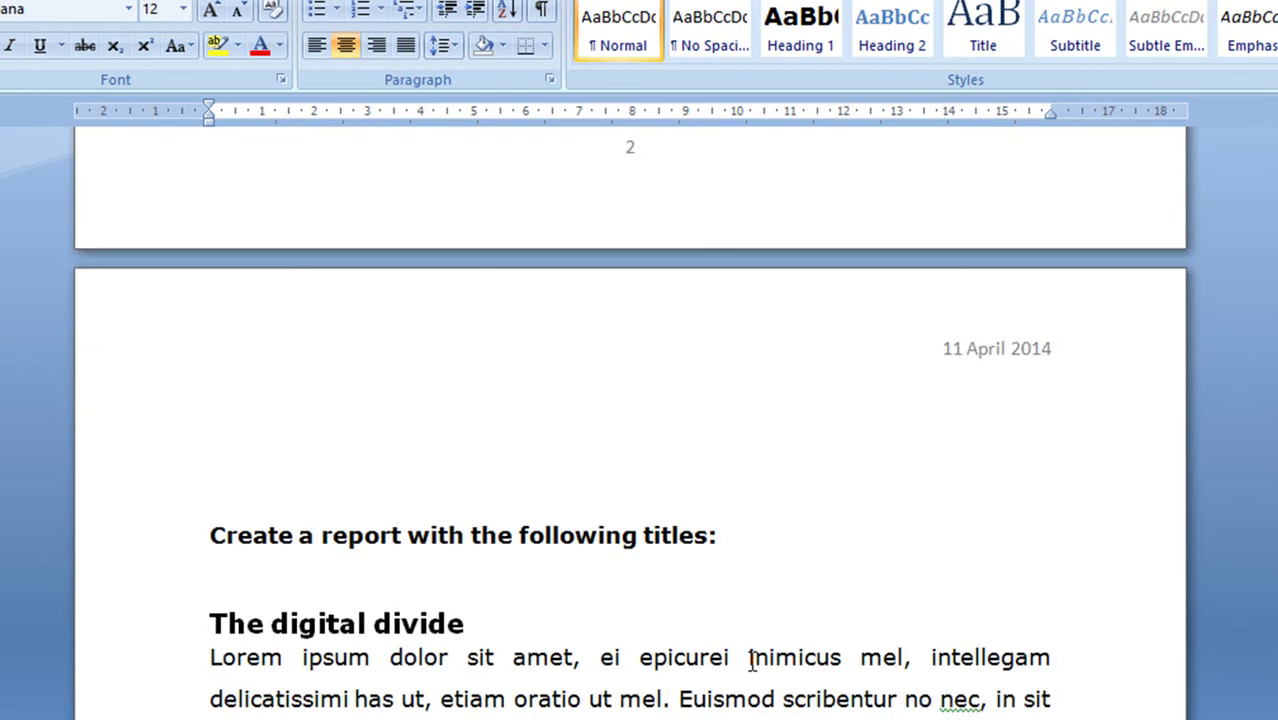
pyautogui.click(109, 556)
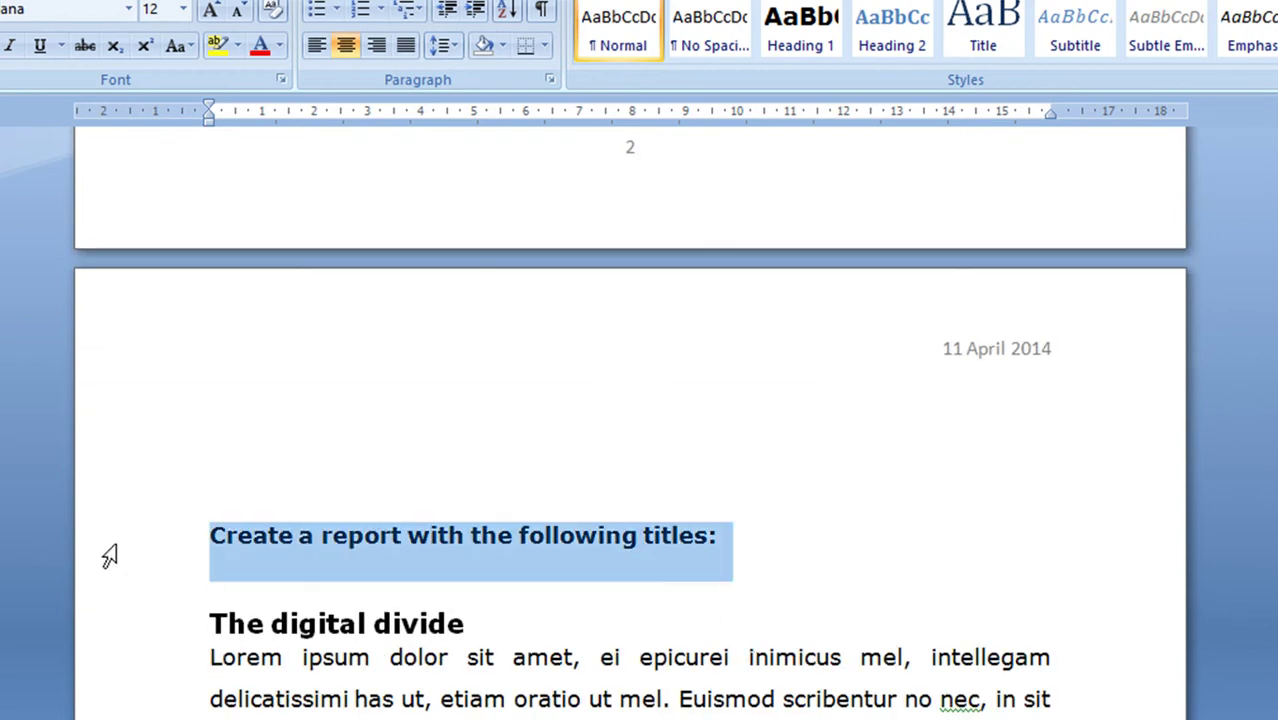
pyautogui.press('Delete')
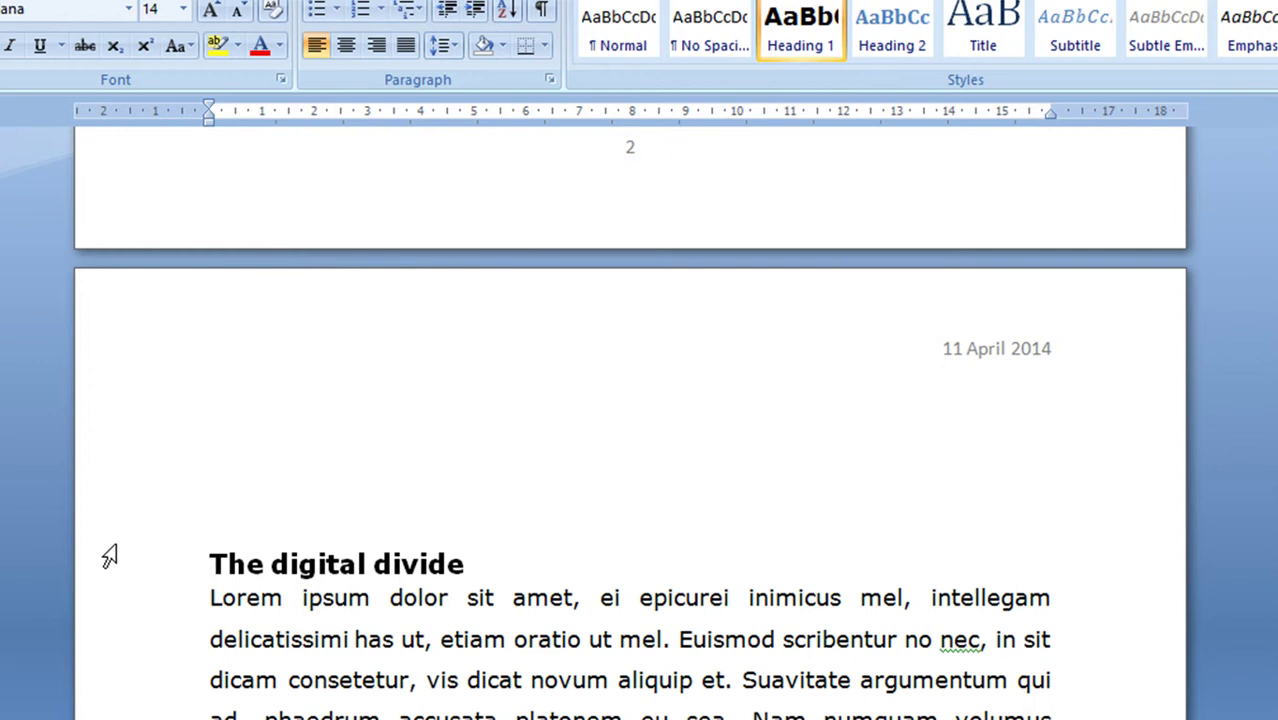
# Step: Start The digital divide on a new page with a page break before it
pyautogui.click(301, 471)
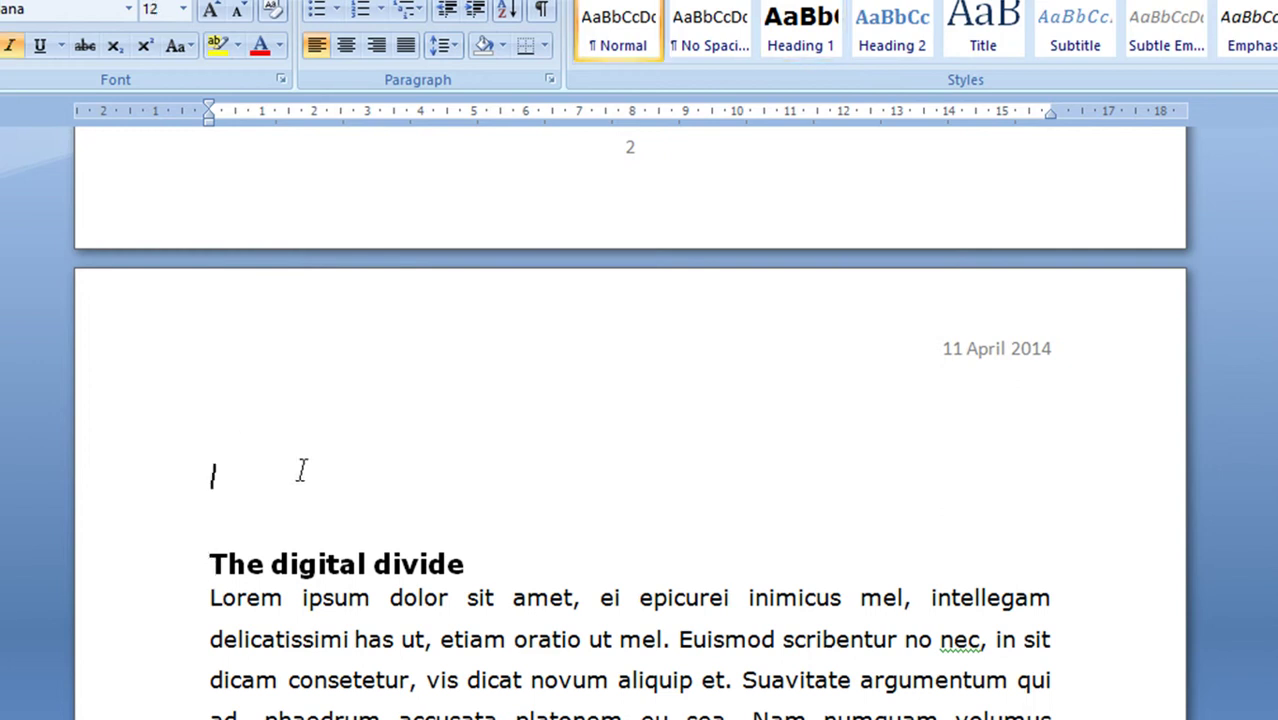
pyautogui.press('BackSpace')
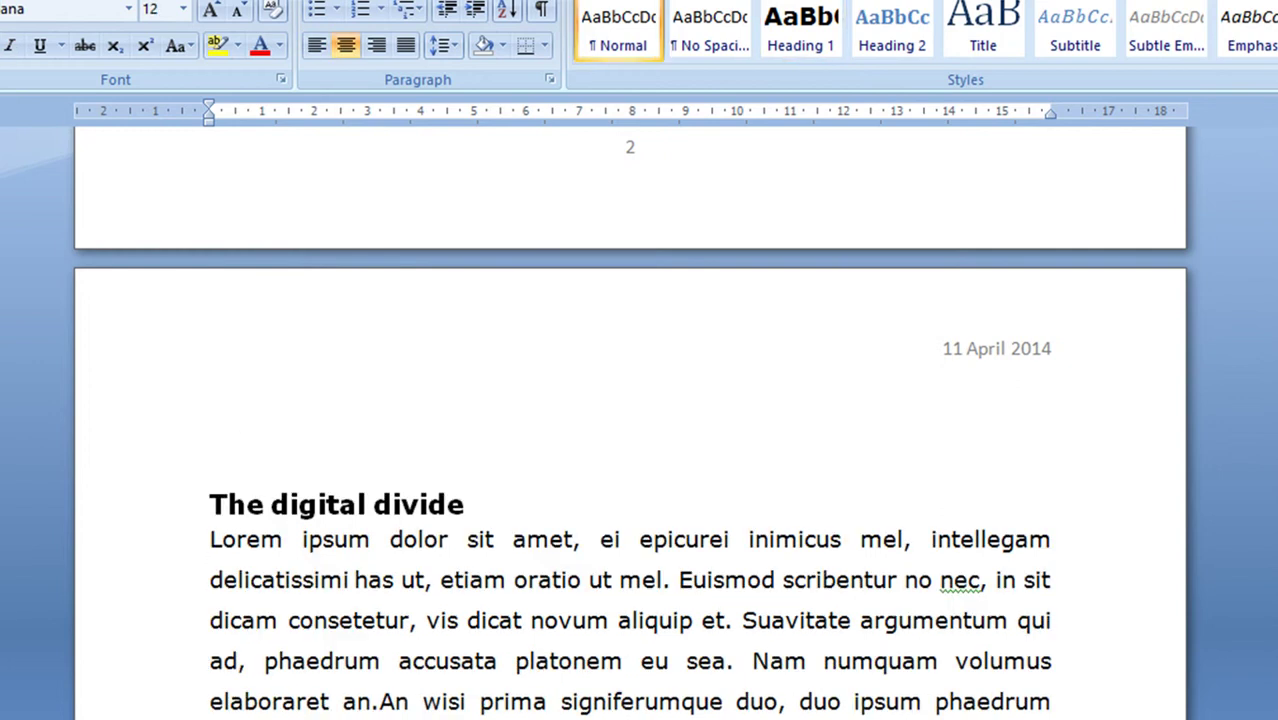
pyautogui.press('BackSpace')
pyautogui.hotkey('ctrl', 'z')
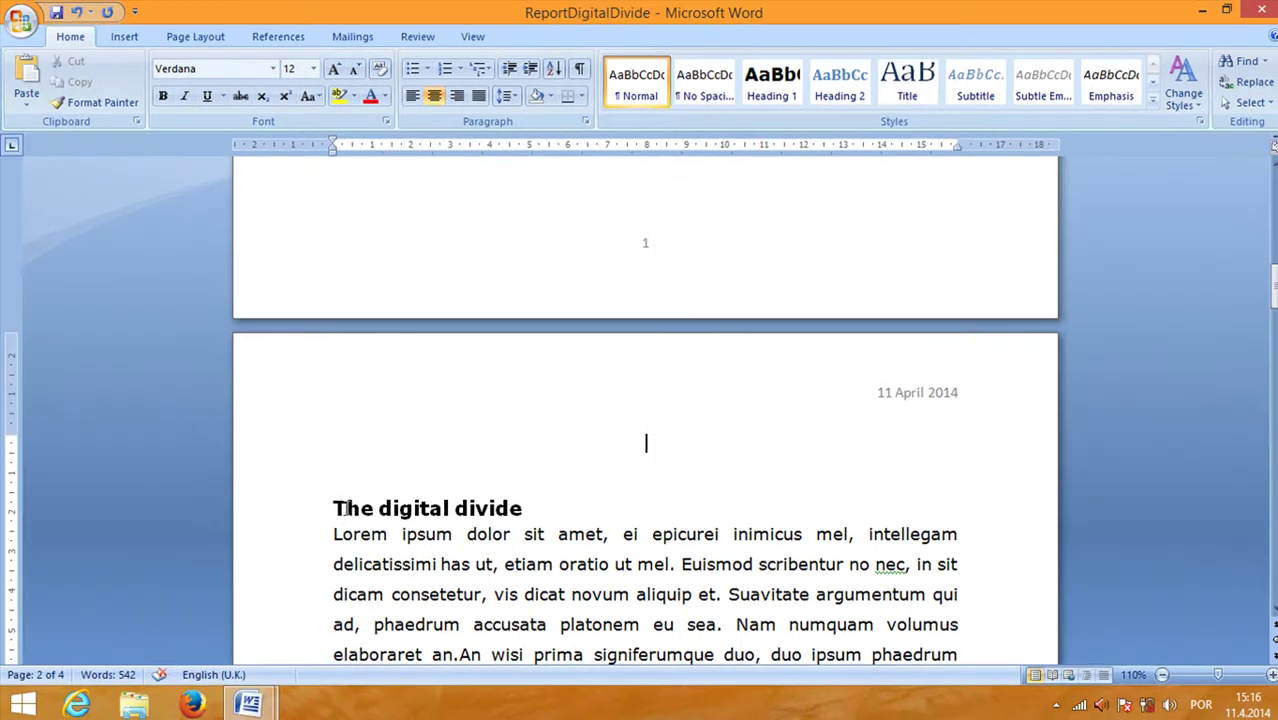
pyautogui.click(333, 508)
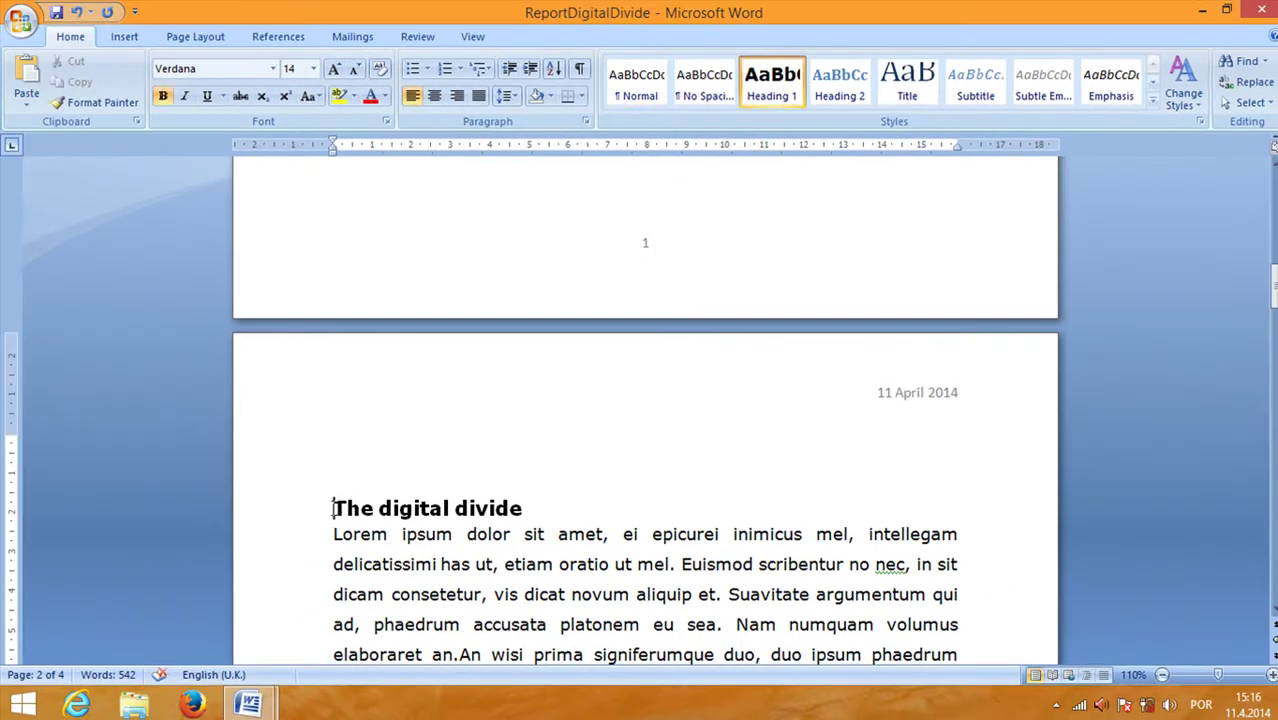
pyautogui.hotkey('ctrl', 'Return')
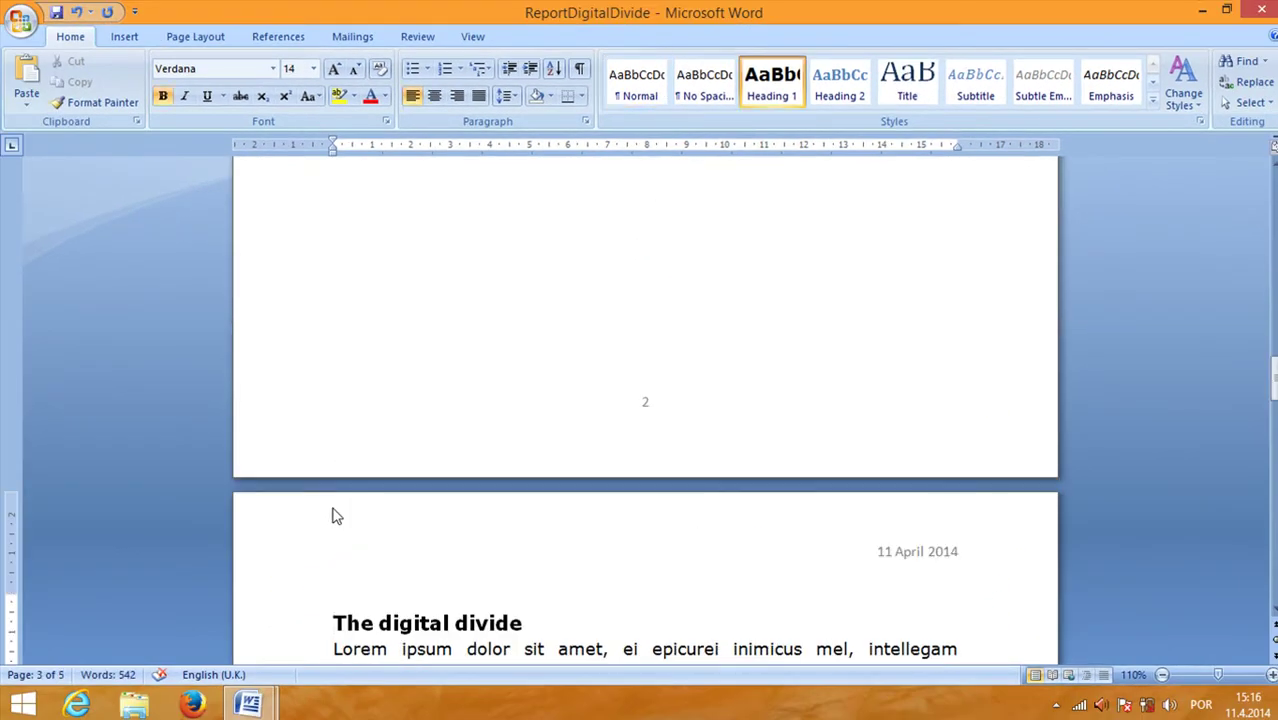
pyautogui.scroll(-2, 336, 516)
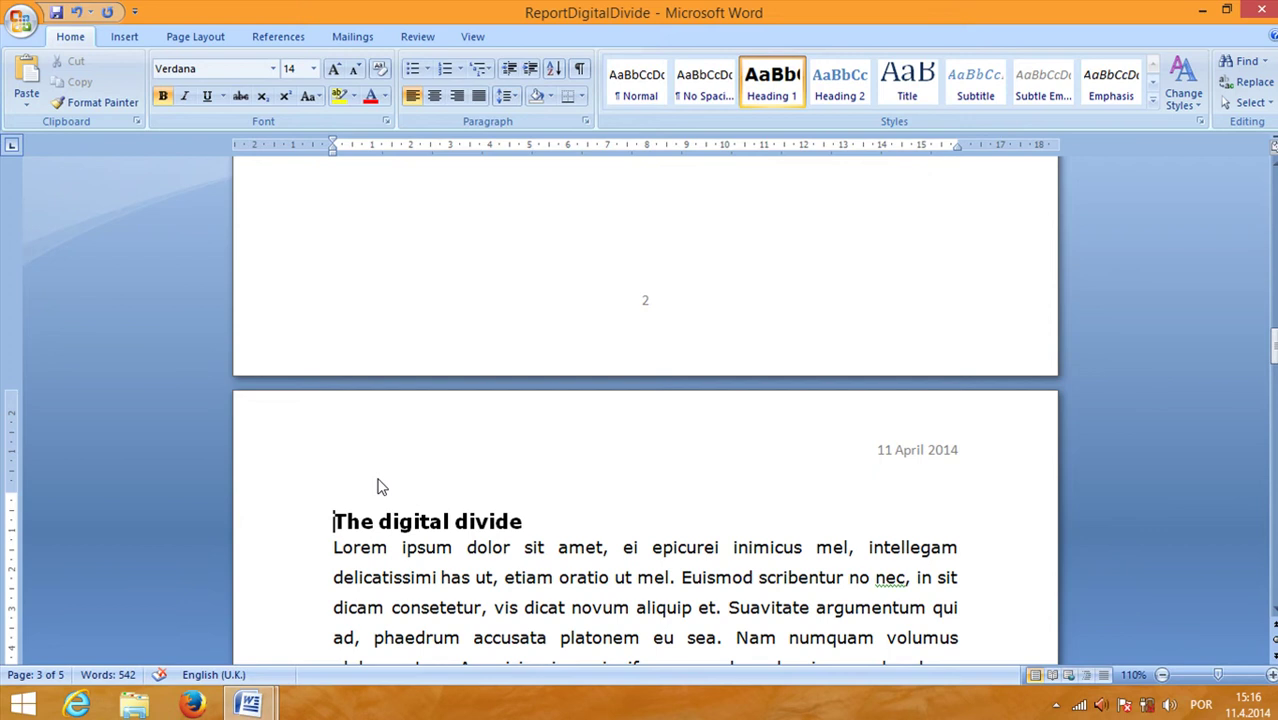
pyautogui.scroll(8, 378, 487)
pyautogui.scroll(5, 378, 478)
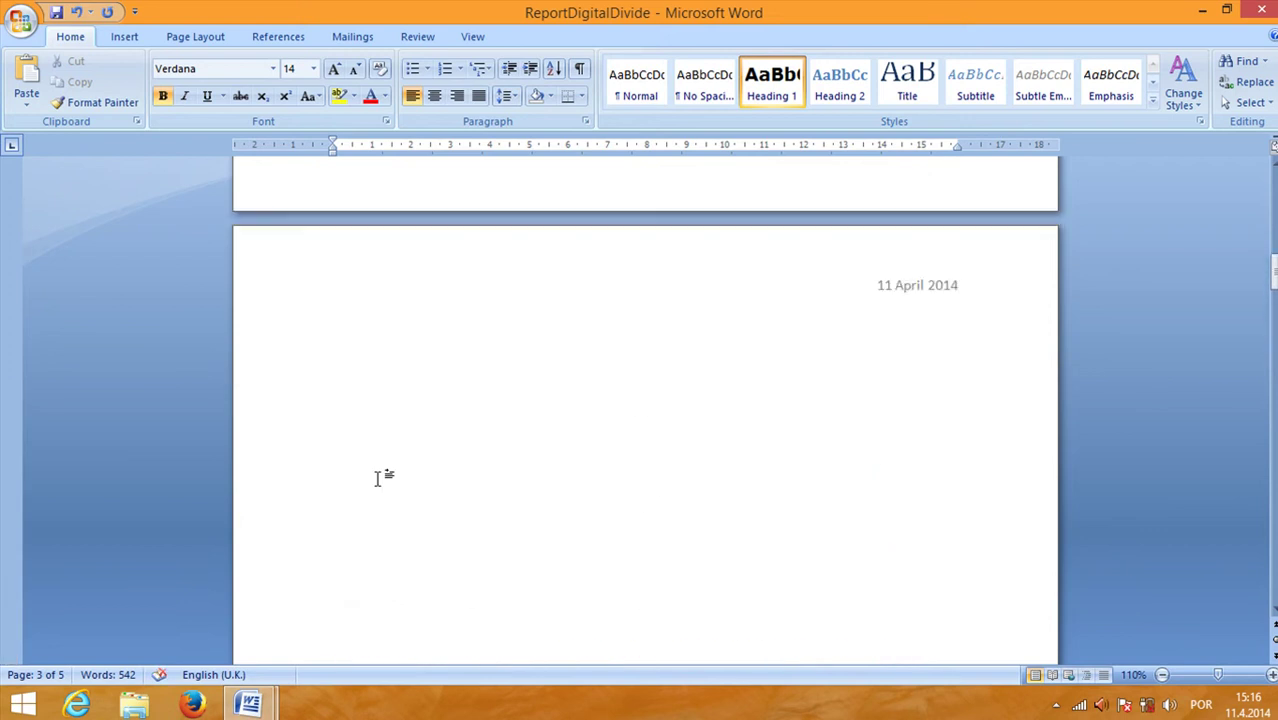
# Step: Insert Automatic Table 1 on the blank page and add a blank line below Contents
pyautogui.click(479, 421)
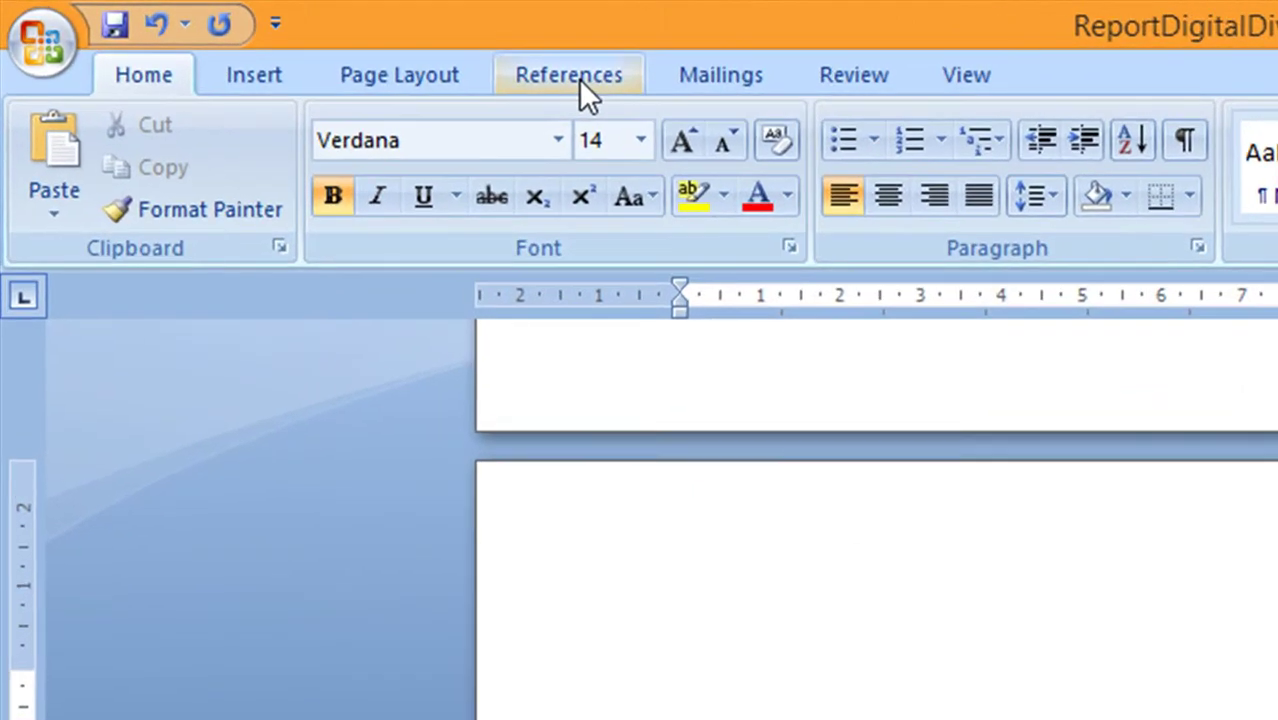
pyautogui.click(283, 38)
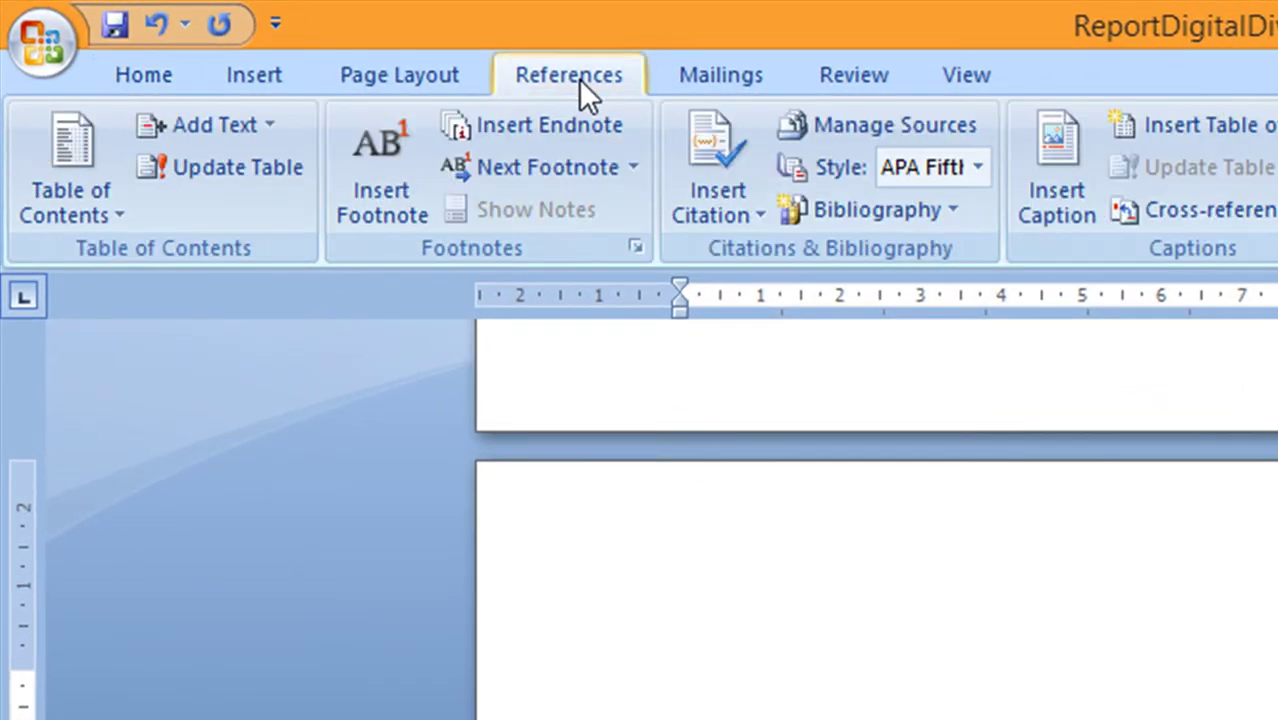
pyautogui.click(103, 213)
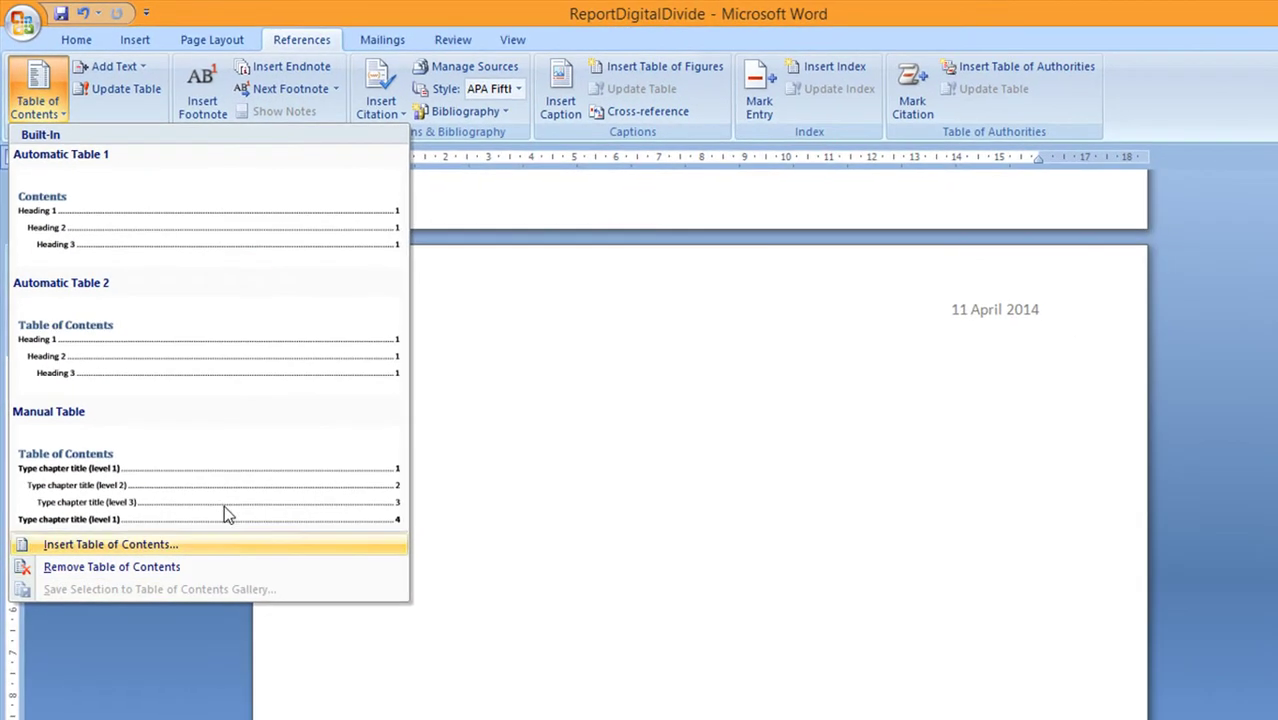
pyautogui.click(133, 222)
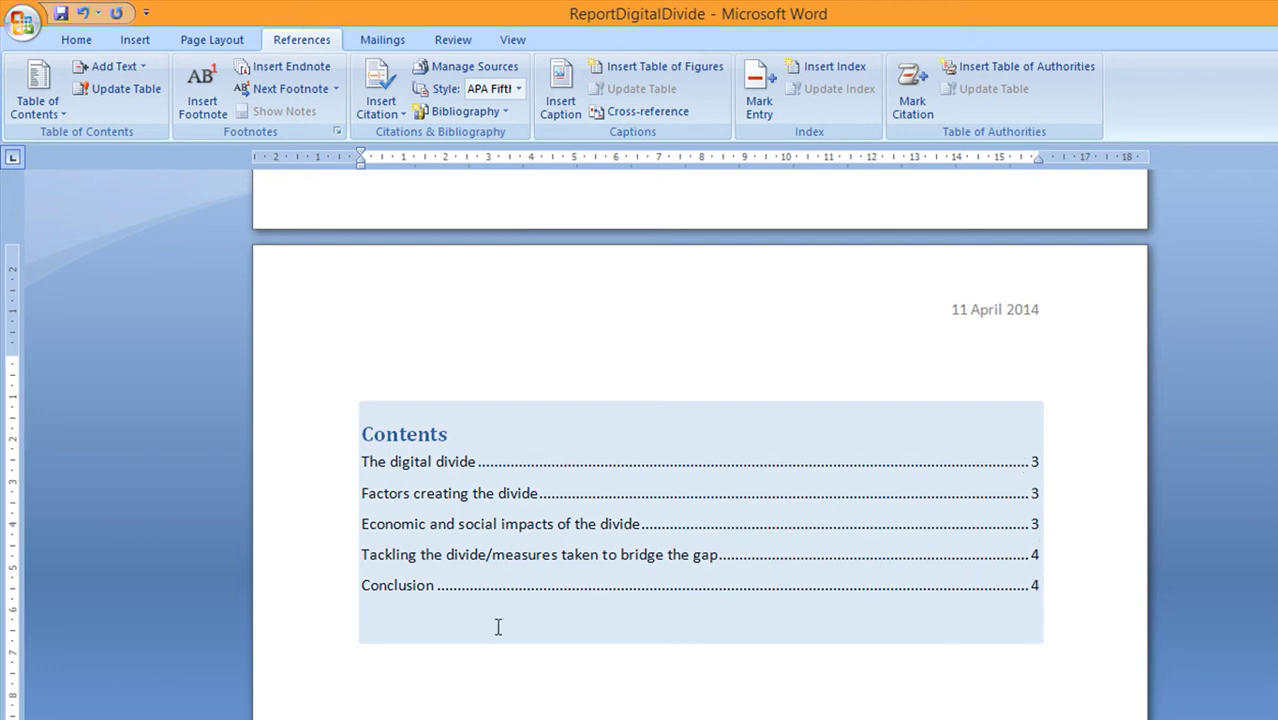
pyautogui.click(466, 438)
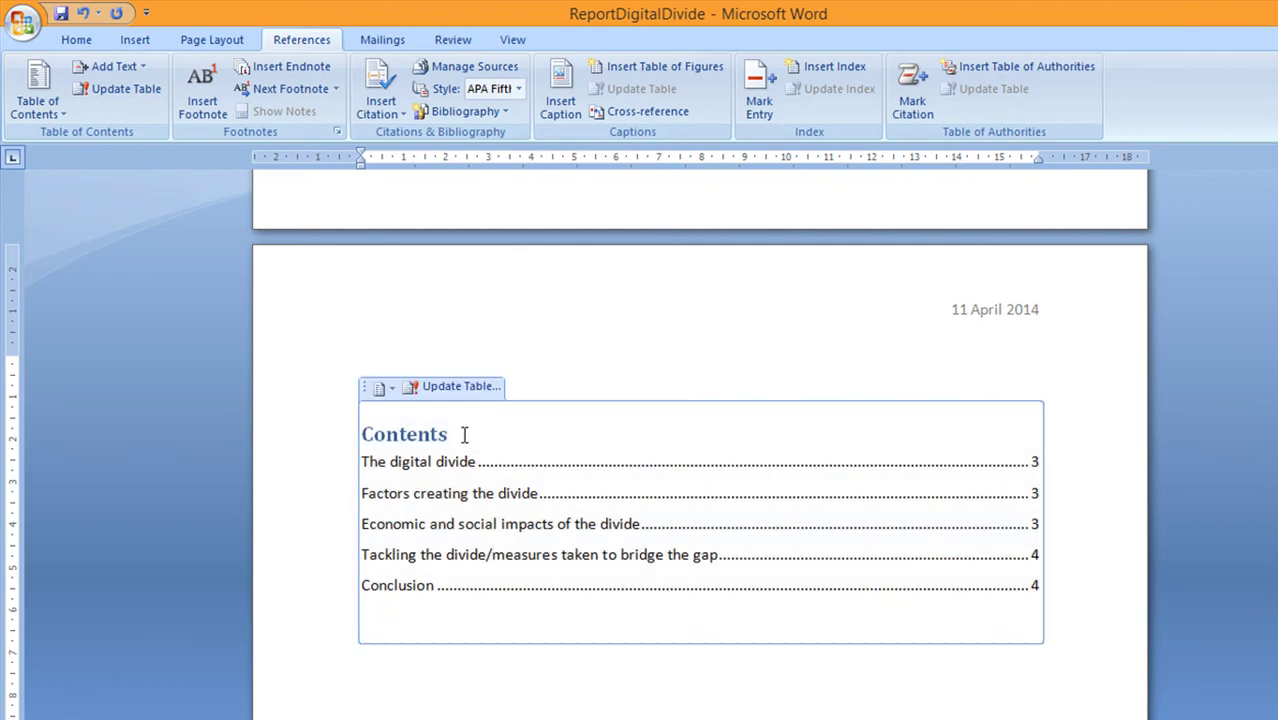
pyautogui.press('Return')
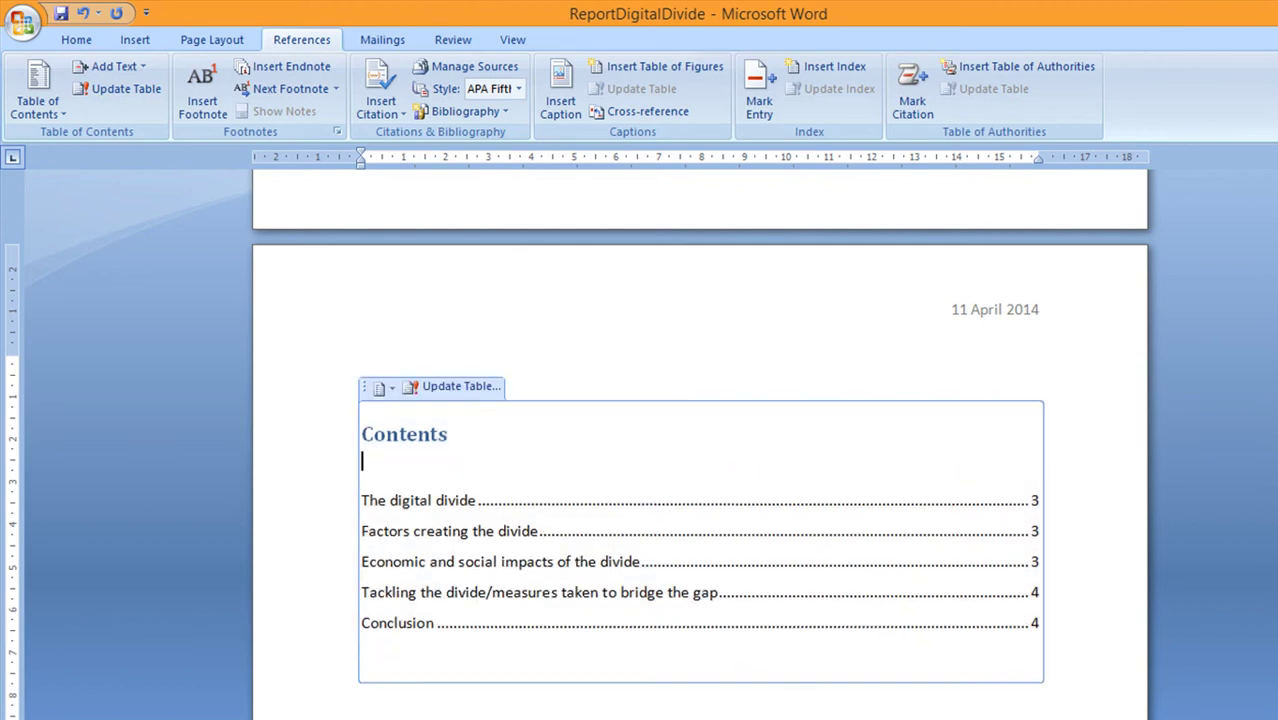
# Step: Enlarge the title-page heading The Digital Divide to 26 pt with Grow Font
pyautogui.scroll(-6, 463, 446)
pyautogui.scroll(7, 463, 446)
pyautogui.scroll(20, 463, 446)
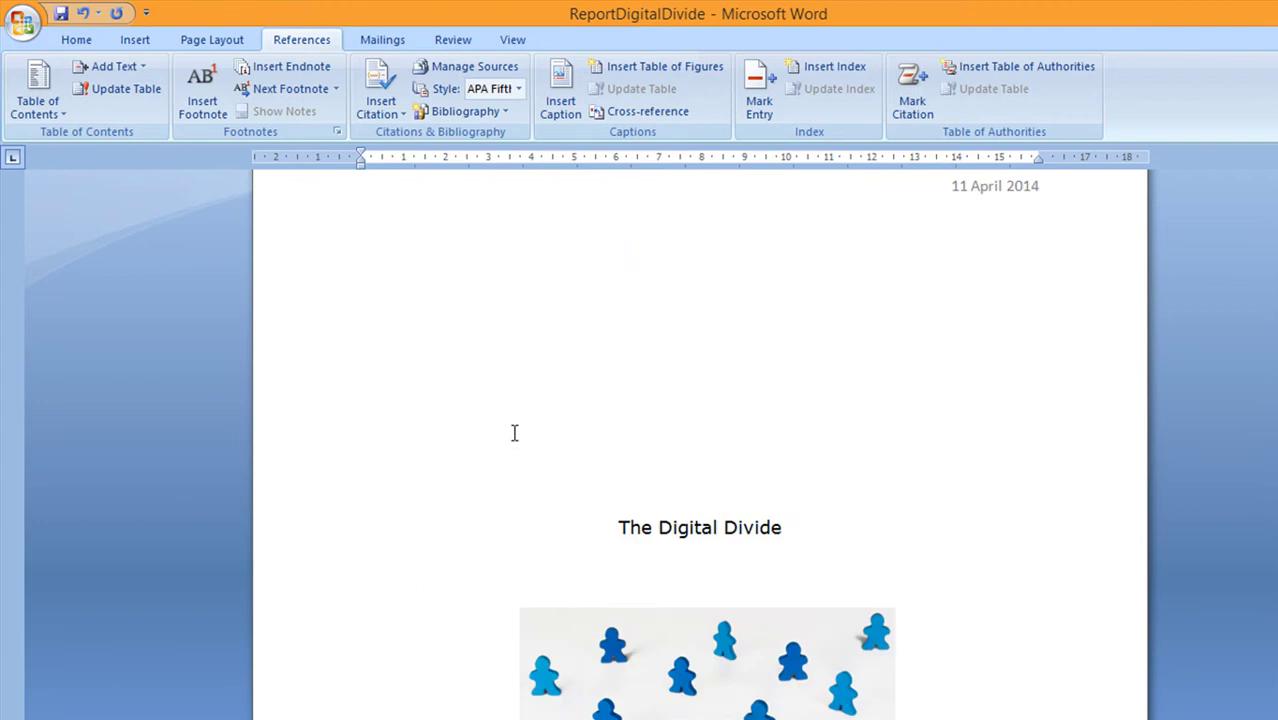
pyautogui.scroll(1, 459, 499)
pyautogui.scroll(-3, 459, 499)
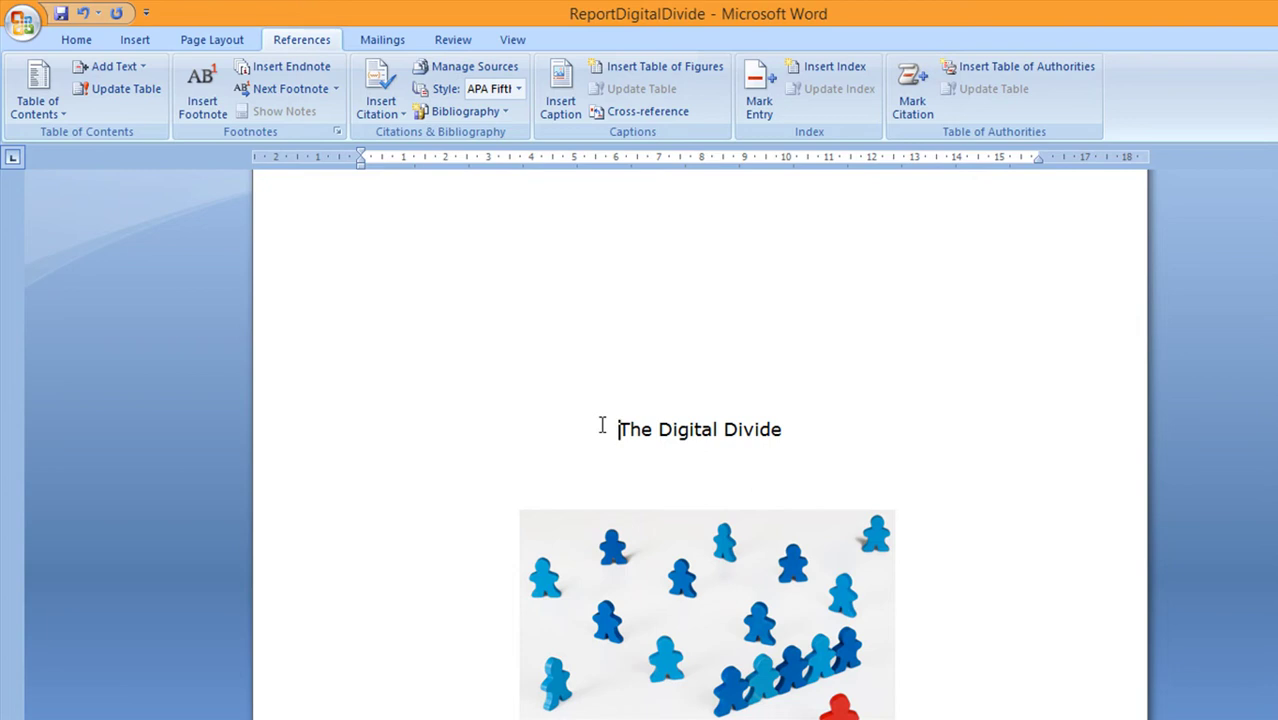
pyautogui.moveTo(602, 426); pyautogui.dragTo(789, 432)
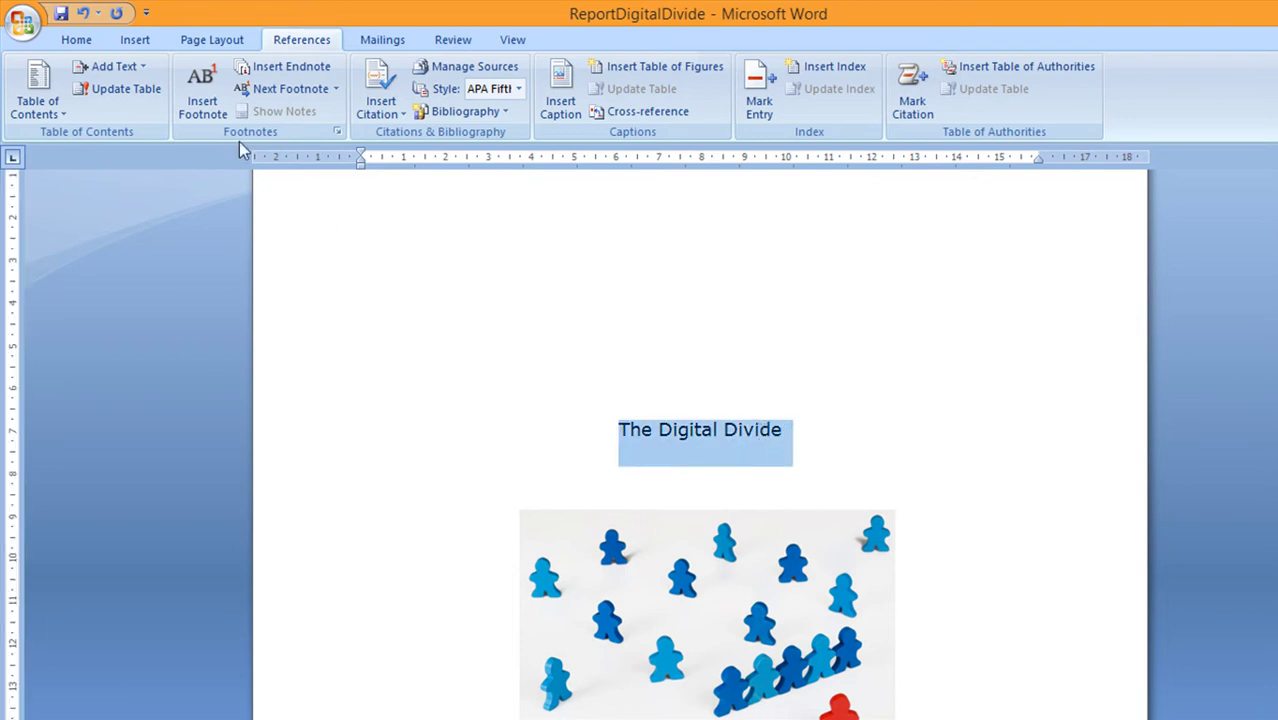
pyautogui.click(80, 40)
pyautogui.click(363, 76)
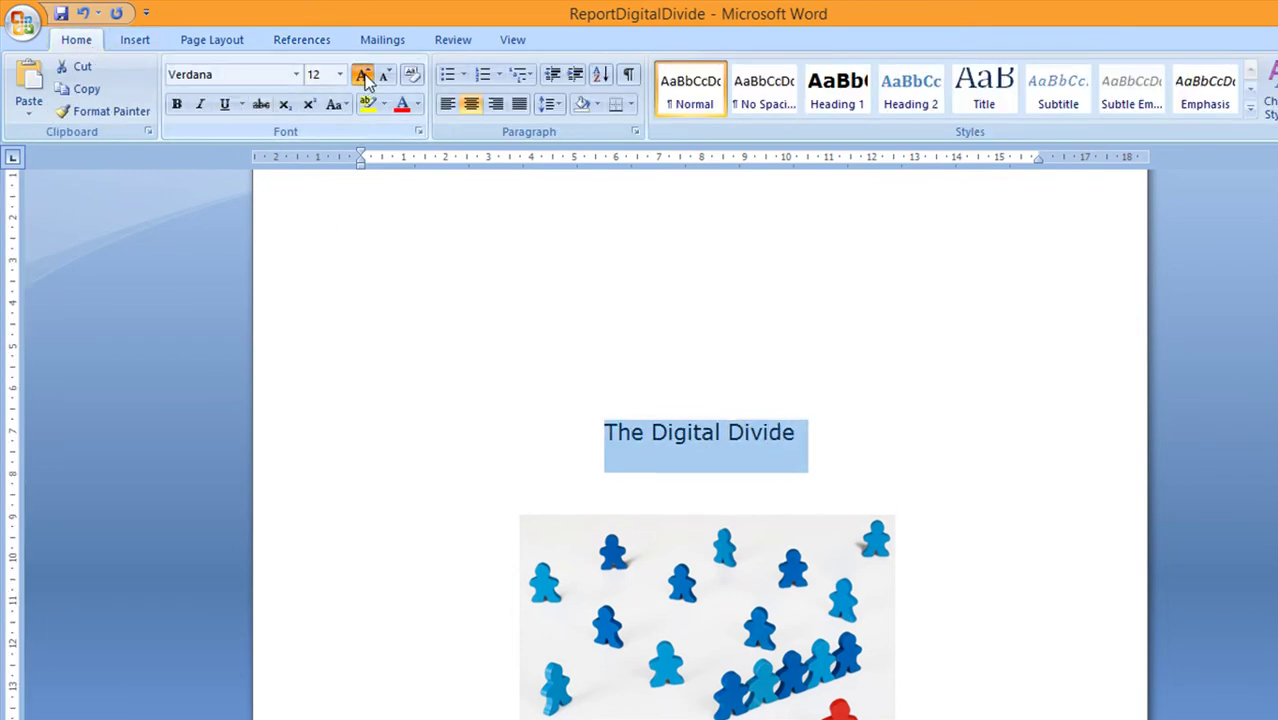
pyautogui.click(363, 76)
pyautogui.click(363, 76)
pyautogui.click(363, 76)
pyautogui.click(363, 76)
pyautogui.click(363, 76)
pyautogui.click(363, 76)
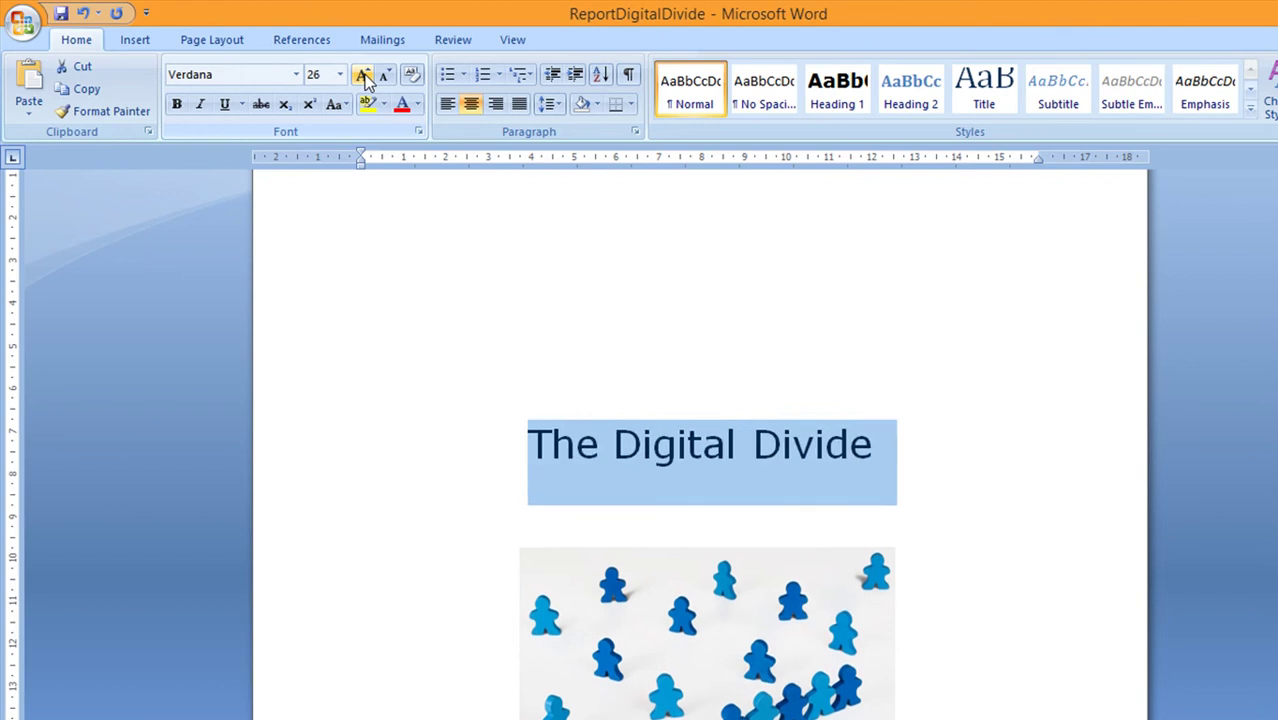
pyautogui.click(908, 452)
# Step: Open the dated page header for editing
pyautogui.scroll(3, 908, 452)
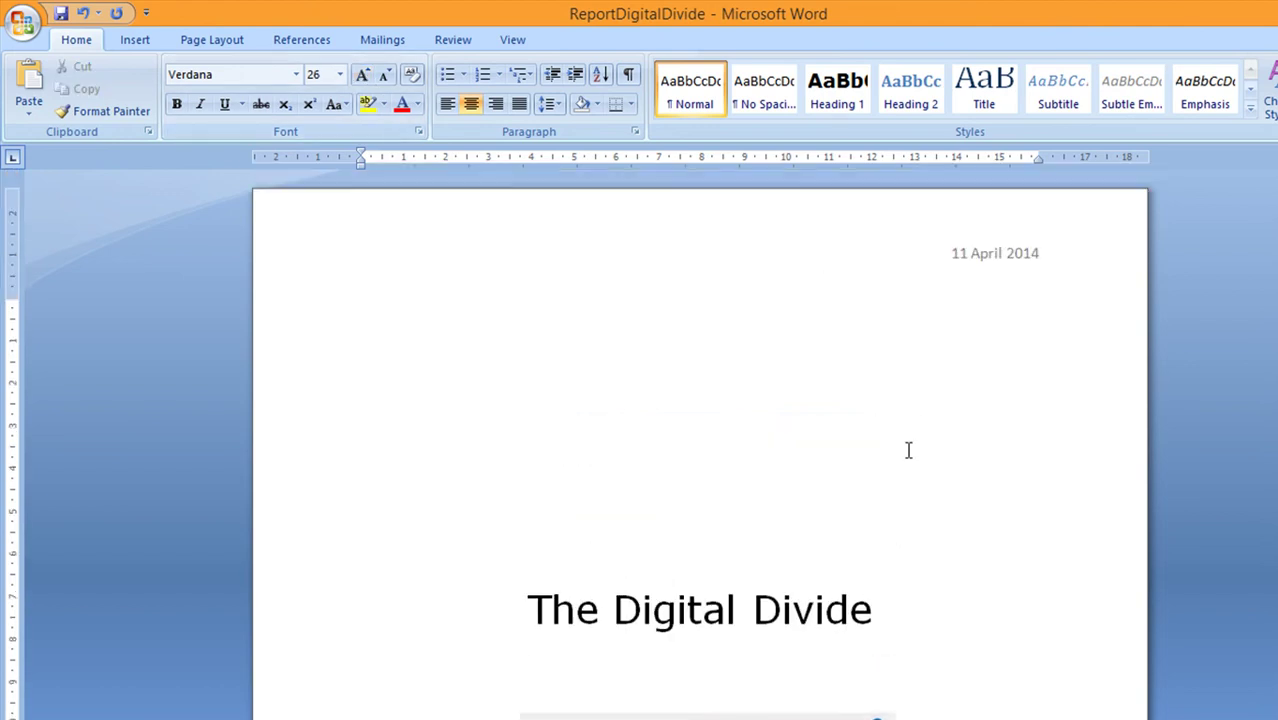
pyautogui.scroll(-15, 908, 452)
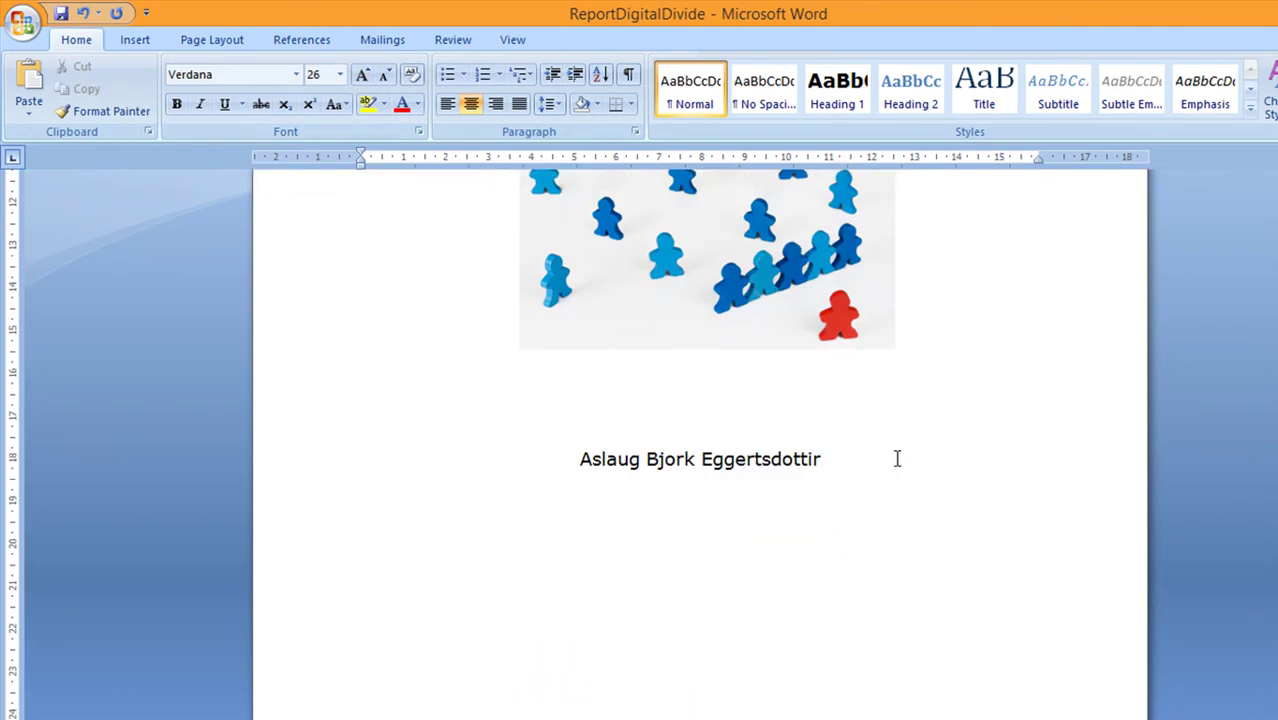
pyautogui.scroll(5, 897, 458)
pyautogui.scroll(6, 897, 458)
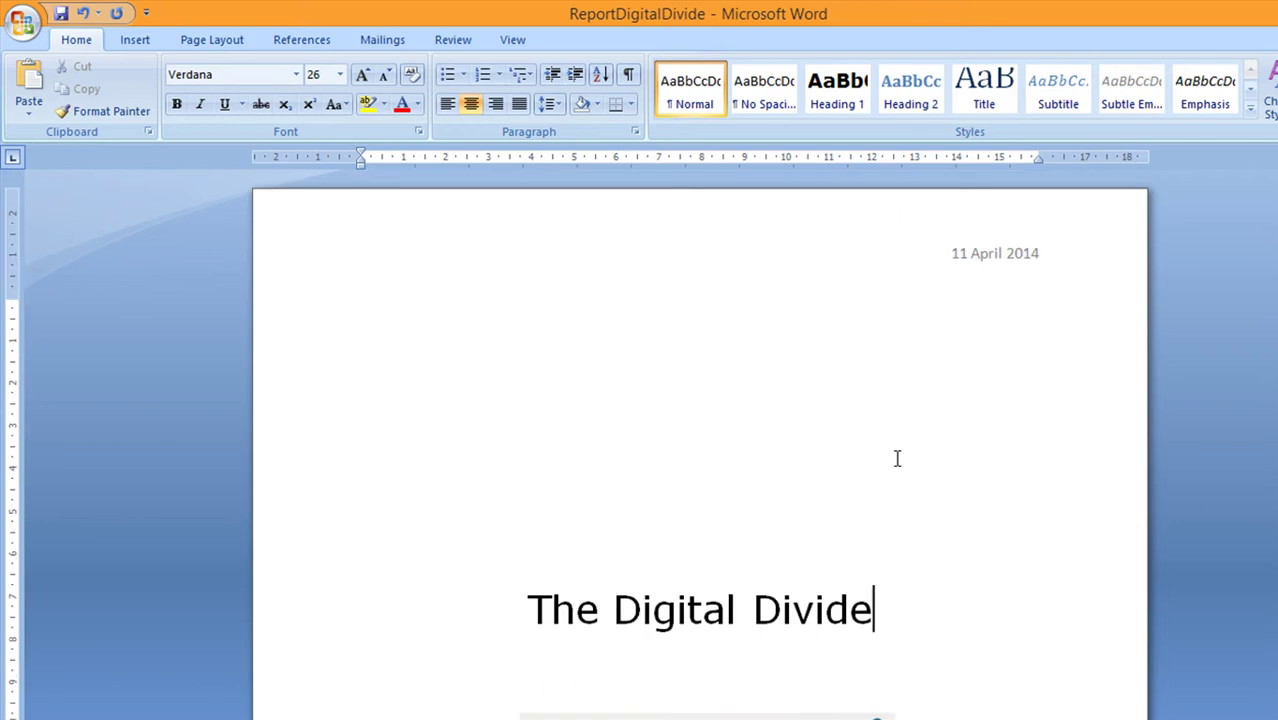
pyautogui.doubleClick(971, 254)
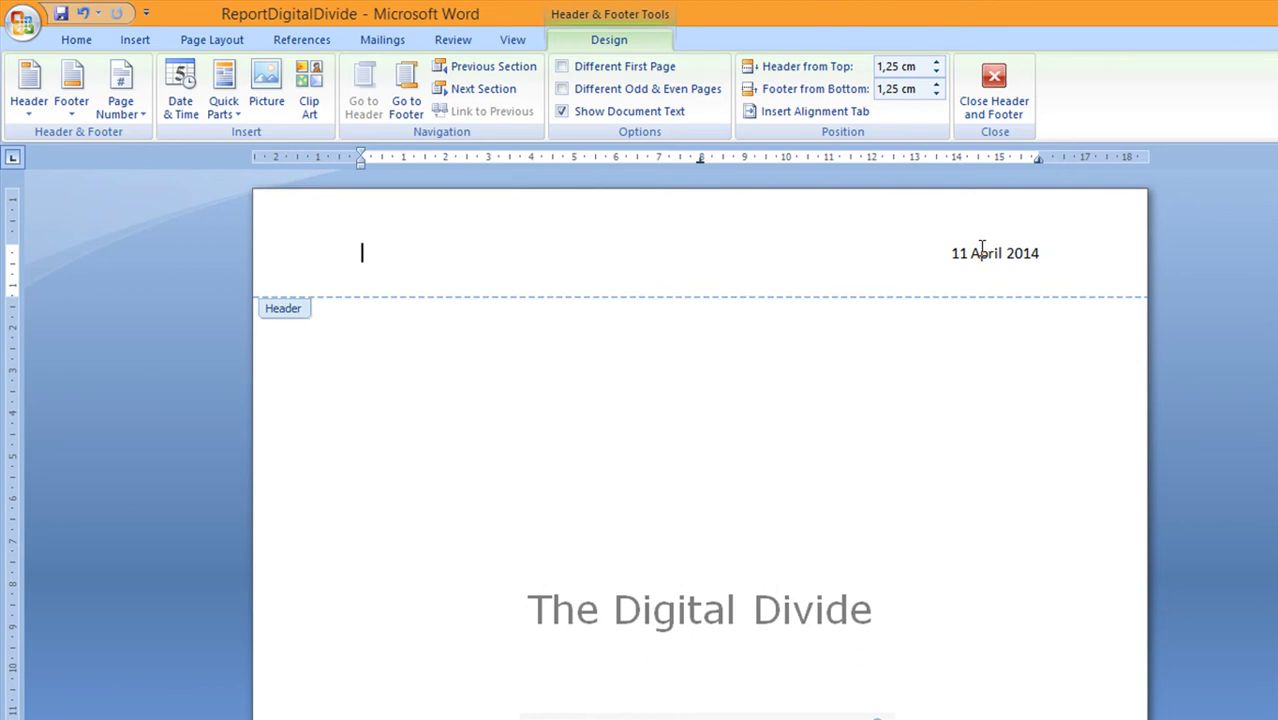
# Step: Tick Different First Page so the cover header drops the 11 April 2014 date
pyautogui.click(562, 68)
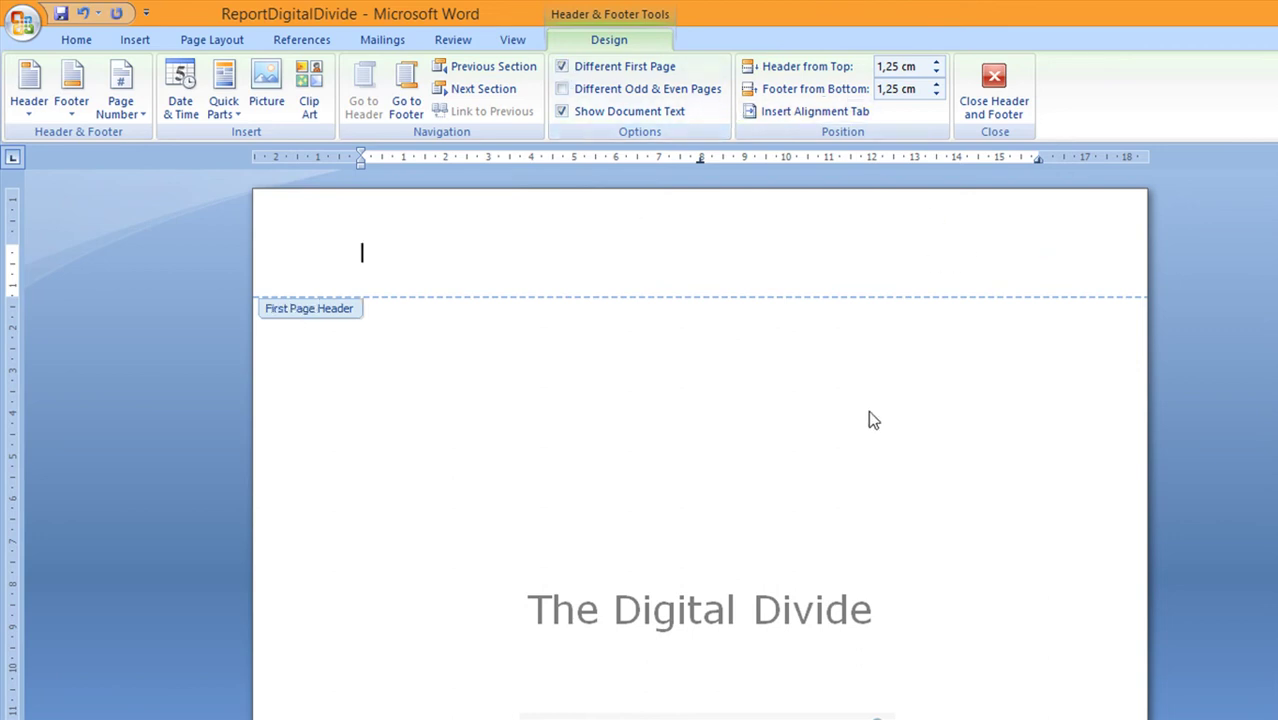
pyautogui.scroll(-15, 836, 316)
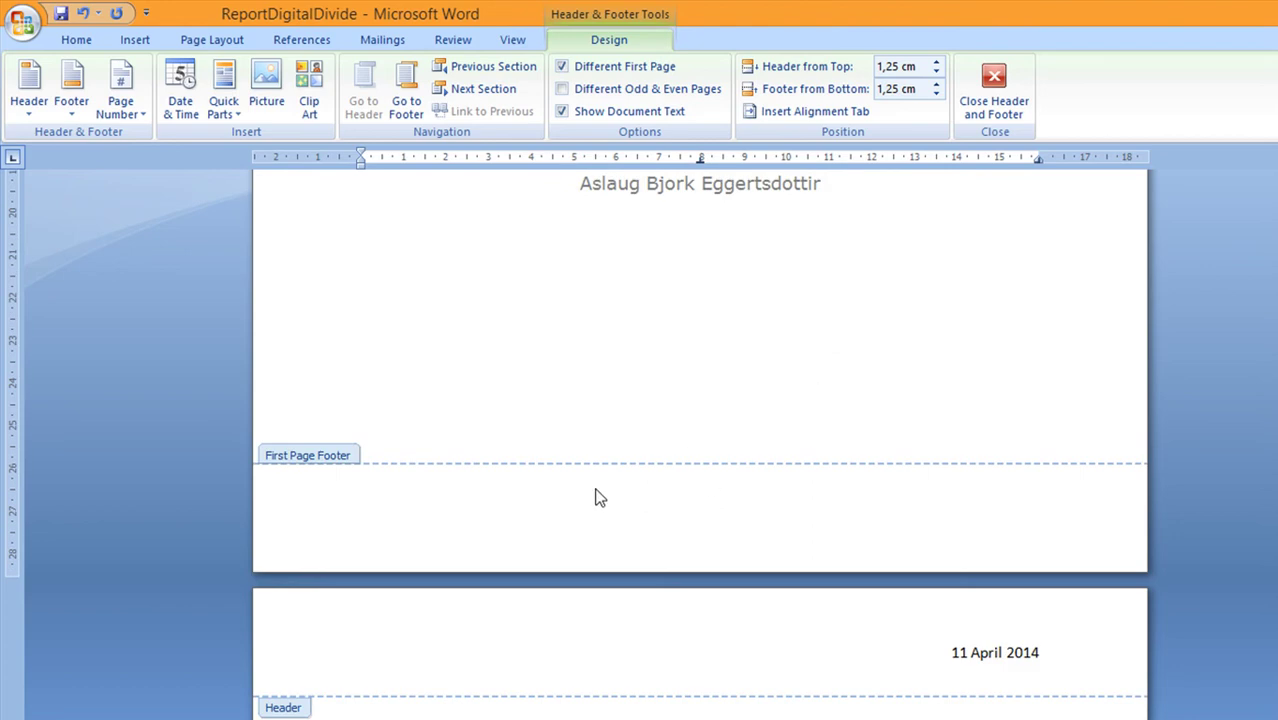
pyautogui.scroll(10, 680, 515)
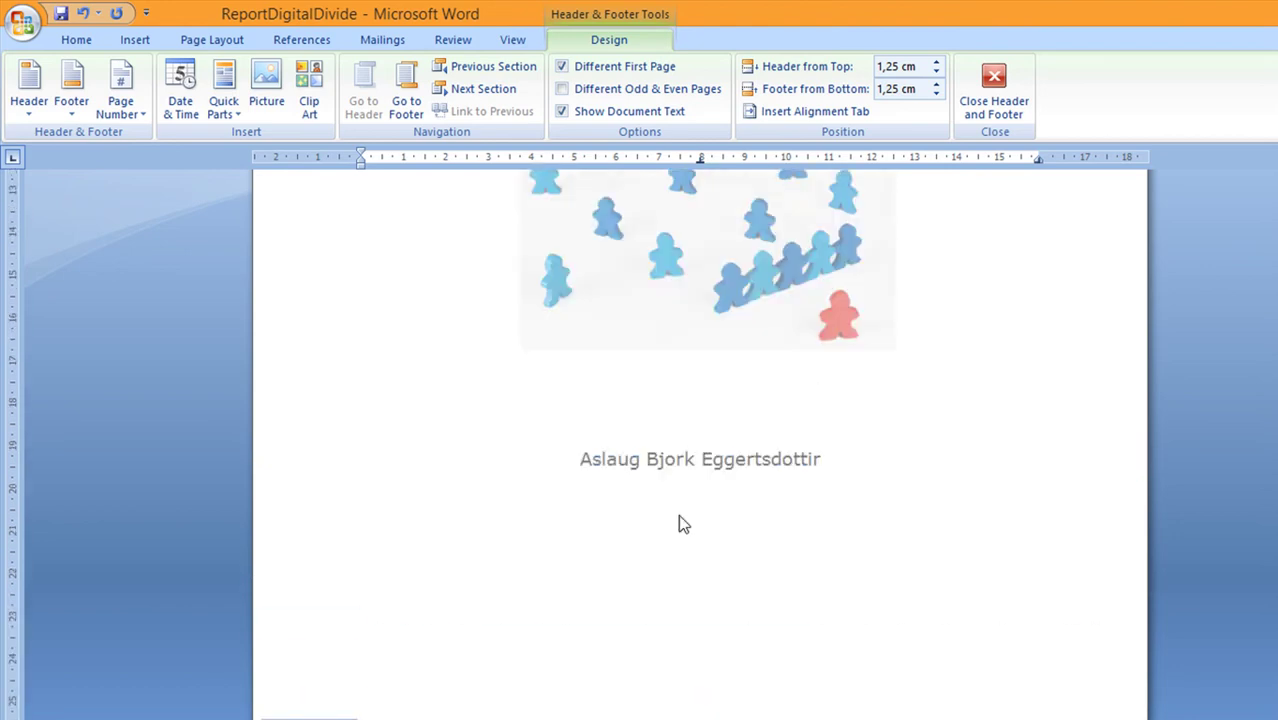
# Step: Close header editing and scroll past the Contents page to page 3's first section
pyautogui.click(997, 98)
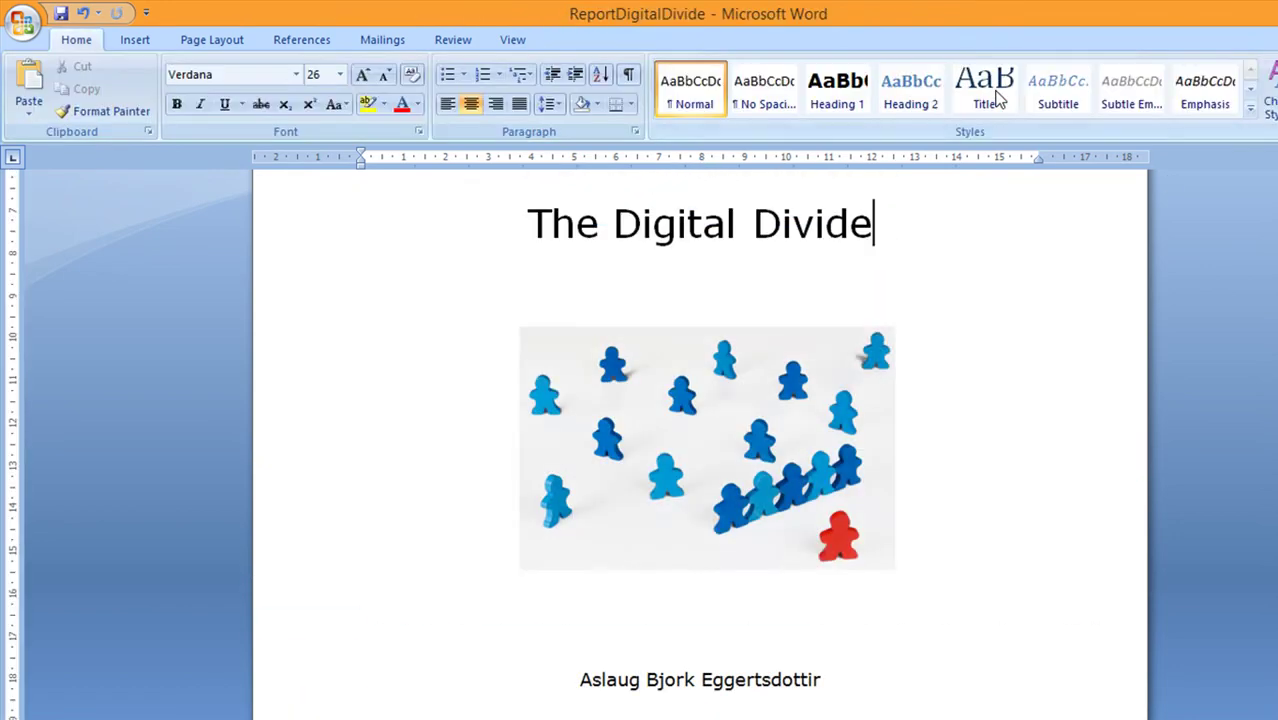
pyautogui.scroll(4, 1036, 310)
pyautogui.scroll(-15, 1038, 311)
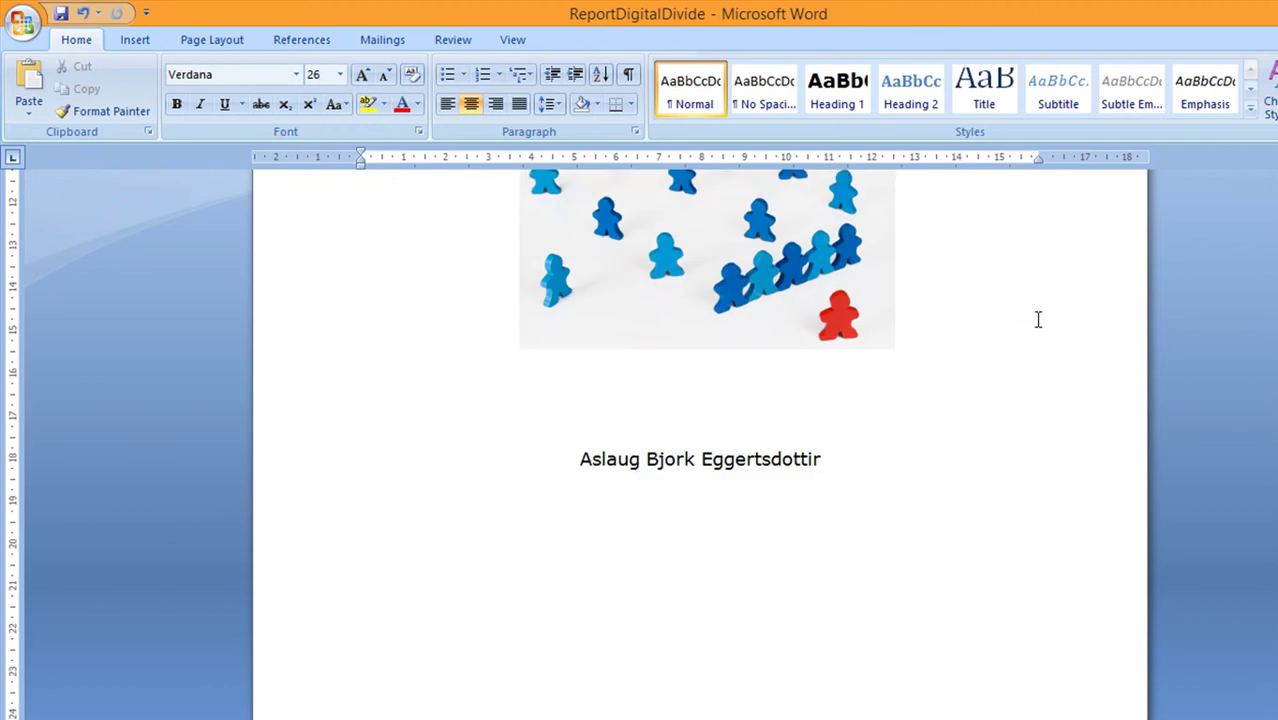
pyautogui.scroll(-12, 1038, 319)
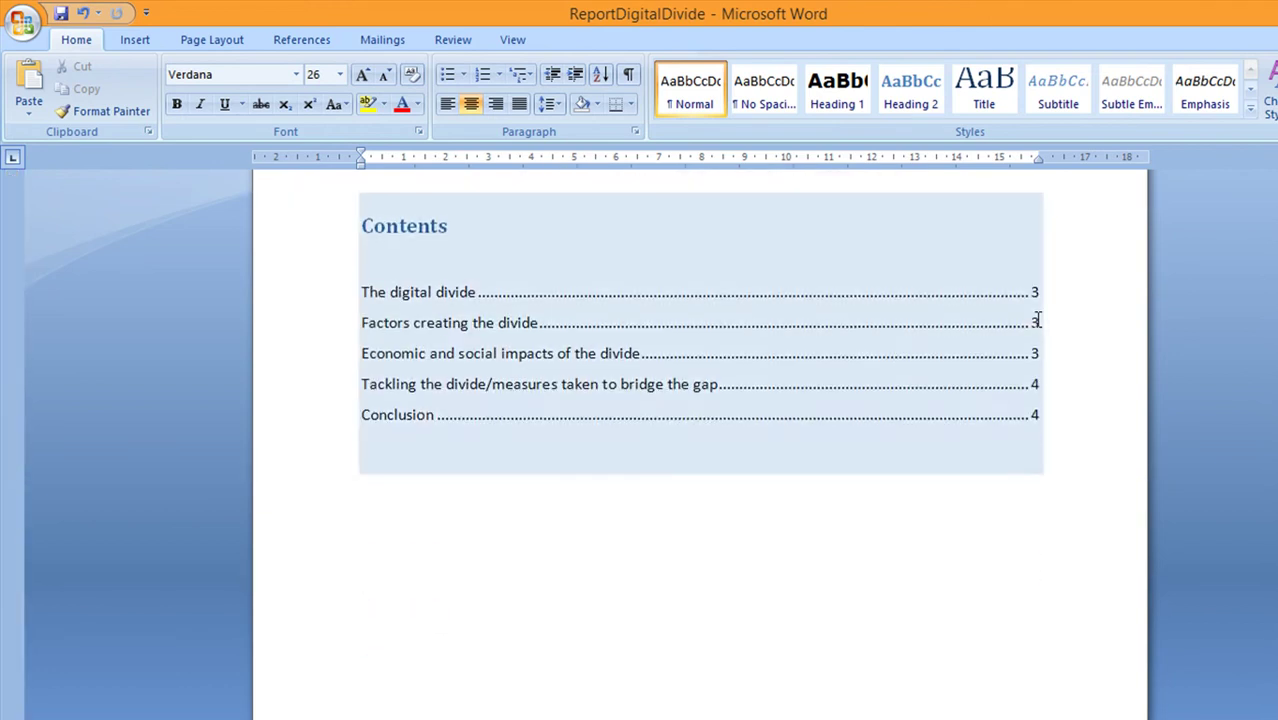
pyautogui.scroll(-3, 1038, 319)
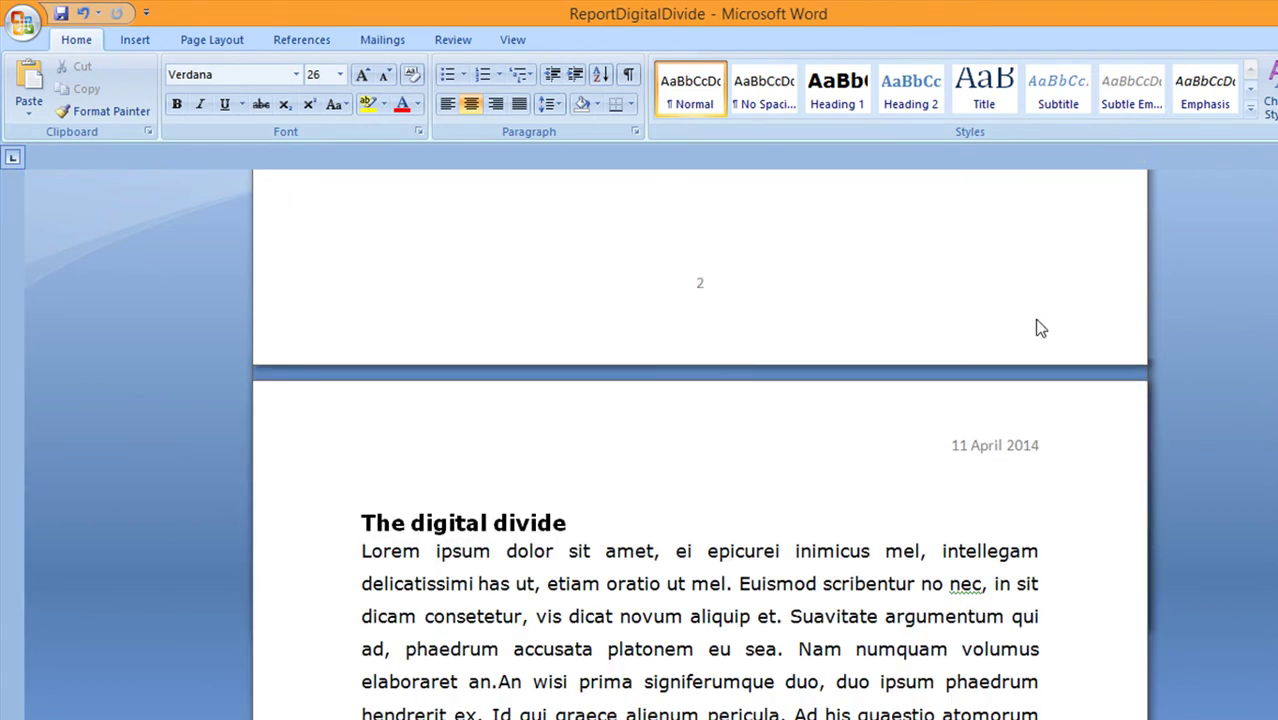
pyautogui.scroll(-3, 734, 303)
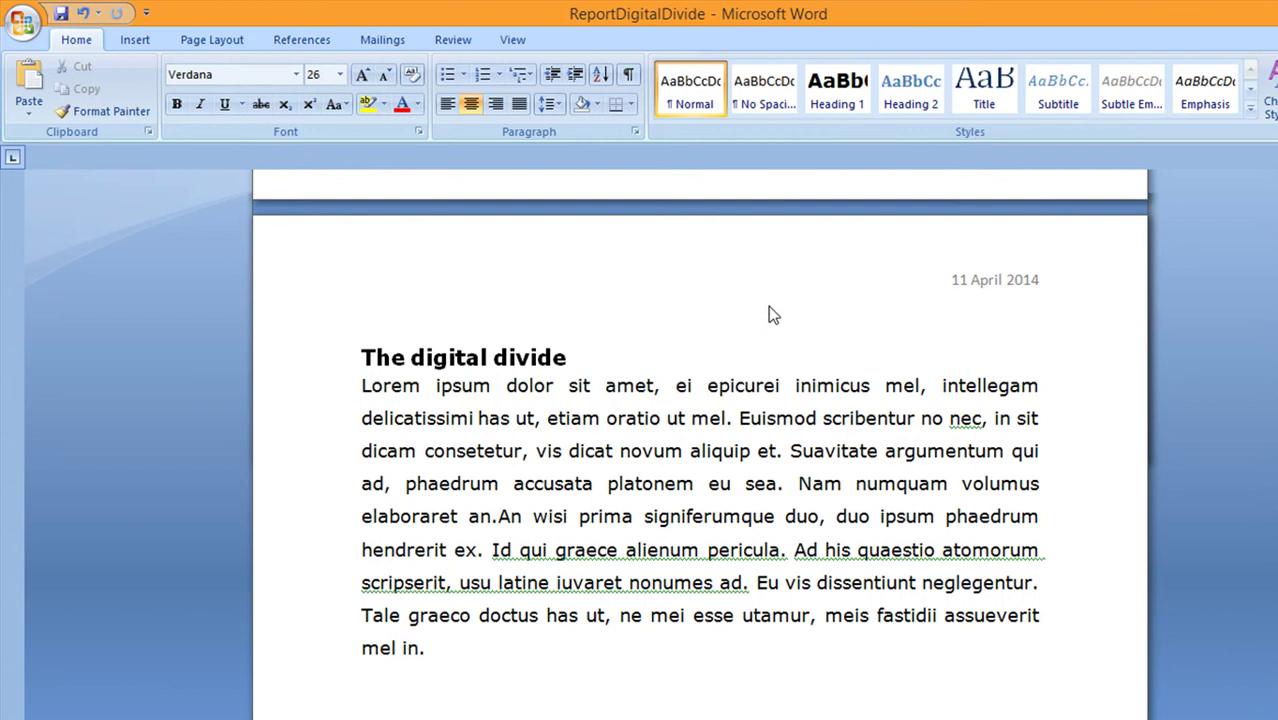
pyautogui.scroll(-2, 860, 357)
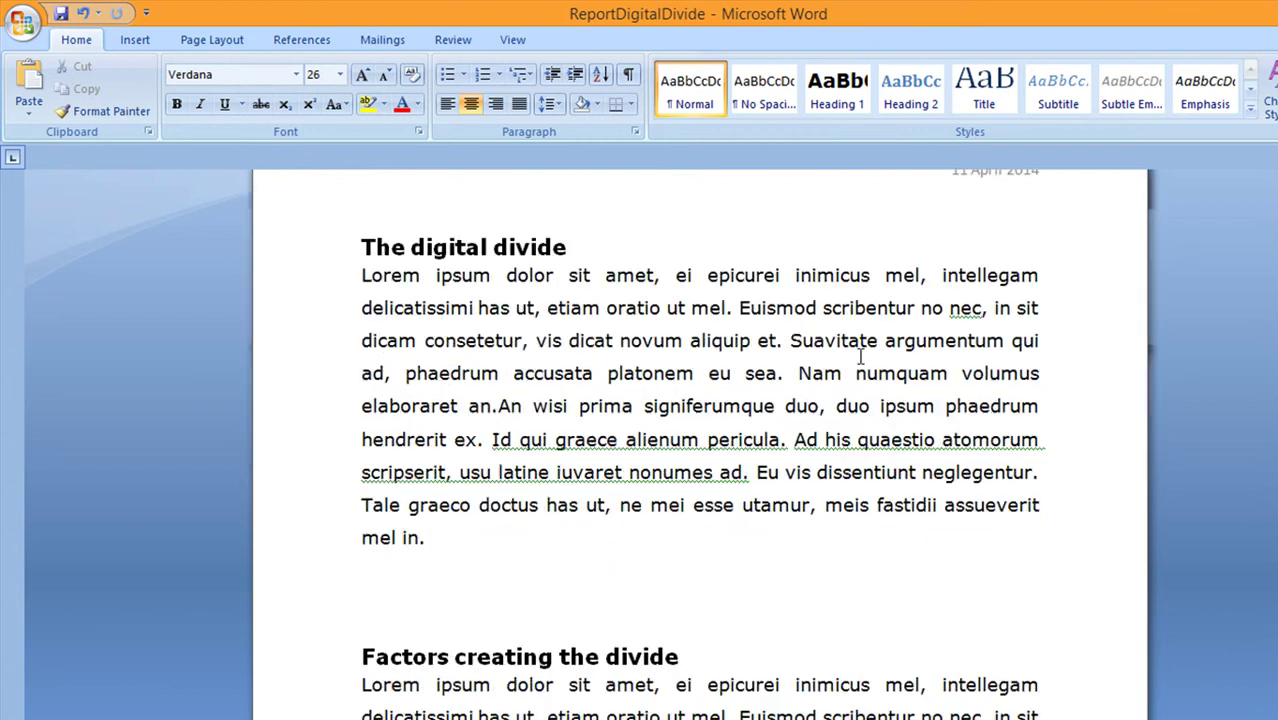
pyautogui.scroll(-3, 362, 516)
# Step: Delete the extra blank lines above 'Factors creating the divide' and 'Economic and social impacts'
pyautogui.click(391, 423)
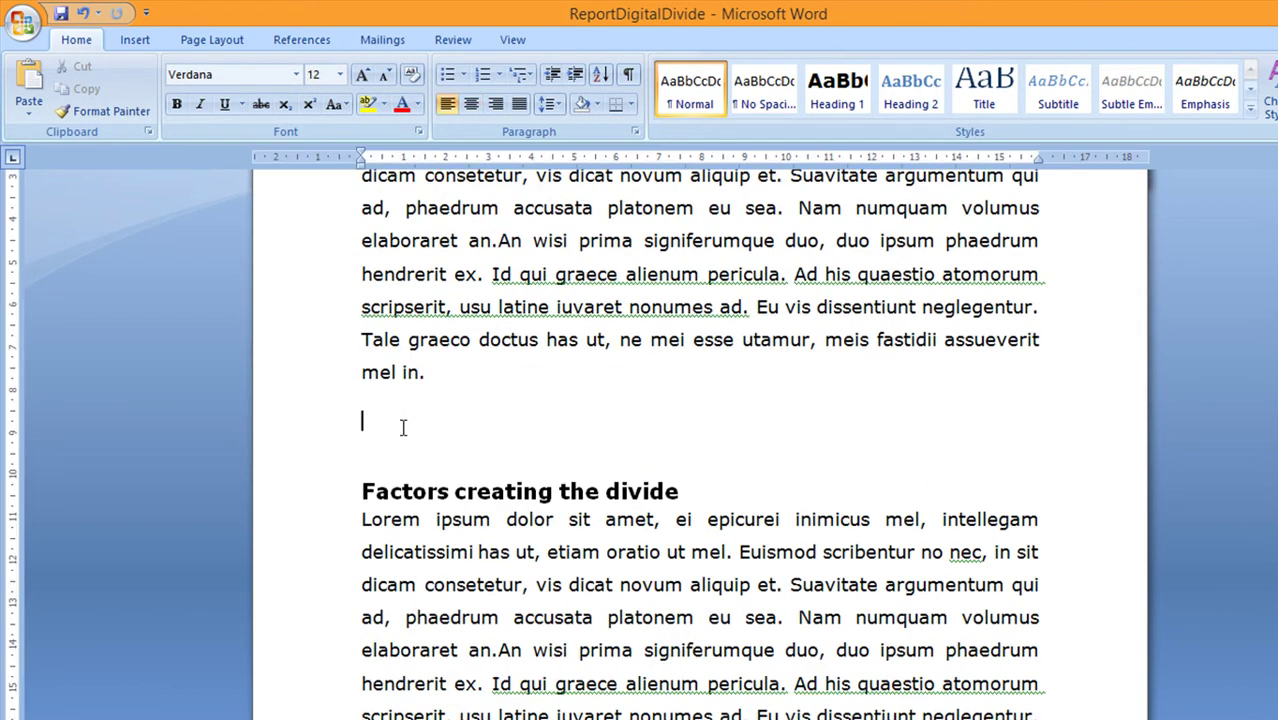
pyautogui.press('BackSpace')
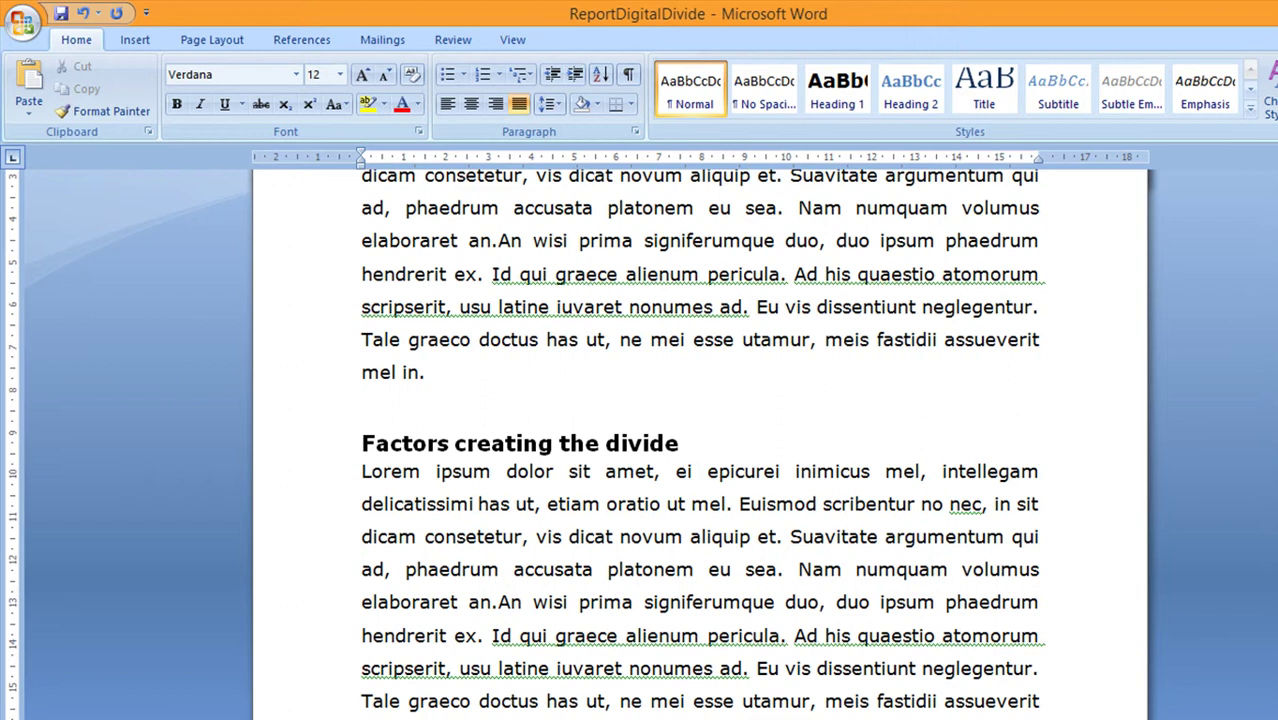
pyautogui.scroll(-5, 402, 485)
pyautogui.click(403, 515)
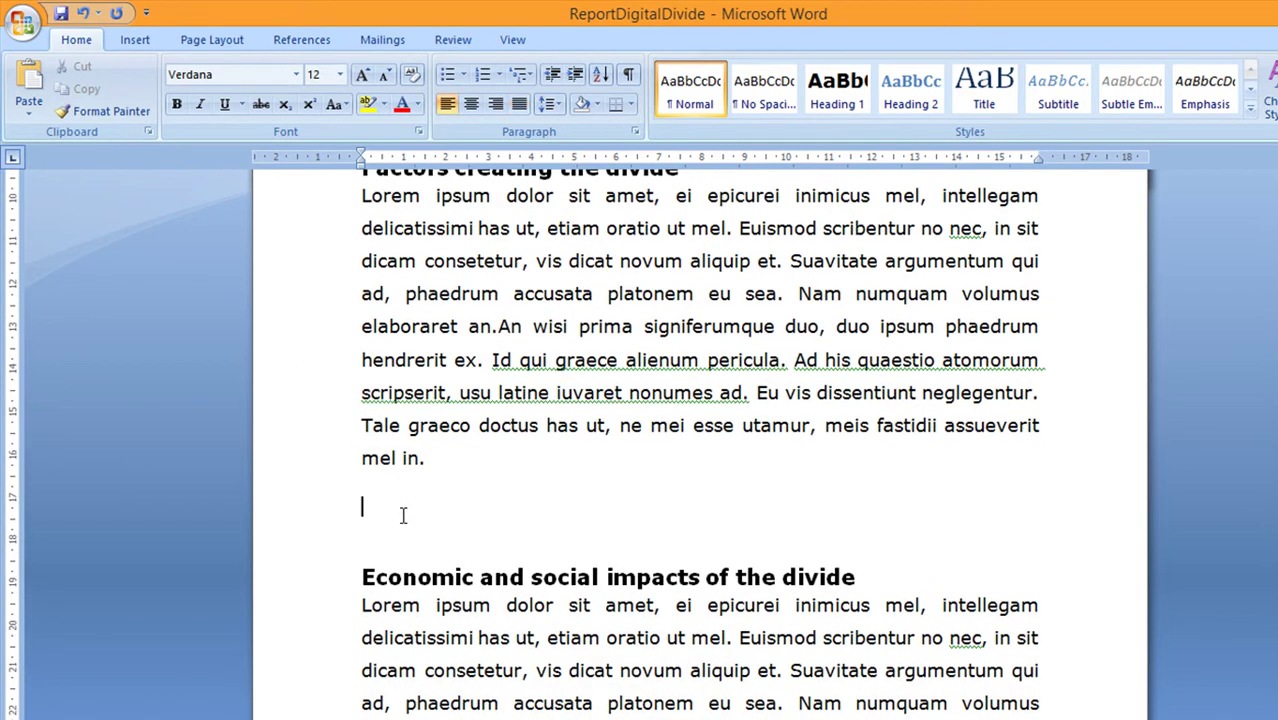
pyautogui.press('BackSpace')
pyautogui.scroll(-12, 399, 626)
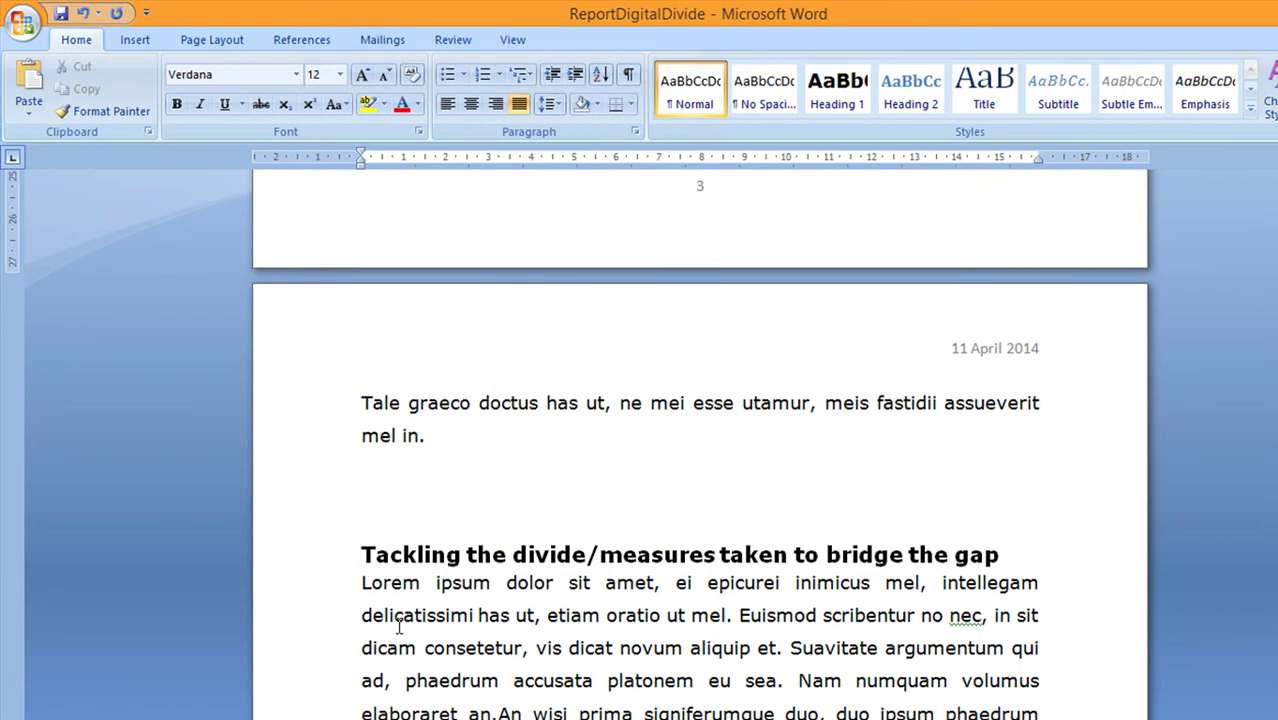
# Step: Delete the extra blank lines above the 'Tackling the divide' and 'Conclusion' headings
pyautogui.click(391, 494)
pyautogui.press('BackSpace')
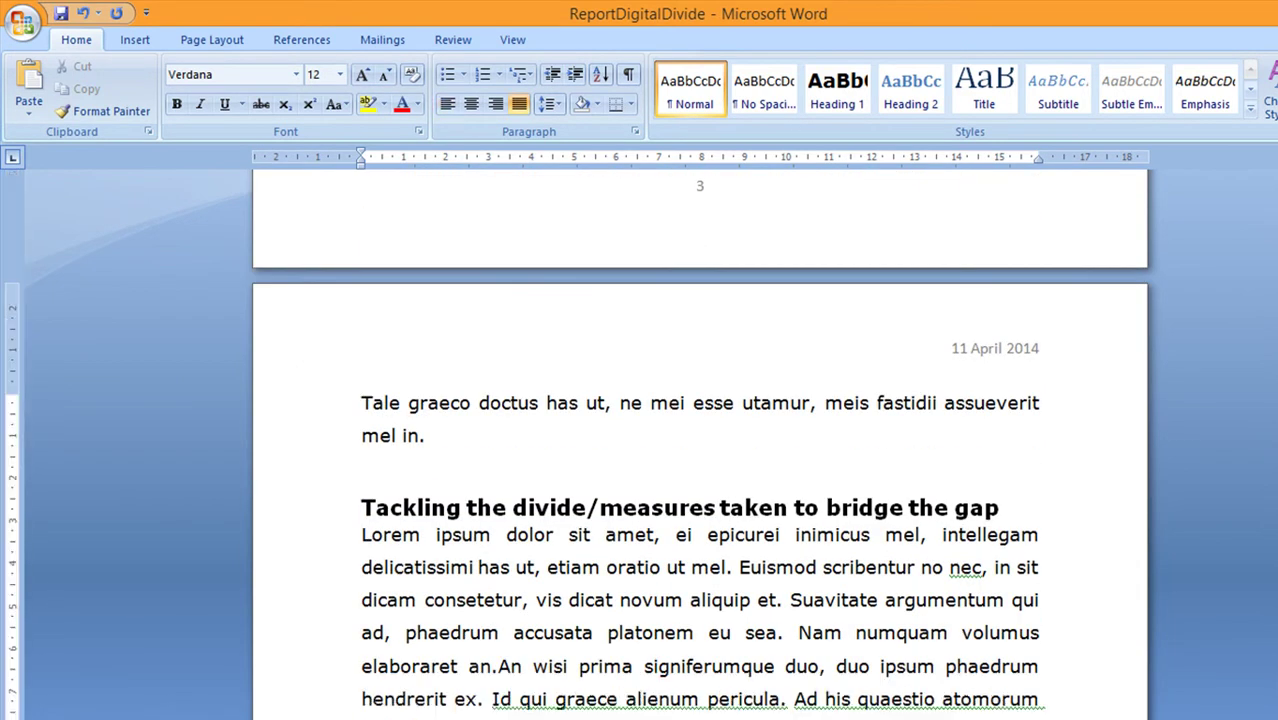
pyautogui.scroll(-7, 393, 490)
pyautogui.click(393, 490)
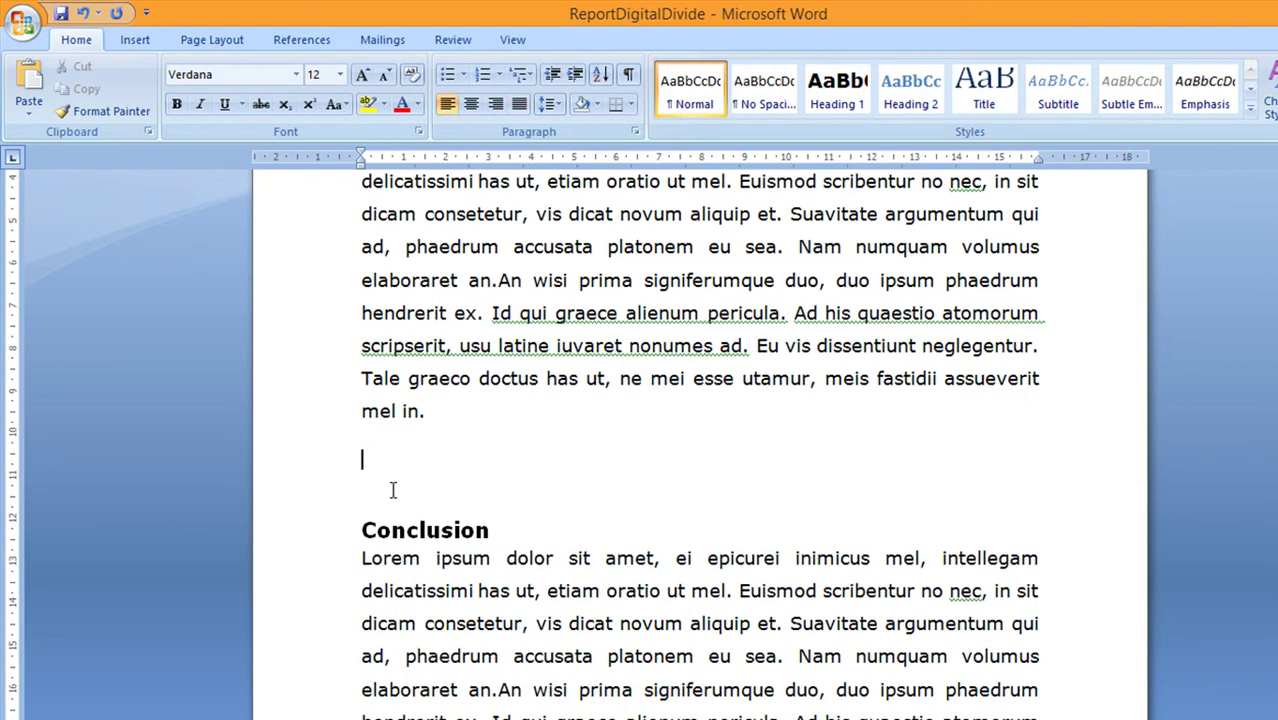
pyautogui.press('BackSpace')
pyautogui.press('Down')
pyautogui.press('Down')
pyautogui.press('Down')
pyautogui.press('Down')
pyautogui.press('Down')
pyautogui.press('Down')
pyautogui.press('Down')
pyautogui.press('Down')
pyautogui.press('Down')
pyautogui.press('Down')
pyautogui.press('Down')
pyautogui.scroll(-2, 403, 580)
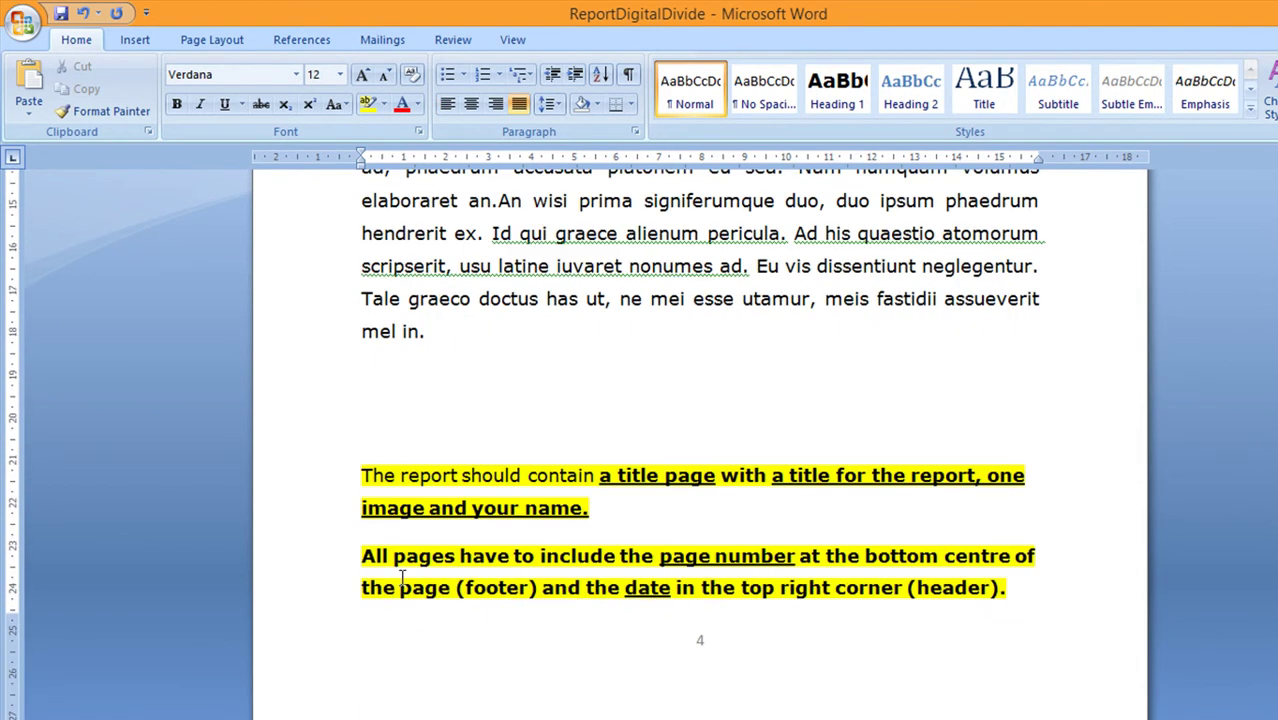
pyautogui.scroll(-2, 421, 401)
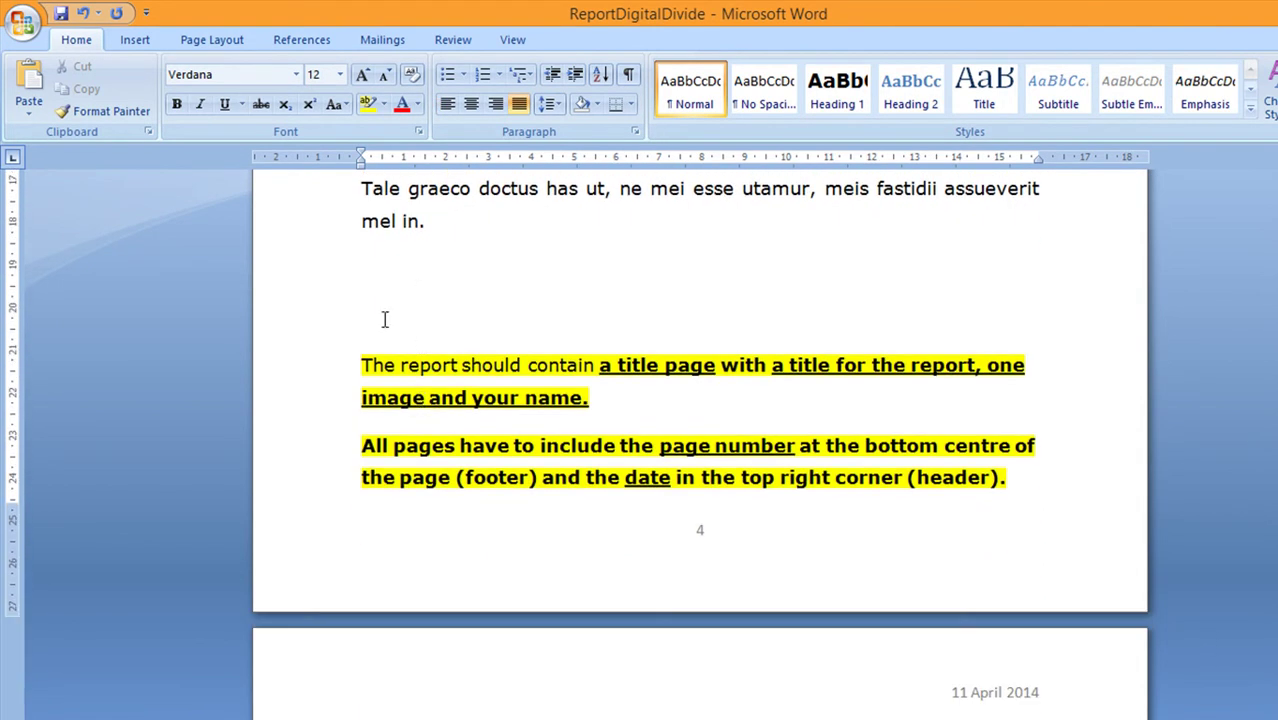
# Step: Delete the blank line and all yellow instruction paragraphs after the Conclusion text
pyautogui.click(411, 283)
pyautogui.press('Delete')
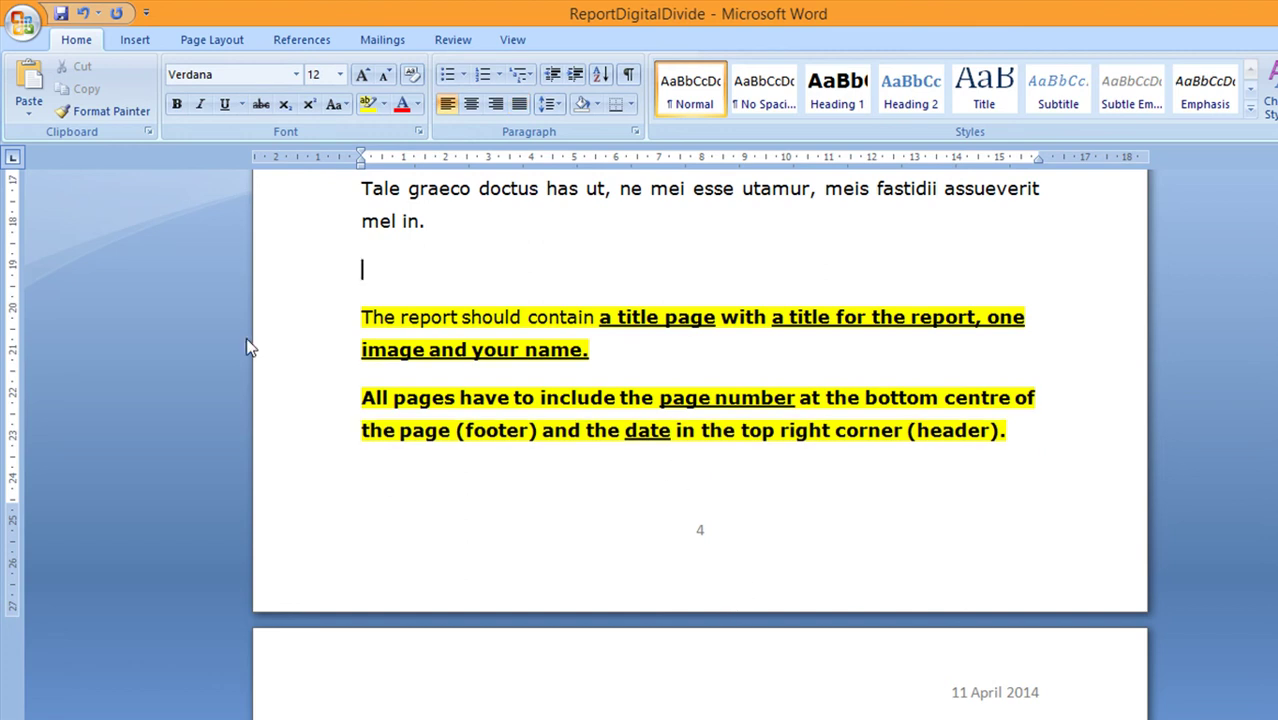
pyautogui.moveTo(294, 318); pyautogui.dragTo(290, 440)
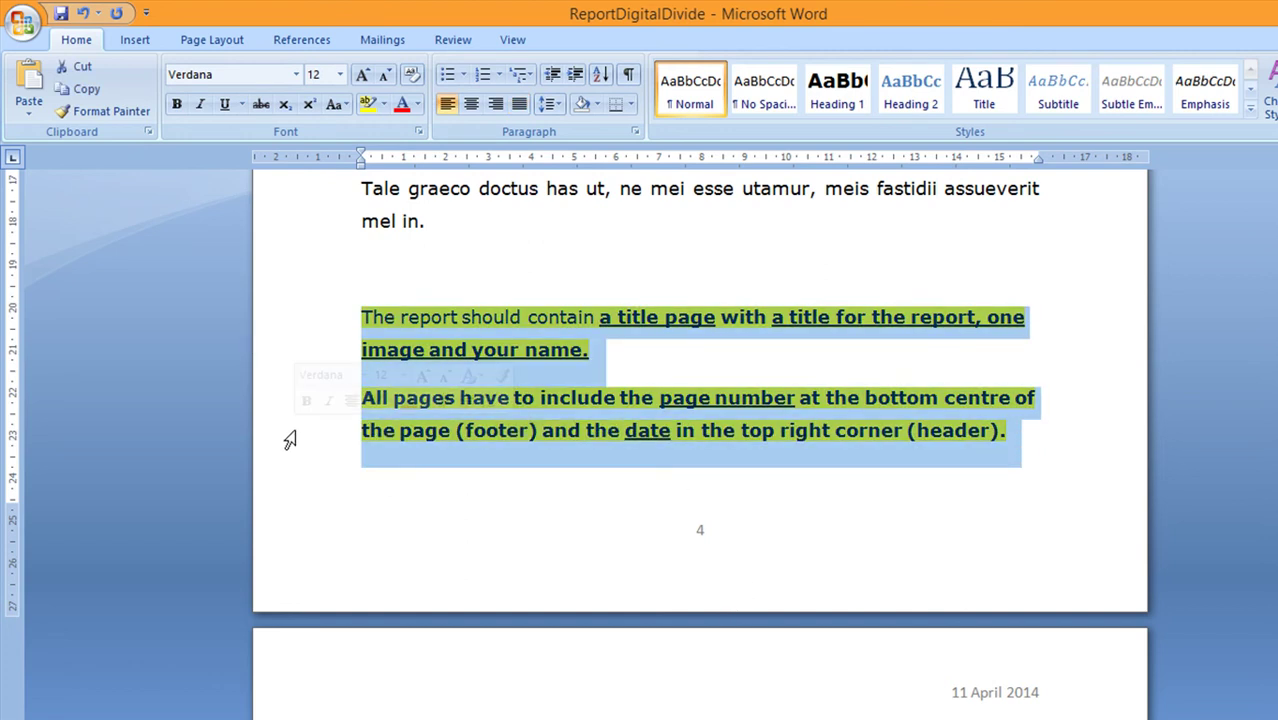
pyautogui.press('Delete')
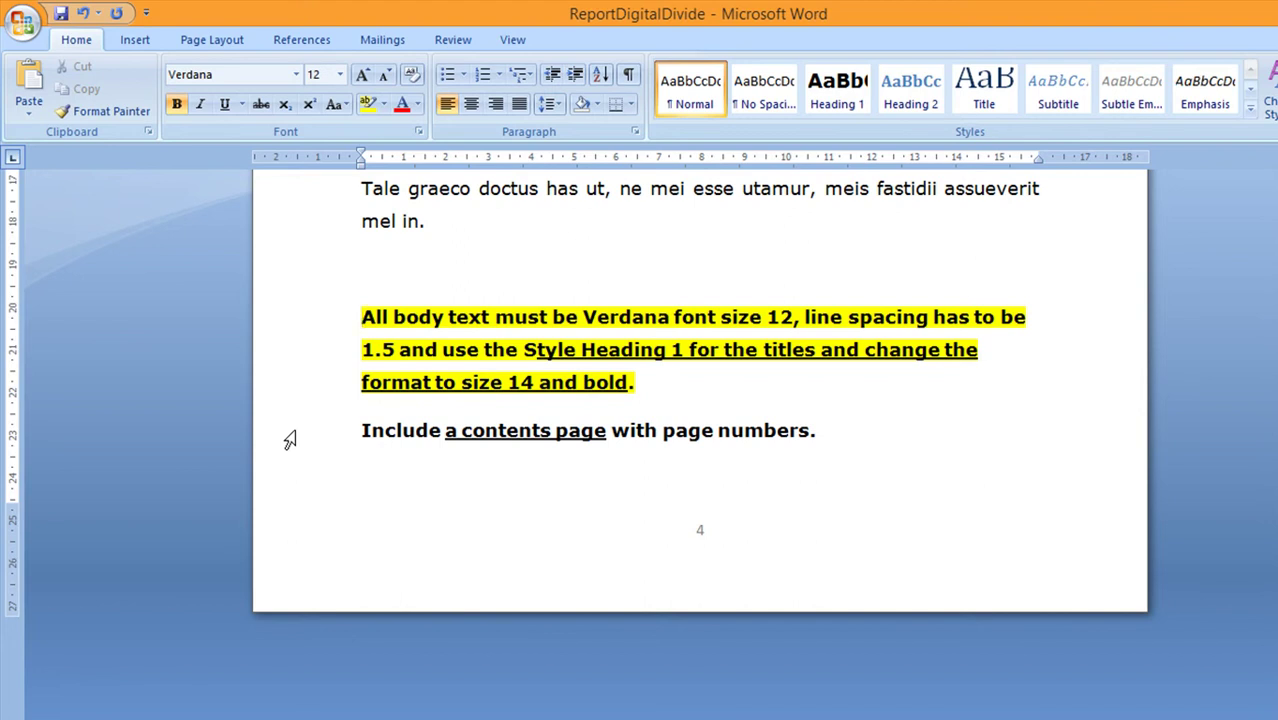
pyautogui.hotkey('shift', 'Down')
pyautogui.hotkey('shift', 'Down')
pyautogui.hotkey('shift', 'Down')
pyautogui.hotkey('shift', 'Down')
pyautogui.press('Delete')
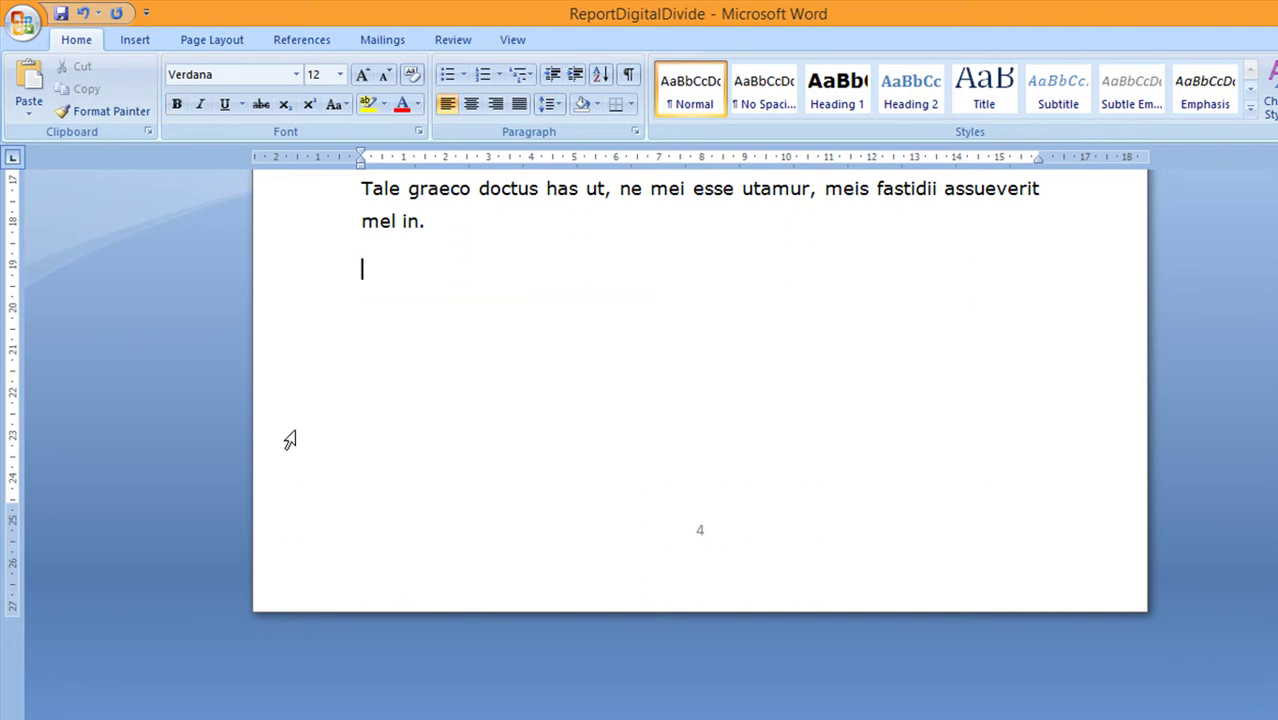
pyautogui.scroll(20, 289, 440)
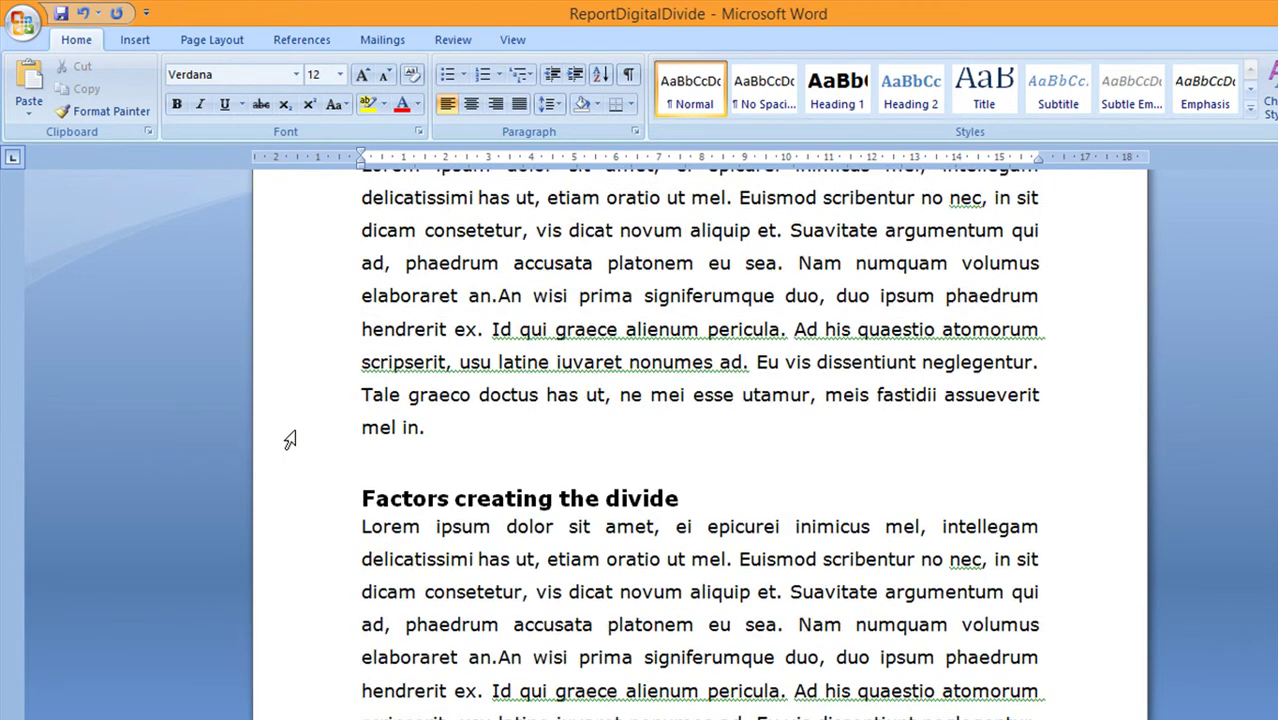
# Step: Update the entire table of contents so it lists the five headings on pages 3-4
pyautogui.scroll(-8, 289, 440)
pyautogui.click(497, 448)
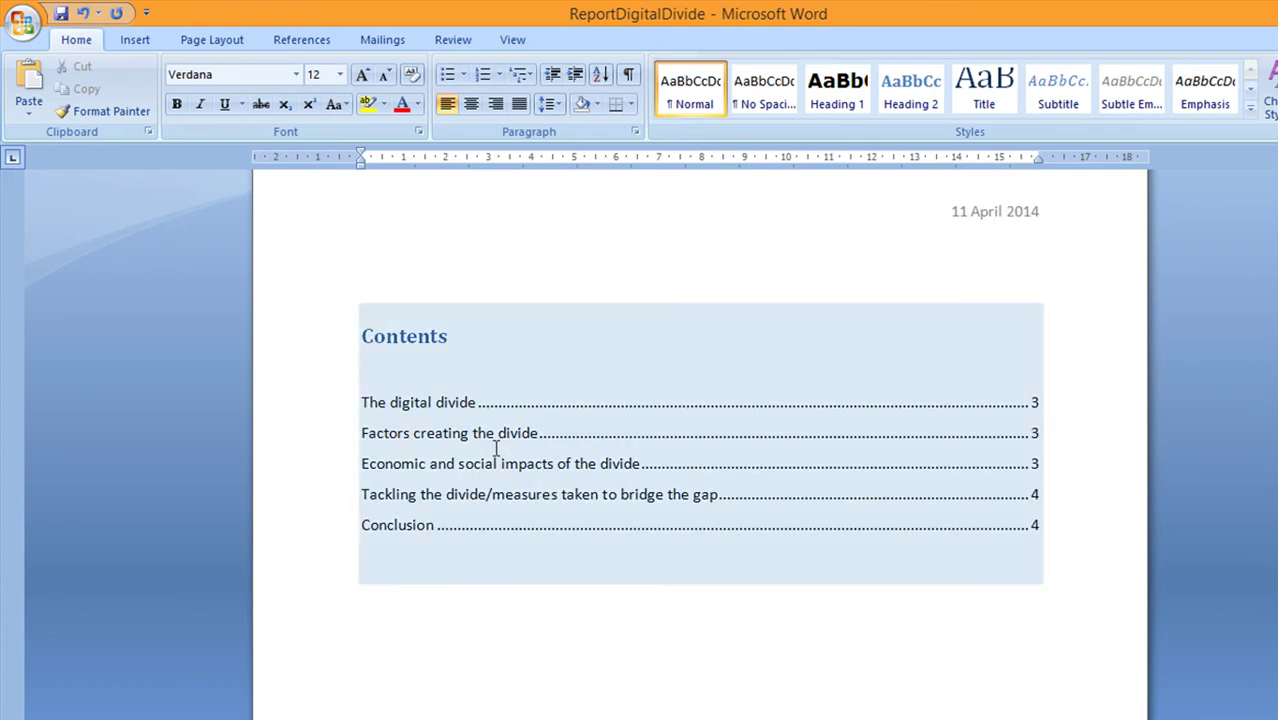
pyautogui.rightClick(494, 448)
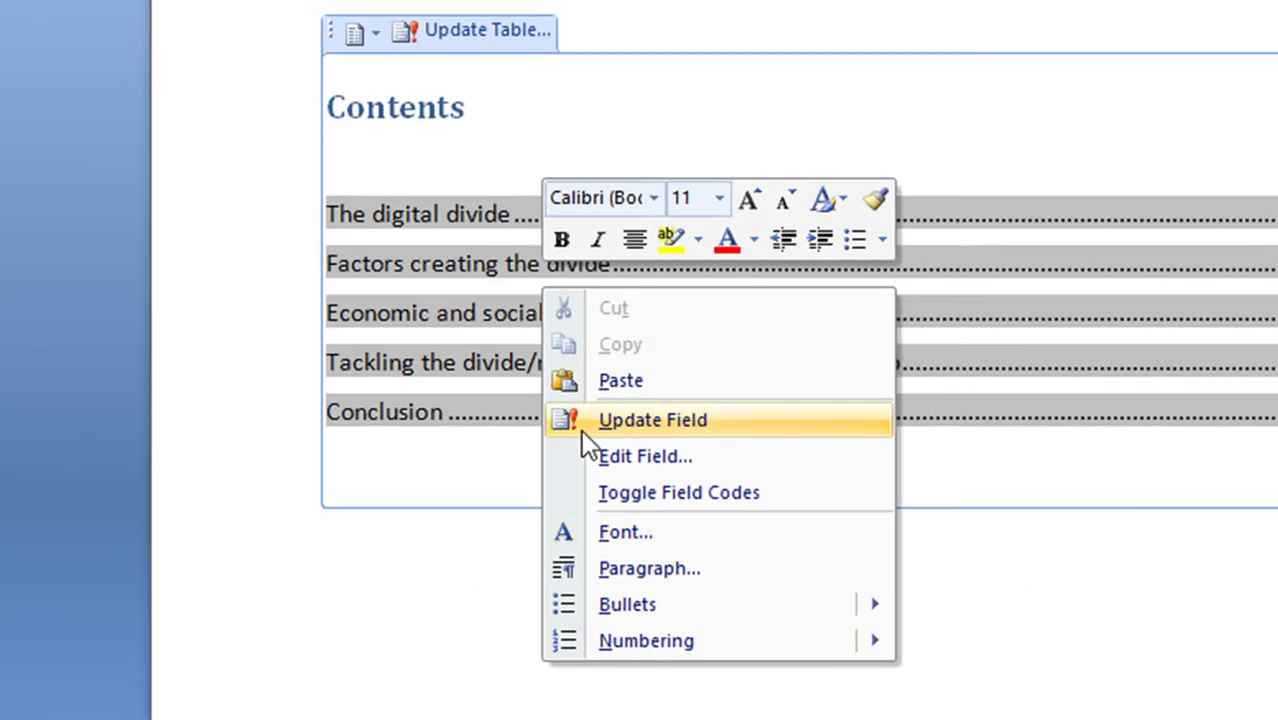
pyautogui.click(700, 430)
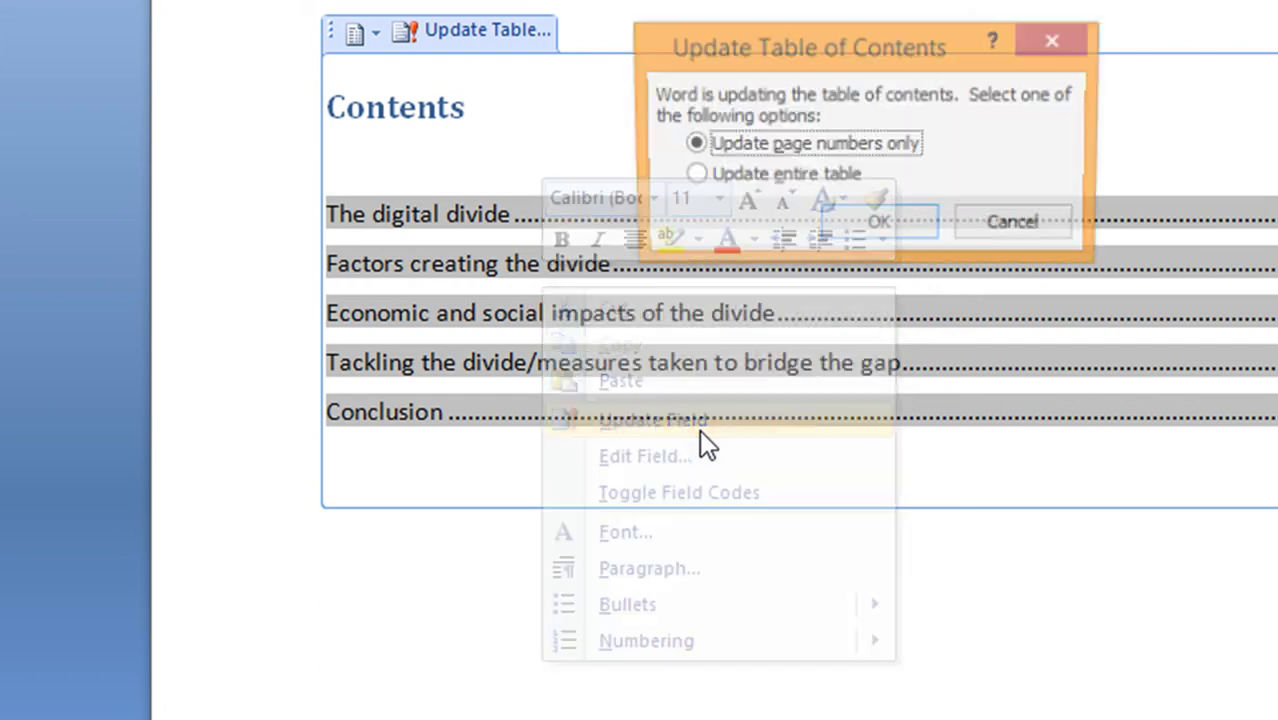
pyautogui.click(722, 184)
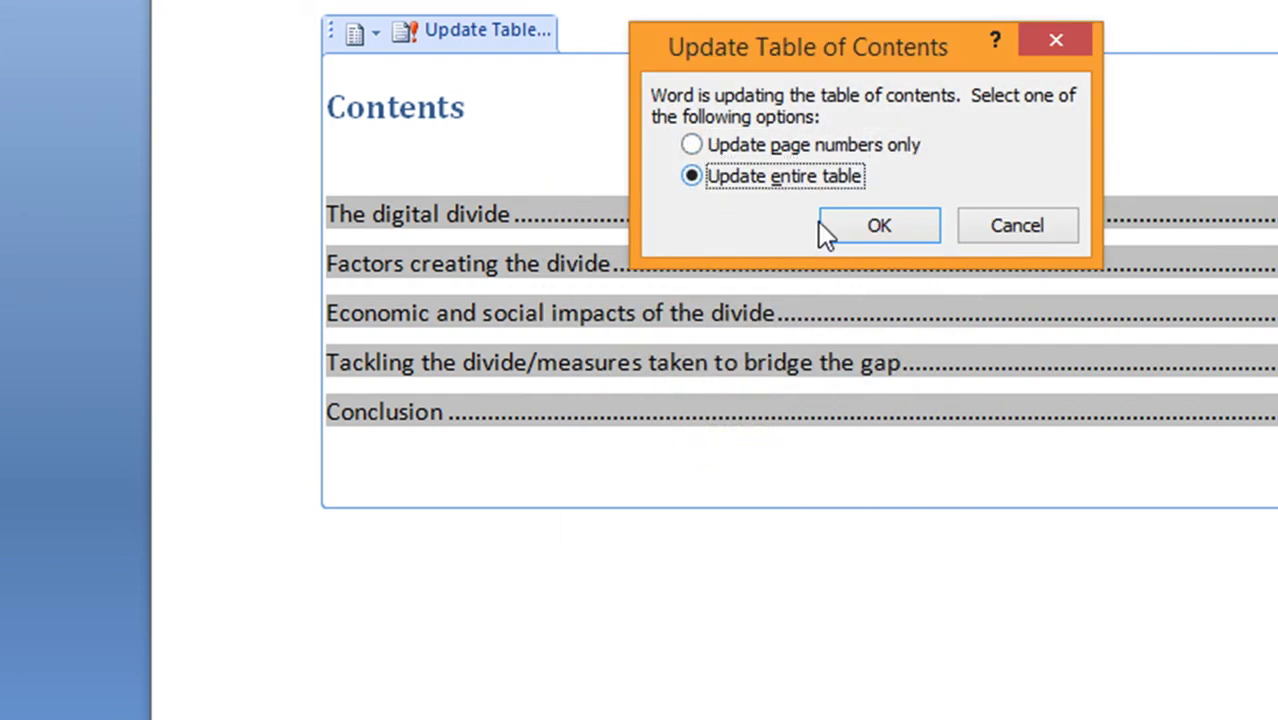
pyautogui.click(707, 258)
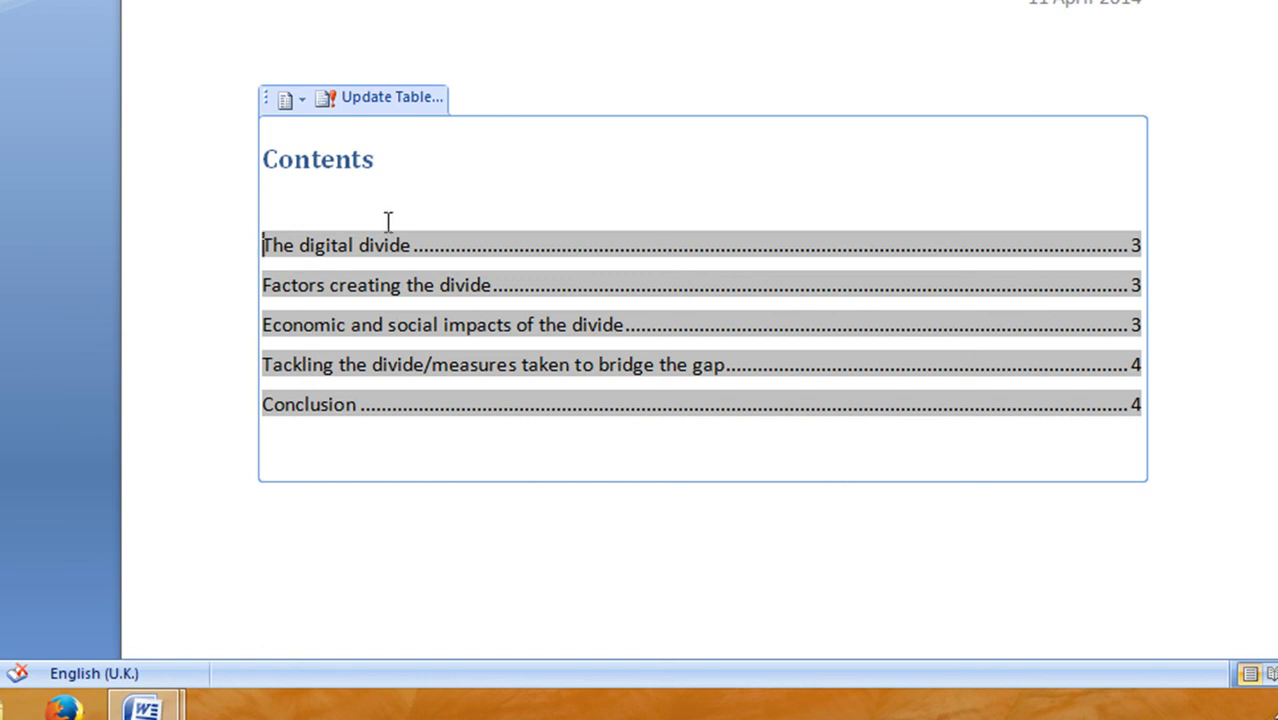
pyautogui.scroll(-2, 569, 414)
pyautogui.scroll(-15, 569, 414)
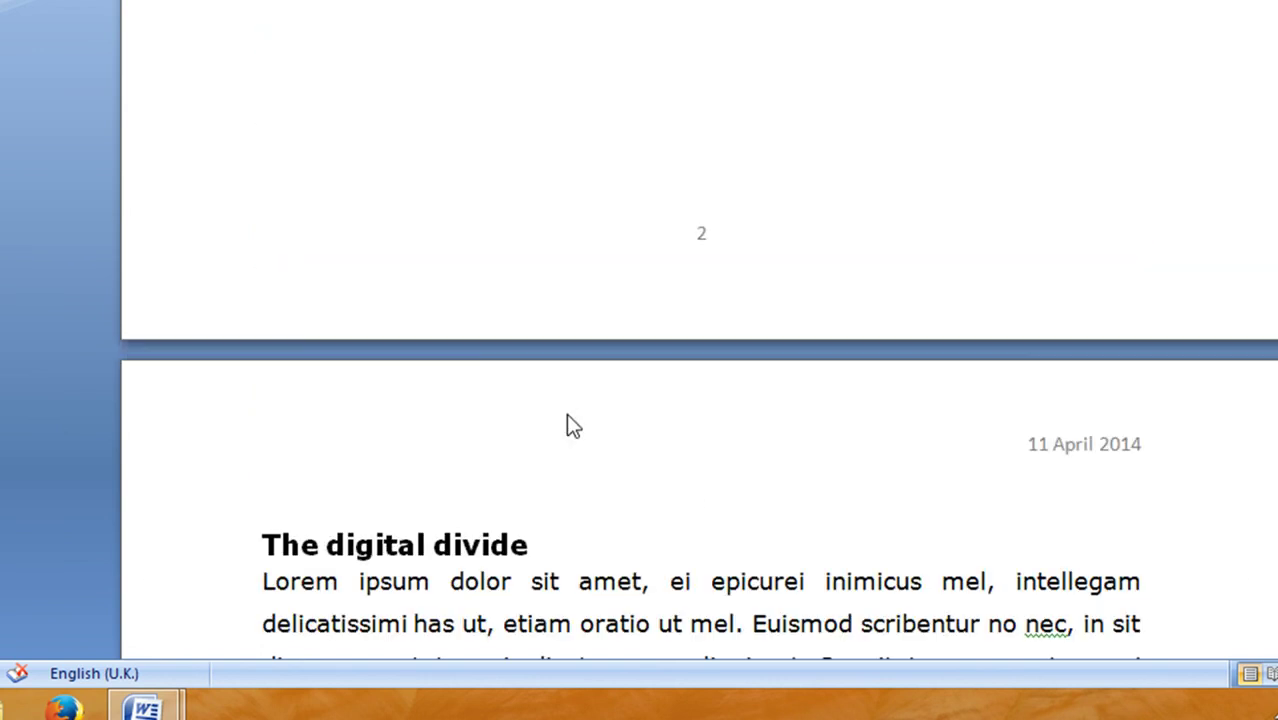
pyautogui.scroll(-3, 567, 417)
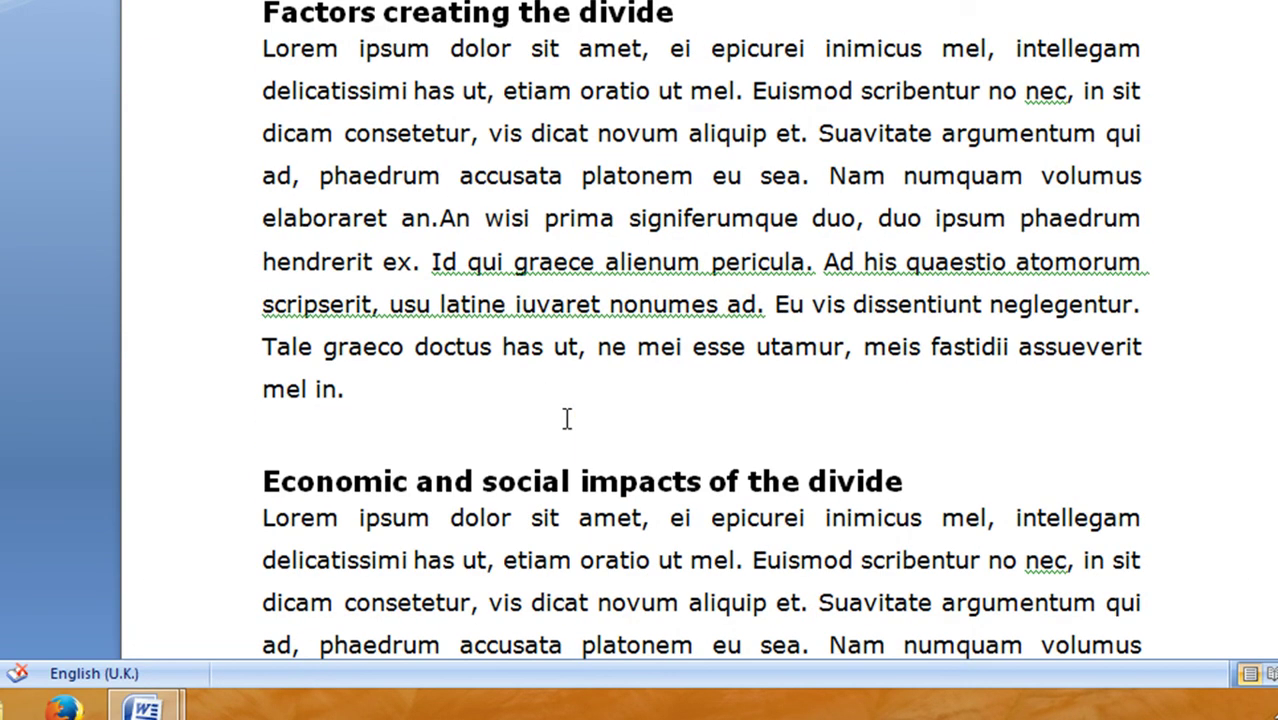